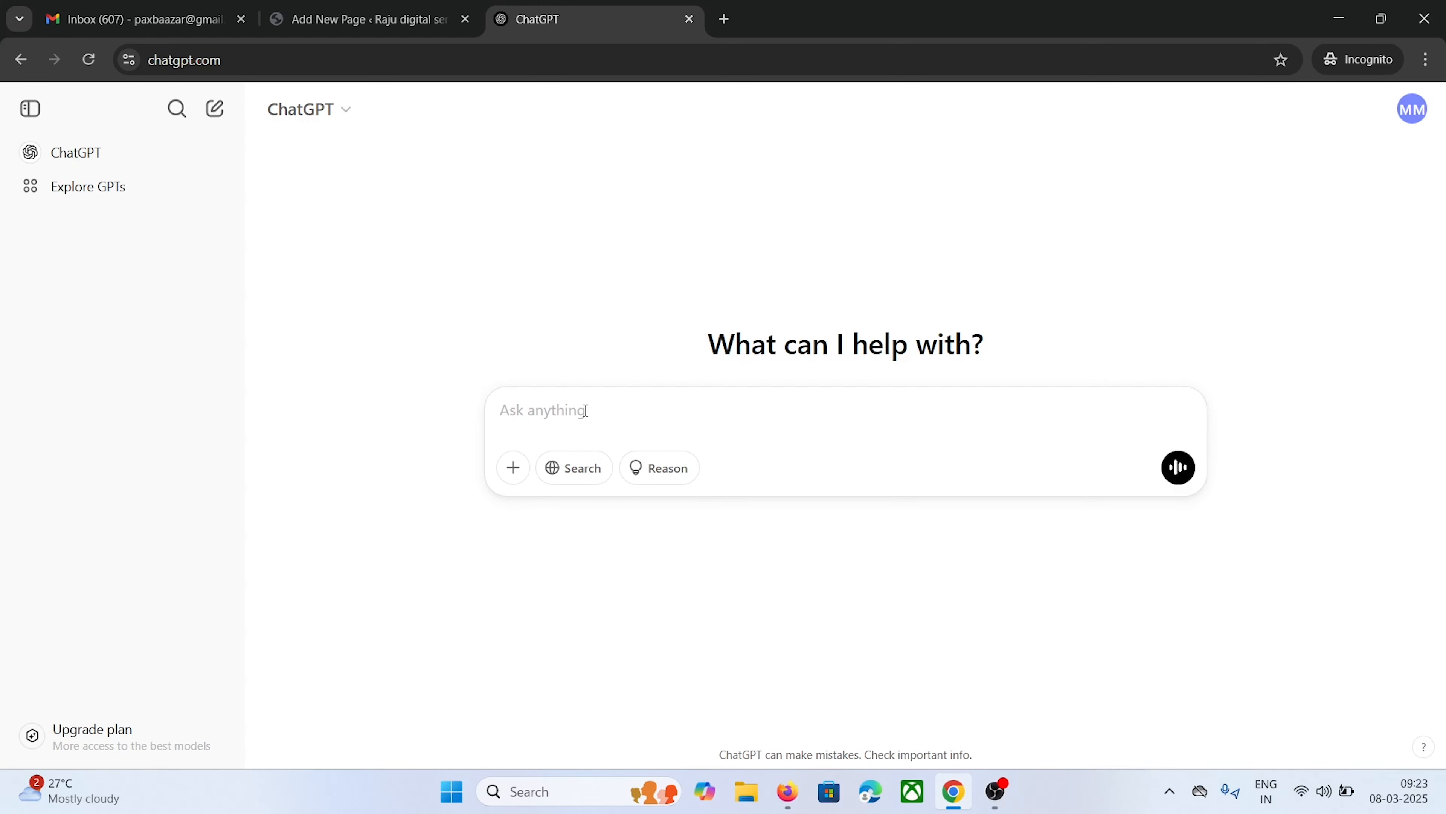
{"action": "left_click", "coordinate": [445, 8]}
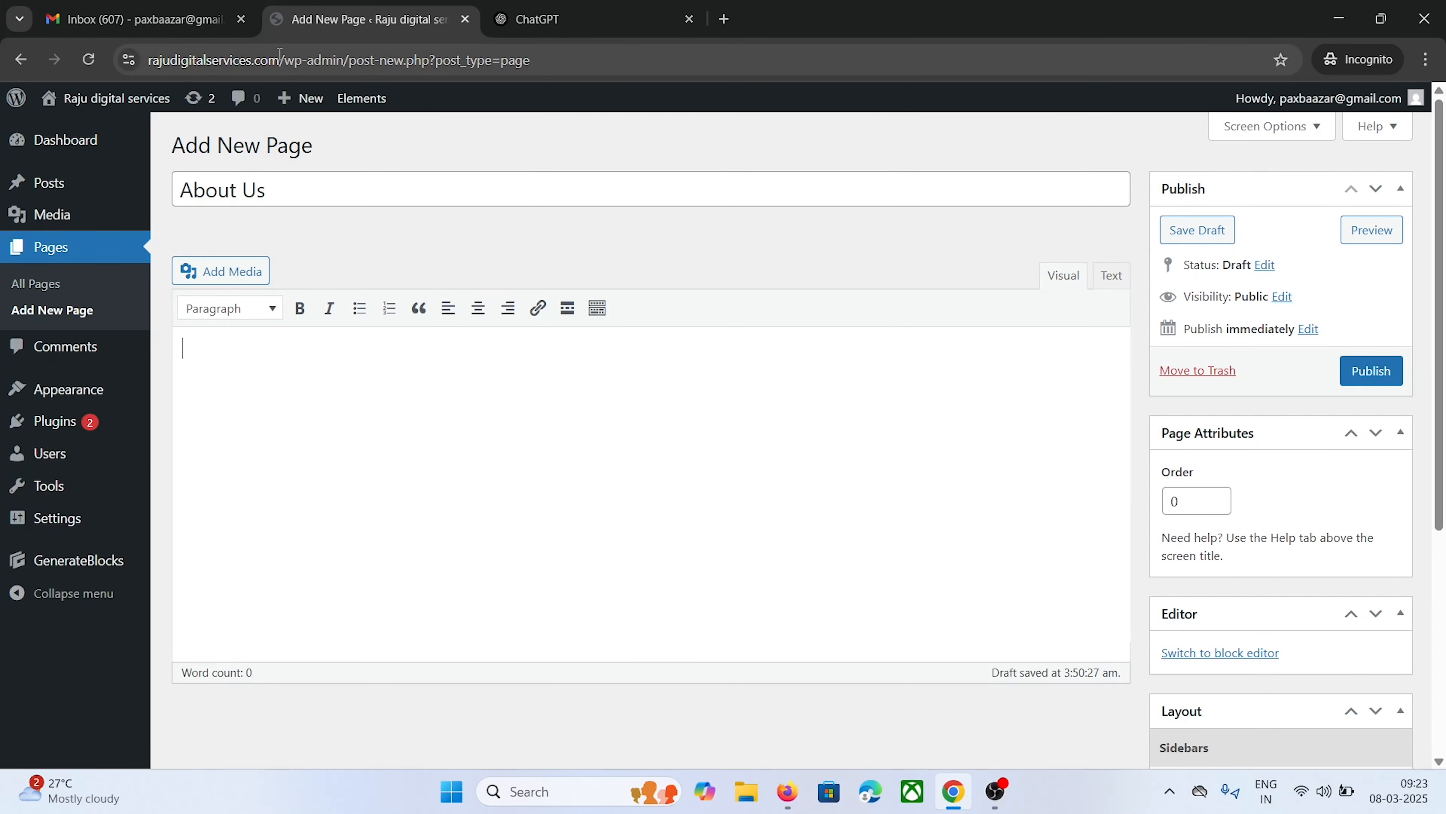
{"action": "left_click_drag", "start_coordinate": [280, 54], "coordinate": [143, 59]}
{"action": "right_click", "coordinate": [200, 59]}
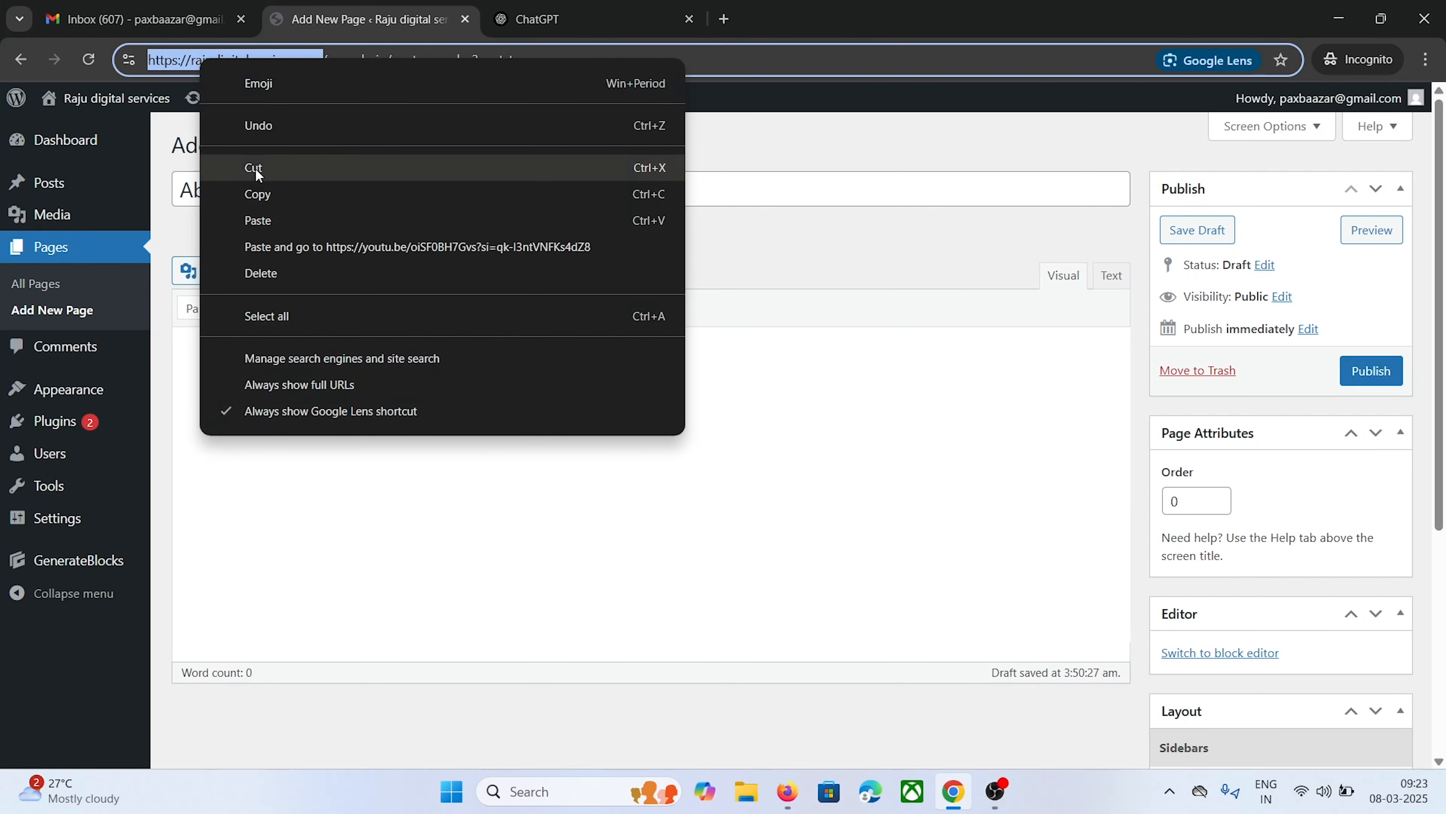
{"action": "left_click", "coordinate": [260, 196]}
Paste the site address into the ChatGPT prompt and add a blank line after it
{"action": "left_click", "coordinate": [577, 12]}
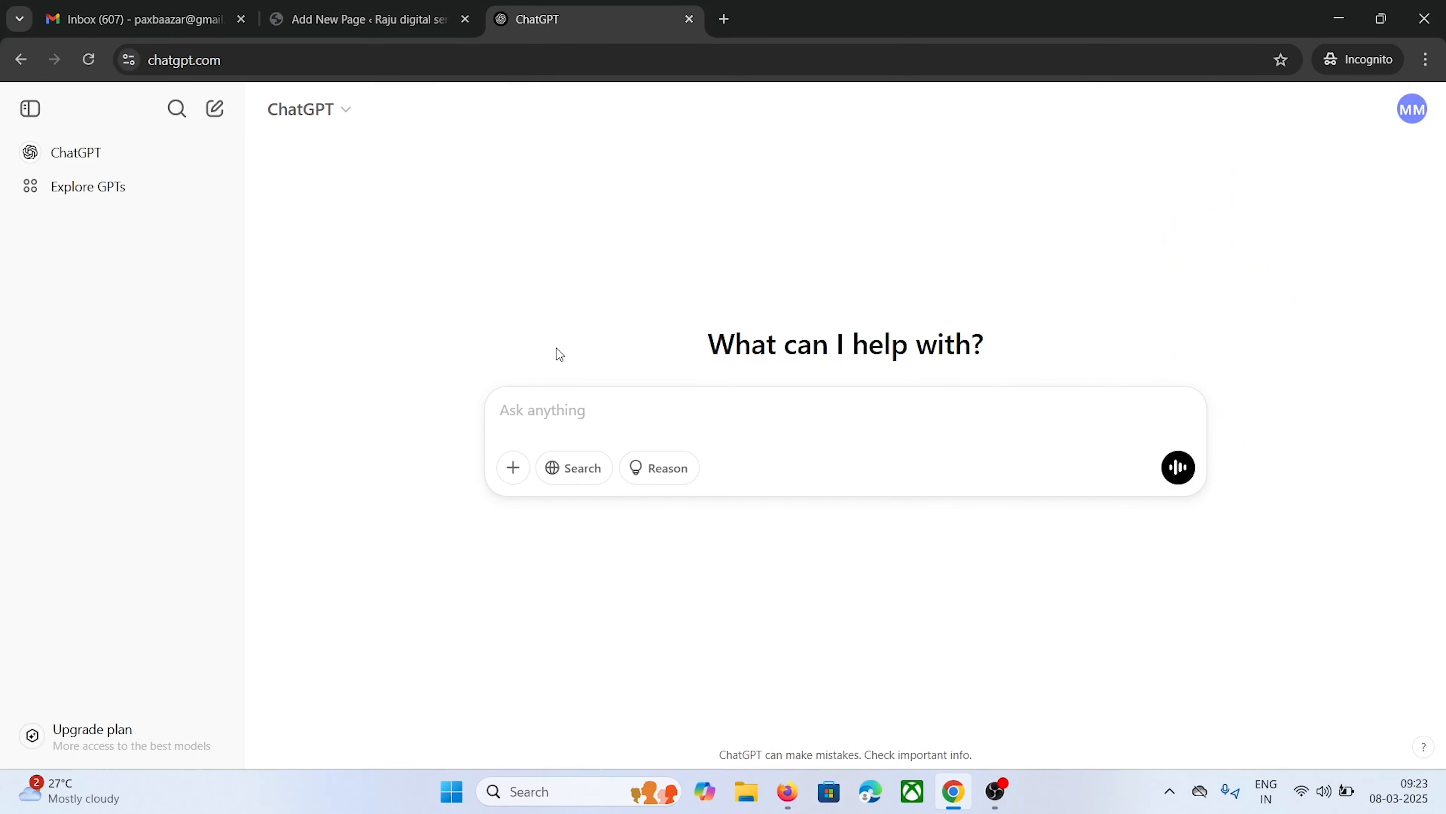
{"action": "right_click", "coordinate": [554, 403]}
{"action": "left_click", "coordinate": [592, 555]}
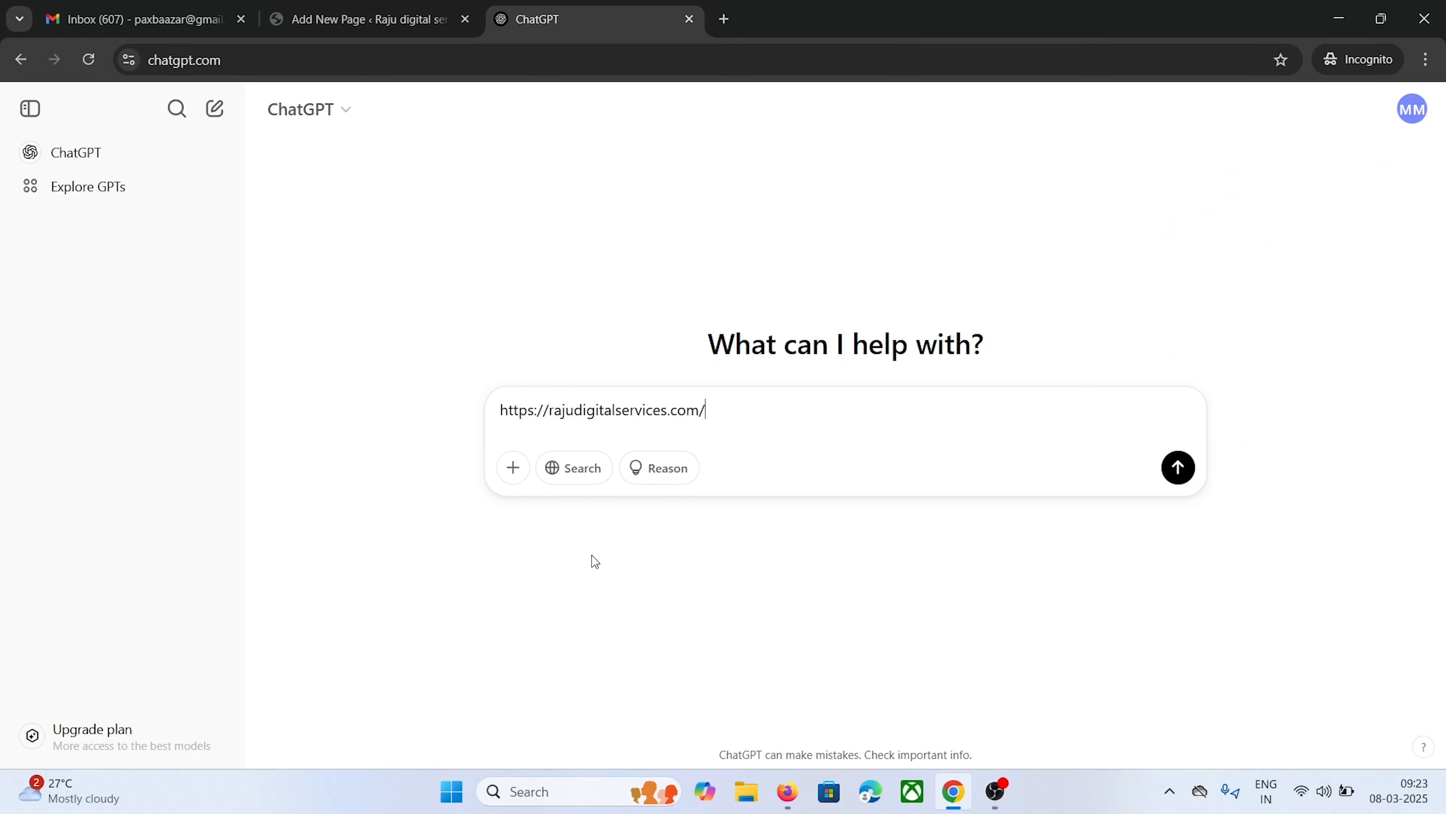
{"action": "key", "text": "shift+Return"}
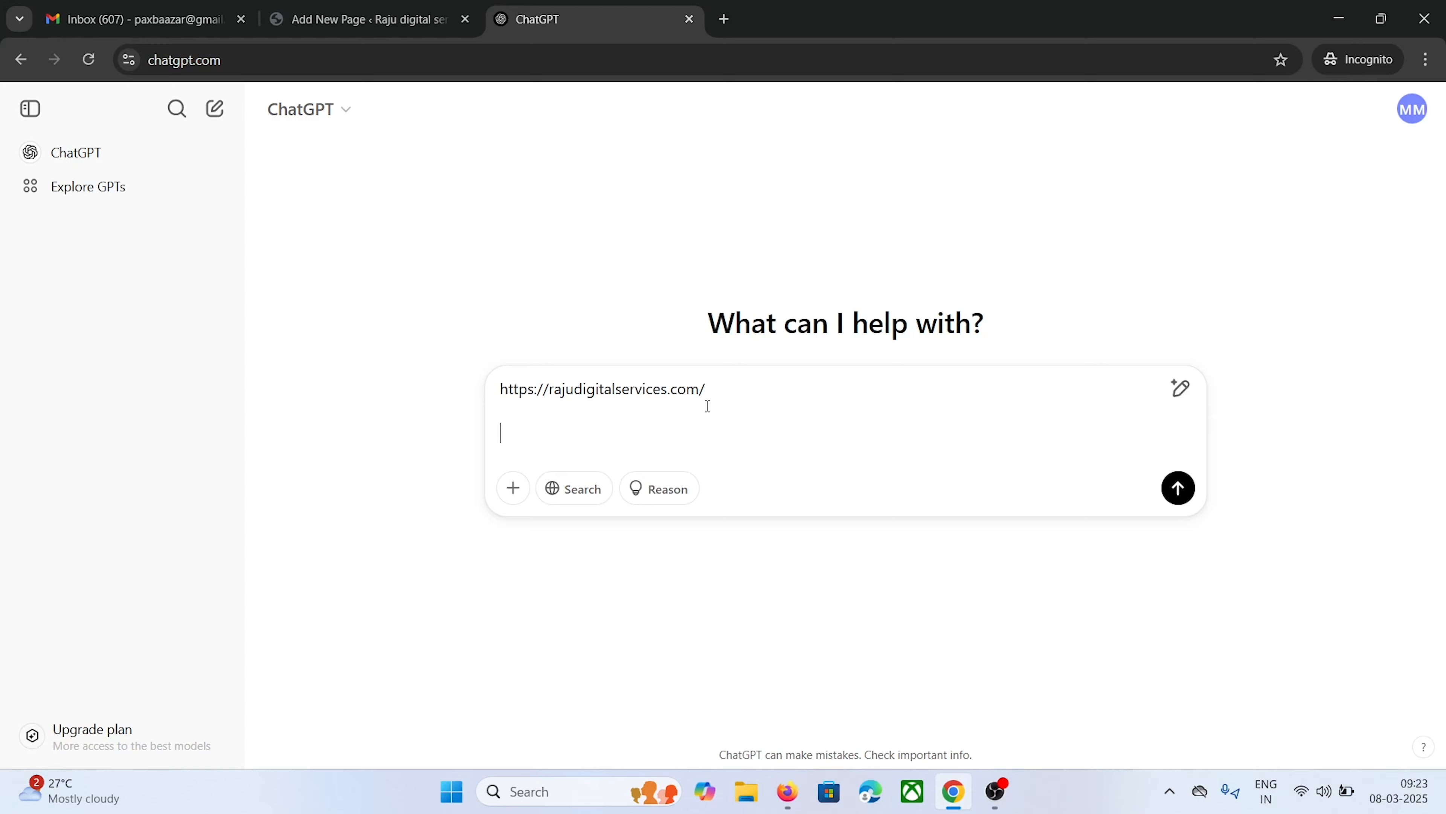
{"action": "left_click", "coordinate": [365, 19]}
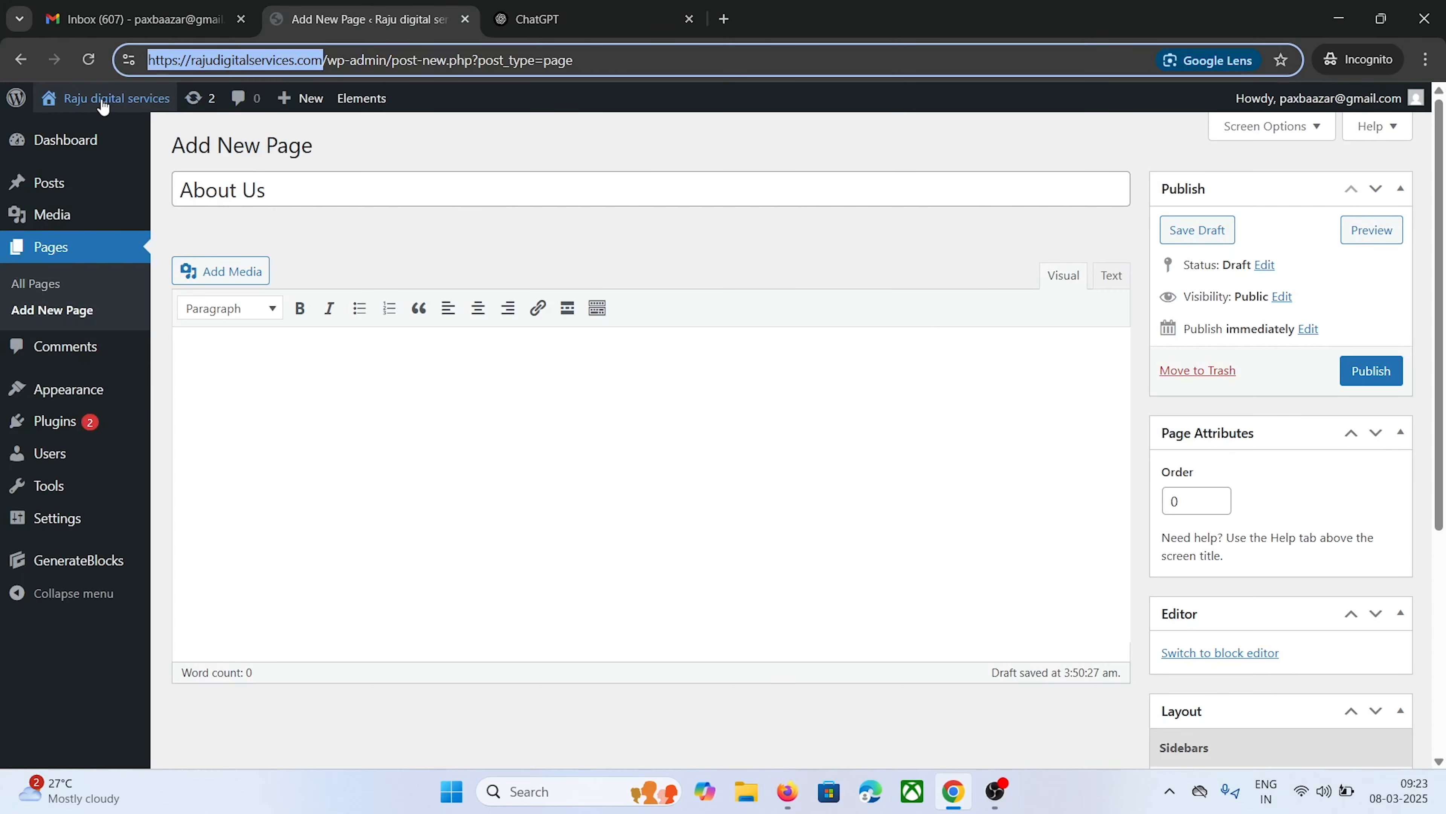
Open the live Raju digital services homepage in a new tab
{"action": "mouse_move", "coordinate": [109, 98]}
{"action": "right_click", "coordinate": [98, 131]}
{"action": "left_click", "coordinate": [134, 151]}
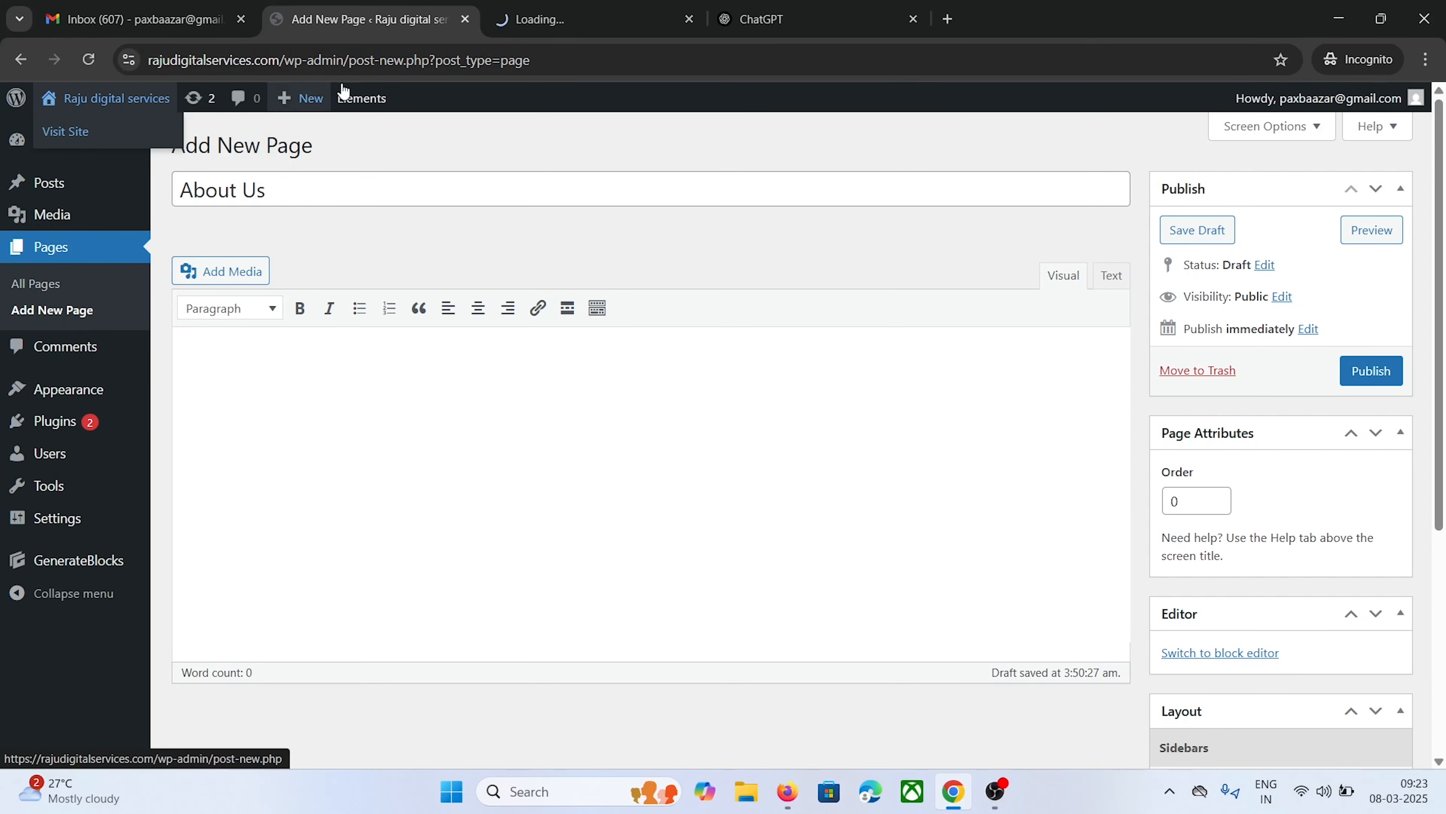
{"action": "left_click", "coordinate": [565, 7]}
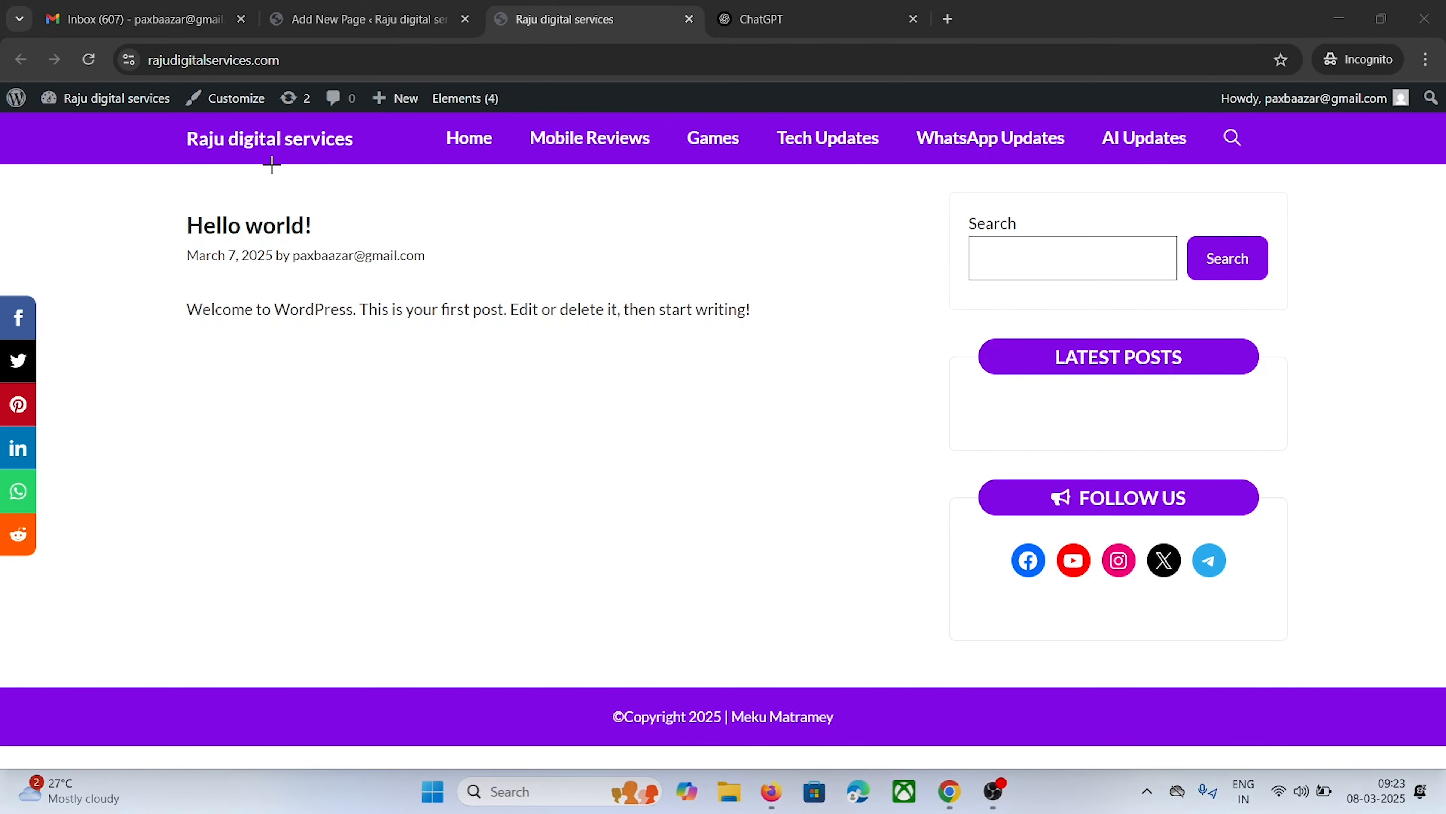
Snip a screenshot of the live site's header menu
{"action": "key", "text": "super+shift+s"}
{"action": "left_click_drag", "start_coordinate": [114, 93], "coordinate": [1243, 188]}
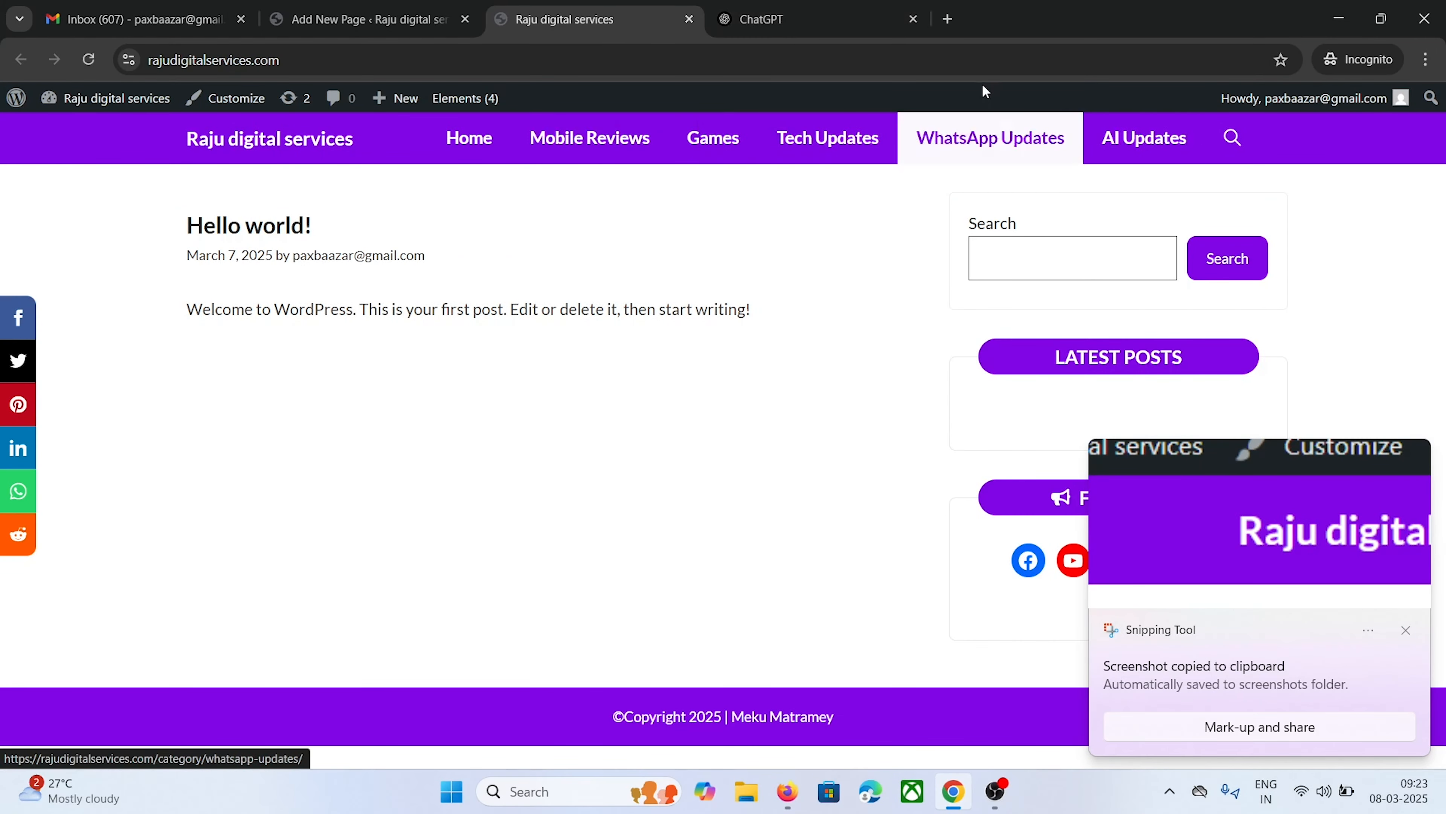
{"action": "left_click", "coordinate": [871, 8]}
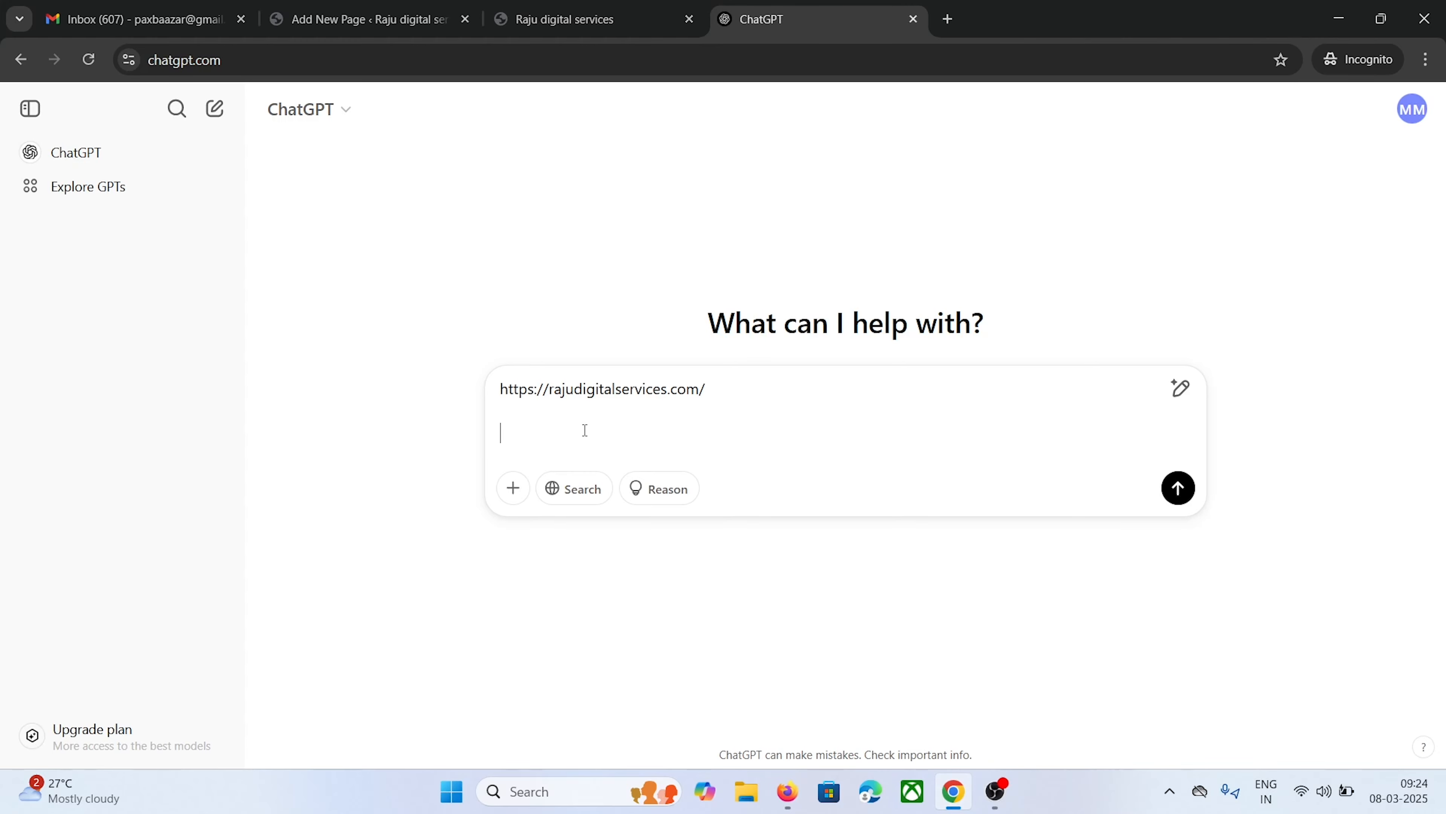
Attach the header screenshot and request AdSense-friendly About Us content including the site's contact e-mail
{"action": "key", "text": "ctrl+v"}
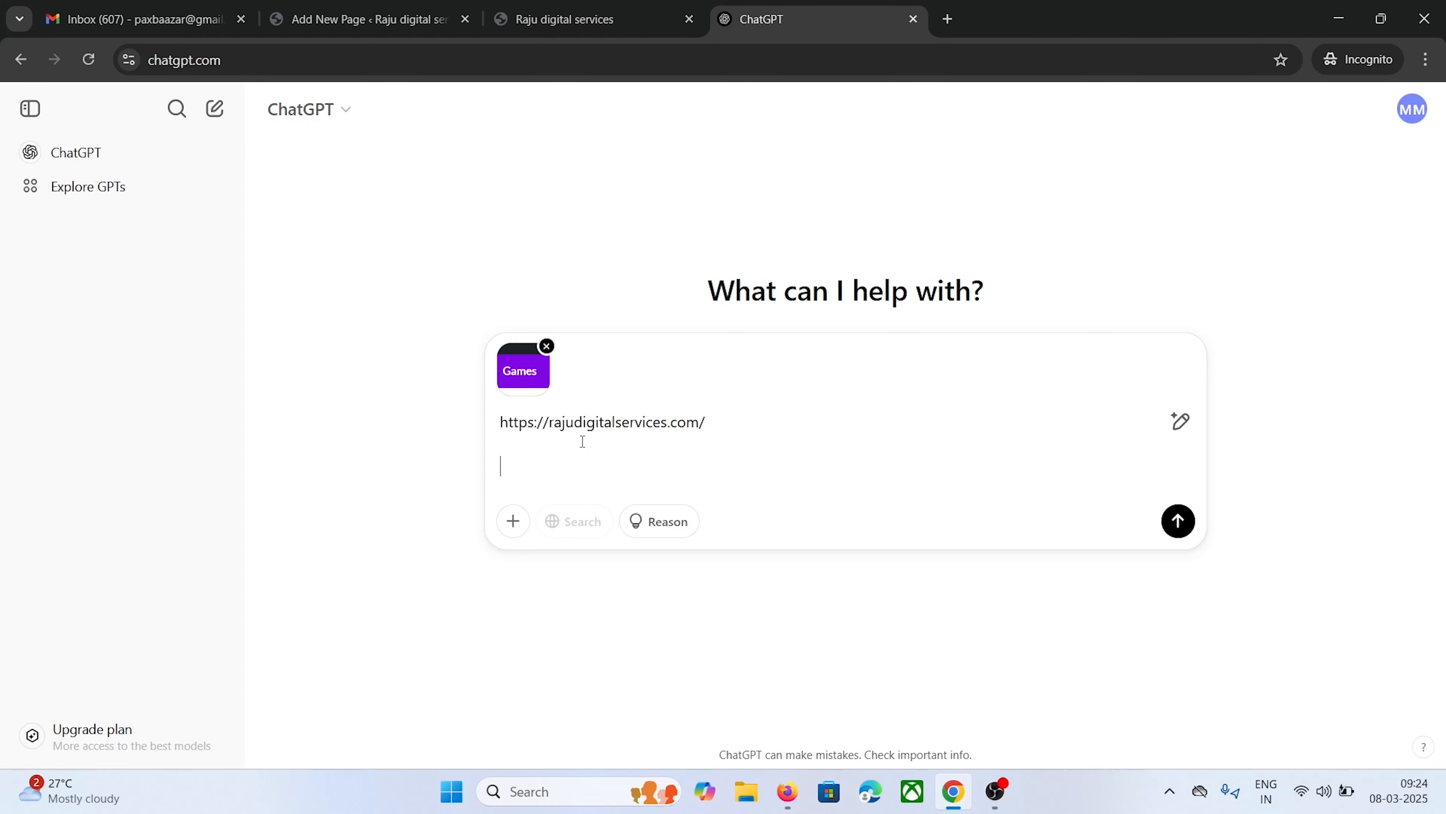
{"action": "type", "text": "hi nenu recent ga oka tech blog website "}
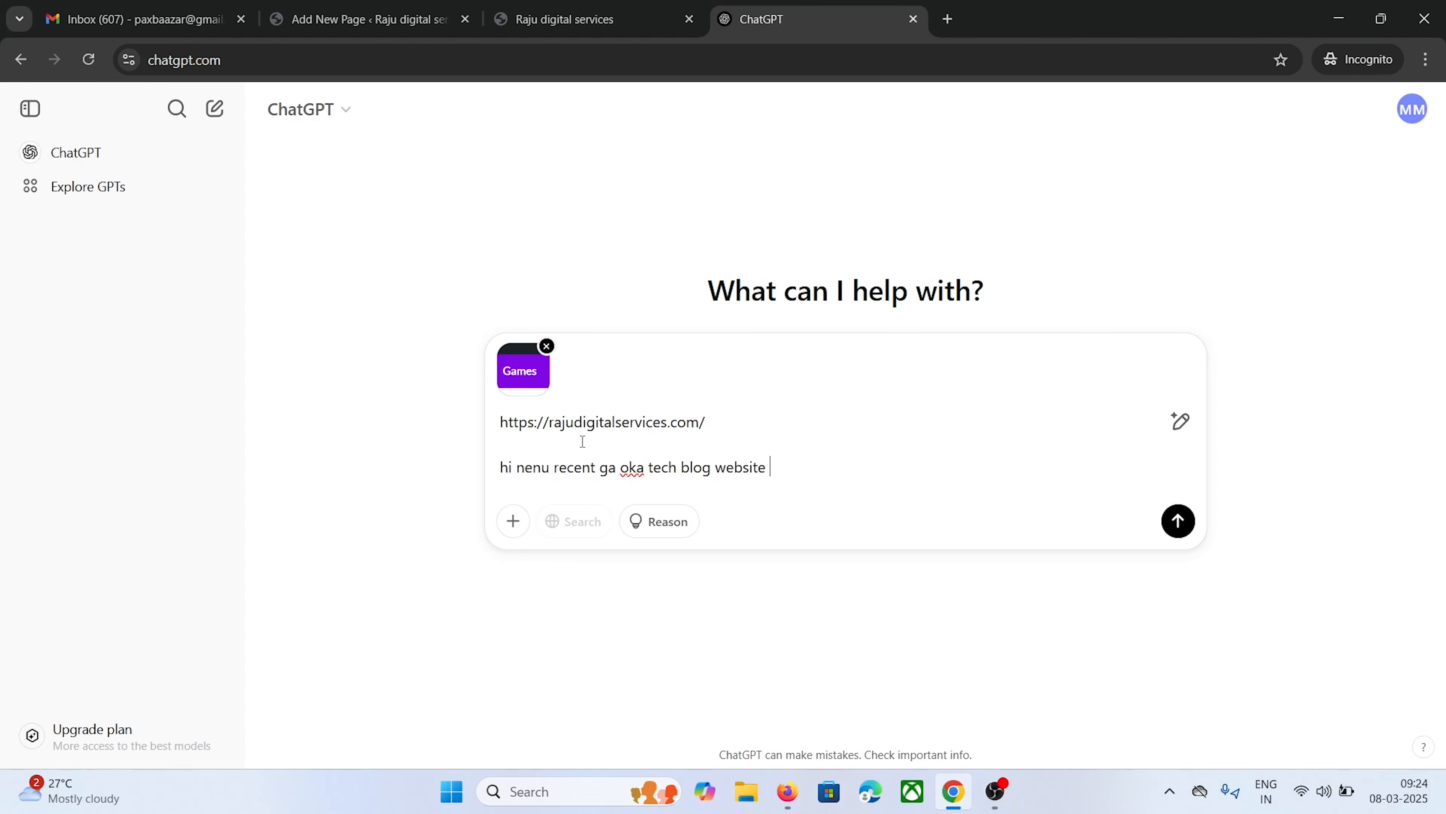
{"action": "type", "text": "create chesanu indulo ni"}
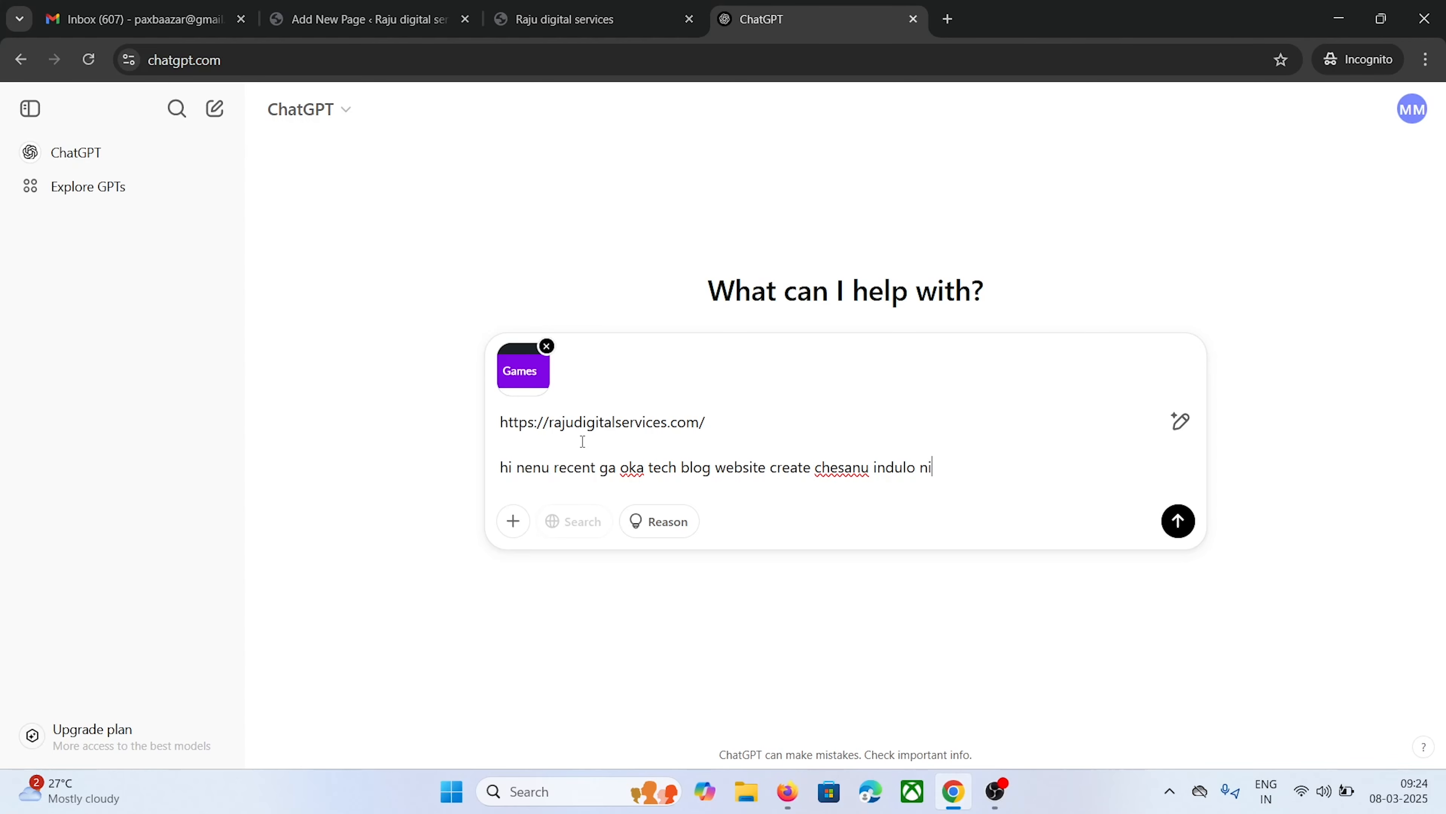
{"action": "type", "text": "ku image lo pettina cat"}
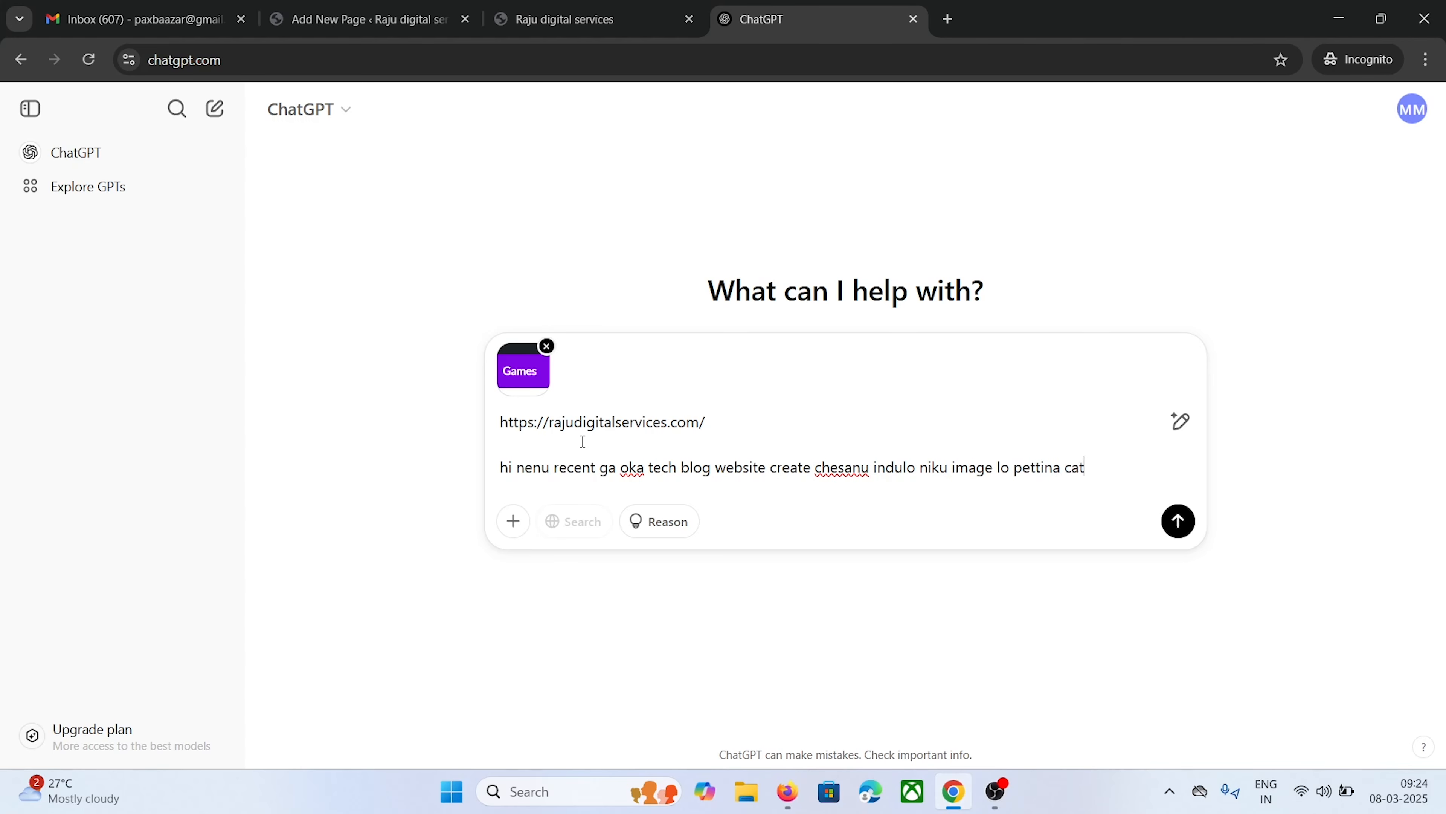
{"action": "type", "text": "egories and tech related cate"}
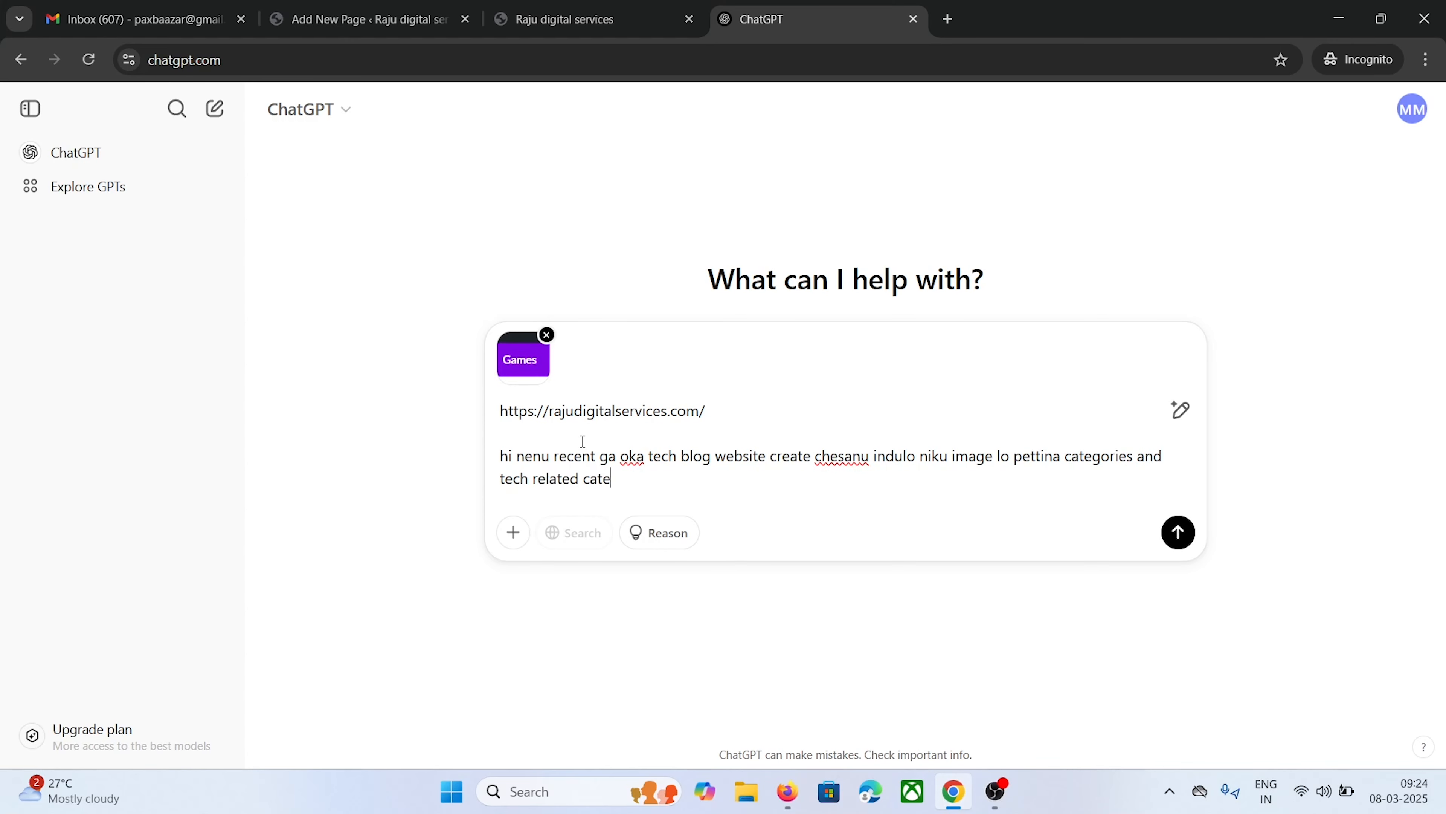
{"action": "type", "text": "gories tho content post chestanu "}
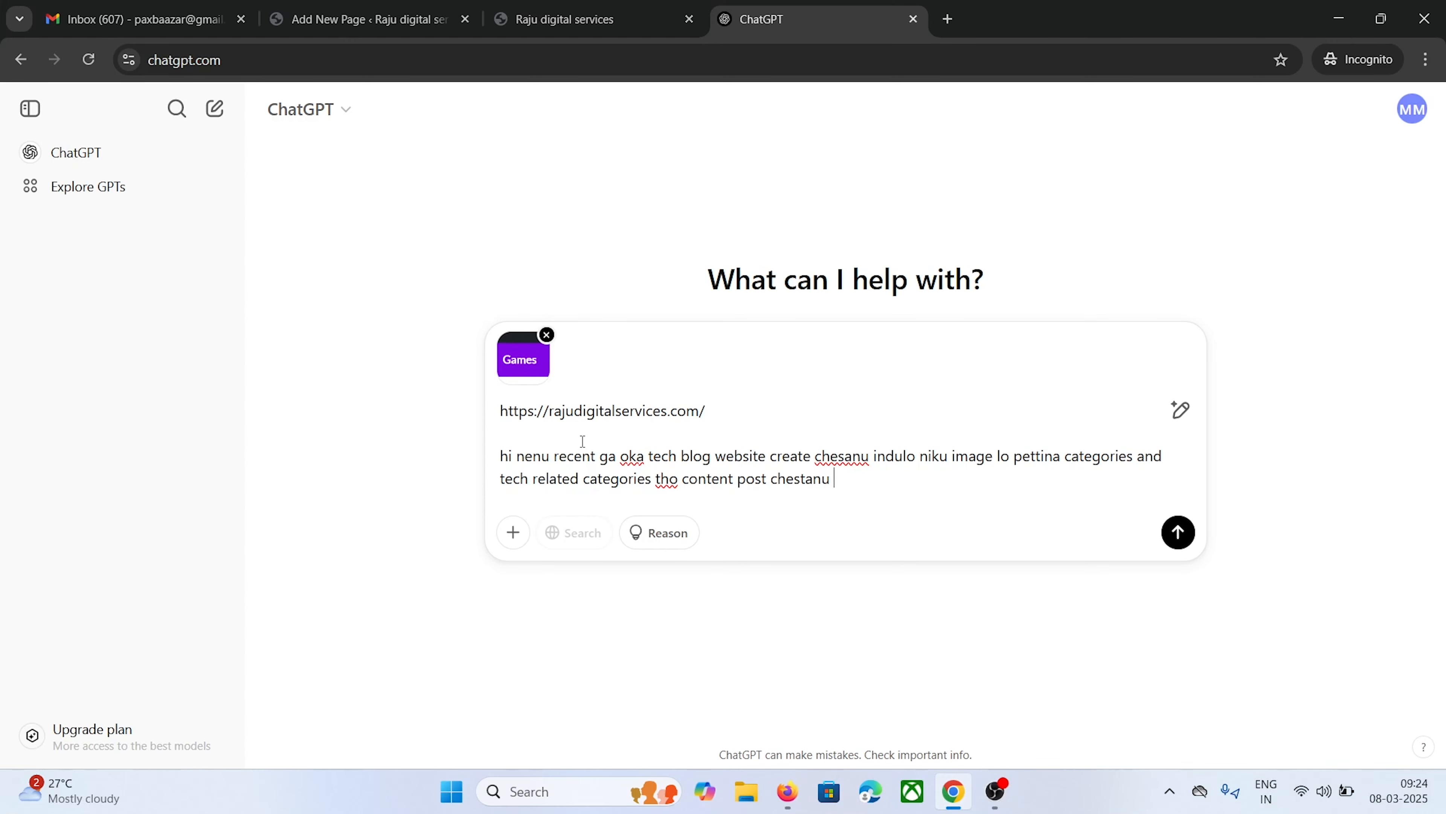
{"action": "type", "text": "so, deeni related ga naku "}
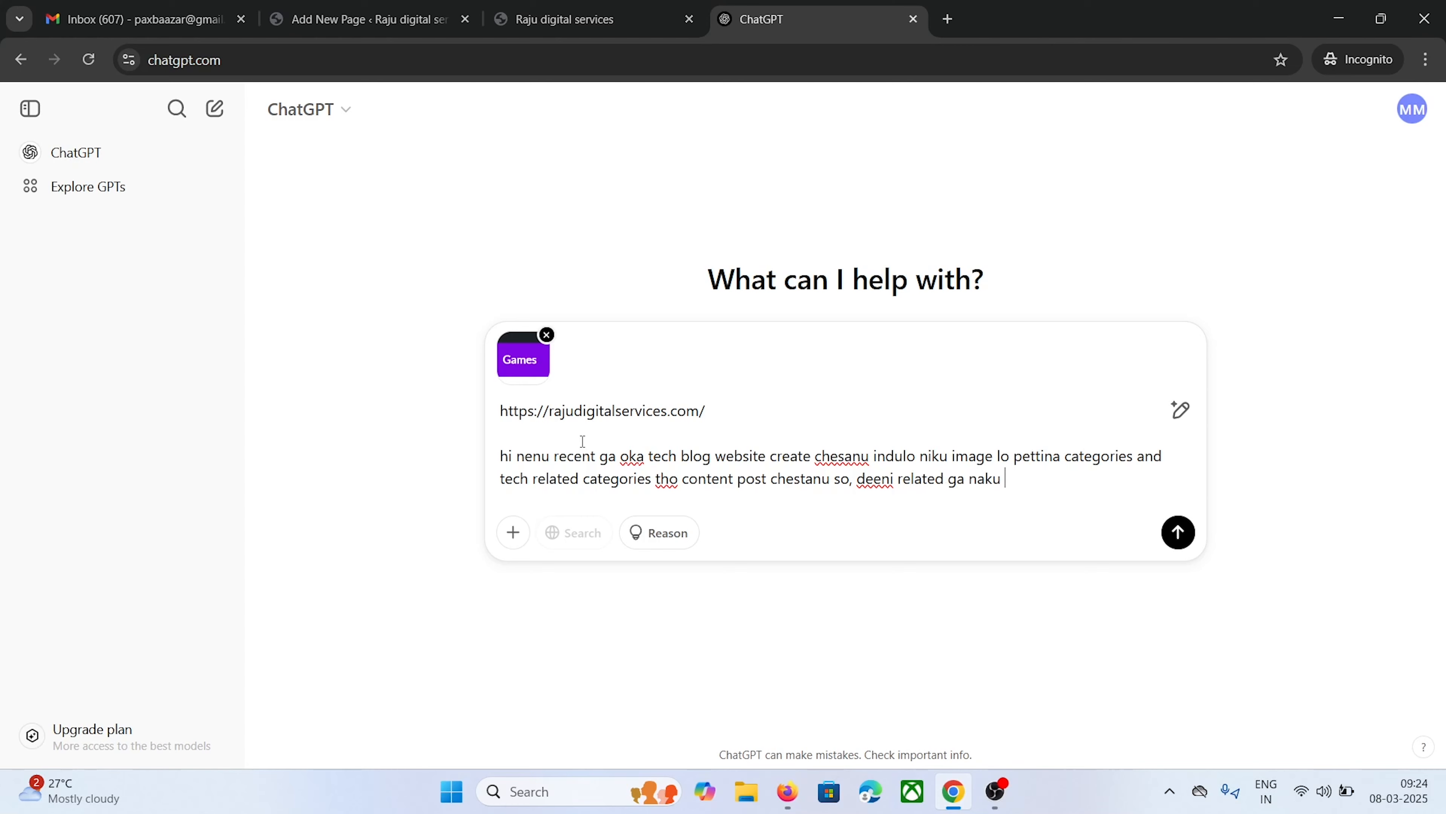
{"action": "type", "text": "about us content ivvu adsense frinedly ga vundali"}
{"action": "key", "text": "shift+Return"}
{"action": "key", "text": "shift+Return"}
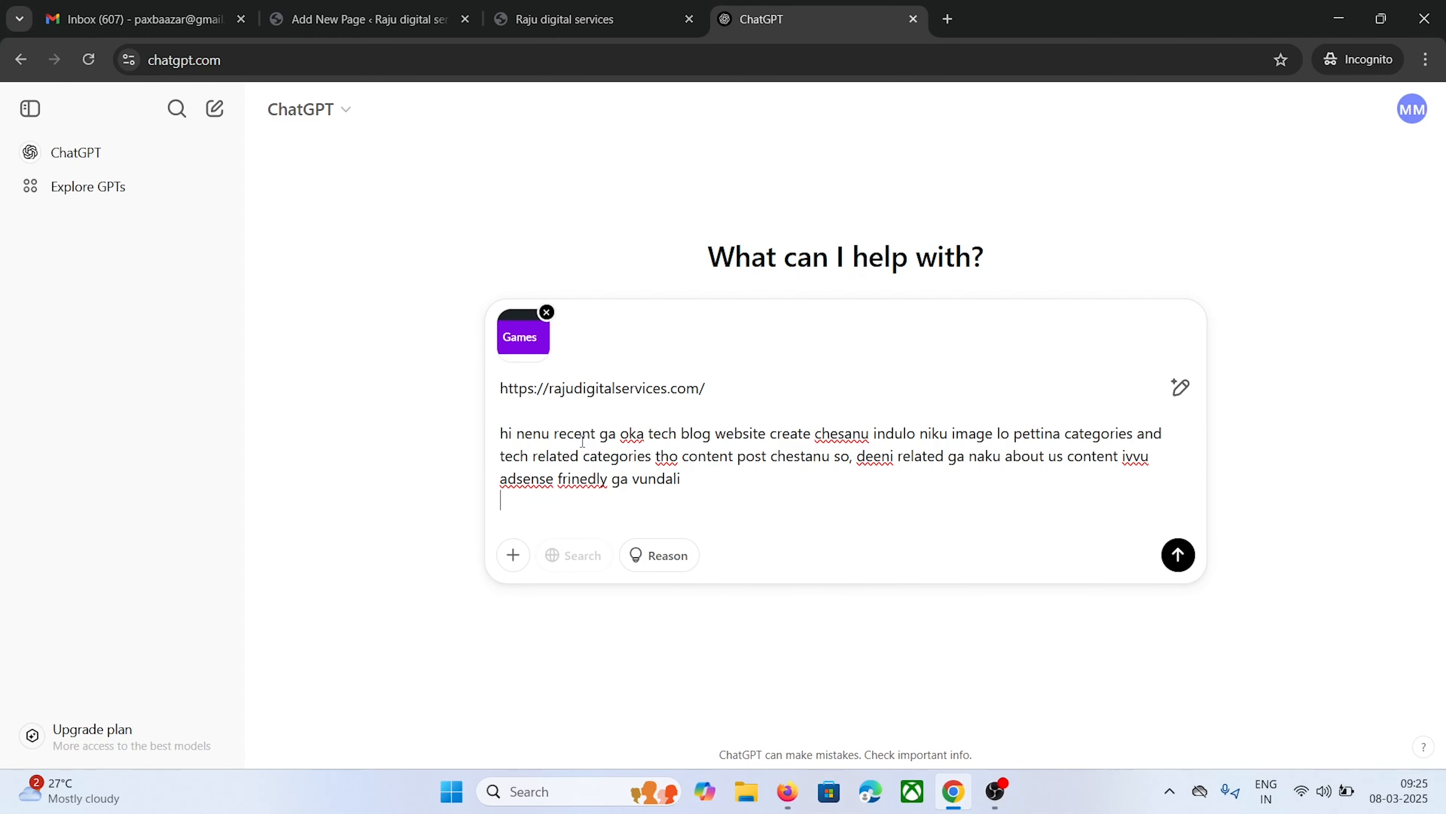
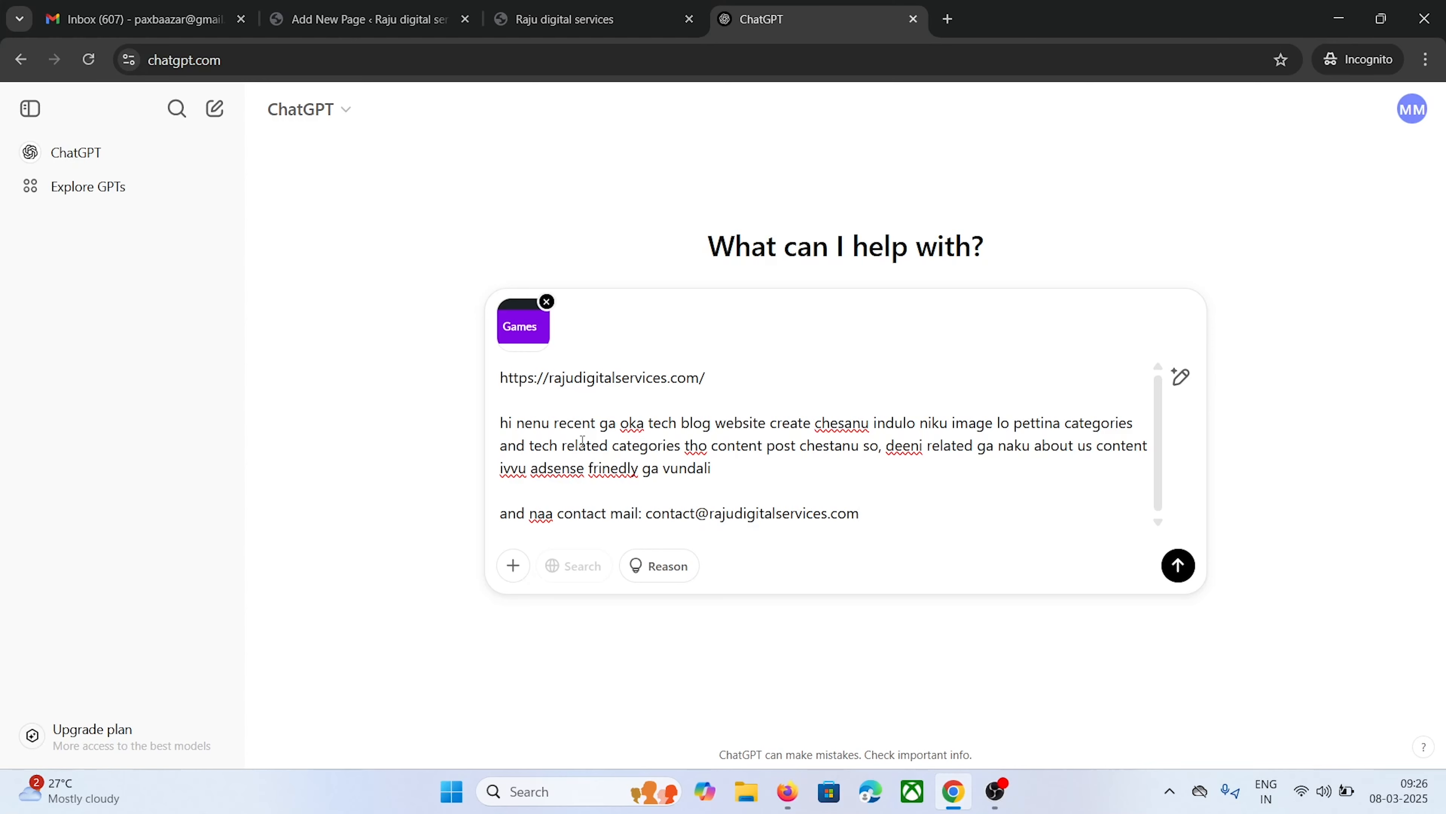
{"action": "left_click", "coordinate": [1177, 565]}
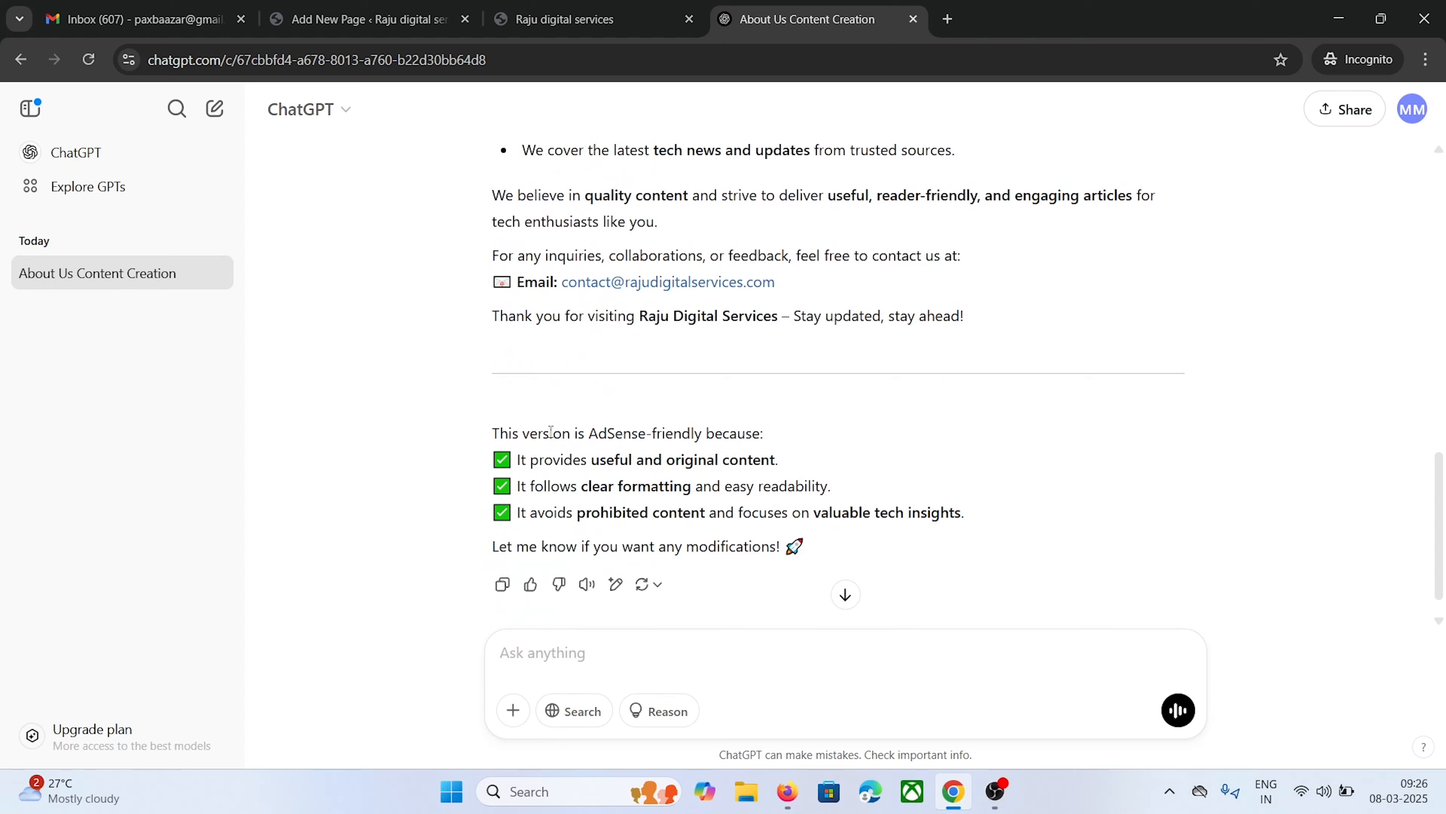
Copy the opening About Us paragraphs from ChatGPT's generated response
{"action": "scroll", "coordinate": [550, 431], "scroll_direction": "up", "scroll_amount": 15}
{"action": "scroll", "coordinate": [586, 341], "scroll_direction": "down", "scroll_amount": 9}
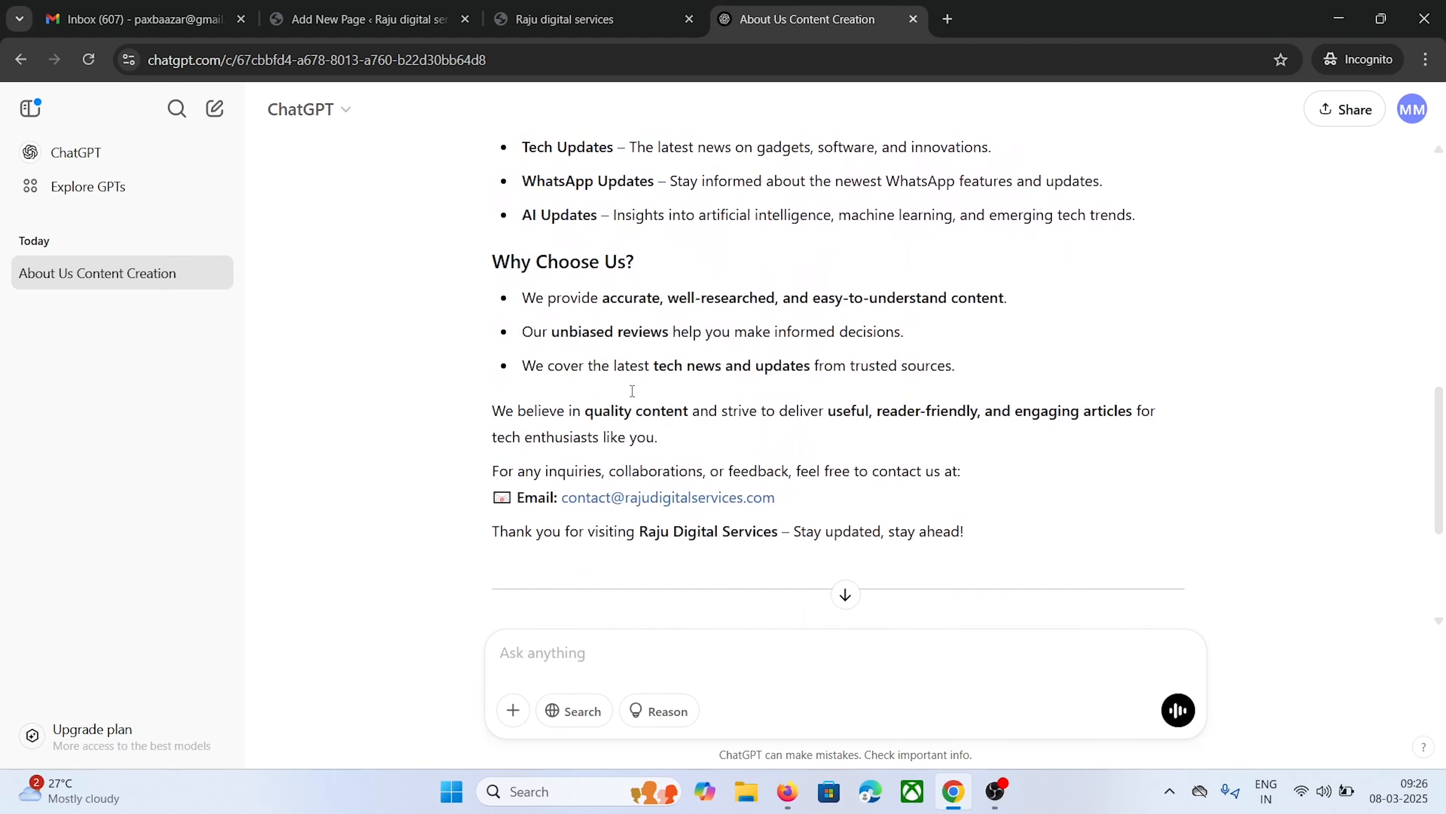
{"action": "scroll", "coordinate": [493, 296], "scroll_direction": "up", "scroll_amount": 12}
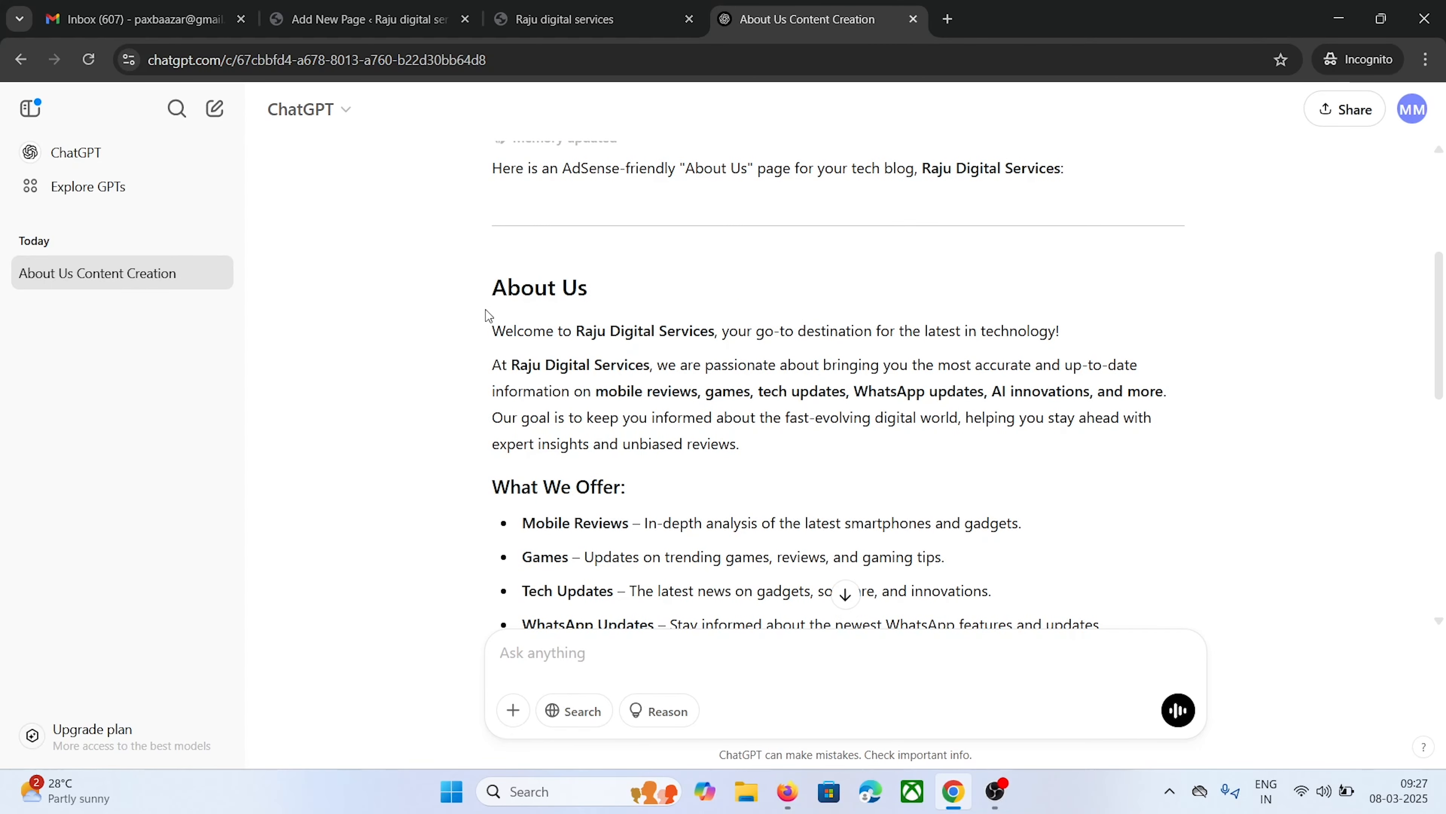
{"action": "scroll", "coordinate": [488, 325], "scroll_direction": "down", "scroll_amount": 8}
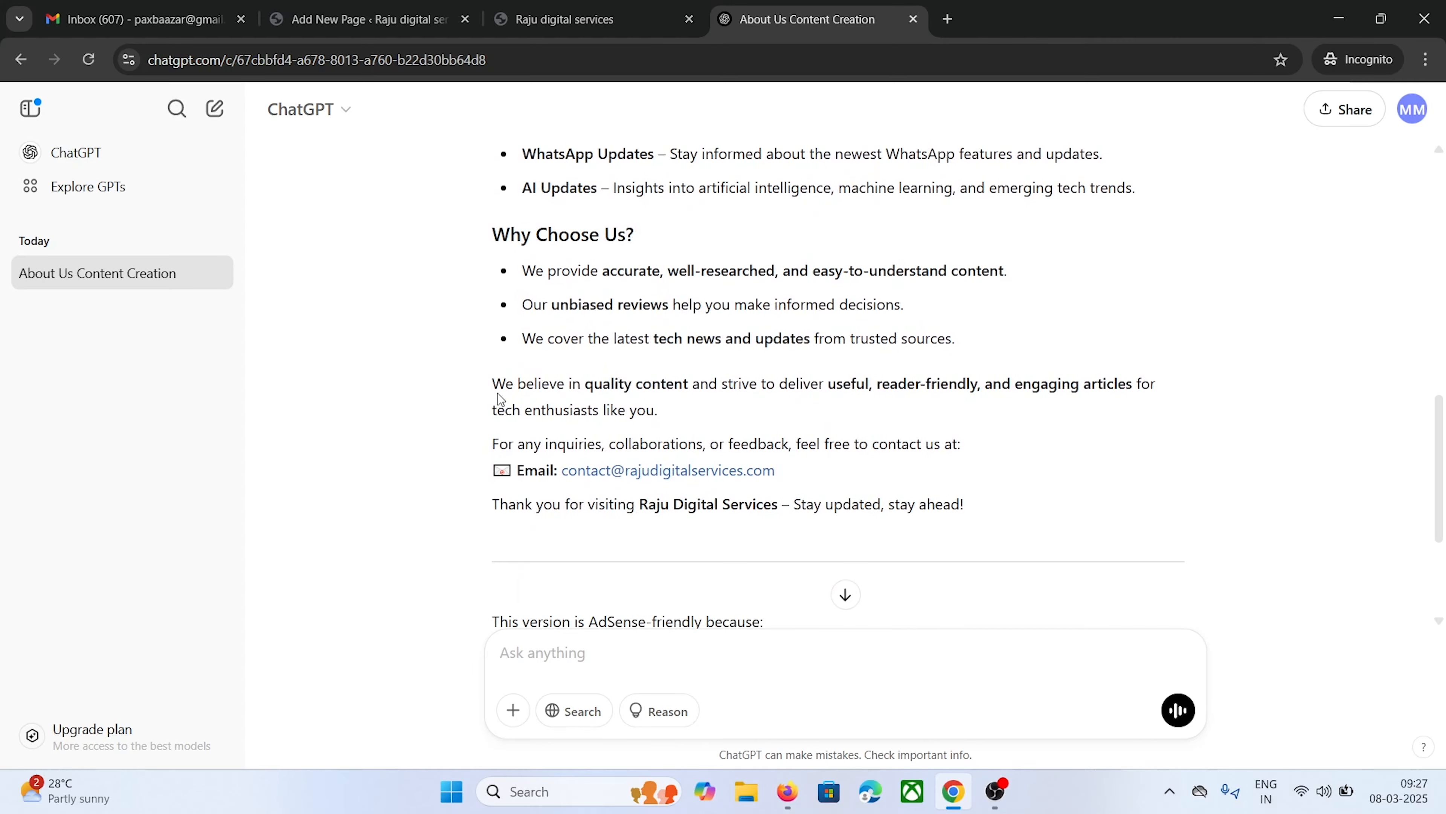
{"action": "scroll", "coordinate": [497, 393], "scroll_direction": "up", "scroll_amount": 8}
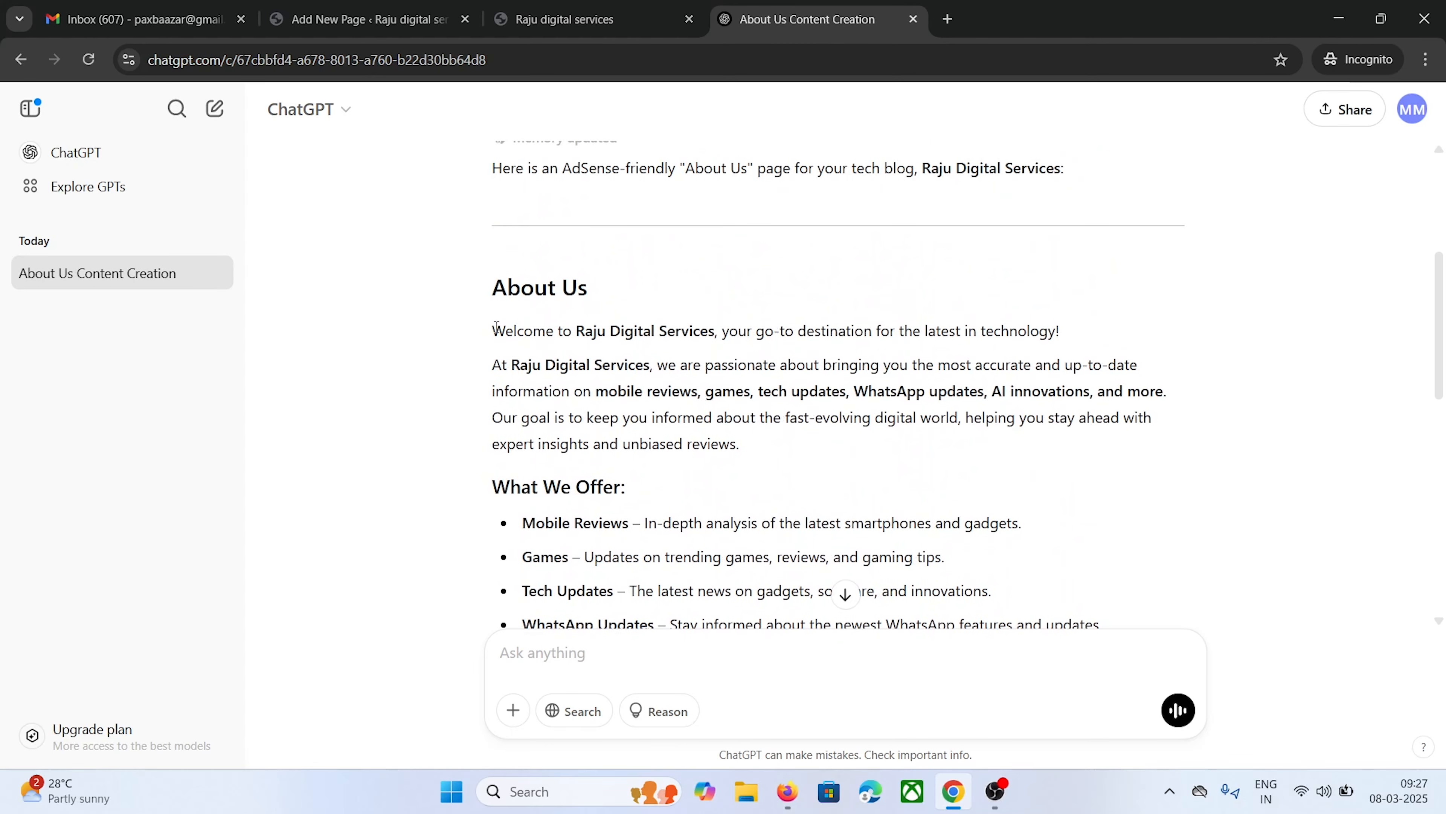
{"action": "left_click_drag", "start_coordinate": [496, 330], "coordinate": [746, 450]}
{"action": "key", "text": "super+c"}
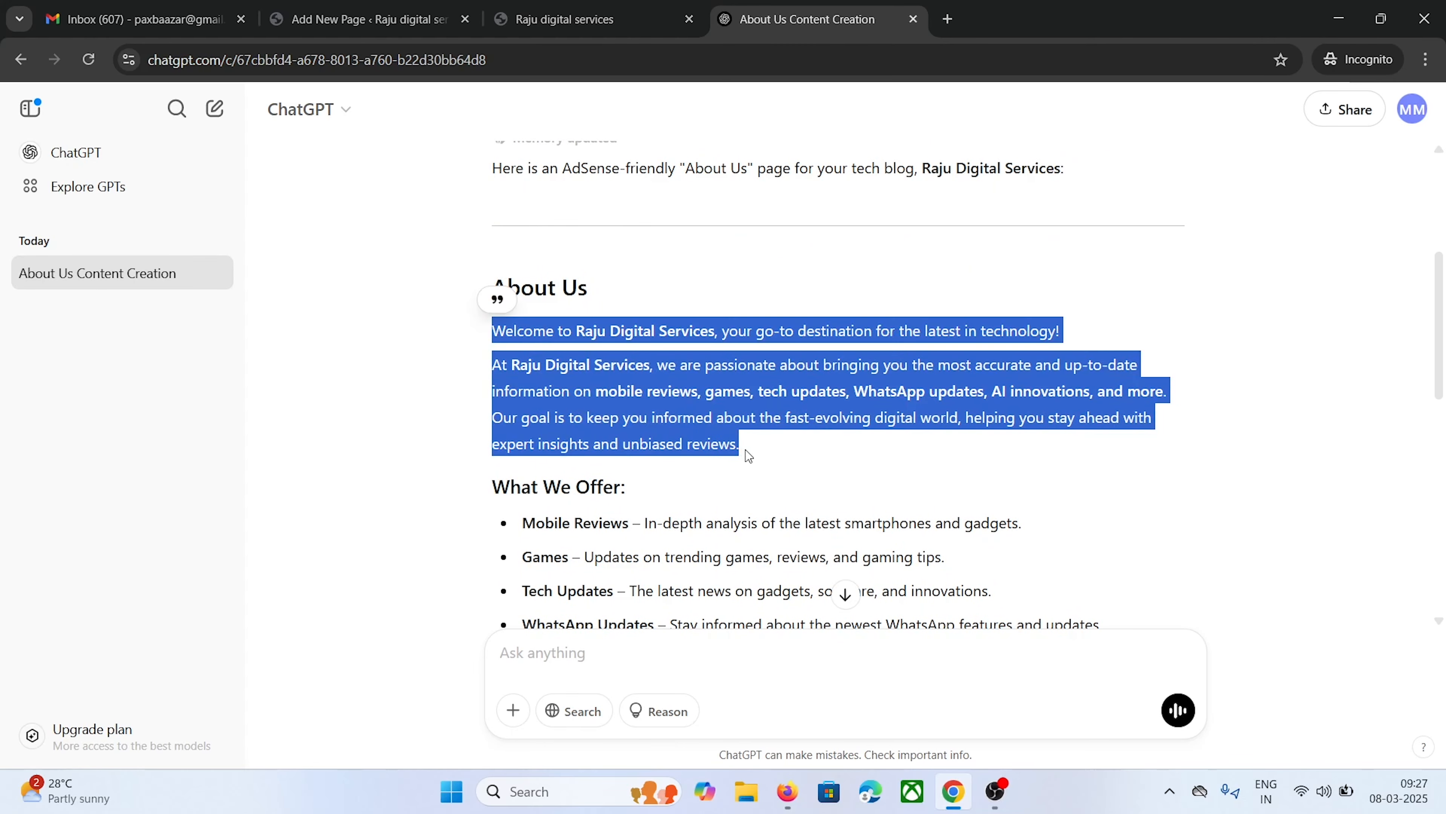
{"action": "right_click", "coordinate": [727, 448]}
{"action": "left_click", "coordinate": [763, 473]}
Paste the opening About Us paragraphs into the empty page body
{"action": "left_click", "coordinate": [364, 19]}
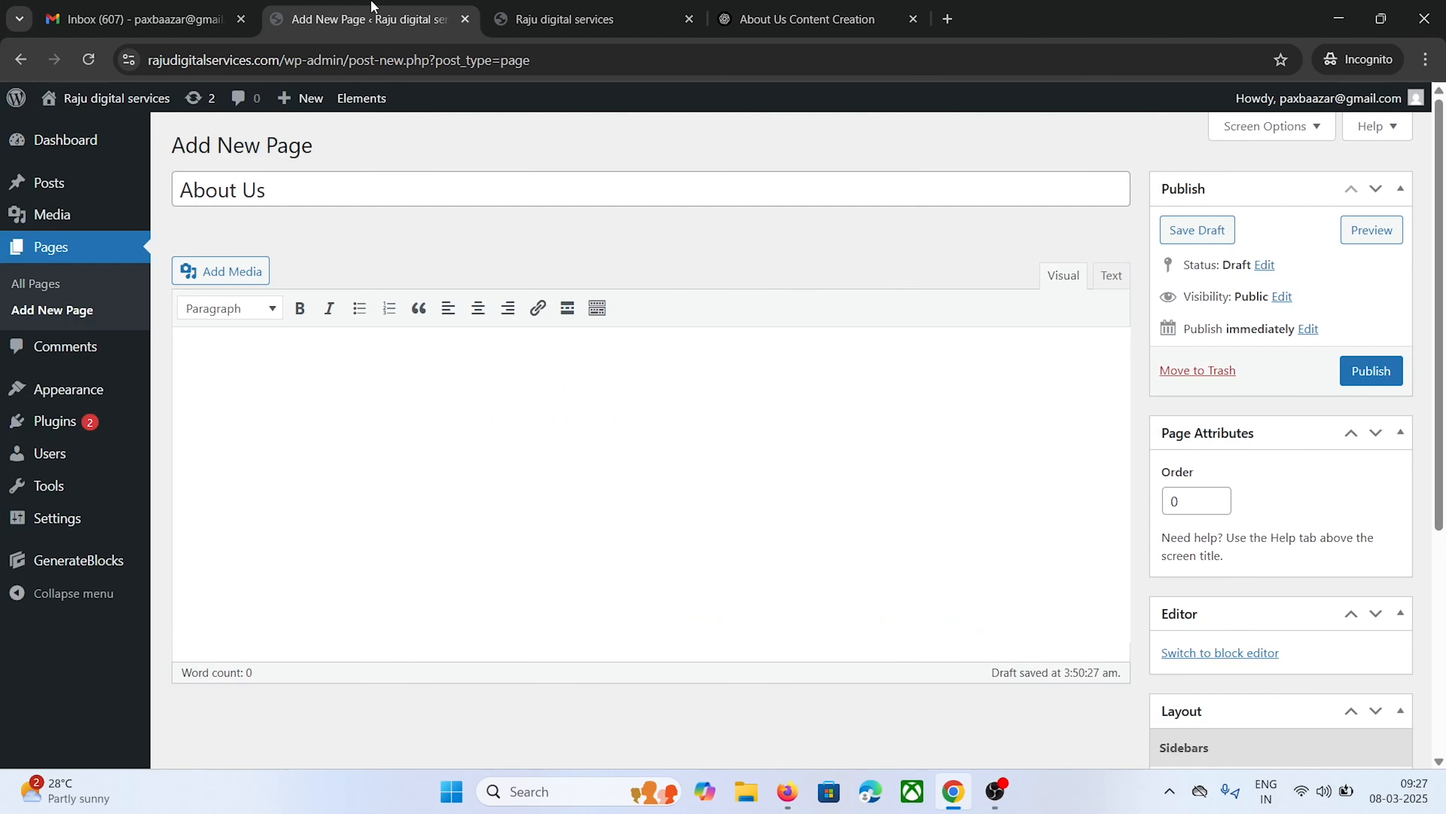
{"action": "right_click", "coordinate": [252, 349]}
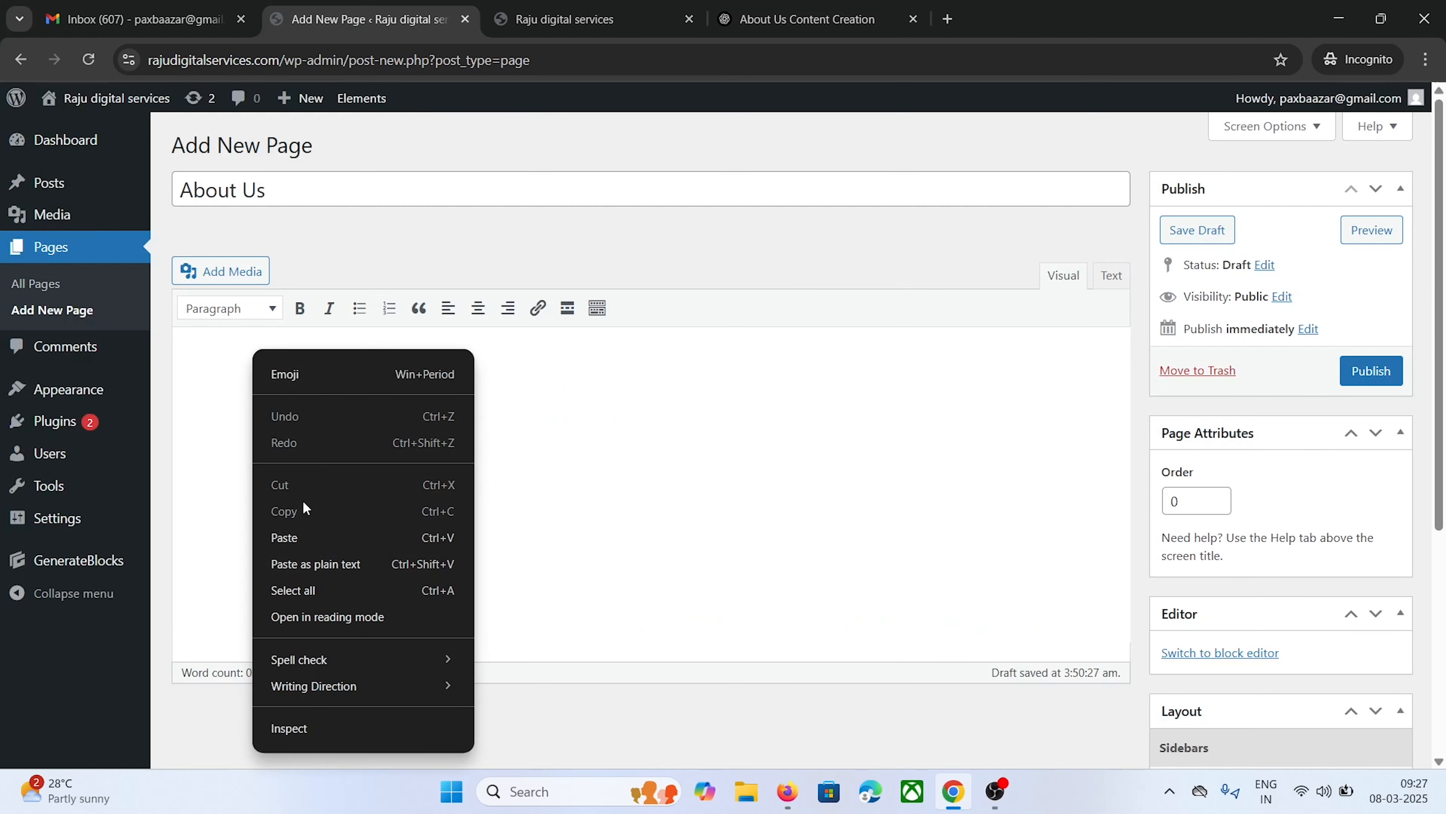
{"action": "left_click", "coordinate": [311, 538]}
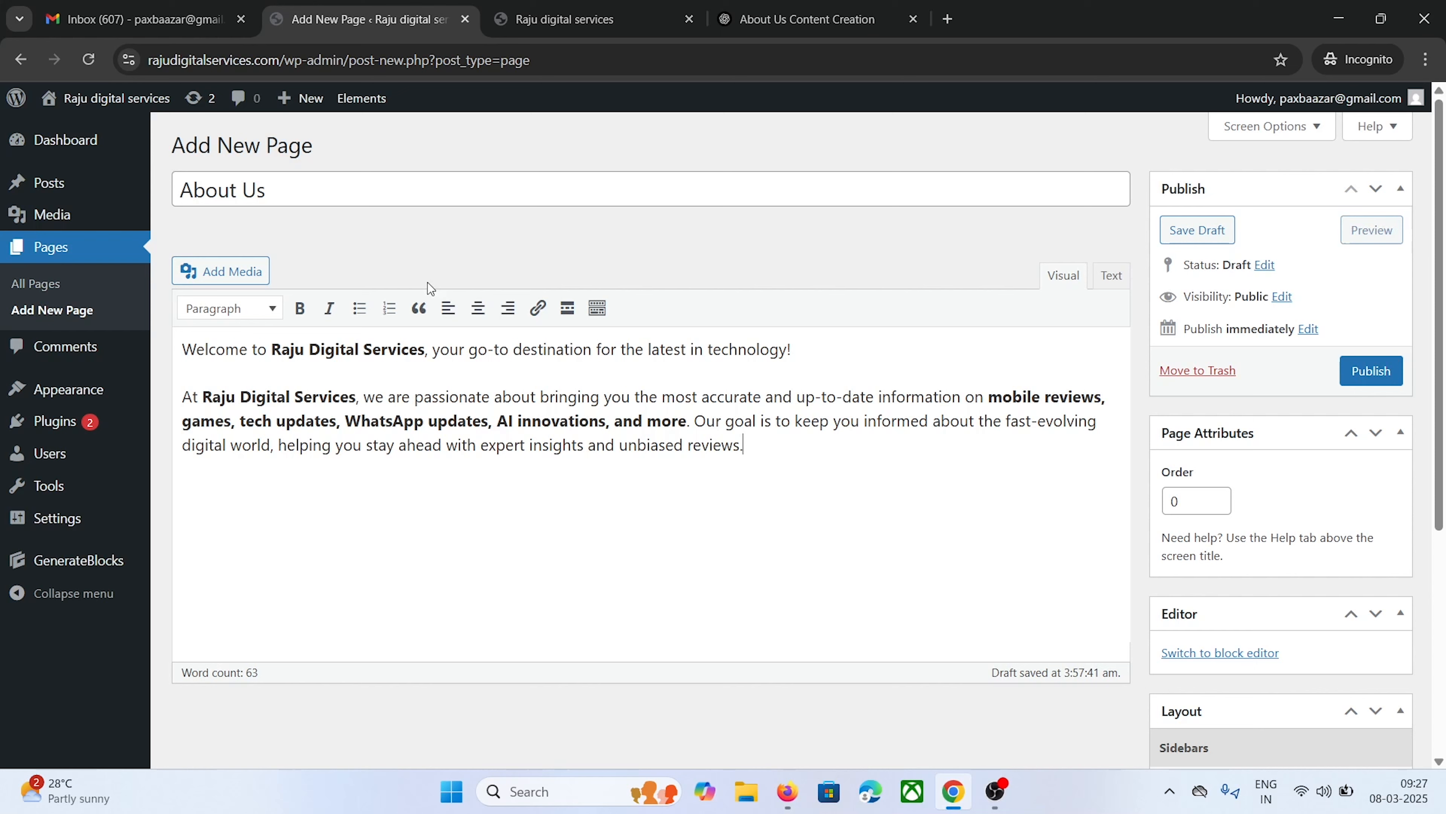
Add ChatGPT's What We Offer heading and its five bullets to the page
{"action": "left_click", "coordinate": [806, 12]}
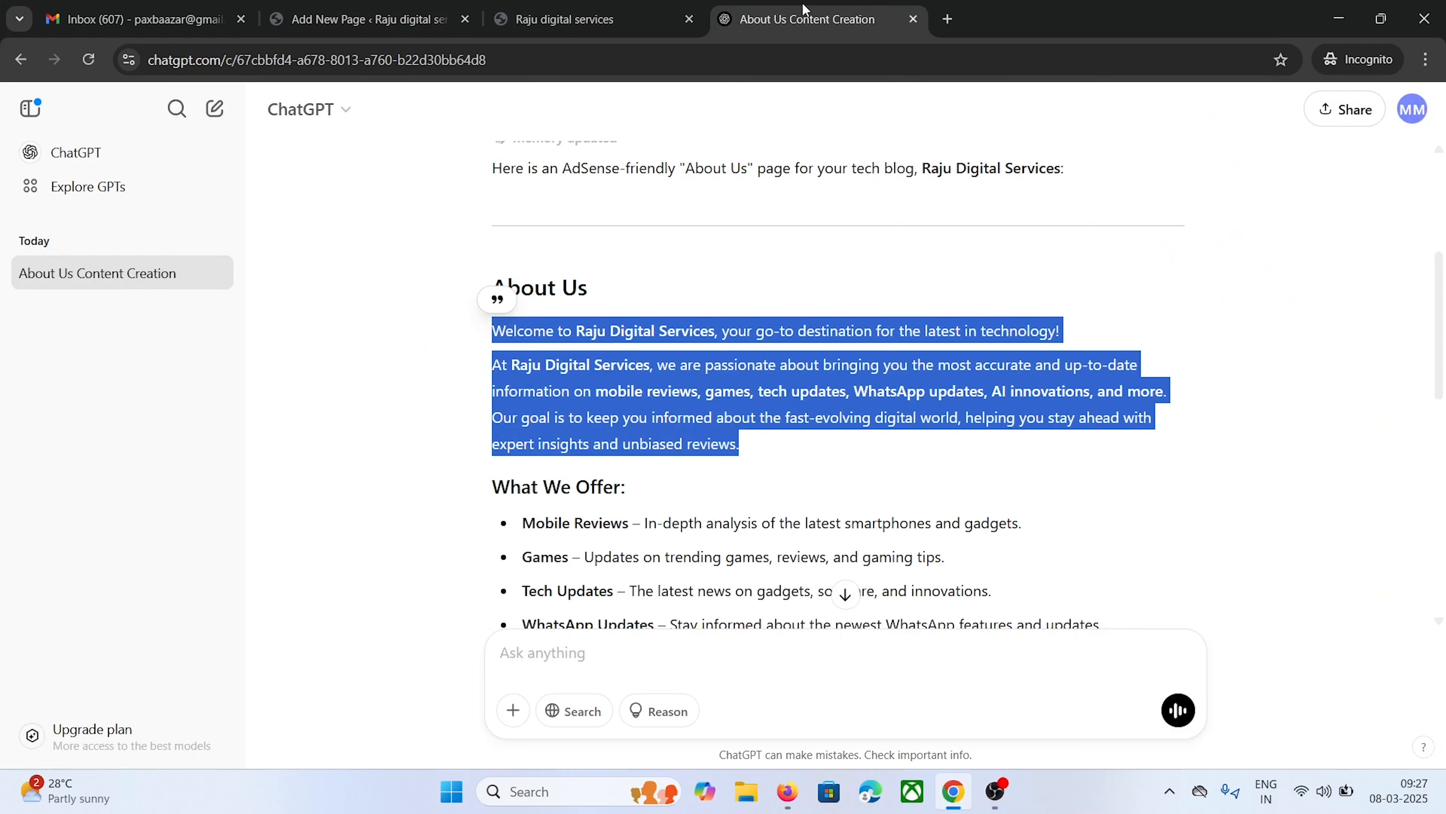
{"action": "scroll", "coordinate": [391, 508], "scroll_direction": "down", "scroll_amount": 5}
{"action": "left_click_drag", "start_coordinate": [488, 203], "coordinate": [1142, 382]}
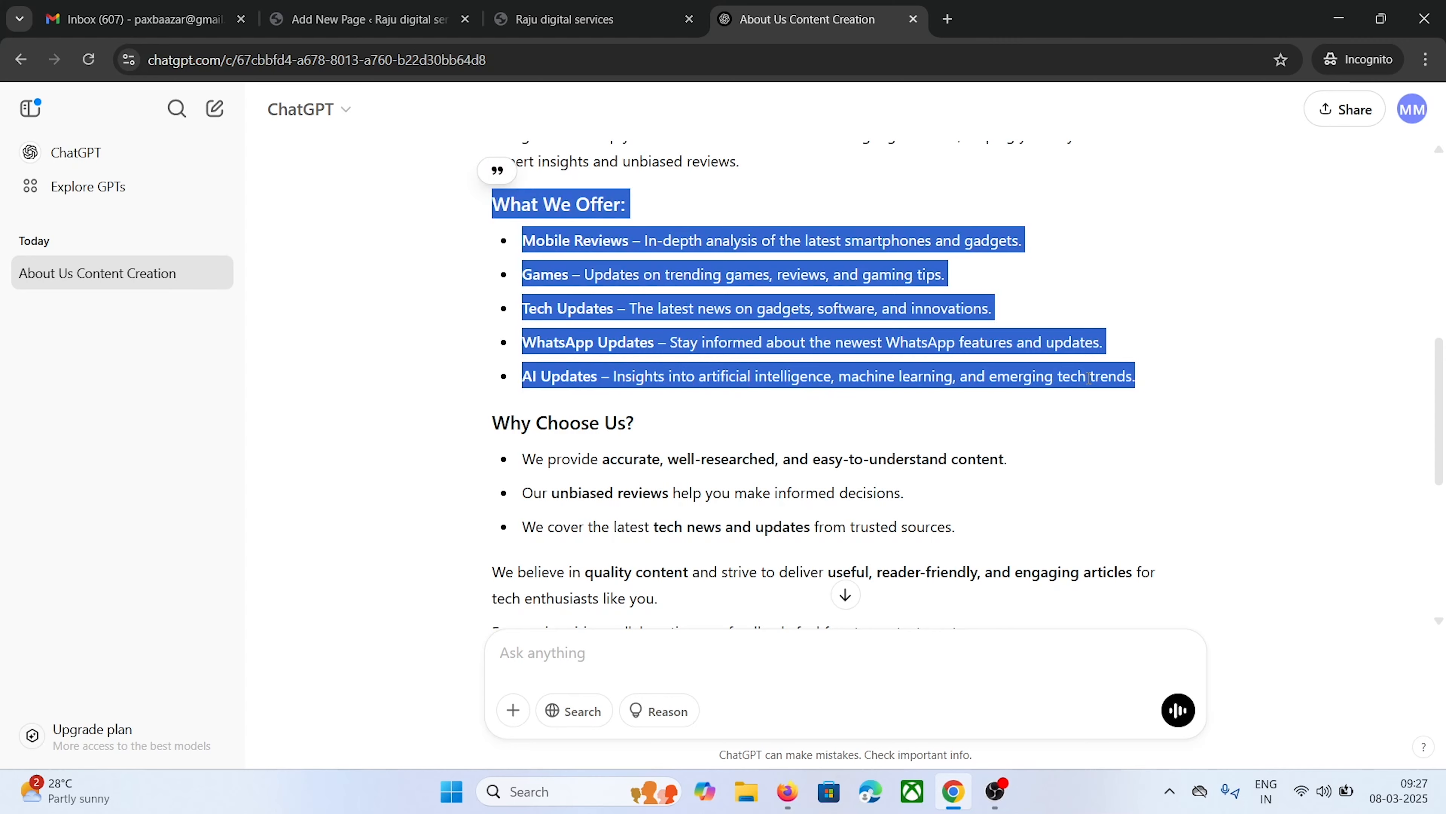
{"action": "right_click", "coordinate": [630, 372]}
{"action": "left_click", "coordinate": [840, 410]}
{"action": "left_click", "coordinate": [396, 17]}
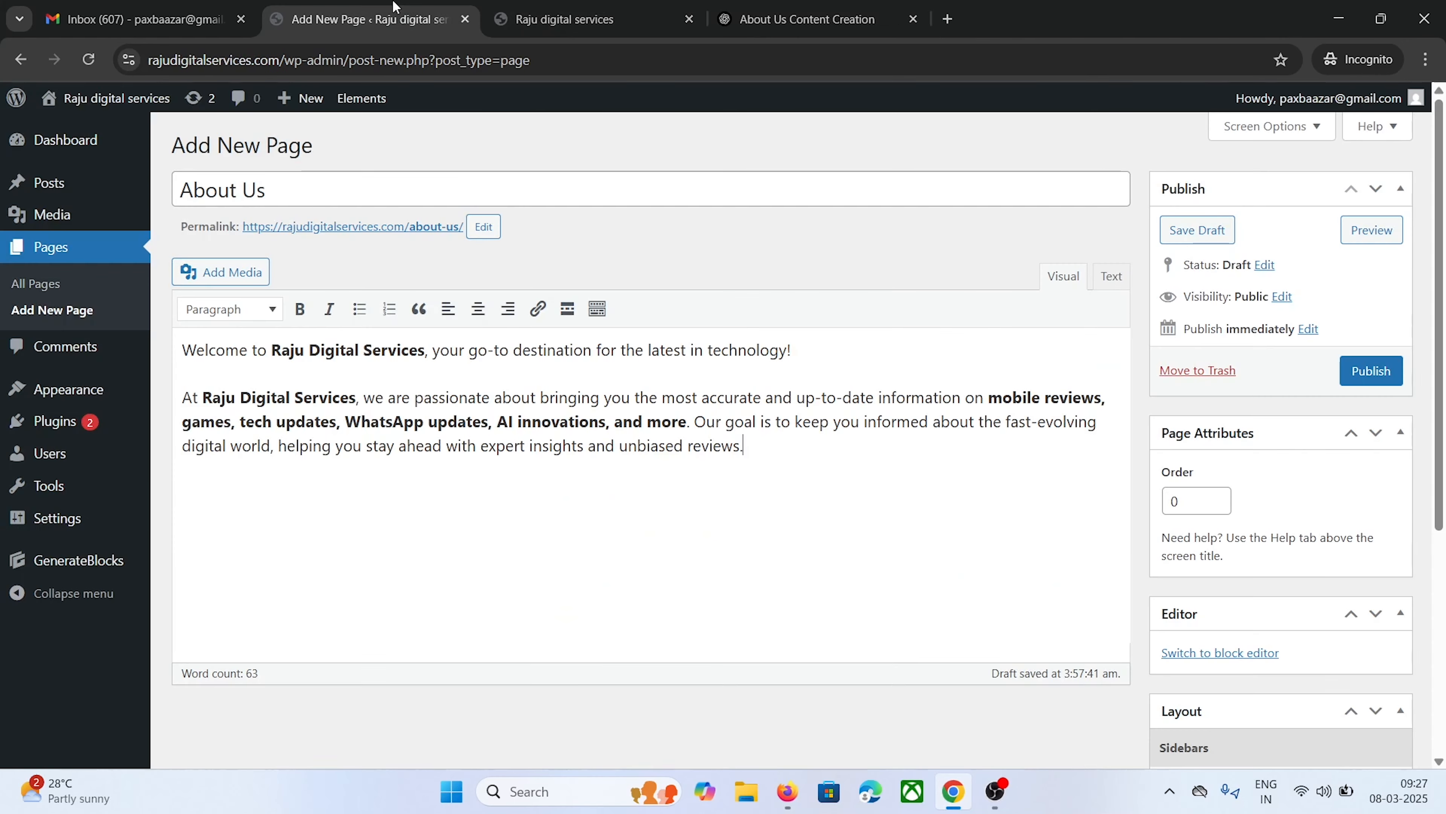
{"action": "right_click", "coordinate": [242, 495]}
{"action": "left_click", "coordinate": [793, 458]}
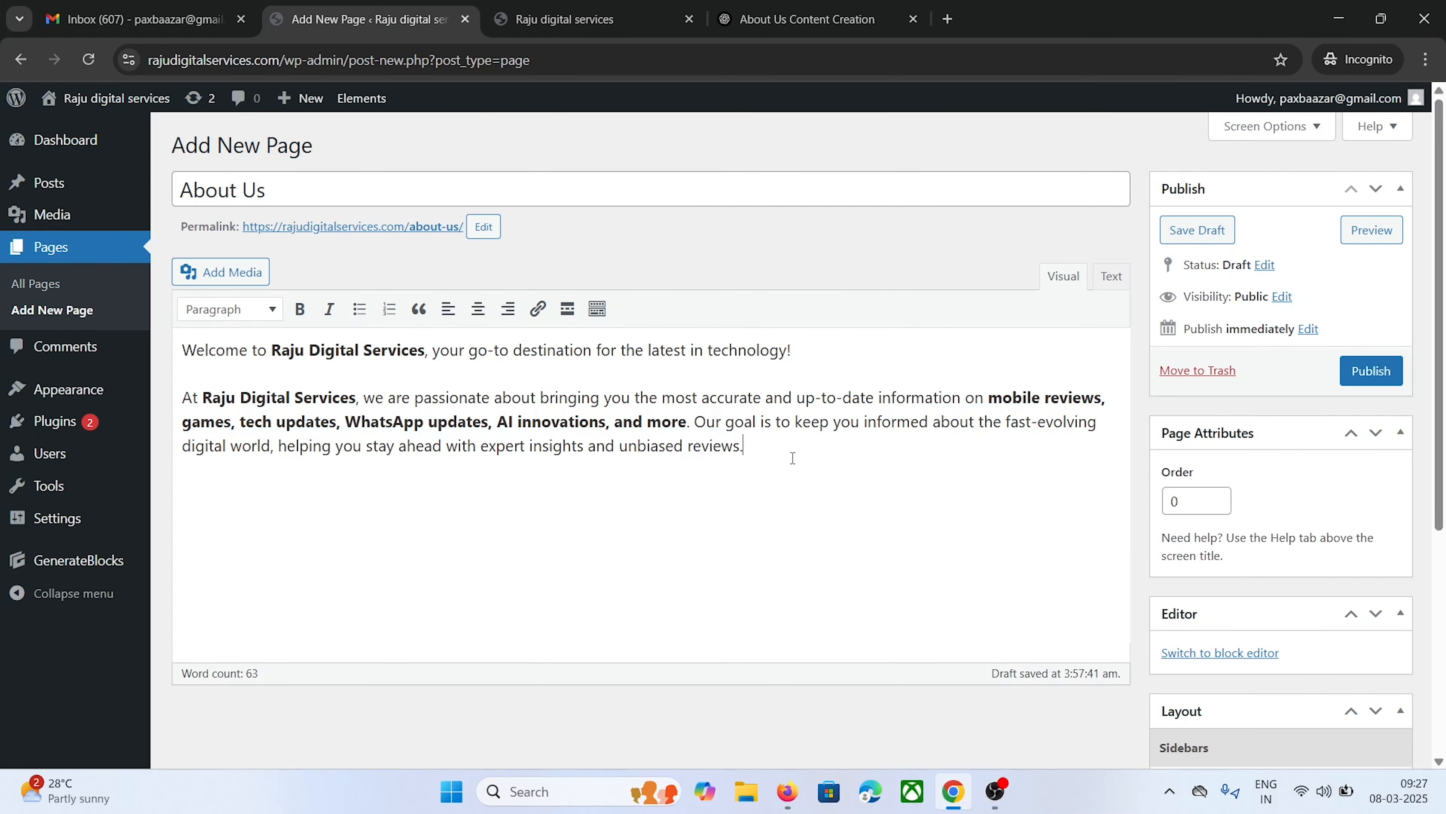
{"action": "key", "text": "ctrl+v"}
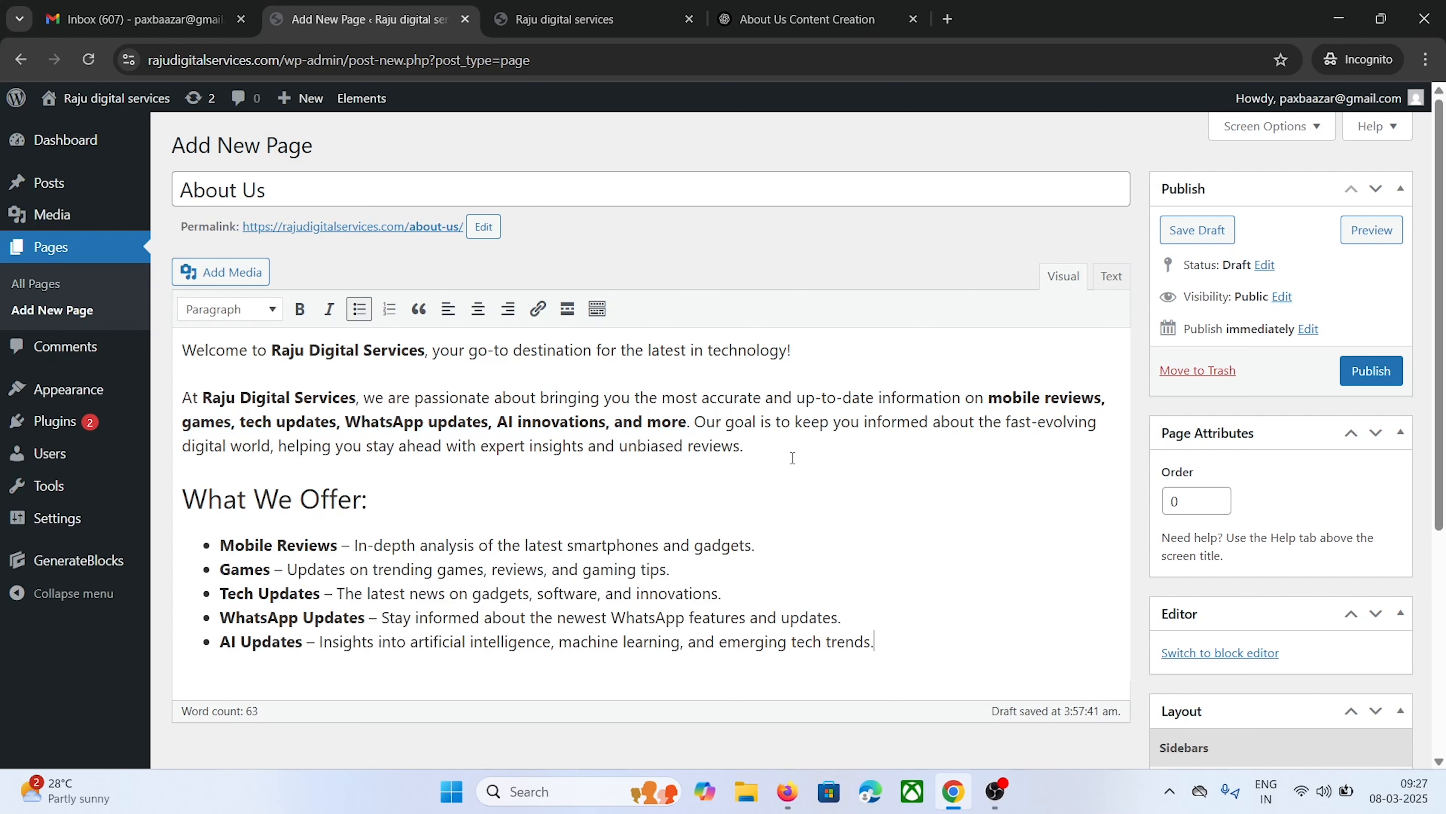
Bold the What We Offer heading and start a new paragraph below the list
{"action": "scroll", "coordinate": [792, 458], "scroll_direction": "down", "scroll_amount": 2}
{"action": "left_click_drag", "start_coordinate": [367, 404], "coordinate": [181, 405]}
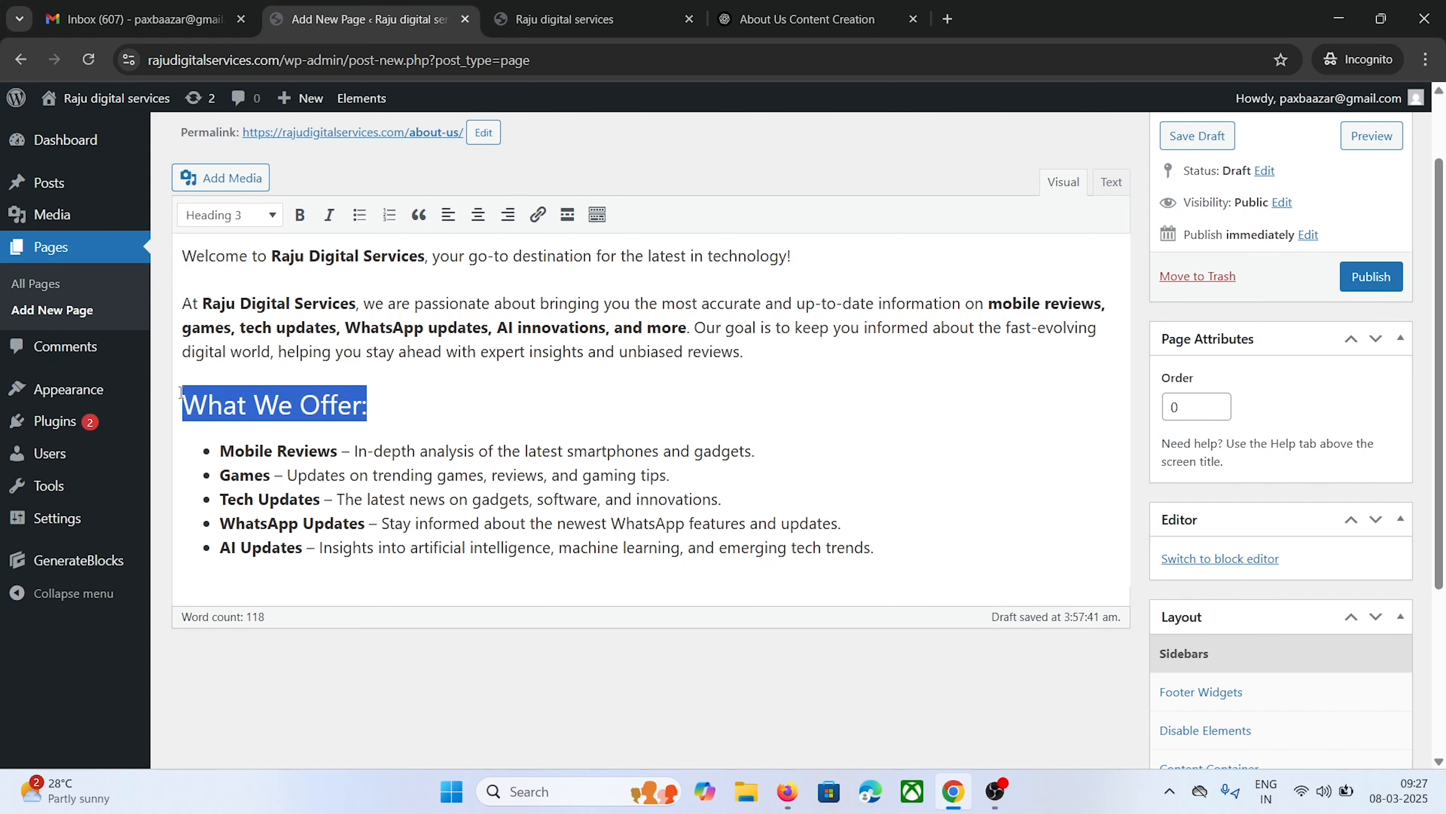
{"action": "left_click", "coordinate": [297, 217]}
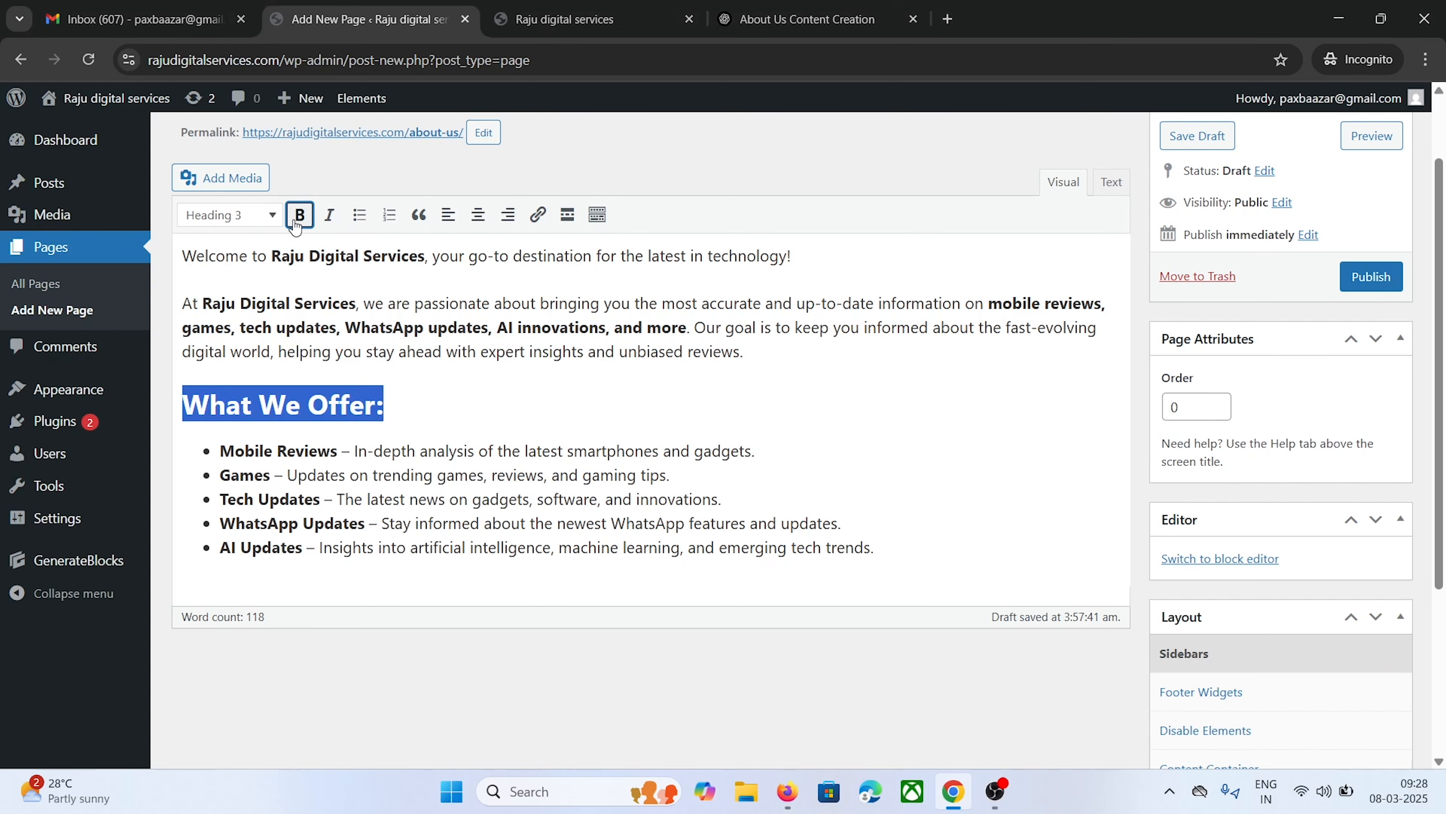
{"action": "key", "text": "Right"}
{"action": "left_click", "coordinate": [896, 550]}
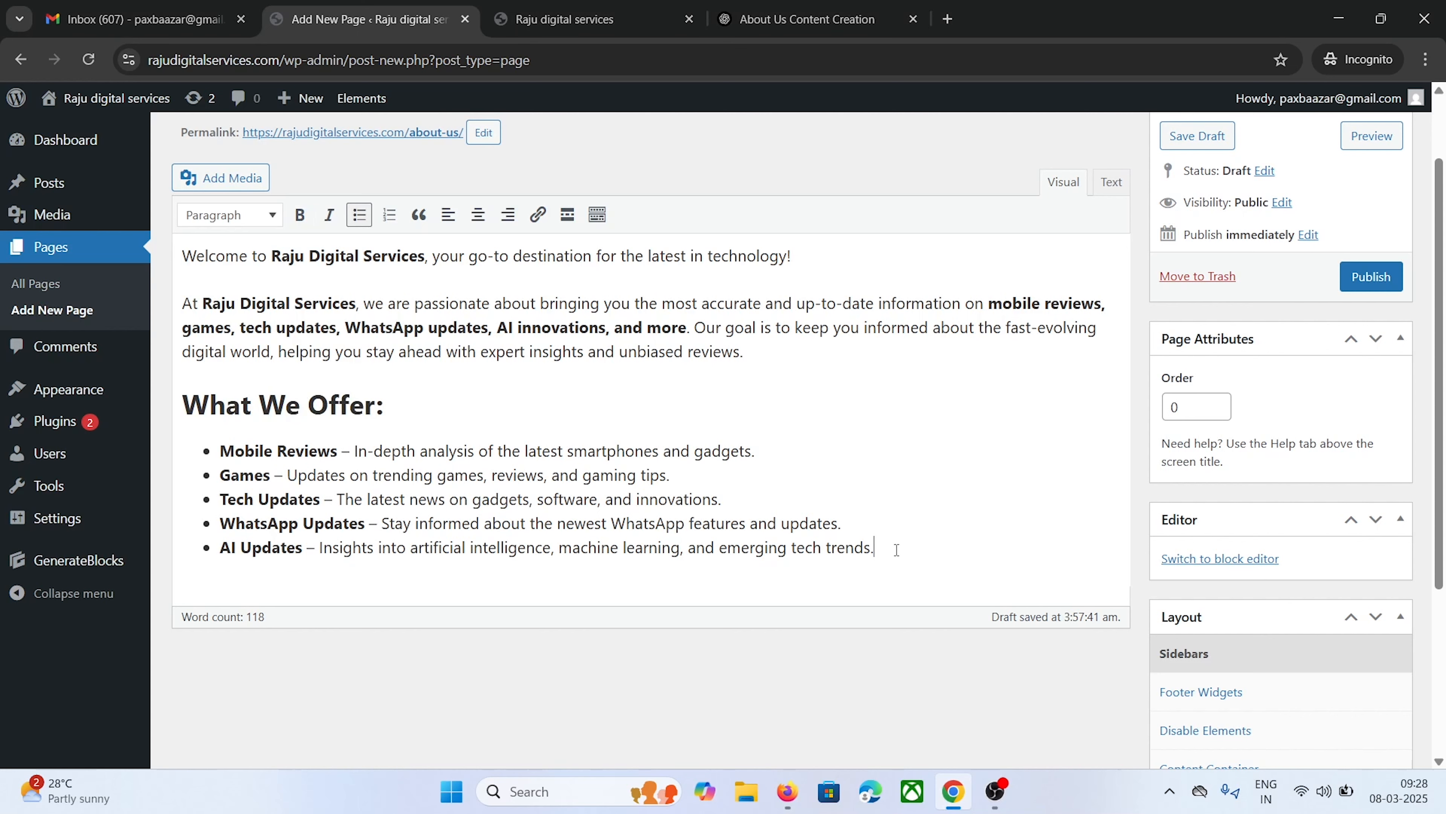
{"action": "key", "text": "Return"}
{"action": "key", "text": "Return"}
Add ChatGPT's Why Choose Us section to the page
{"action": "left_click", "coordinate": [798, 23]}
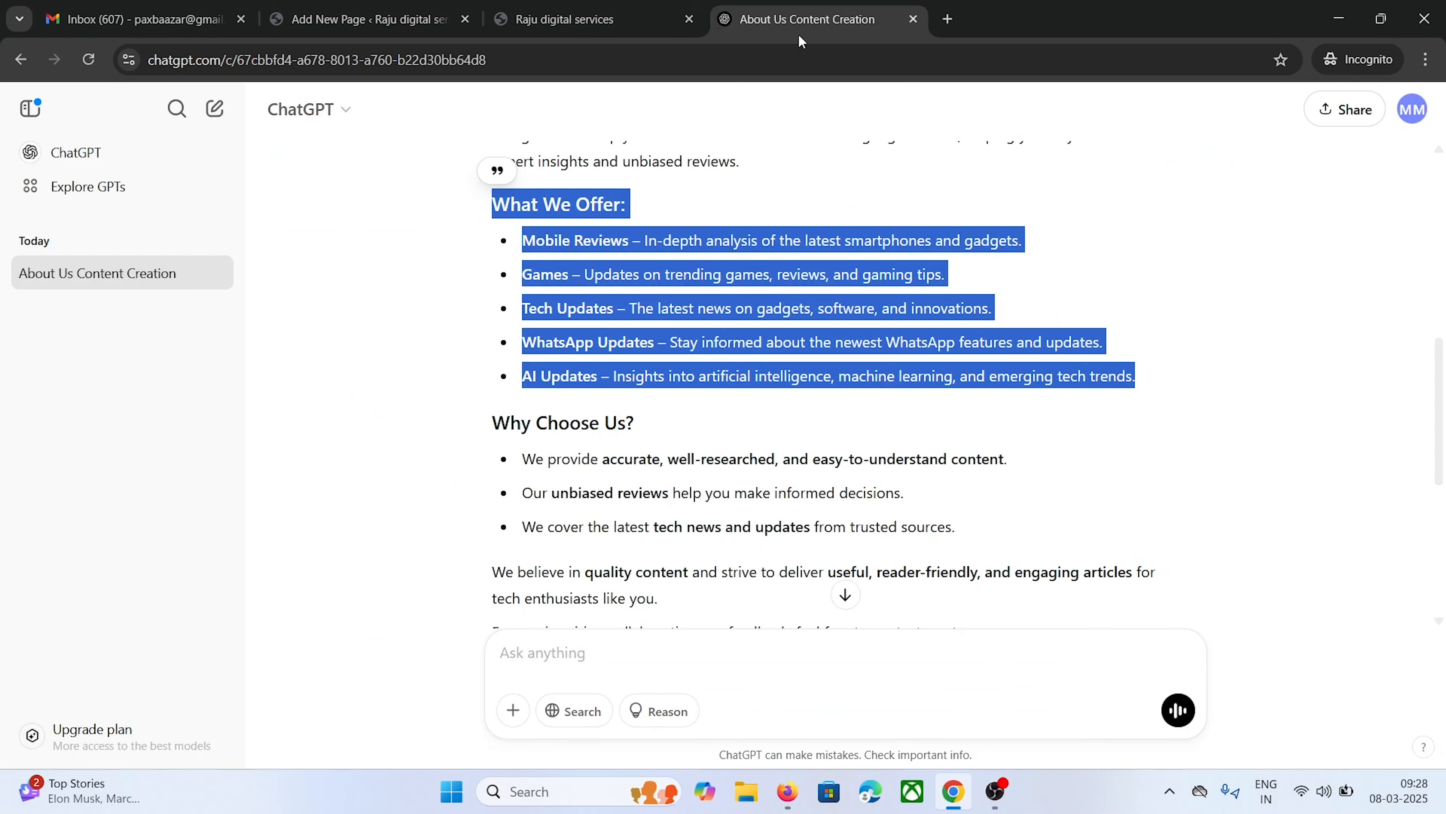
{"action": "scroll", "coordinate": [798, 398], "scroll_direction": "down", "scroll_amount": 2}
{"action": "left_click_drag", "start_coordinate": [493, 328], "coordinate": [957, 432]}
{"action": "right_click", "coordinate": [901, 441]}
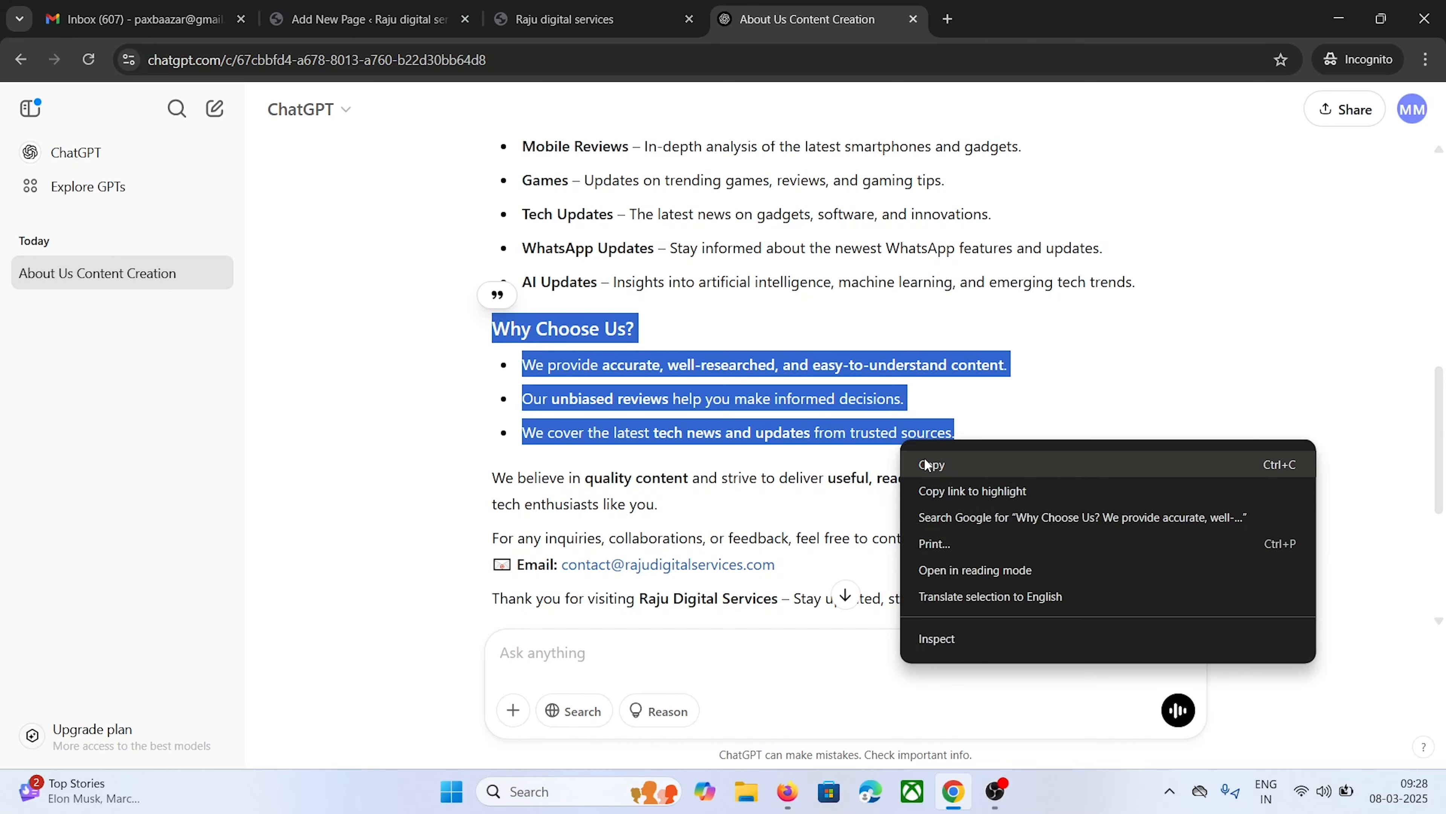
{"action": "left_click", "coordinate": [928, 463]}
{"action": "left_click", "coordinate": [365, 19]}
{"action": "right_click", "coordinate": [266, 598]}
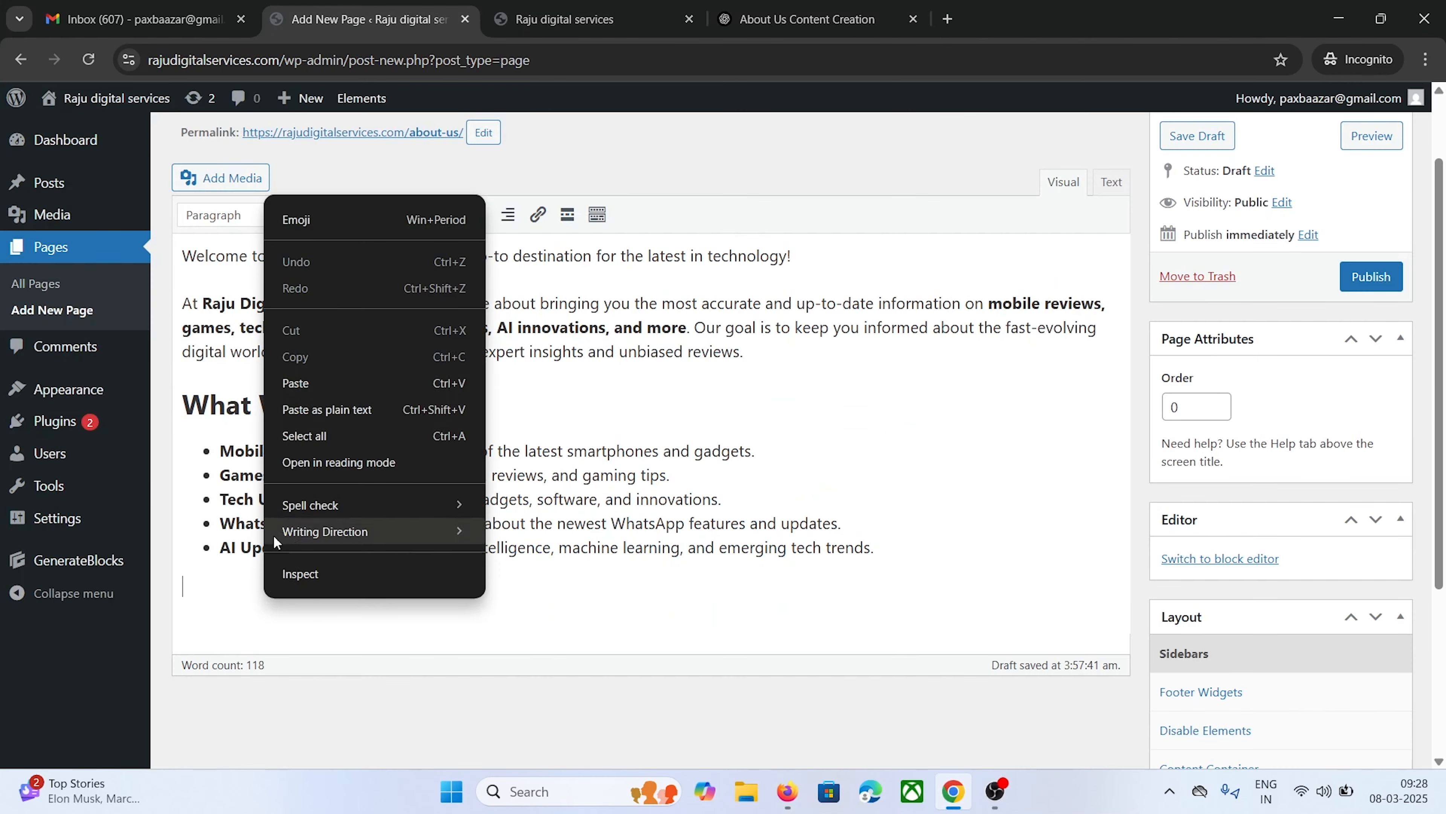
{"action": "left_click", "coordinate": [301, 381]}
Bold the Why Choose Us heading and add a plain paragraph after its bullets
{"action": "left_click_drag", "start_coordinate": [384, 593], "coordinate": [184, 592]}
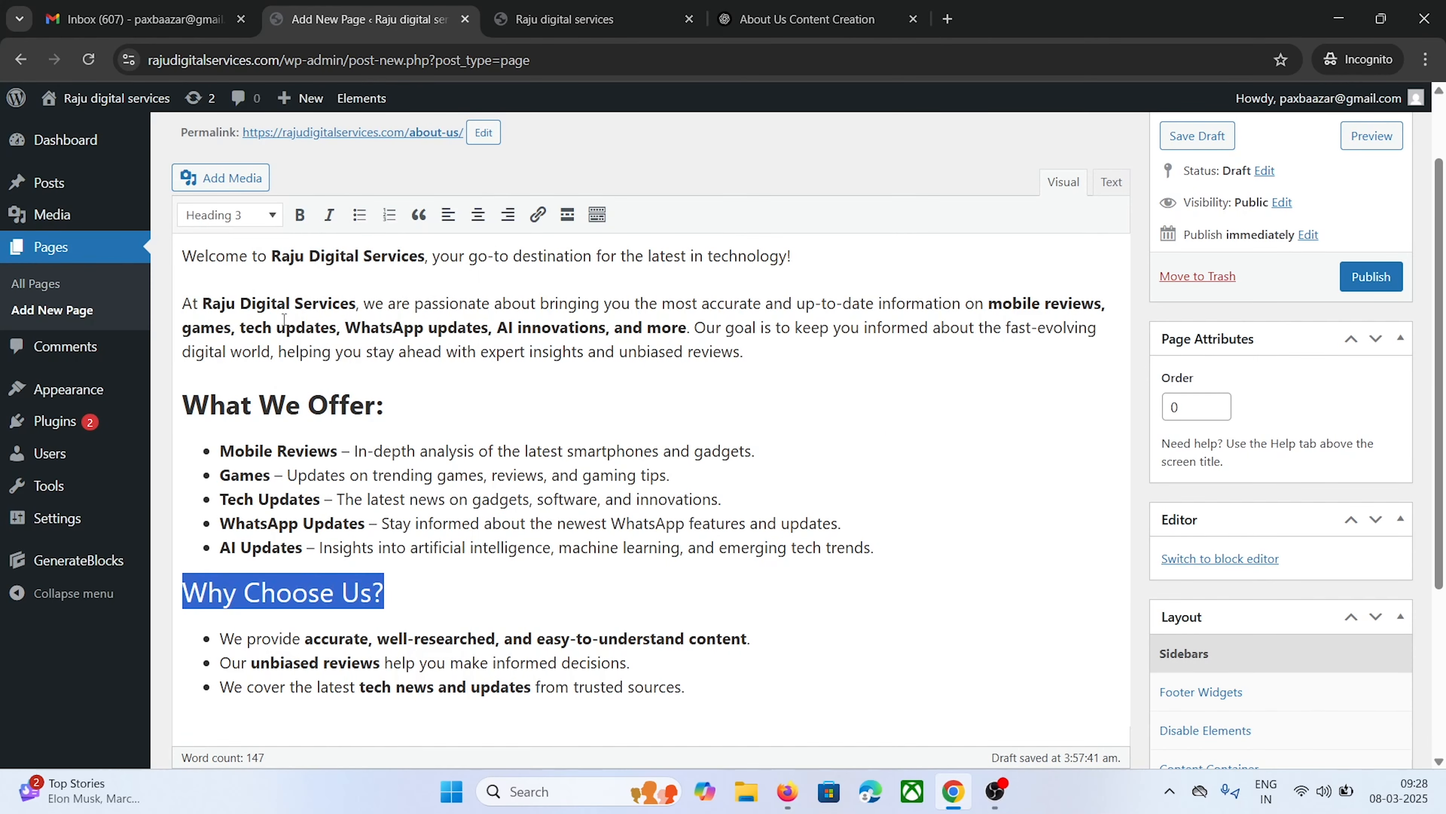
{"action": "key", "text": "ctrl+b"}
{"action": "scroll", "coordinate": [686, 470], "scroll_direction": "down", "scroll_amount": 3}
{"action": "left_click", "coordinate": [702, 493]}
{"action": "key", "text": "Return"}
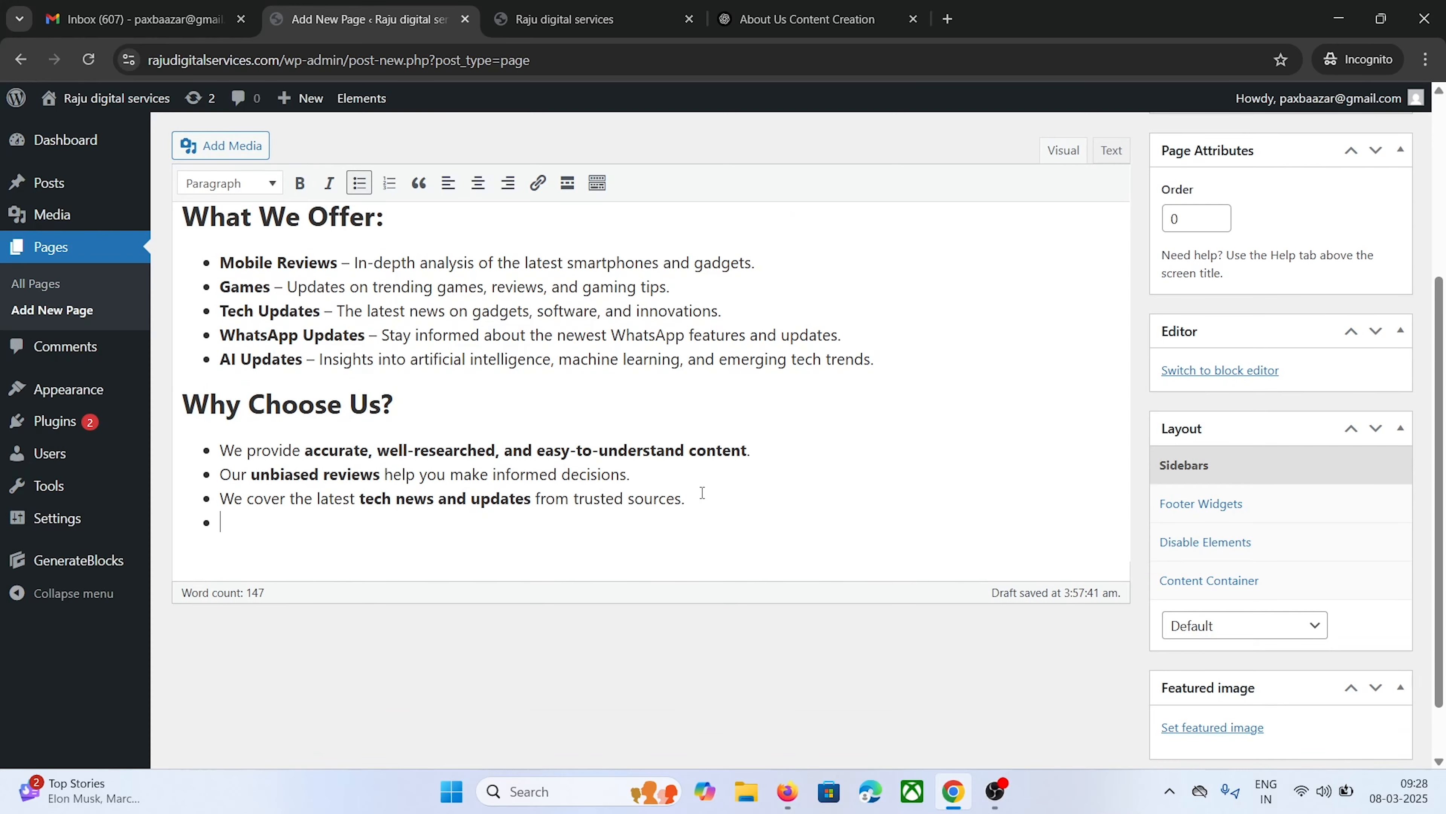
{"action": "key", "text": "Return"}
Paste ChatGPT's closing paragraphs below the bullets and publish the About Us page
{"action": "left_click", "coordinate": [826, 18]}
{"action": "scroll", "coordinate": [740, 399], "scroll_direction": "down", "scroll_amount": 3}
{"action": "left_click_drag", "start_coordinate": [493, 289], "coordinate": [965, 411]}
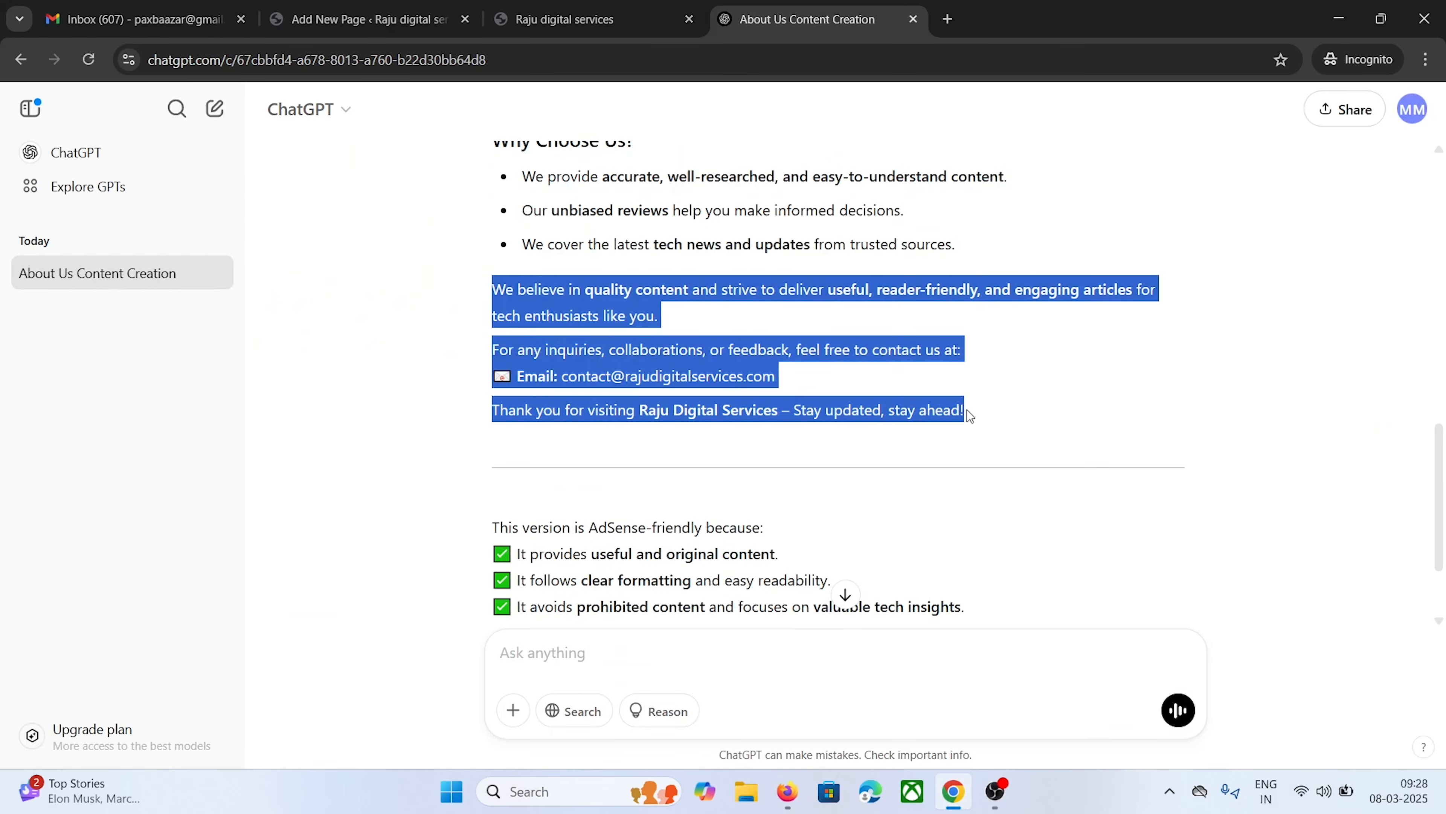
{"action": "right_click", "coordinate": [934, 411]}
{"action": "left_click", "coordinate": [957, 439]}
{"action": "left_click", "coordinate": [440, 7]}
{"action": "right_click", "coordinate": [274, 538]}
{"action": "left_click", "coordinate": [342, 327]}
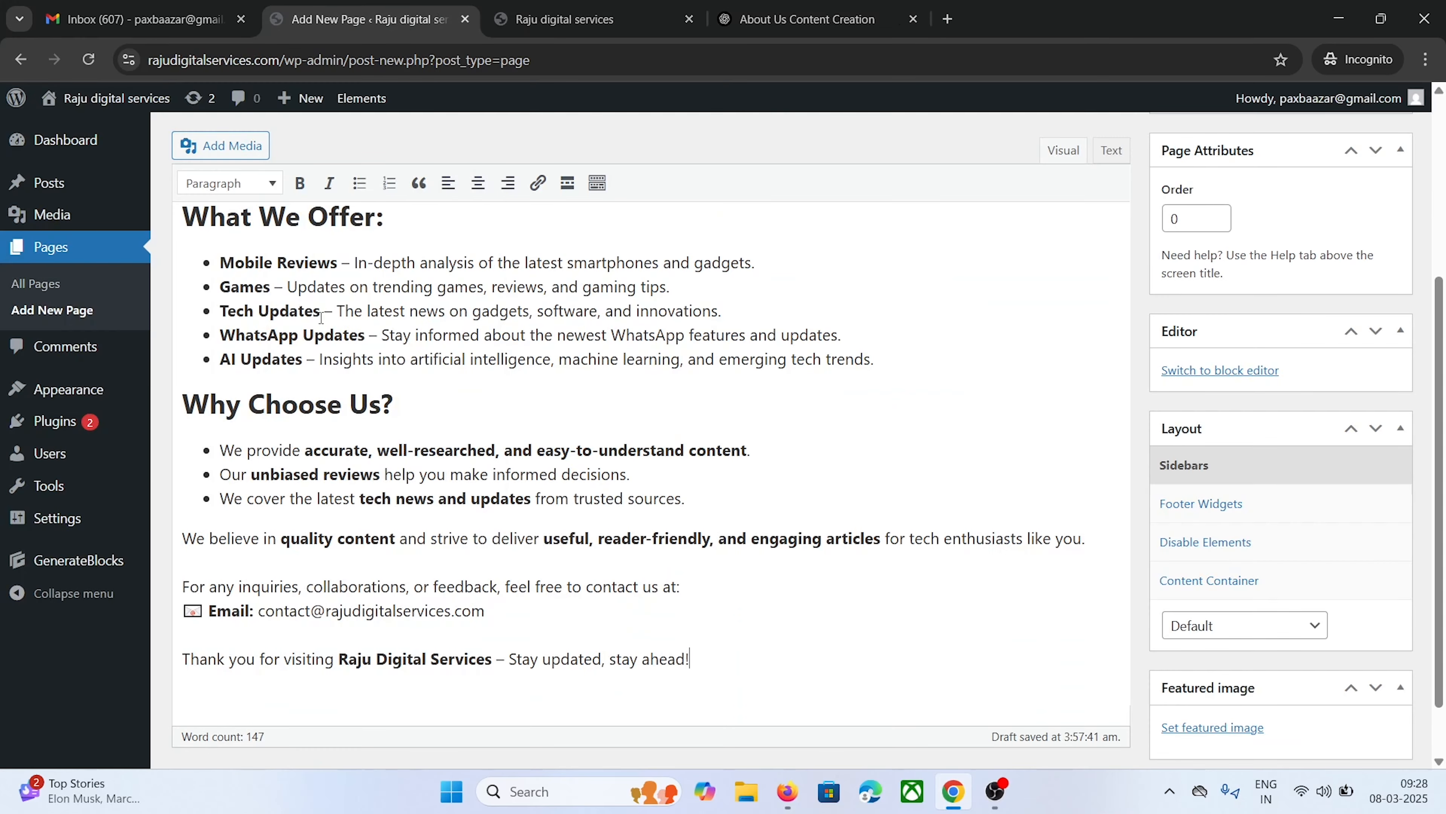
{"action": "scroll", "coordinate": [365, 426], "scroll_direction": "down", "scroll_amount": 3}
{"action": "scroll", "coordinate": [487, 537], "scroll_direction": "up", "scroll_amount": 5}
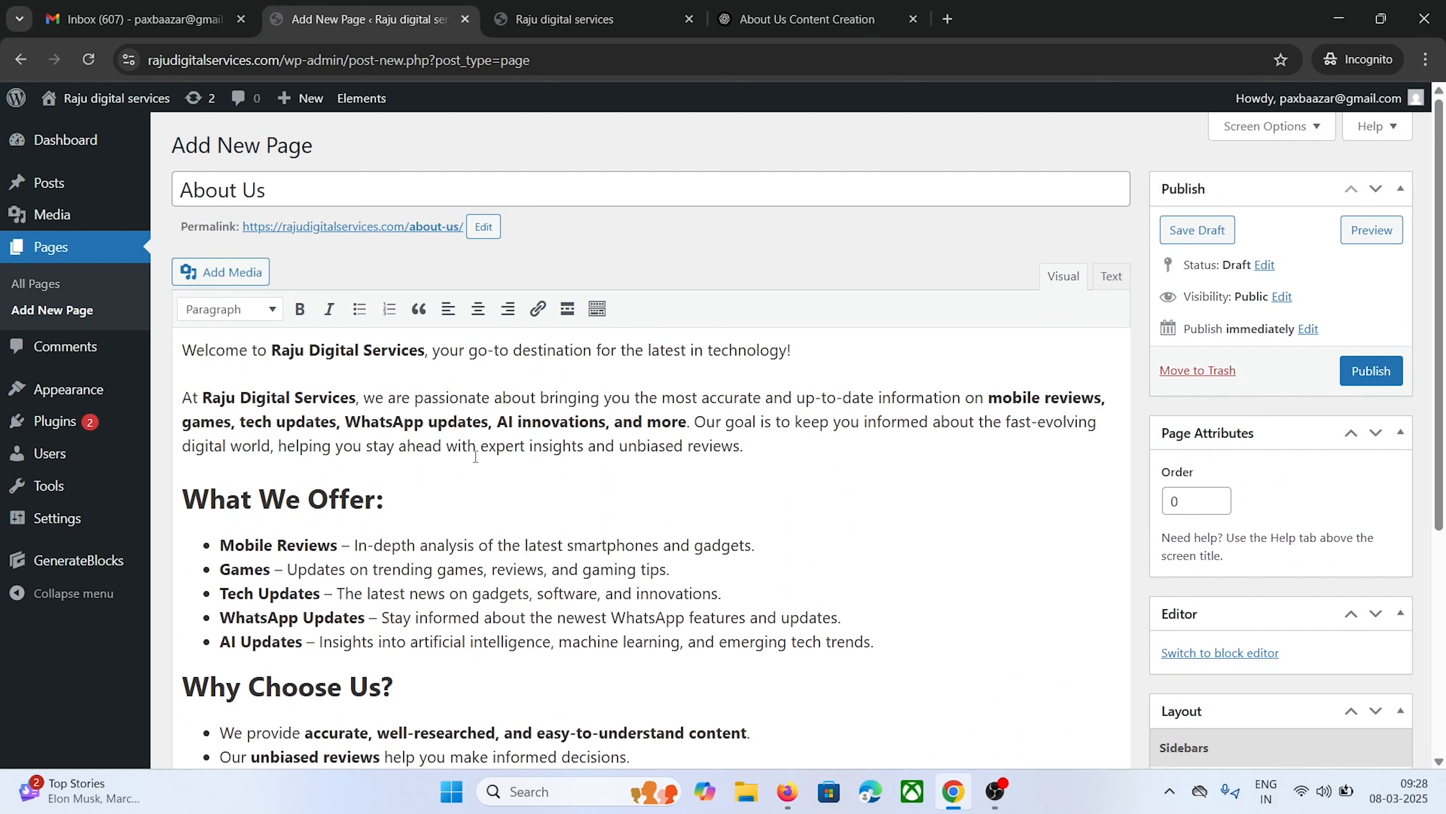
{"action": "left_click", "coordinate": [1348, 376]}
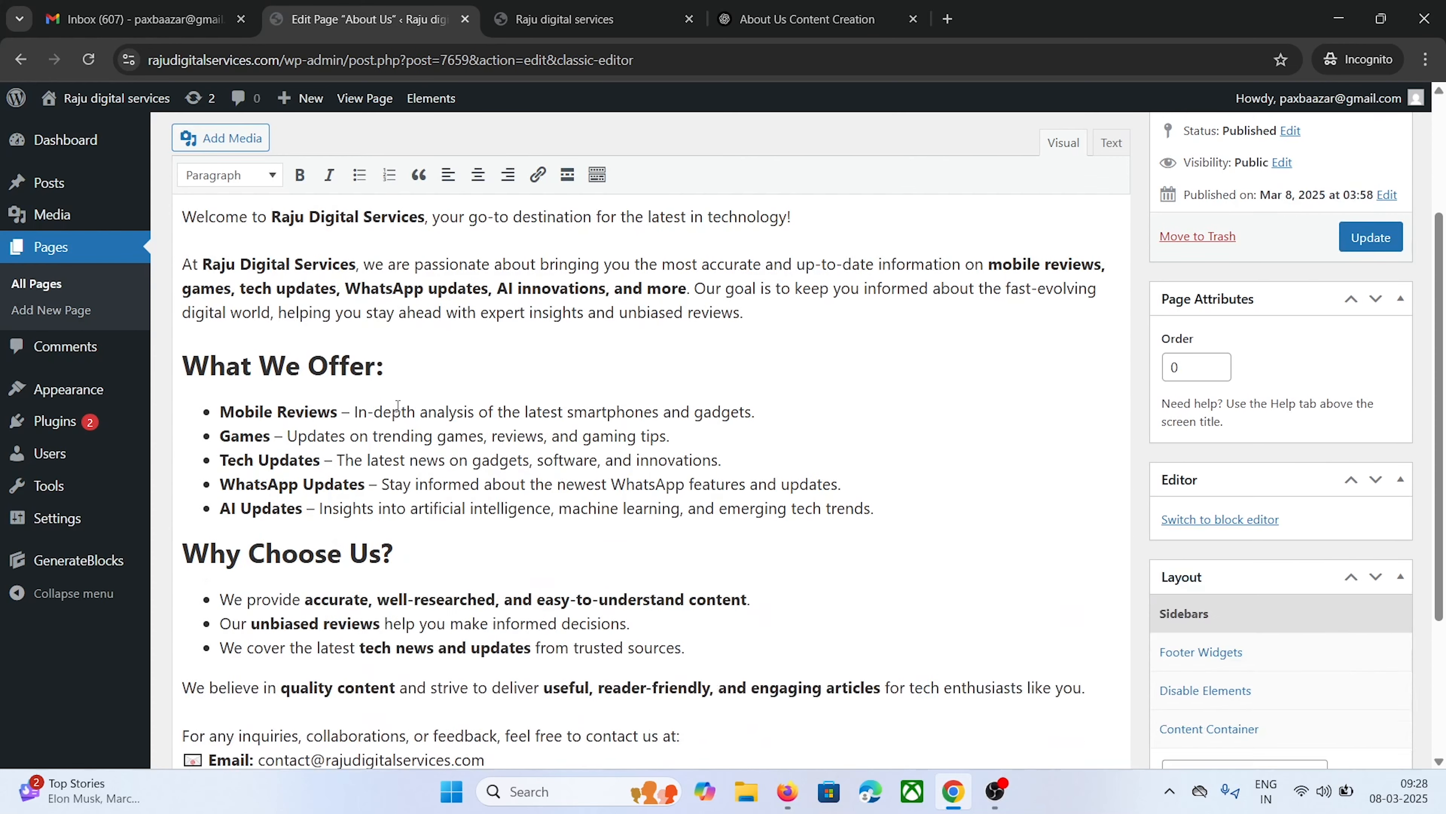
{"action": "left_click", "coordinate": [76, 291]}
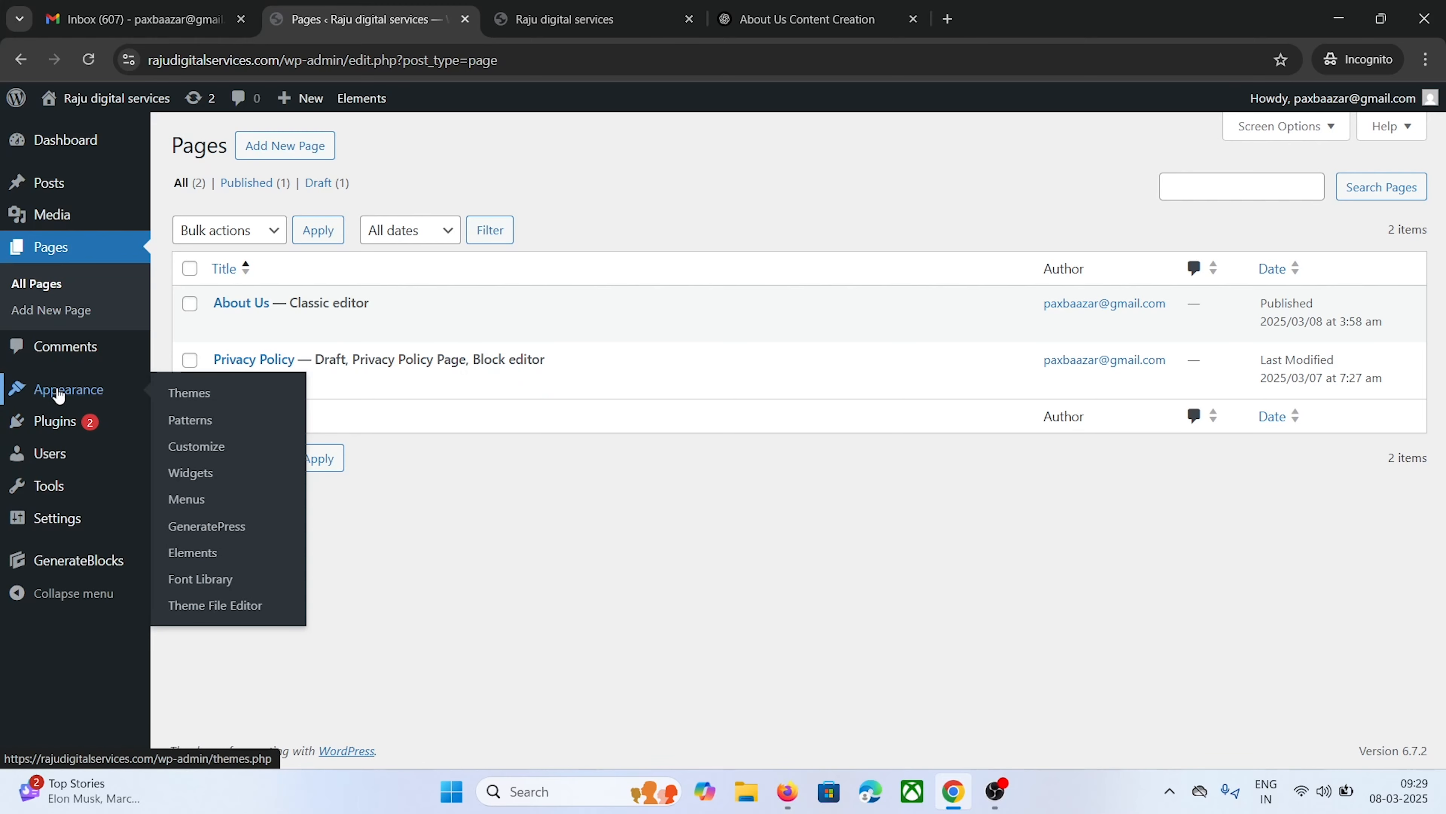
Search the plugin directory for 'contact form', then install and activate Contact Form 7
{"action": "mouse_move", "coordinate": [114, 422]}
{"action": "left_click", "coordinate": [186, 453]}
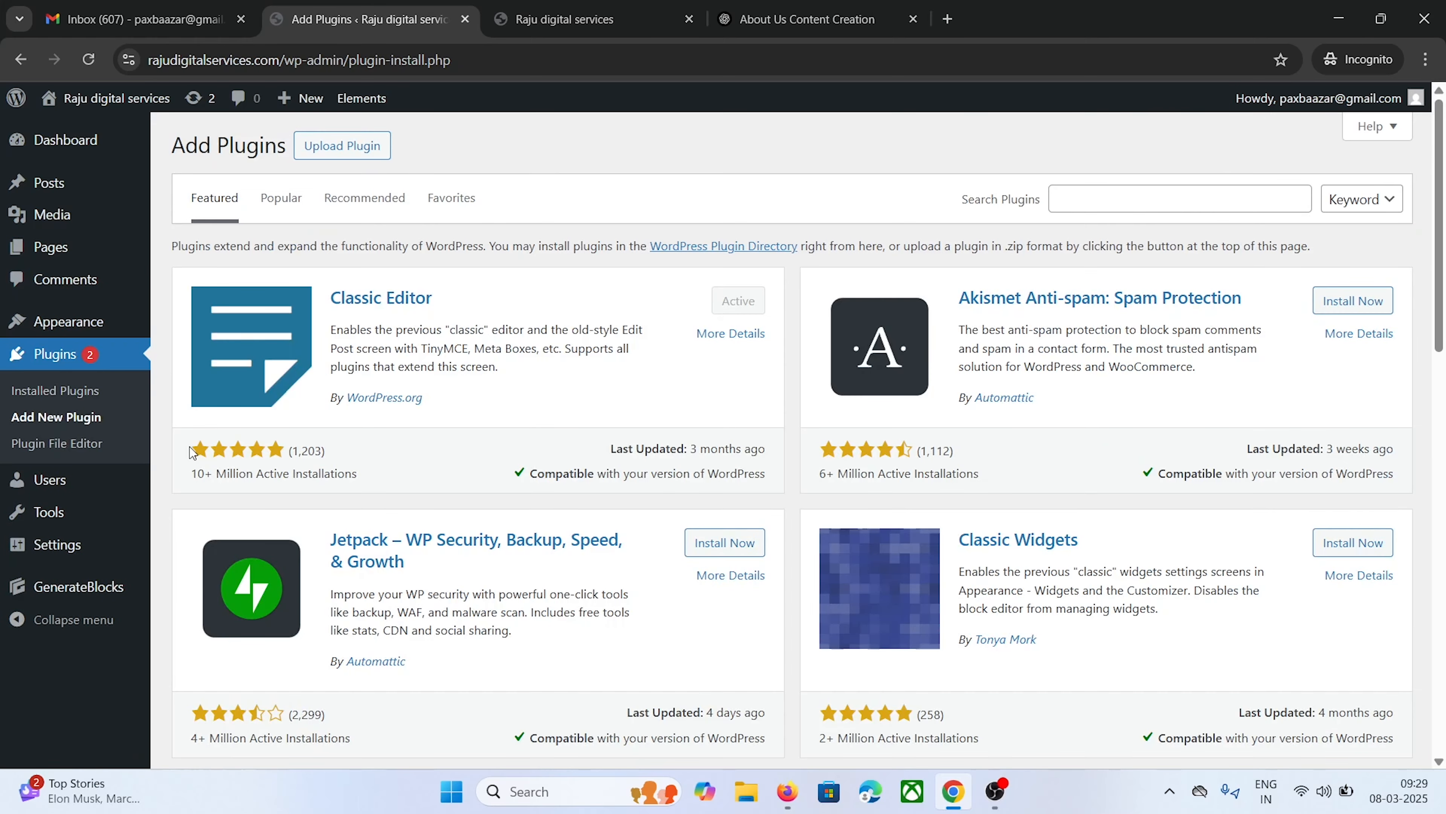
{"action": "left_click", "coordinate": [1106, 199]}
{"action": "type", "text": "contact f"}
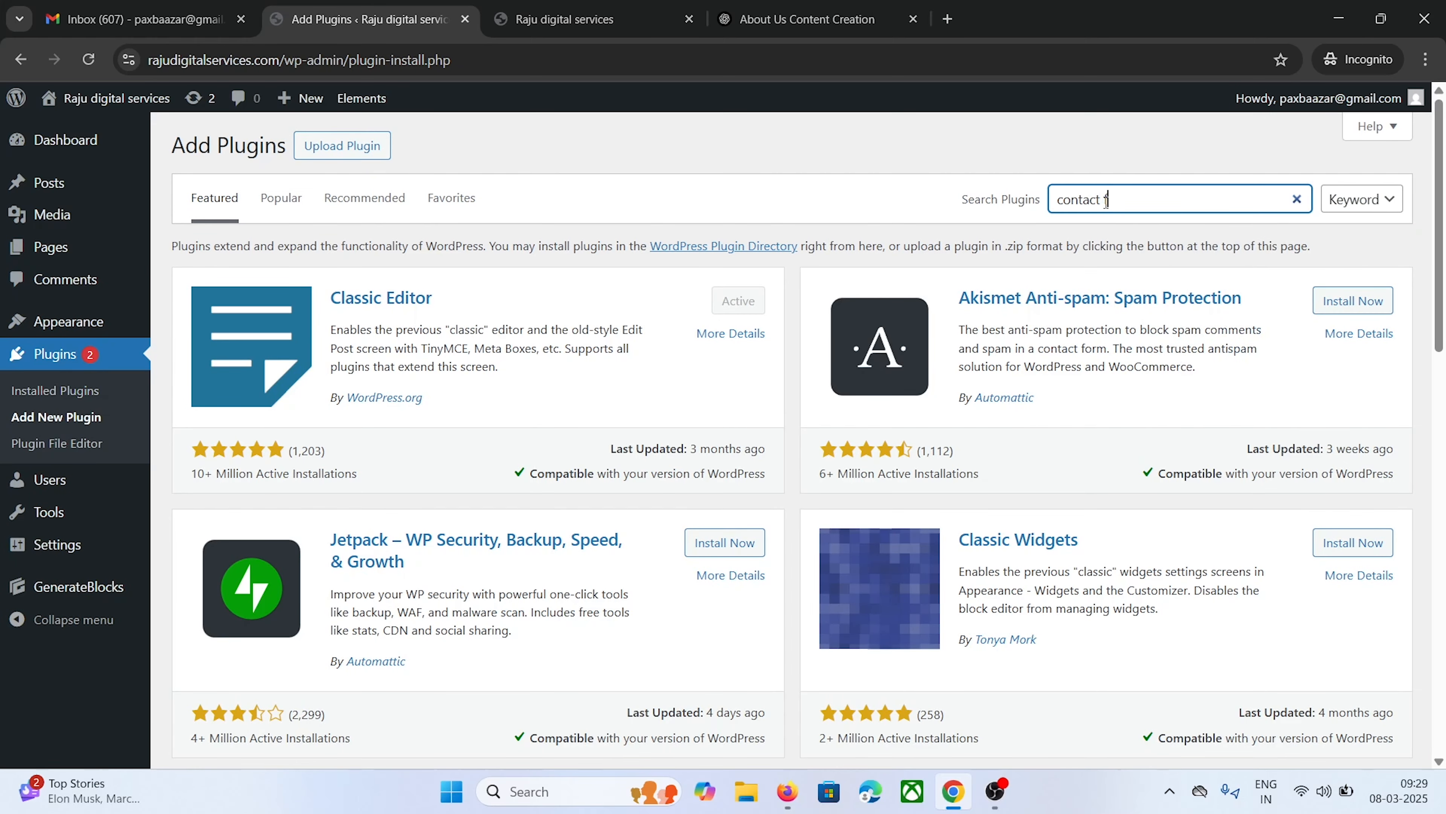
{"action": "type", "text": "orm"}
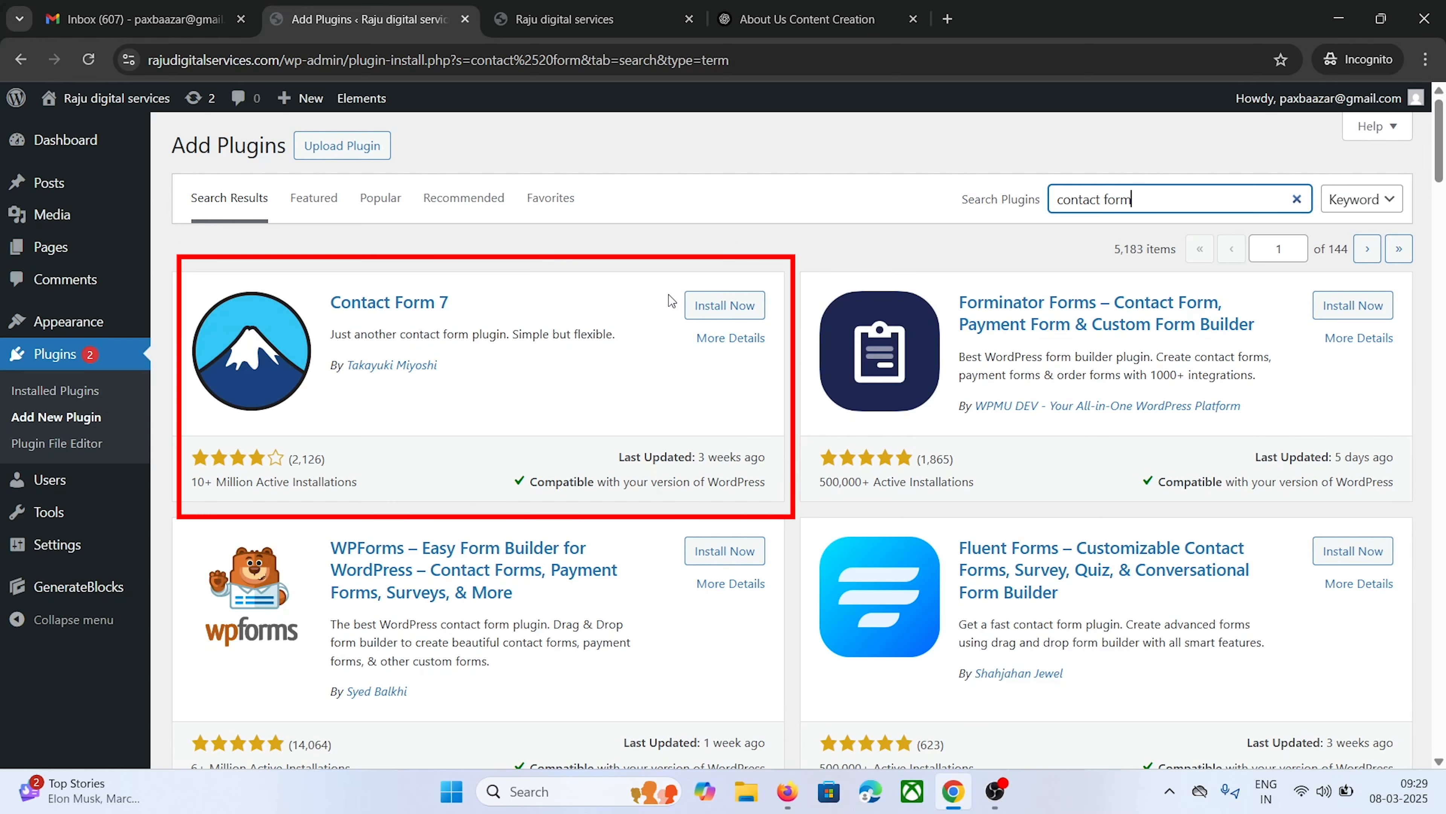
{"action": "left_click", "coordinate": [715, 306]}
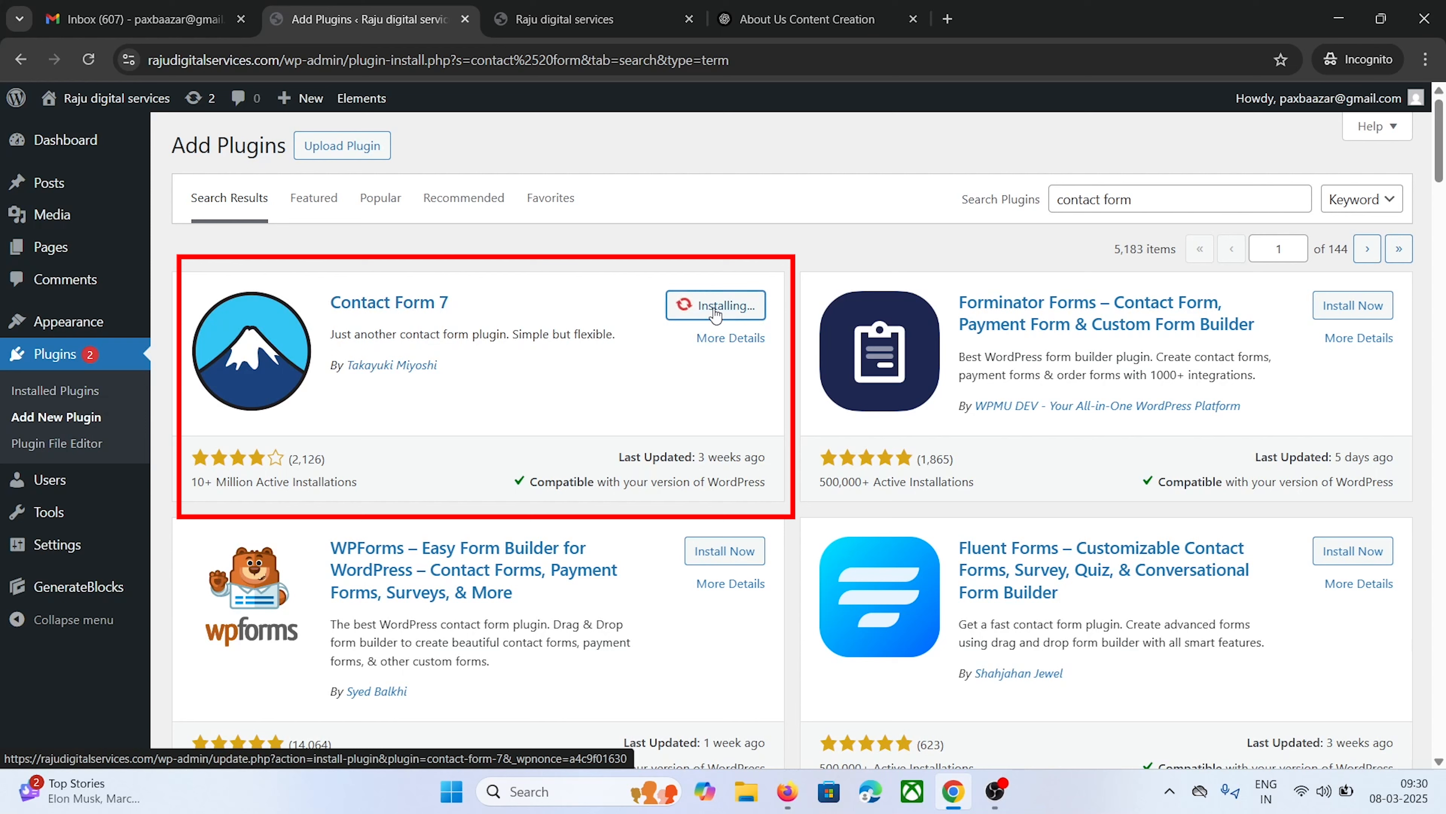
{"action": "left_click", "coordinate": [725, 312]}
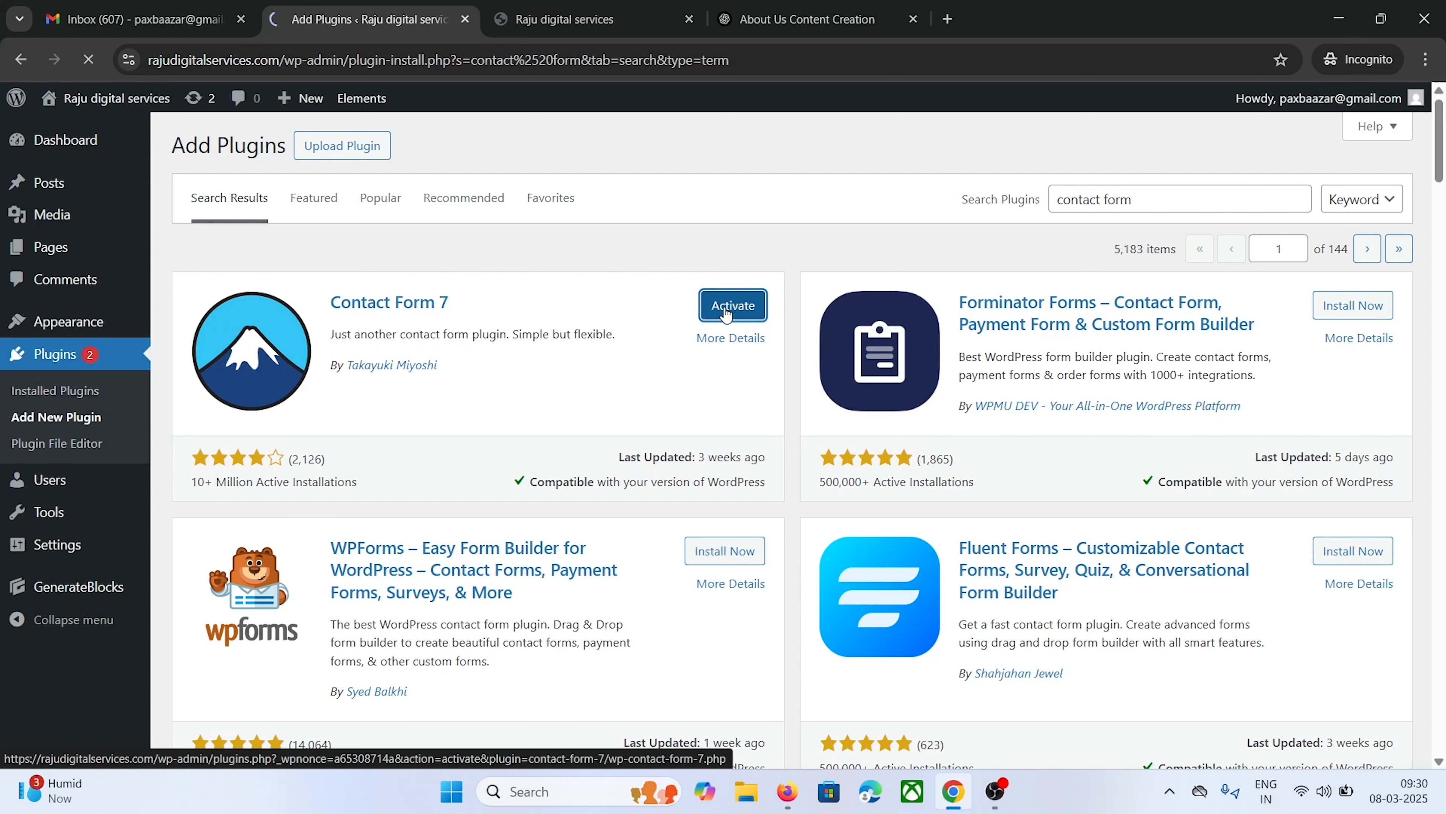
{"action": "scroll", "coordinate": [570, 325], "scroll_direction": "down", "scroll_amount": 2}
{"action": "scroll", "coordinate": [532, 328], "scroll_direction": "up", "scroll_amount": 2}
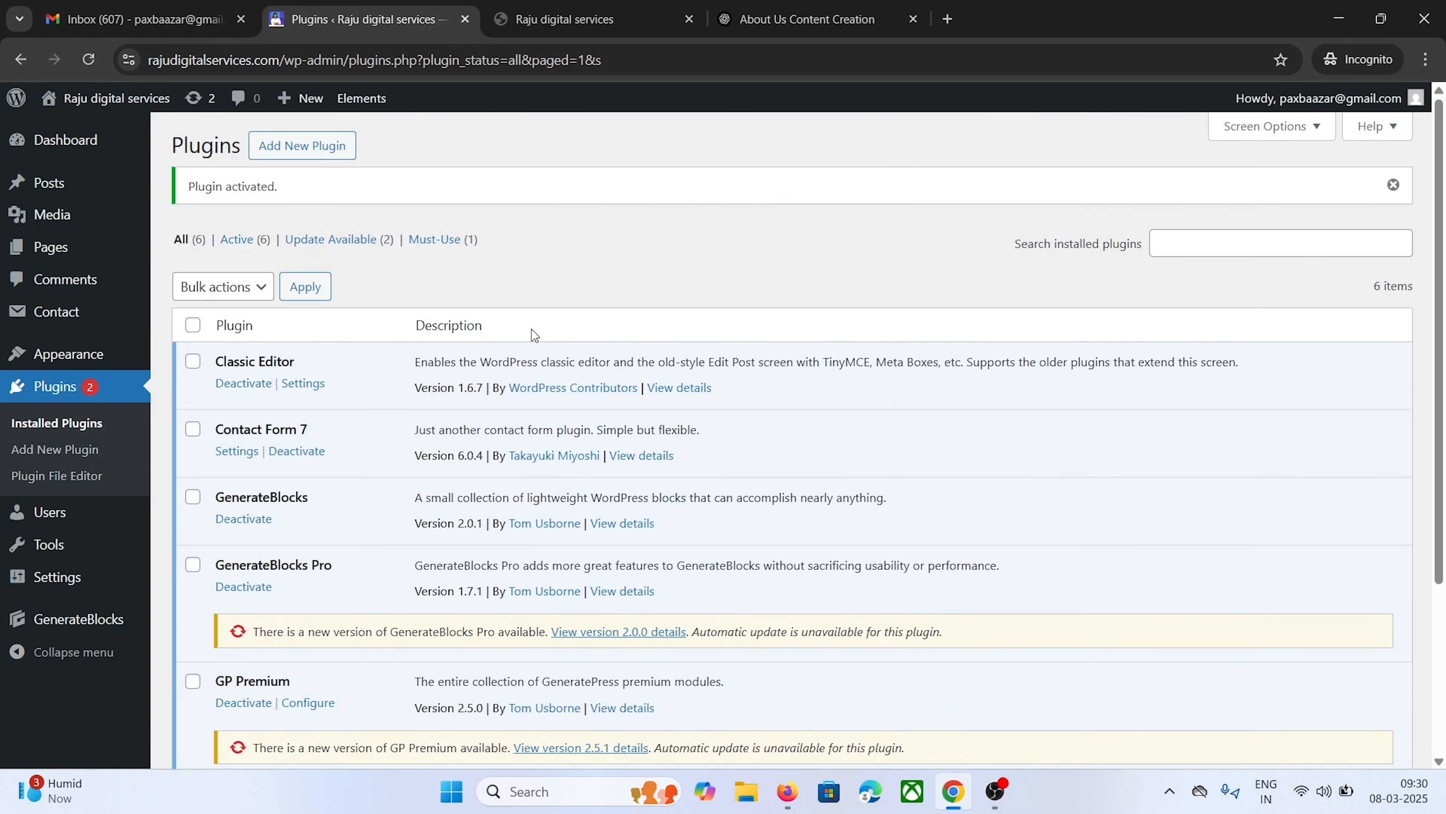
{"action": "left_click", "coordinate": [85, 62]}
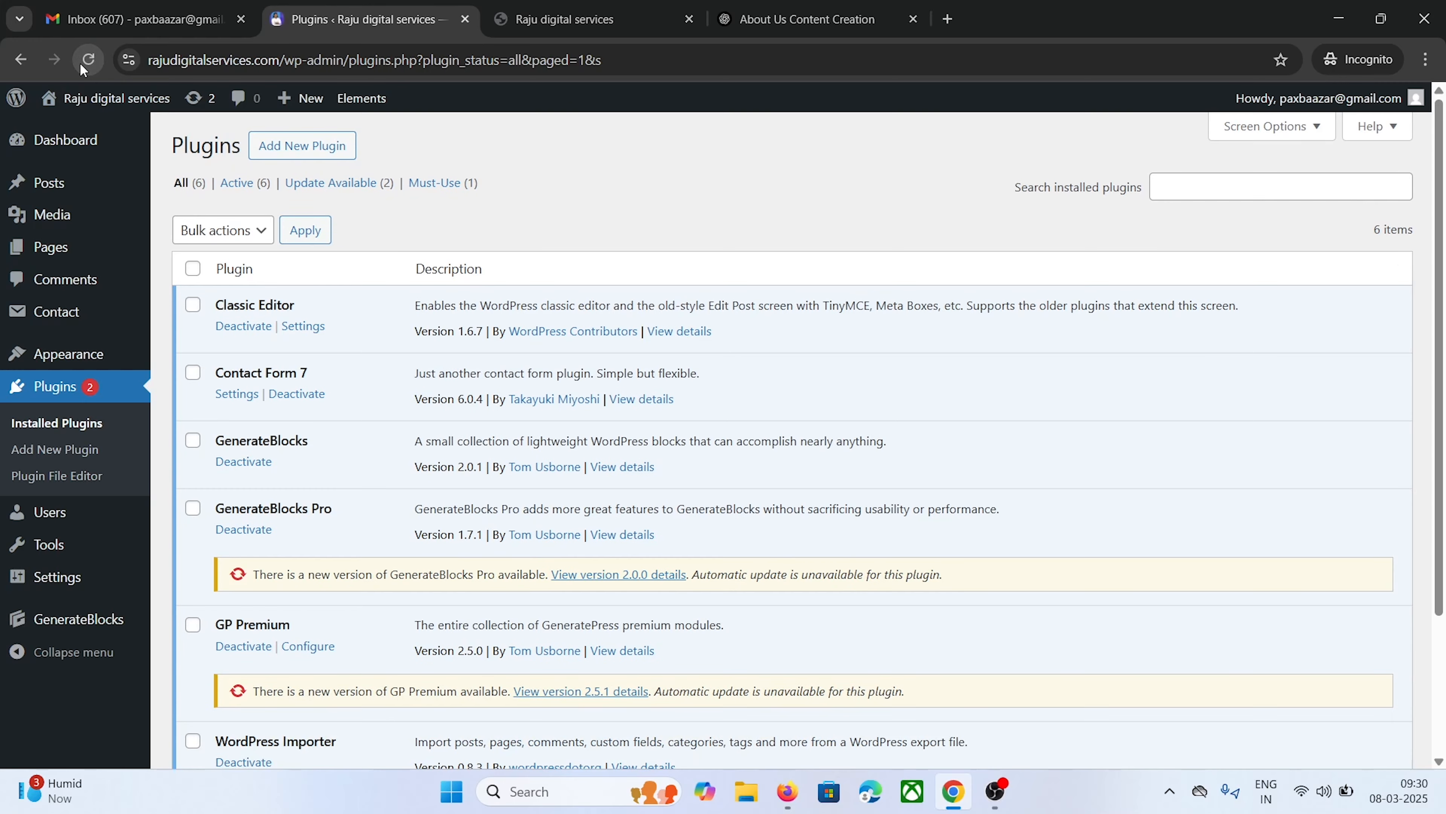
{"action": "mouse_move", "coordinate": [63, 317]}
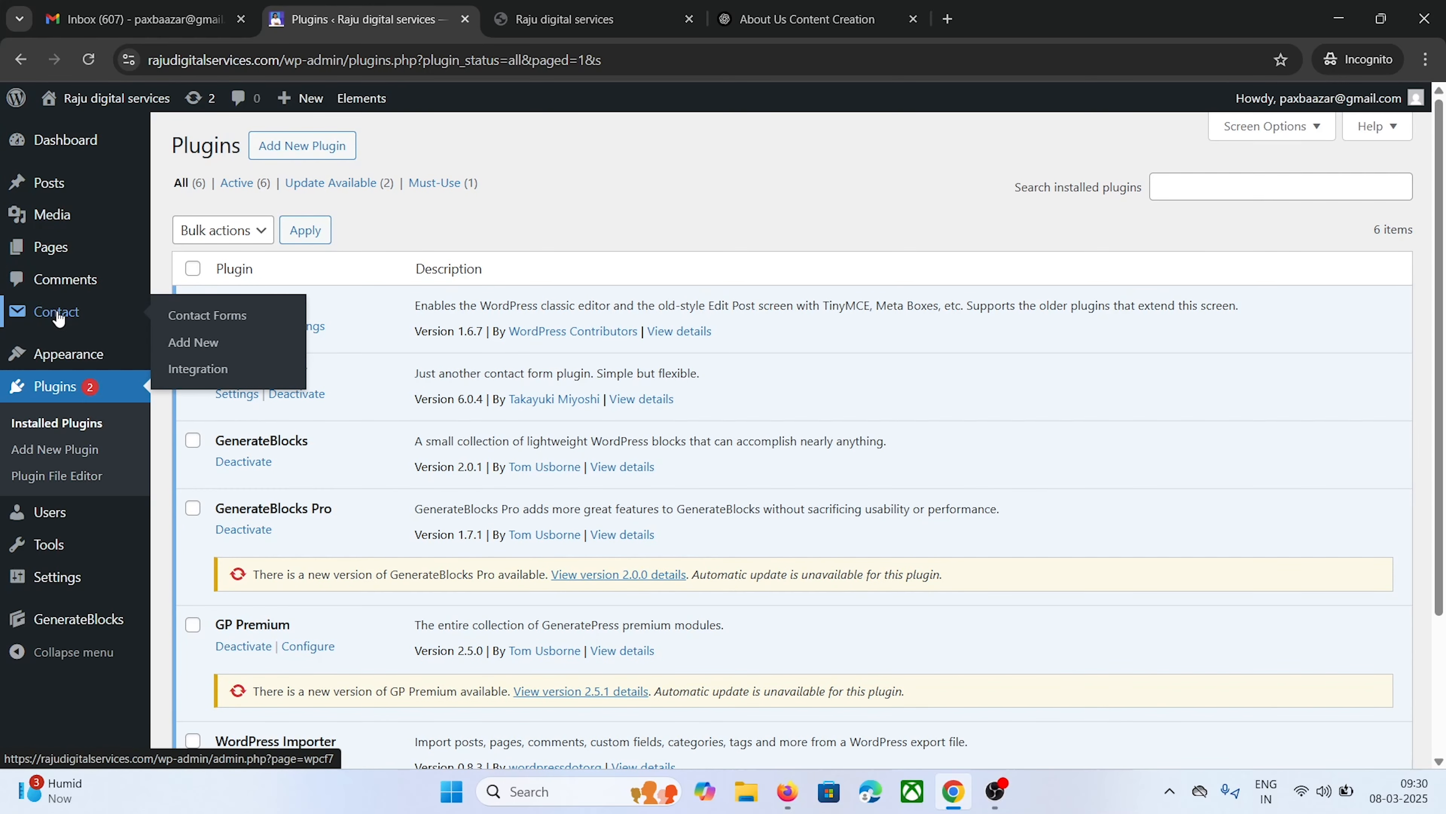
Copy the Contact form 1 shortcode and review its form template
{"action": "left_click", "coordinate": [61, 317]}
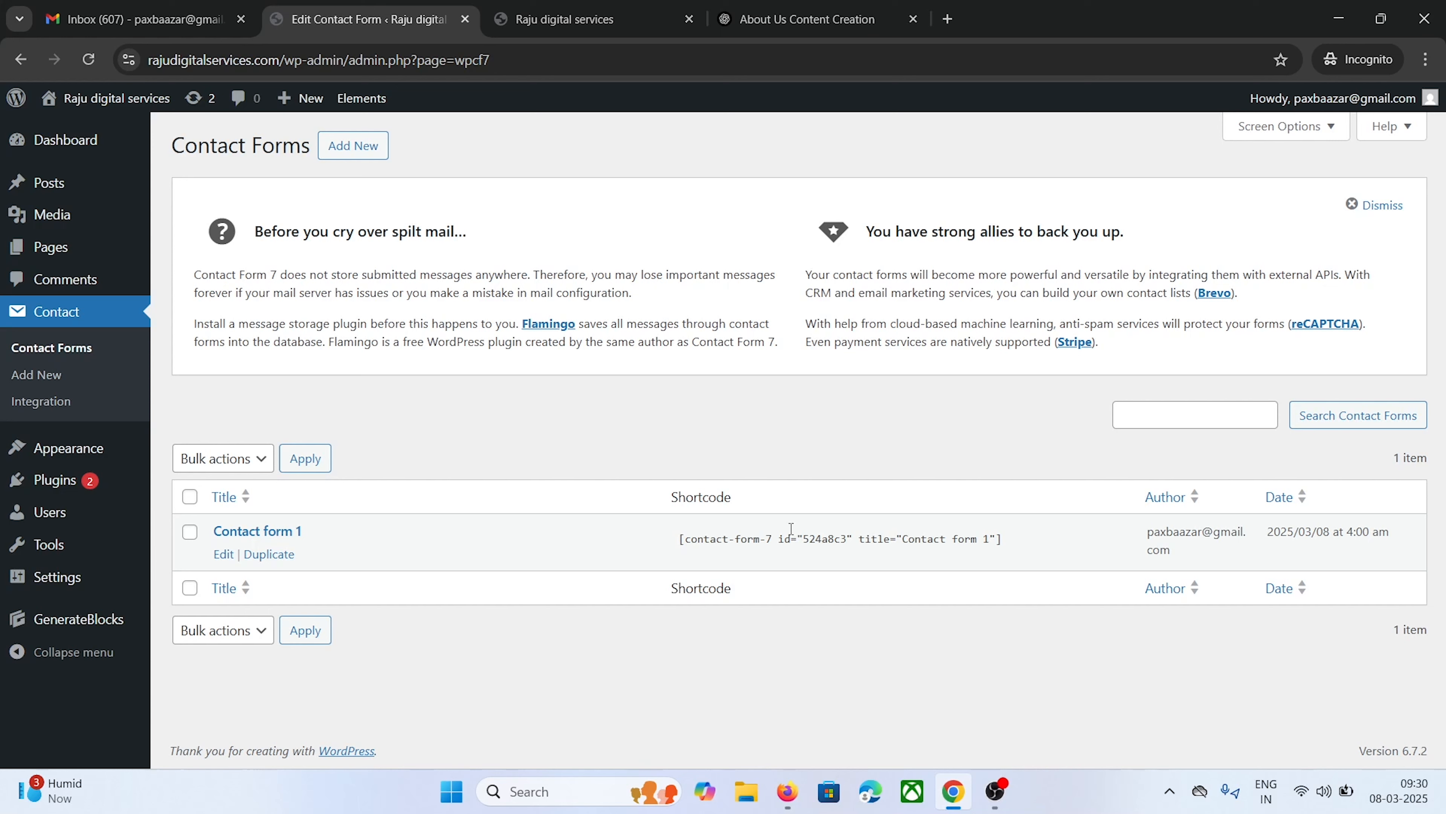
{"action": "left_click", "coordinate": [927, 541]}
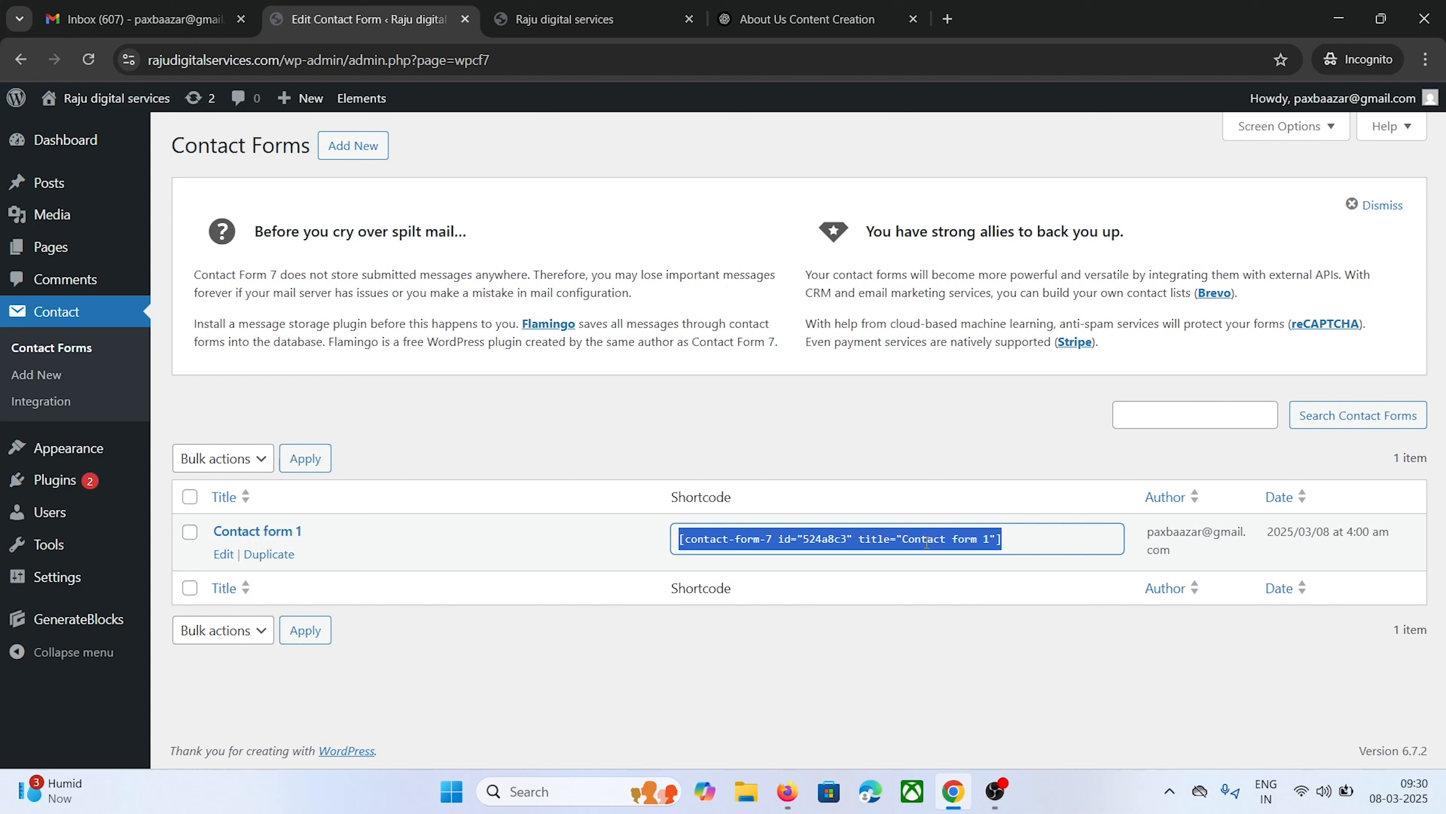
{"action": "right_click", "coordinate": [926, 541]}
{"action": "left_click", "coordinate": [957, 559]}
{"action": "left_click", "coordinate": [224, 554]}
{"action": "scroll", "coordinate": [412, 401], "scroll_direction": "down", "scroll_amount": 3}
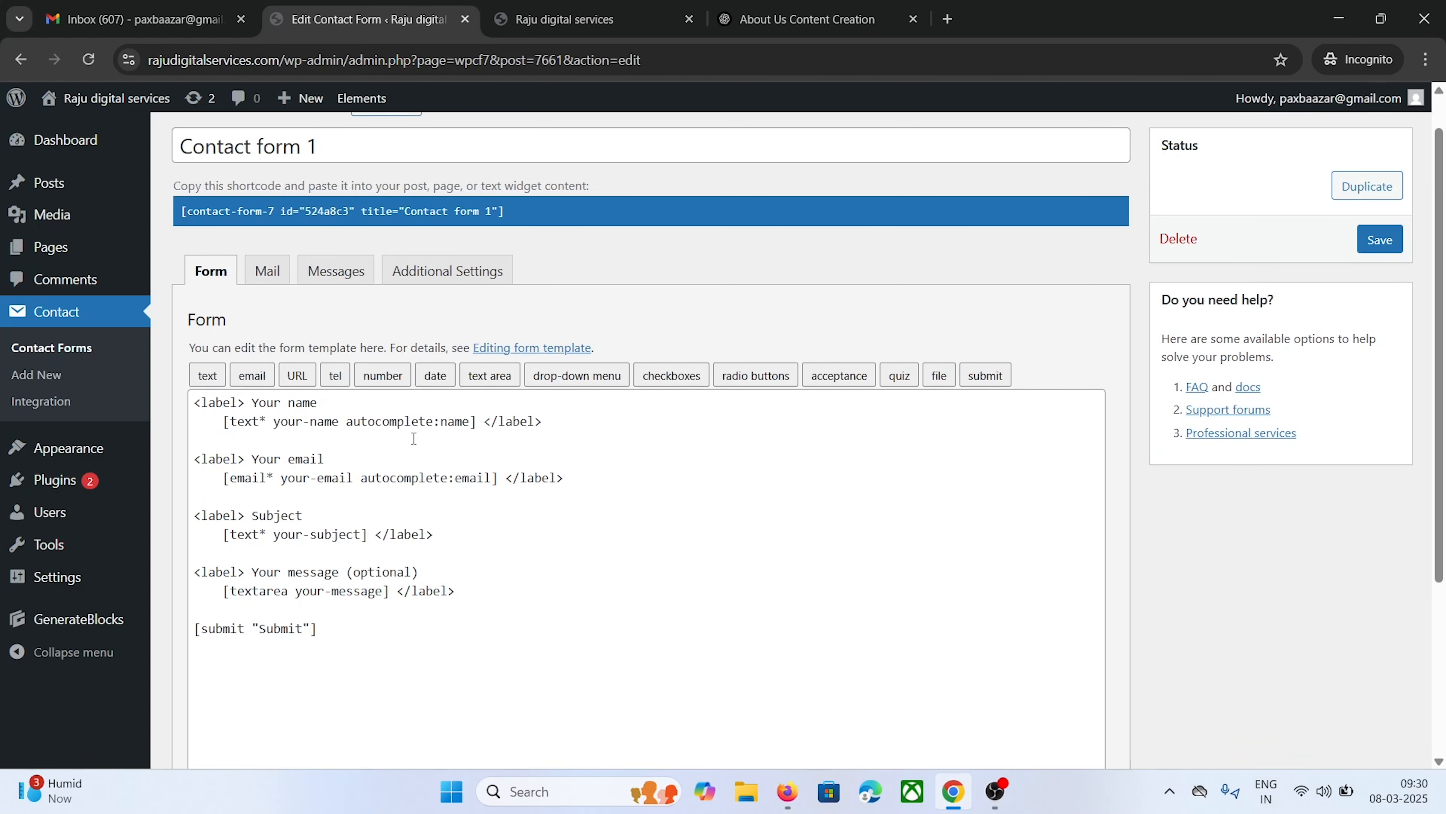
{"action": "scroll", "coordinate": [493, 413], "scroll_direction": "up", "scroll_amount": 1}
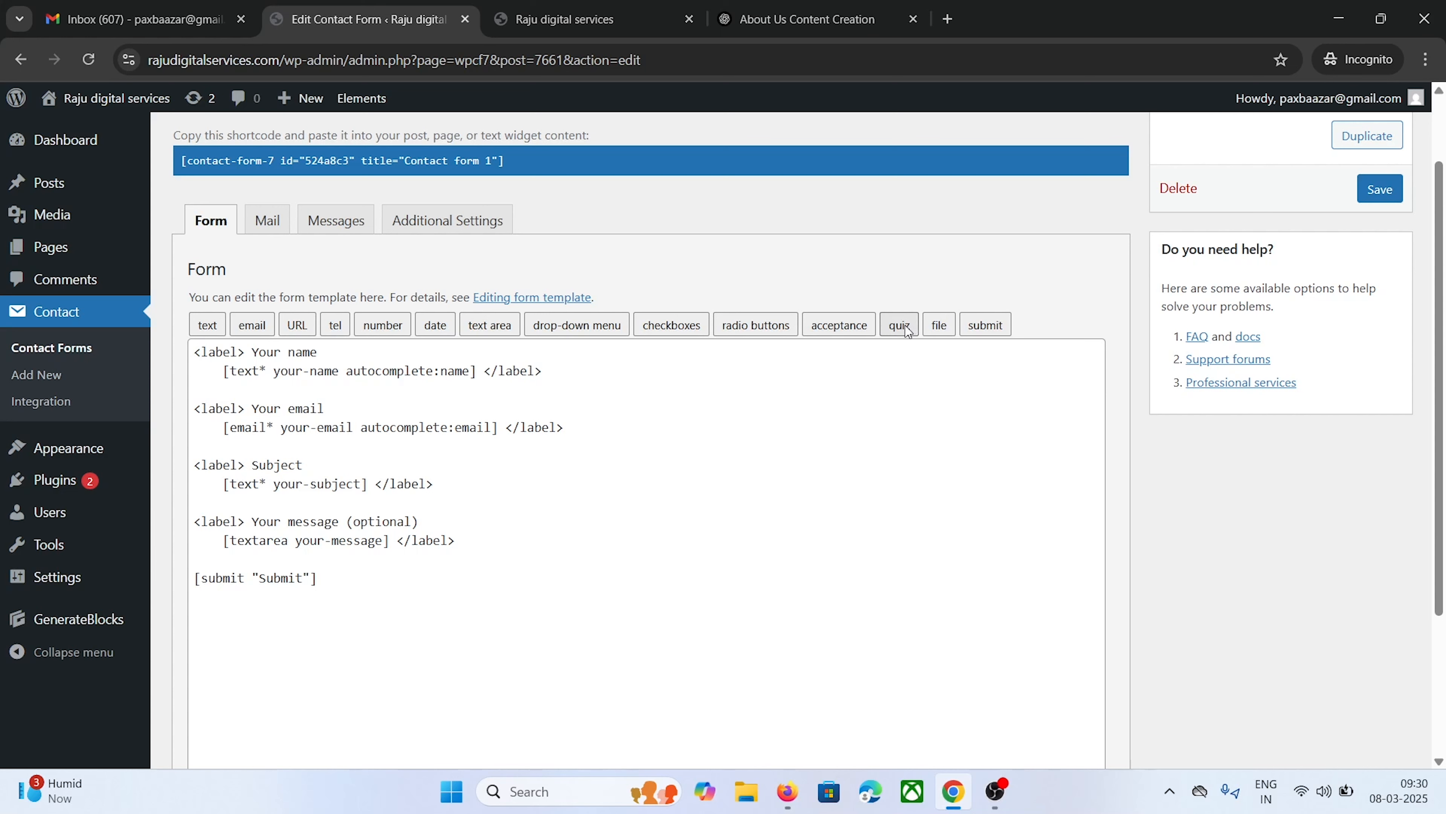
{"action": "left_click", "coordinate": [377, 578]}
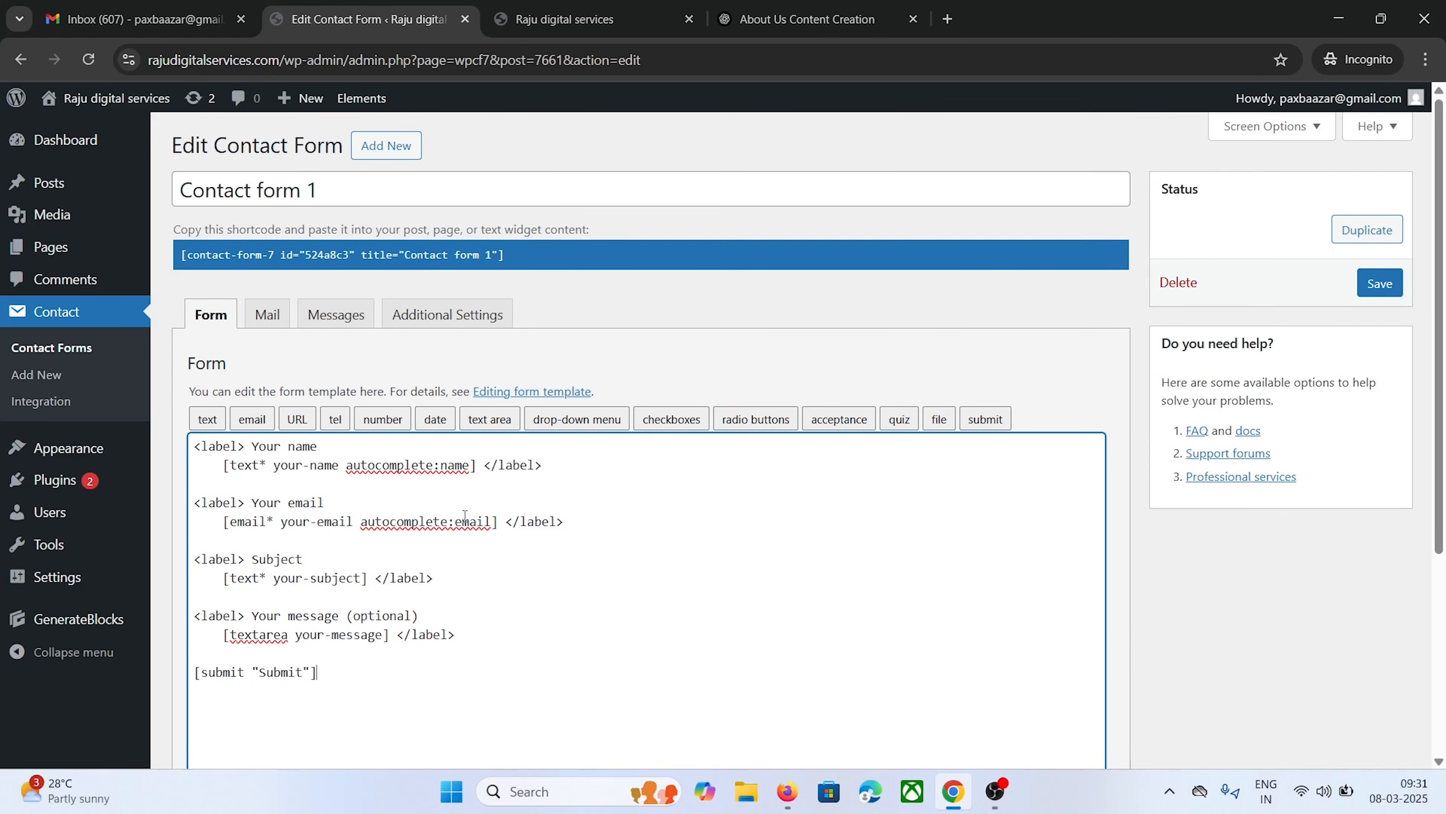
{"action": "left_click", "coordinate": [80, 351]}
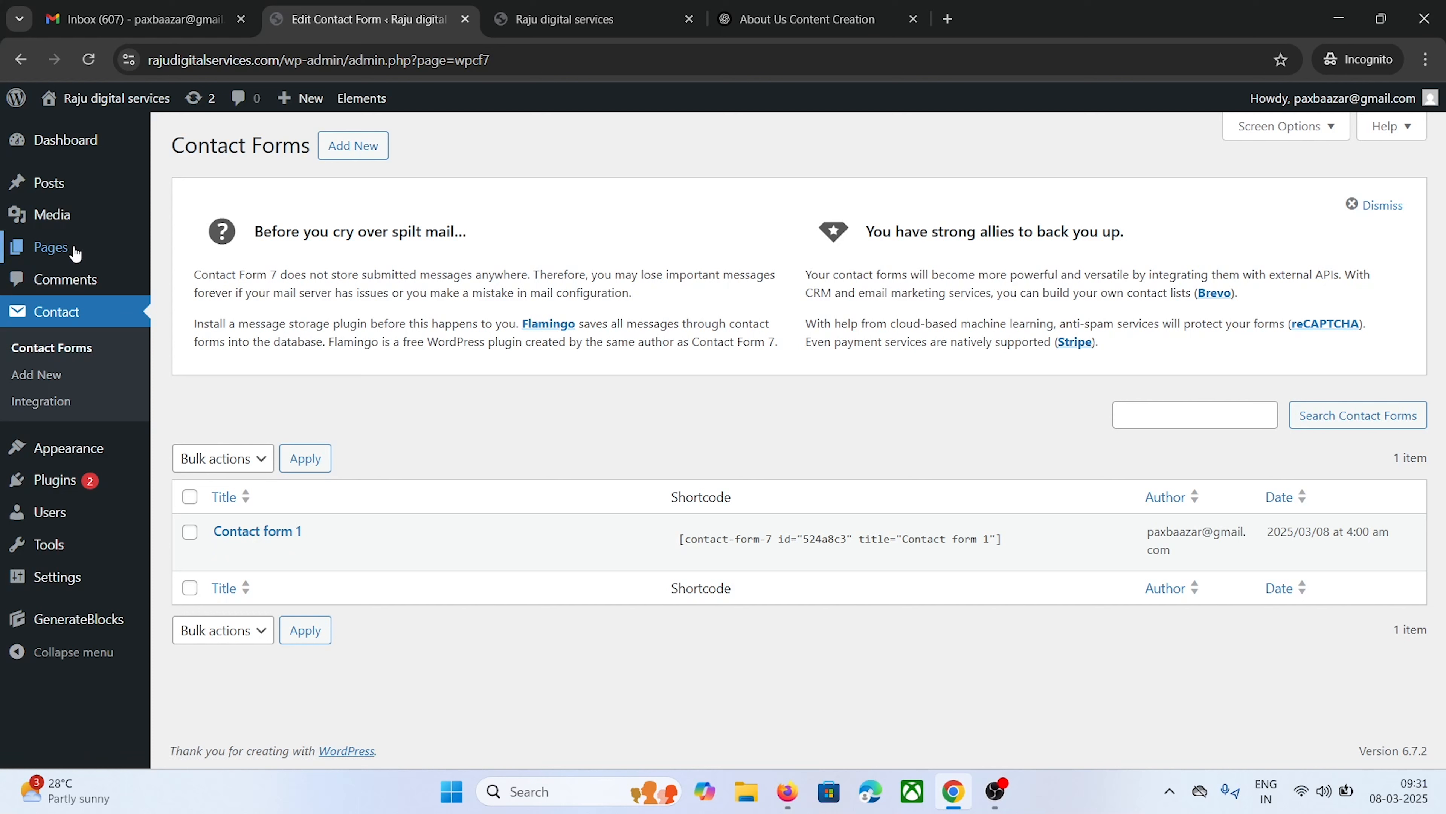
Create a new page titled 'Contact Us' with the Contact form 1 shortcode in its body
{"action": "mouse_move", "coordinate": [46, 257]}
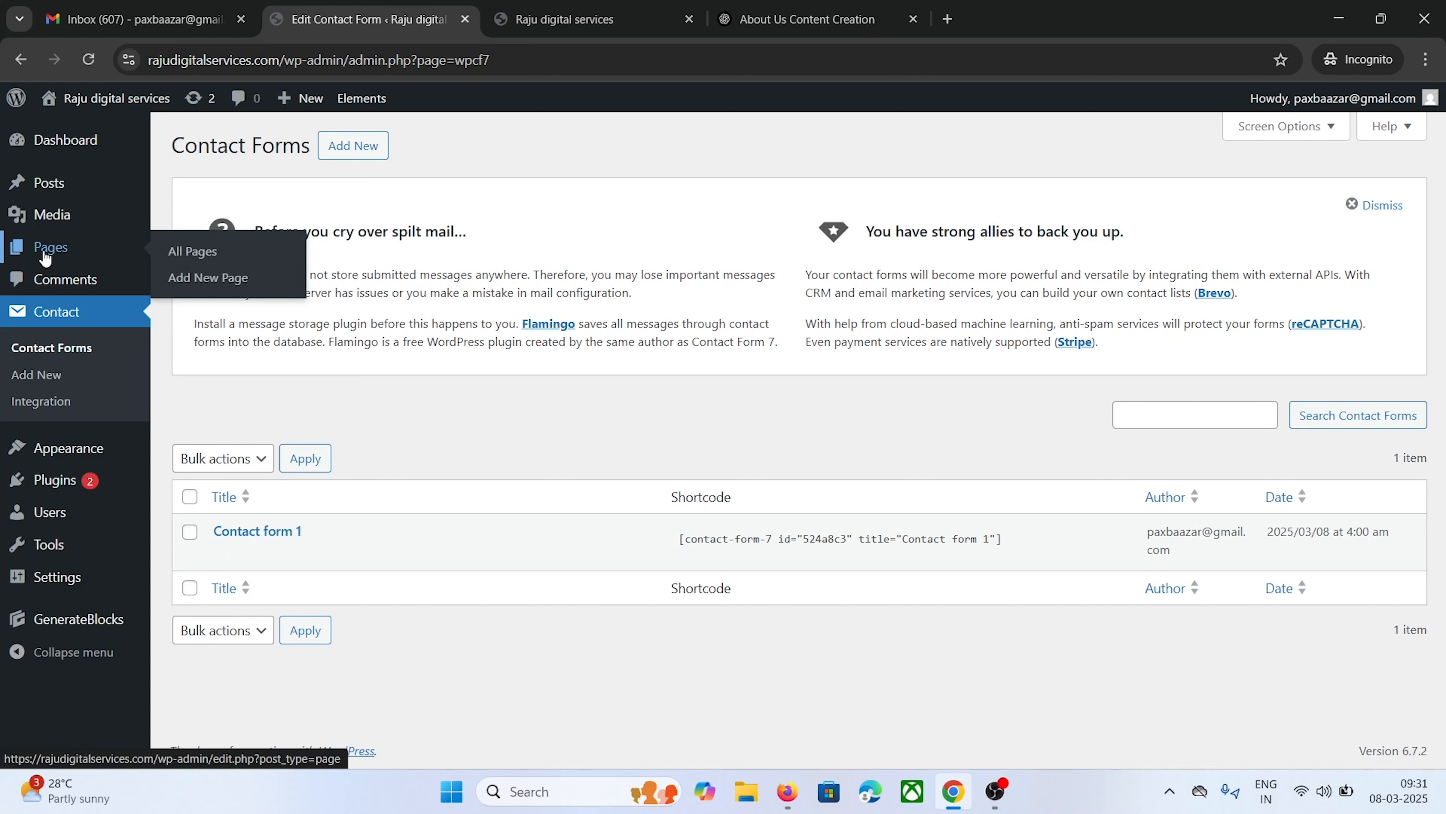
{"action": "left_click", "coordinate": [717, 540]}
{"action": "right_click", "coordinate": [717, 542]}
{"action": "left_click", "coordinate": [749, 565]}
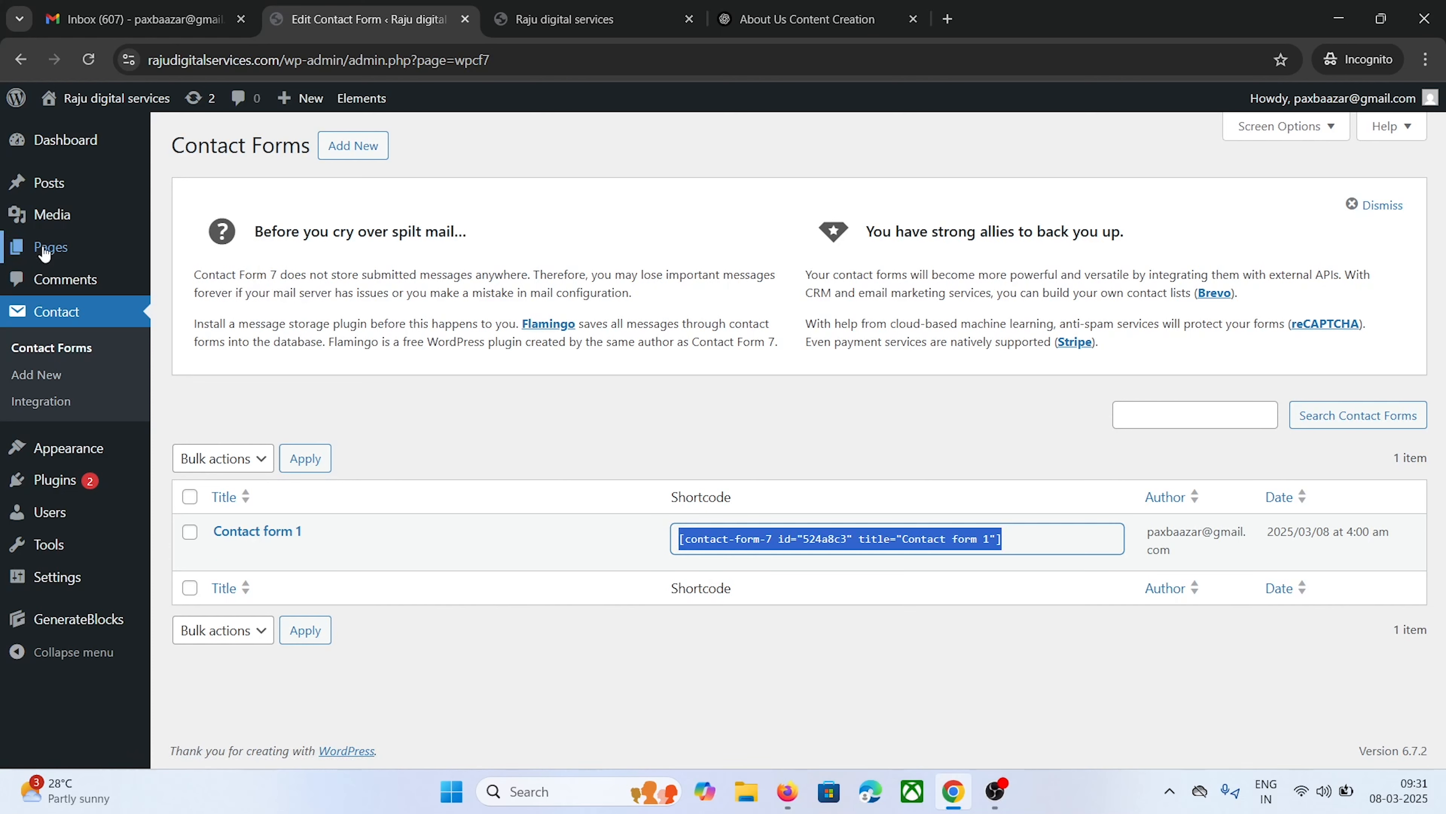
{"action": "mouse_move", "coordinate": [42, 246]}
{"action": "left_click", "coordinate": [206, 276]}
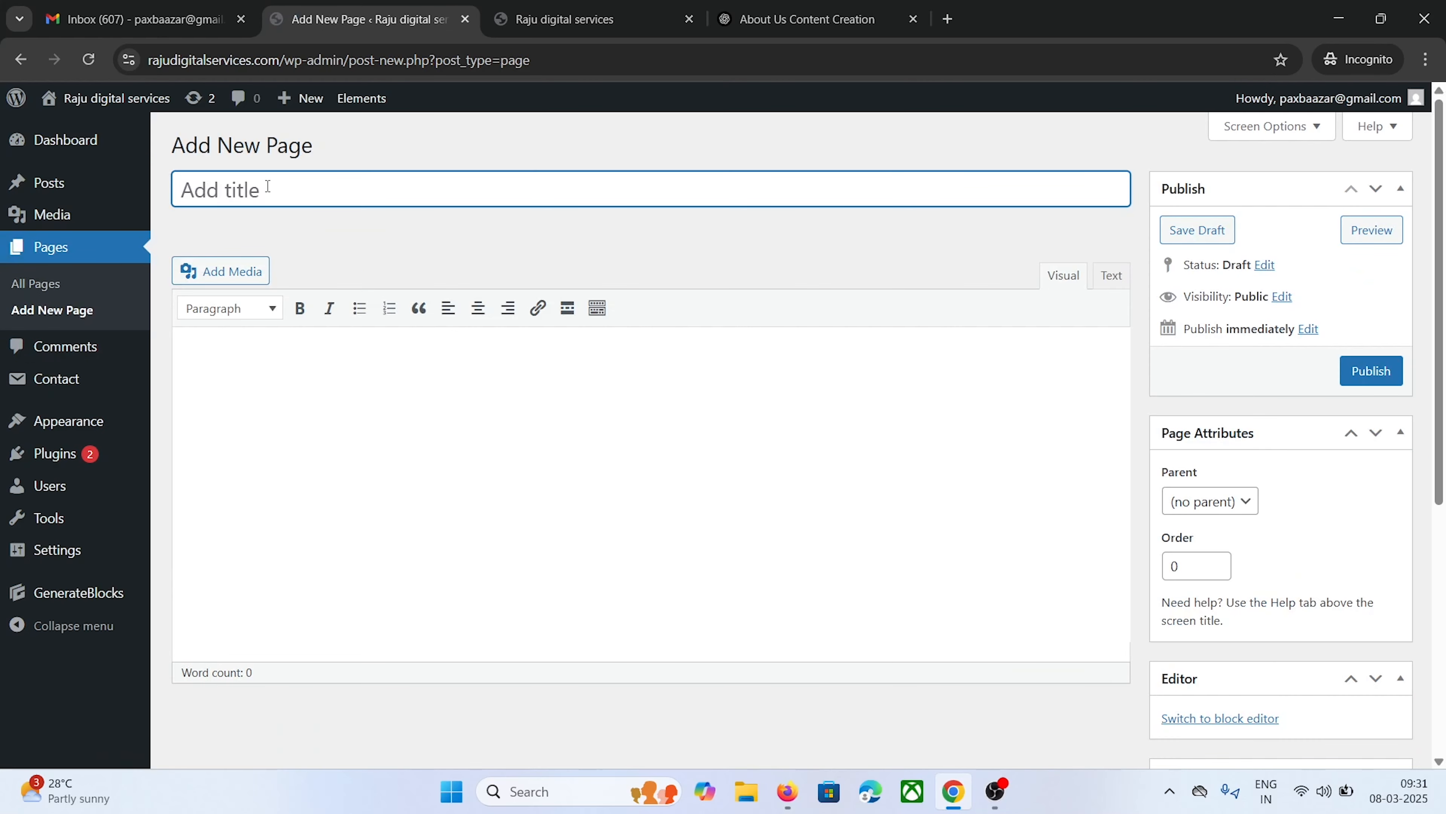
{"action": "type", "text": "Contact Us"}
{"action": "left_click", "coordinate": [290, 349]}
{"action": "right_click", "coordinate": [290, 350]}
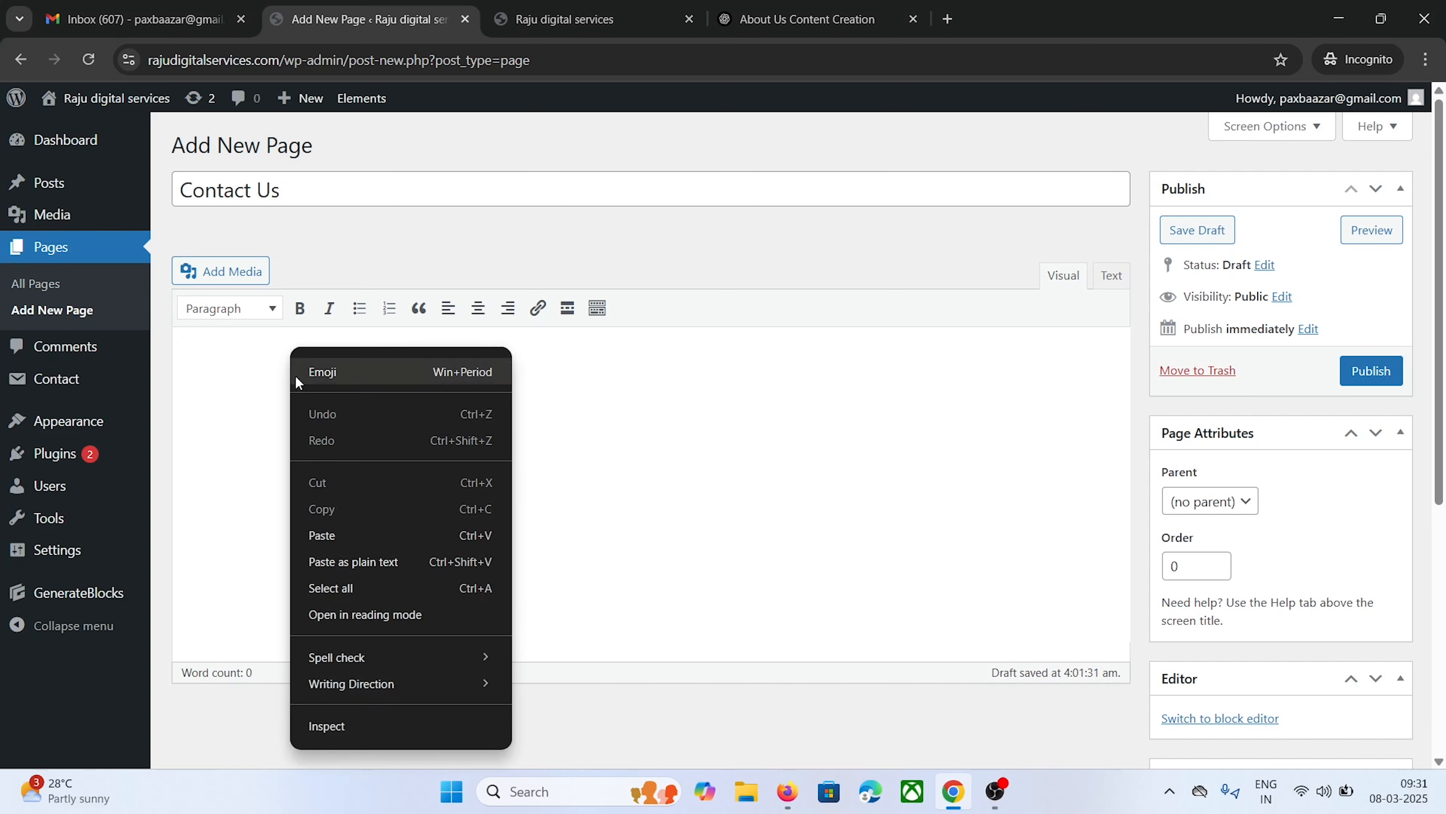
{"action": "left_click", "coordinate": [322, 532]}
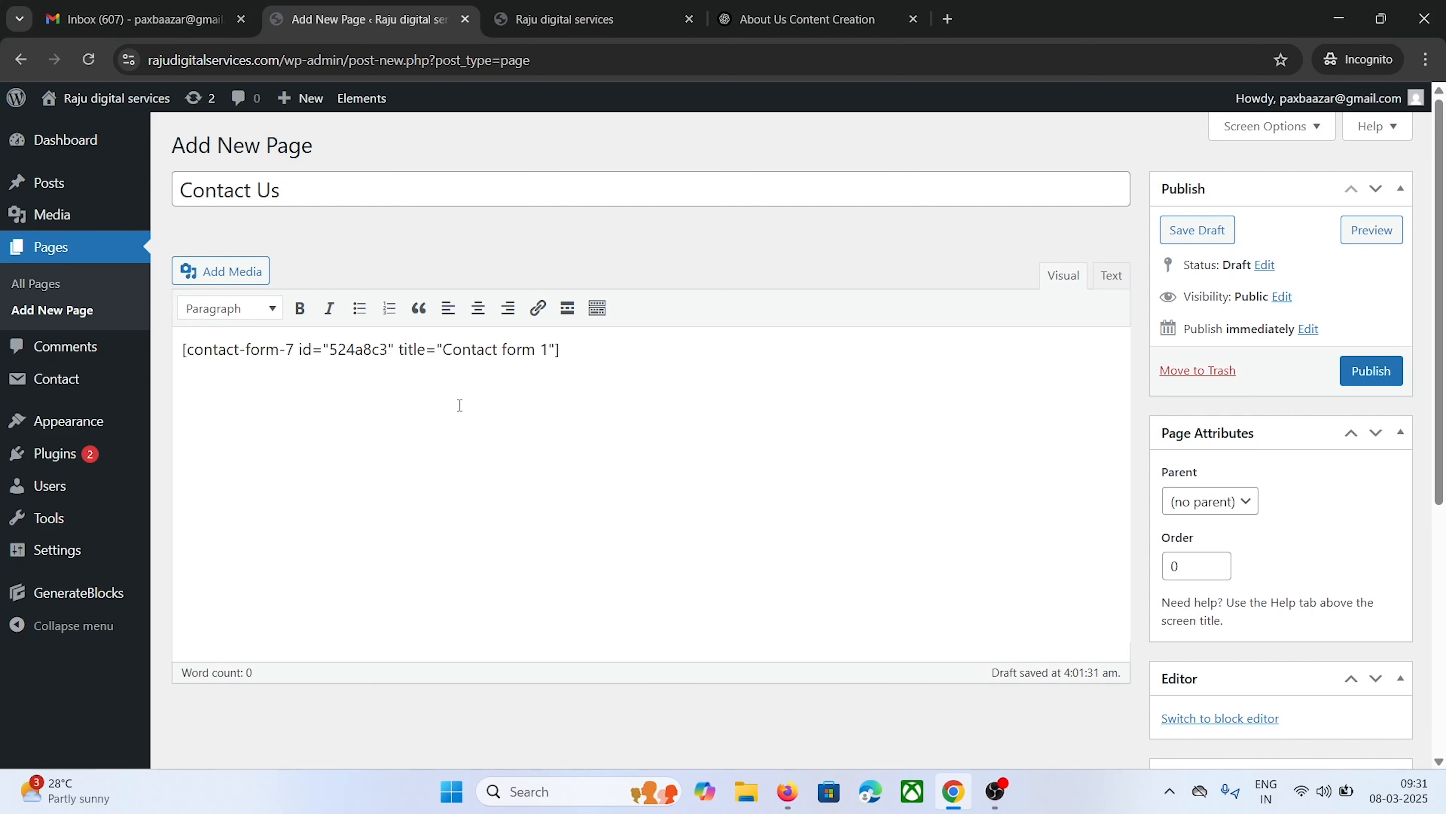
Publish the Contact Us page and open its live view in a new tab
{"action": "left_click", "coordinate": [1374, 373]}
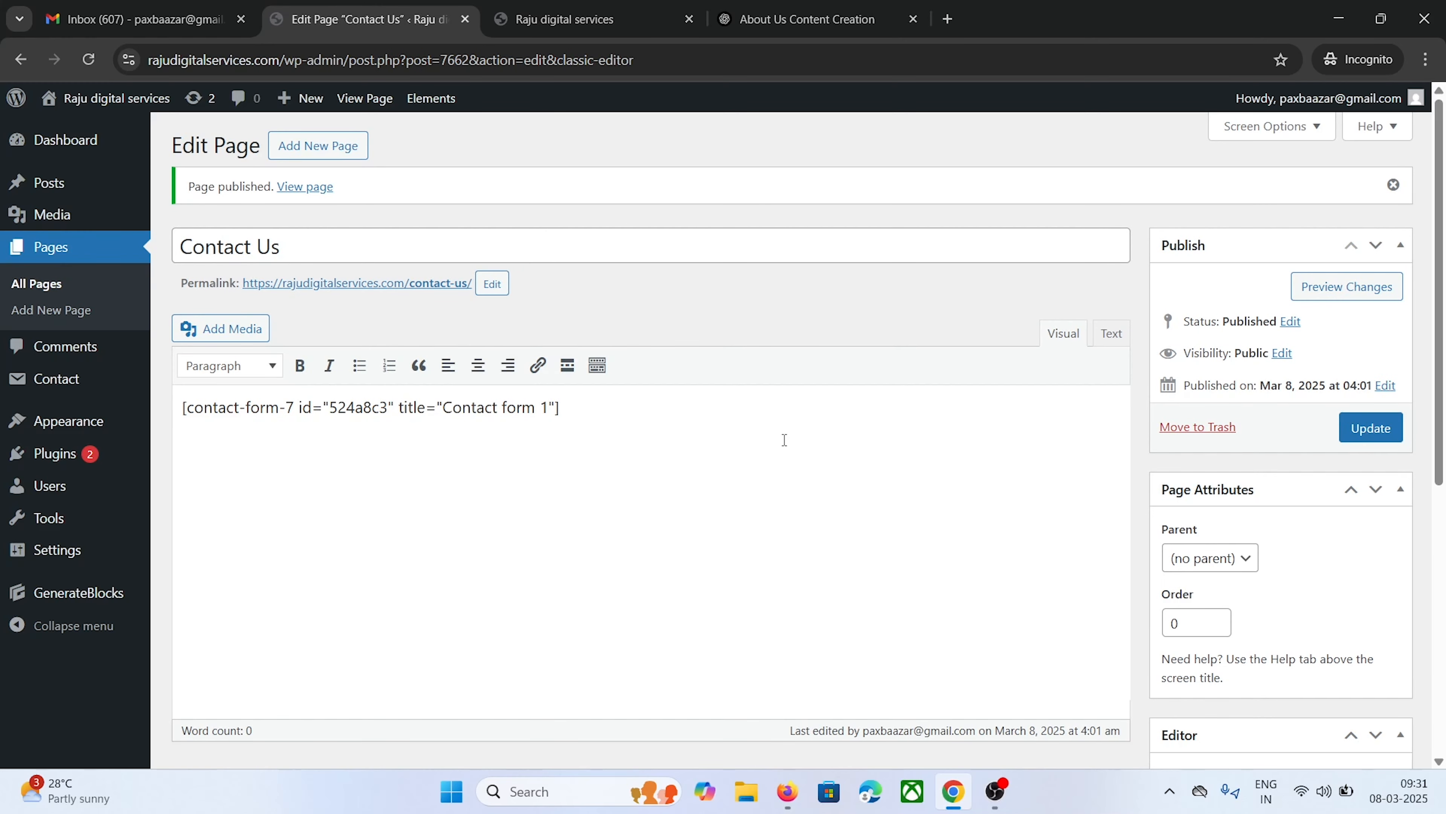
{"action": "right_click", "coordinate": [310, 187]}
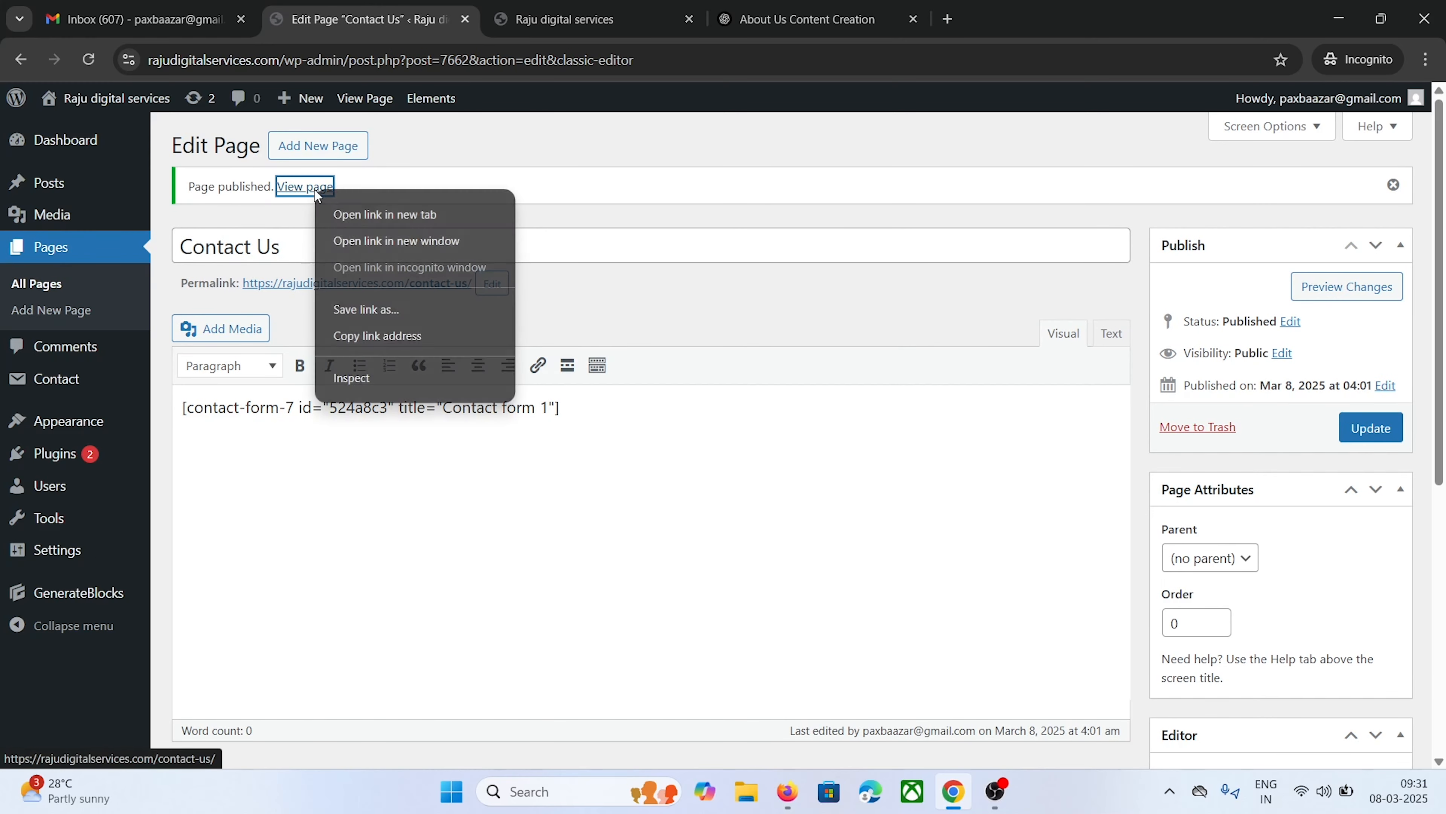
{"action": "left_click", "coordinate": [355, 213]}
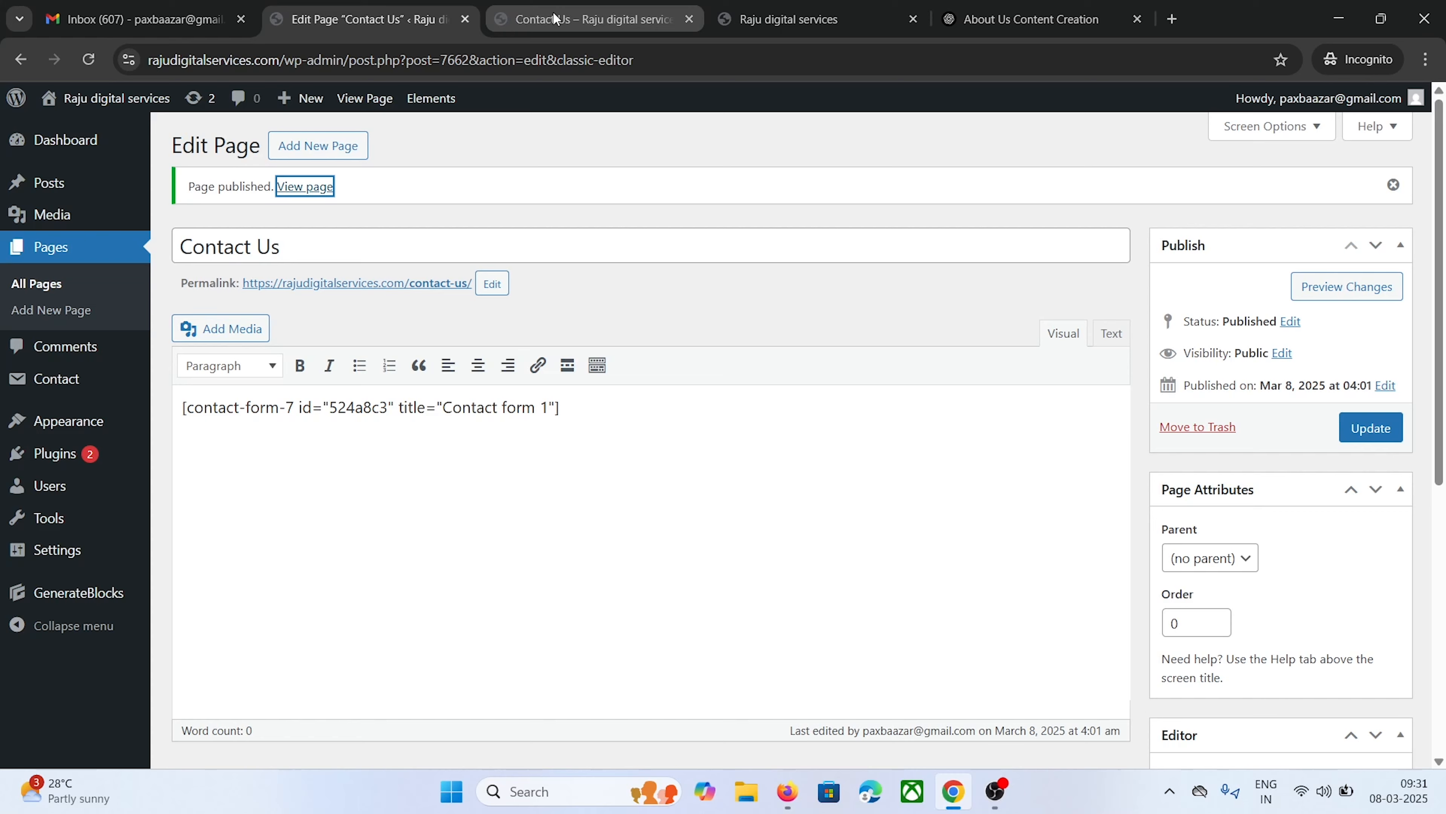
{"action": "left_click", "coordinate": [524, 19]}
{"action": "scroll", "coordinate": [401, 256], "scroll_direction": "down", "scroll_amount": 5}
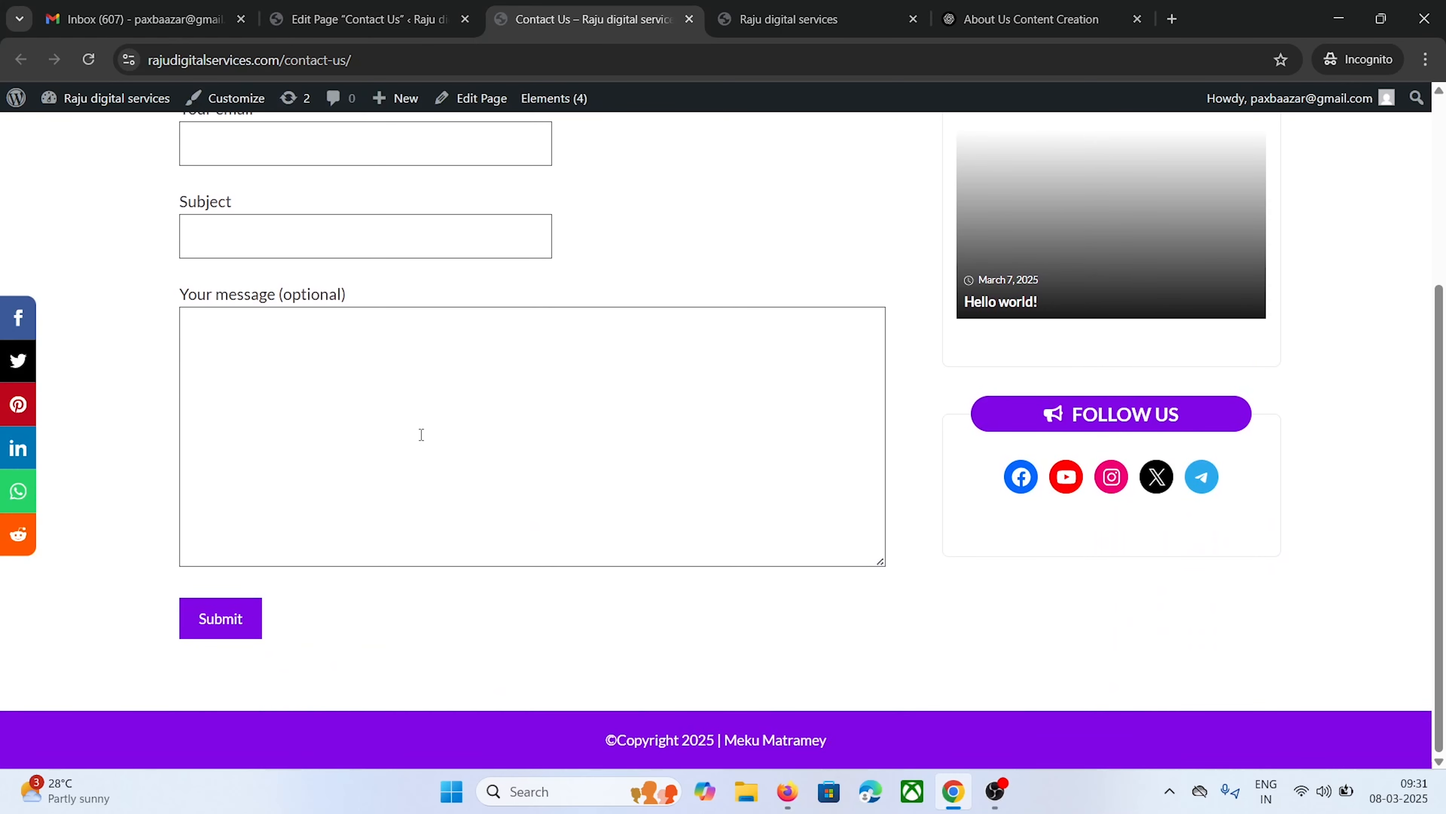
{"action": "scroll", "coordinate": [513, 399], "scroll_direction": "up", "scroll_amount": 5}
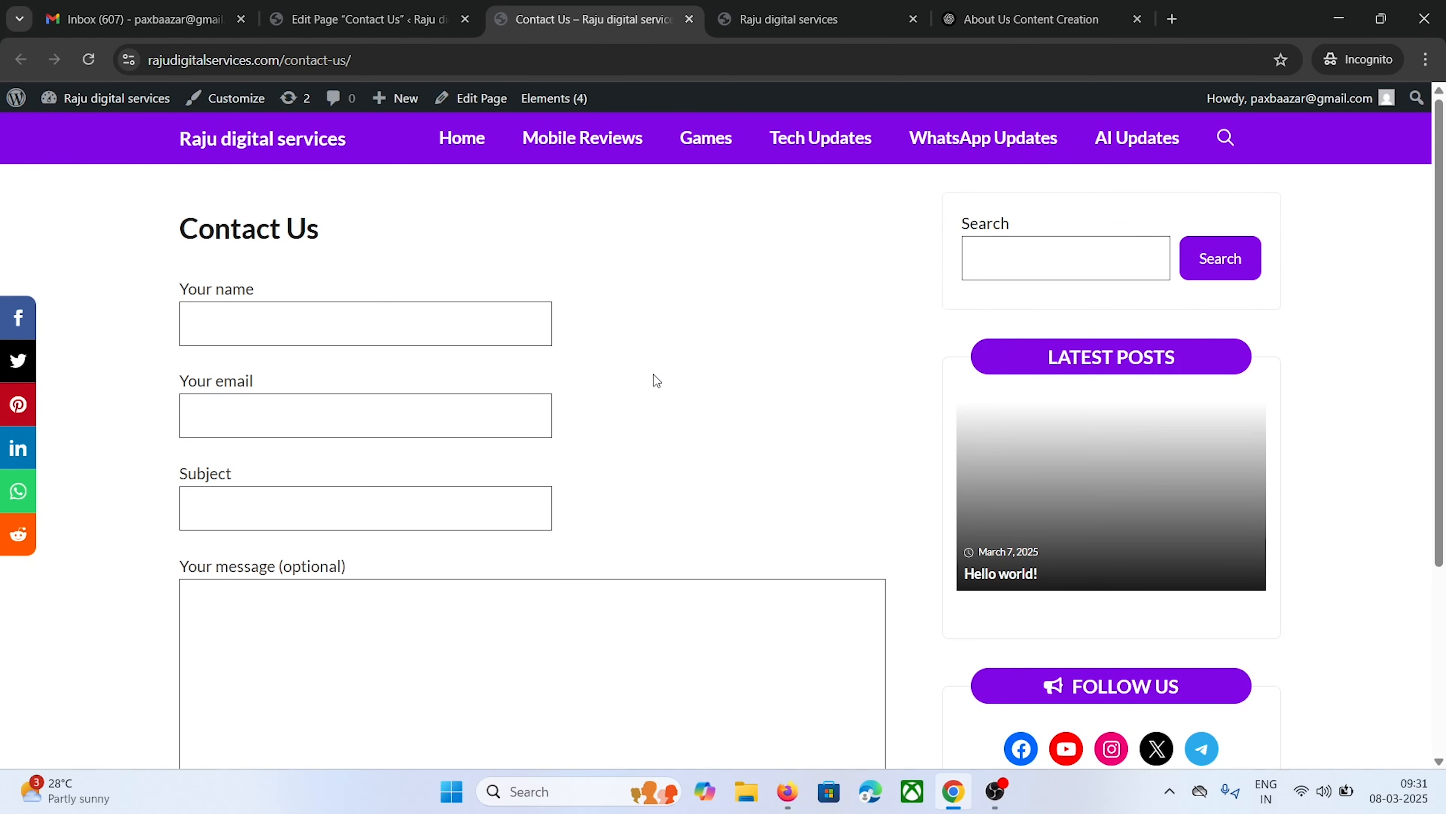
{"action": "scroll", "coordinate": [228, 370], "scroll_direction": "down", "scroll_amount": 5}
{"action": "scroll", "coordinate": [291, 388], "scroll_direction": "up", "scroll_amount": 5}
{"action": "left_click", "coordinate": [270, 323]}
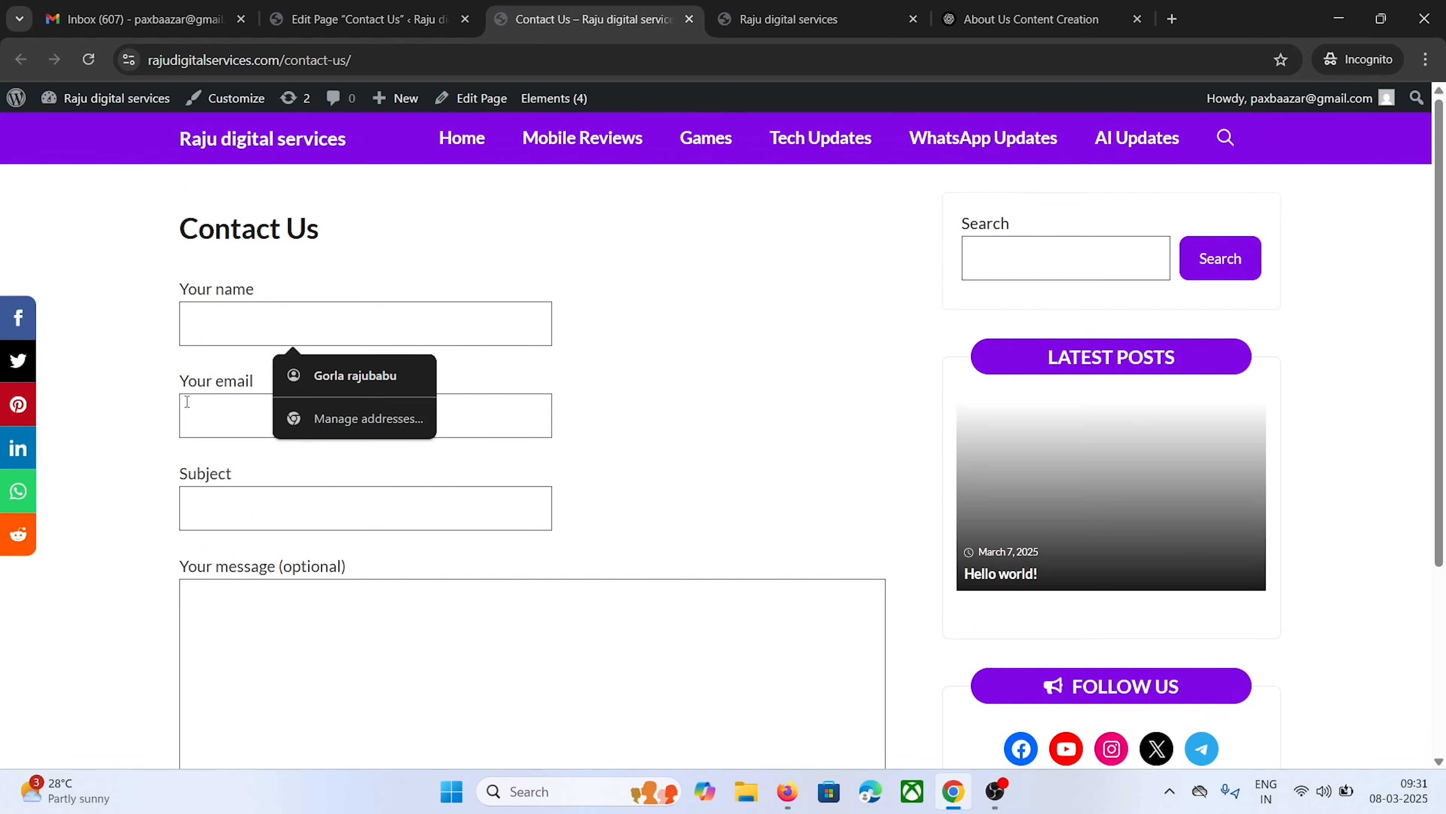
{"action": "left_click", "coordinate": [147, 393]}
{"action": "scroll", "coordinate": [281, 470], "scroll_direction": "down", "scroll_amount": 3}
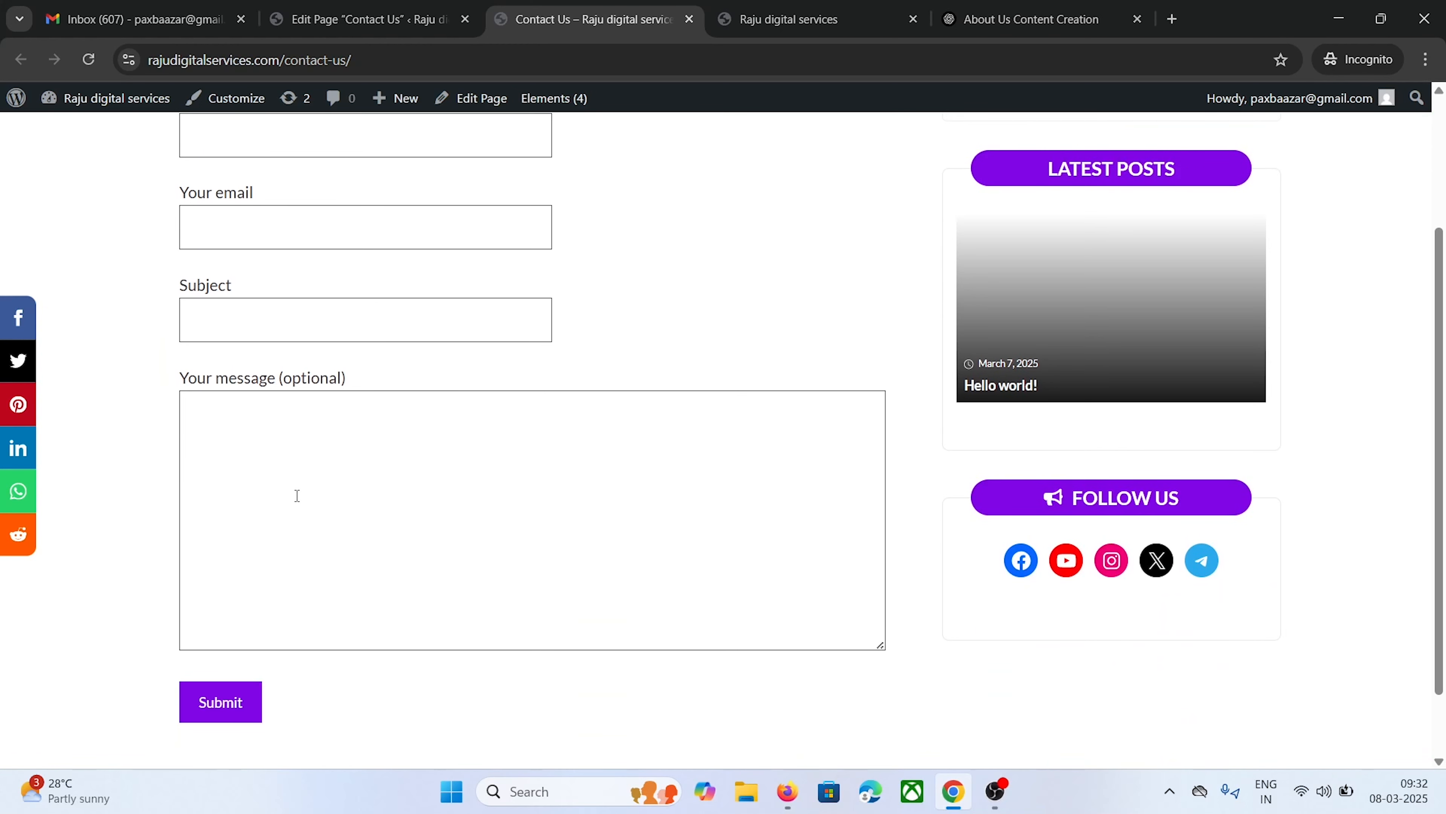
{"action": "scroll", "coordinate": [297, 495], "scroll_direction": "up", "scroll_amount": 3}
{"action": "mouse_move", "coordinate": [1261, 108]}
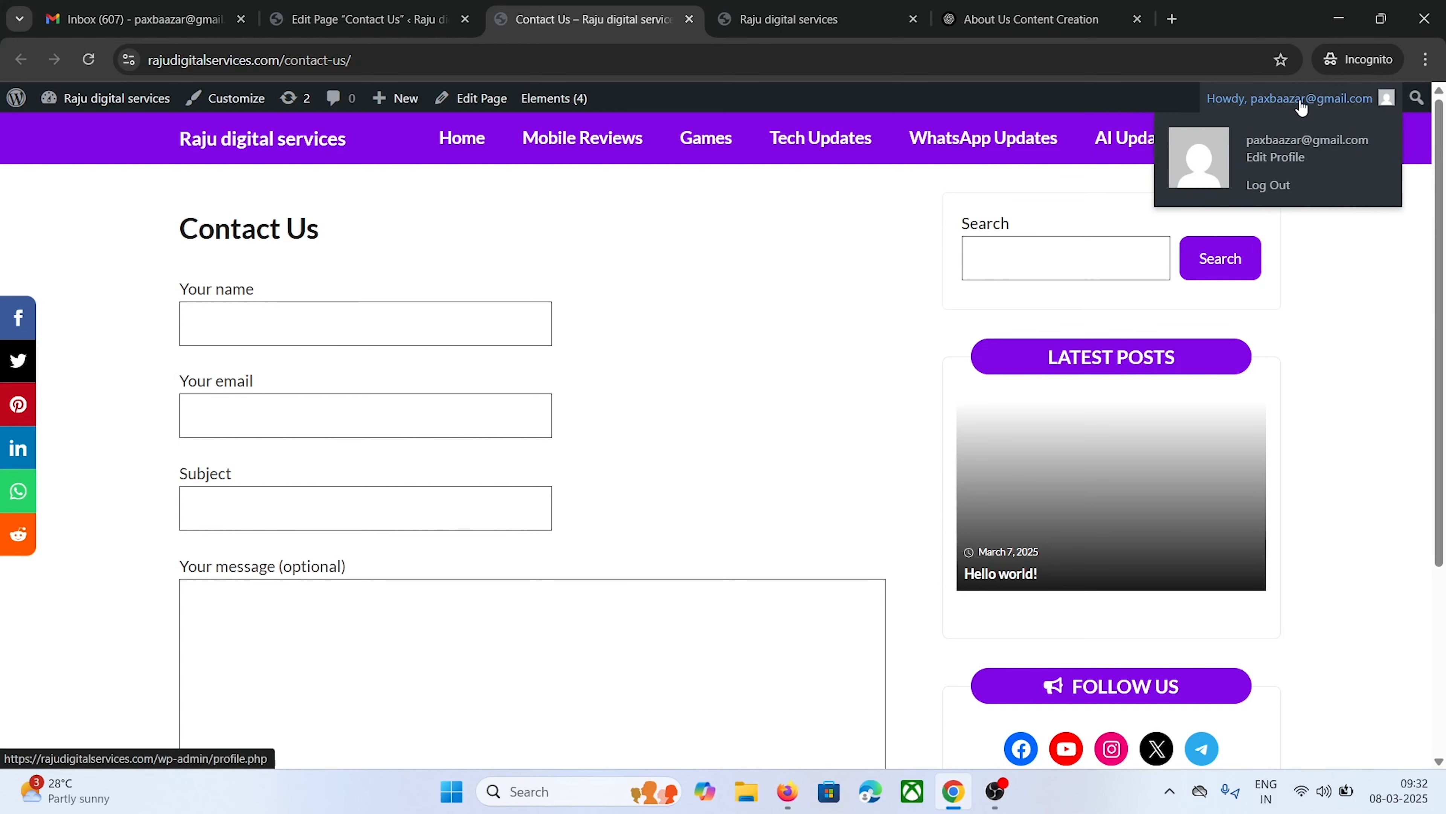
{"action": "scroll", "coordinate": [157, 303], "scroll_direction": "down", "scroll_amount": 3}
{"action": "scroll", "coordinate": [228, 430], "scroll_direction": "up", "scroll_amount": 3}
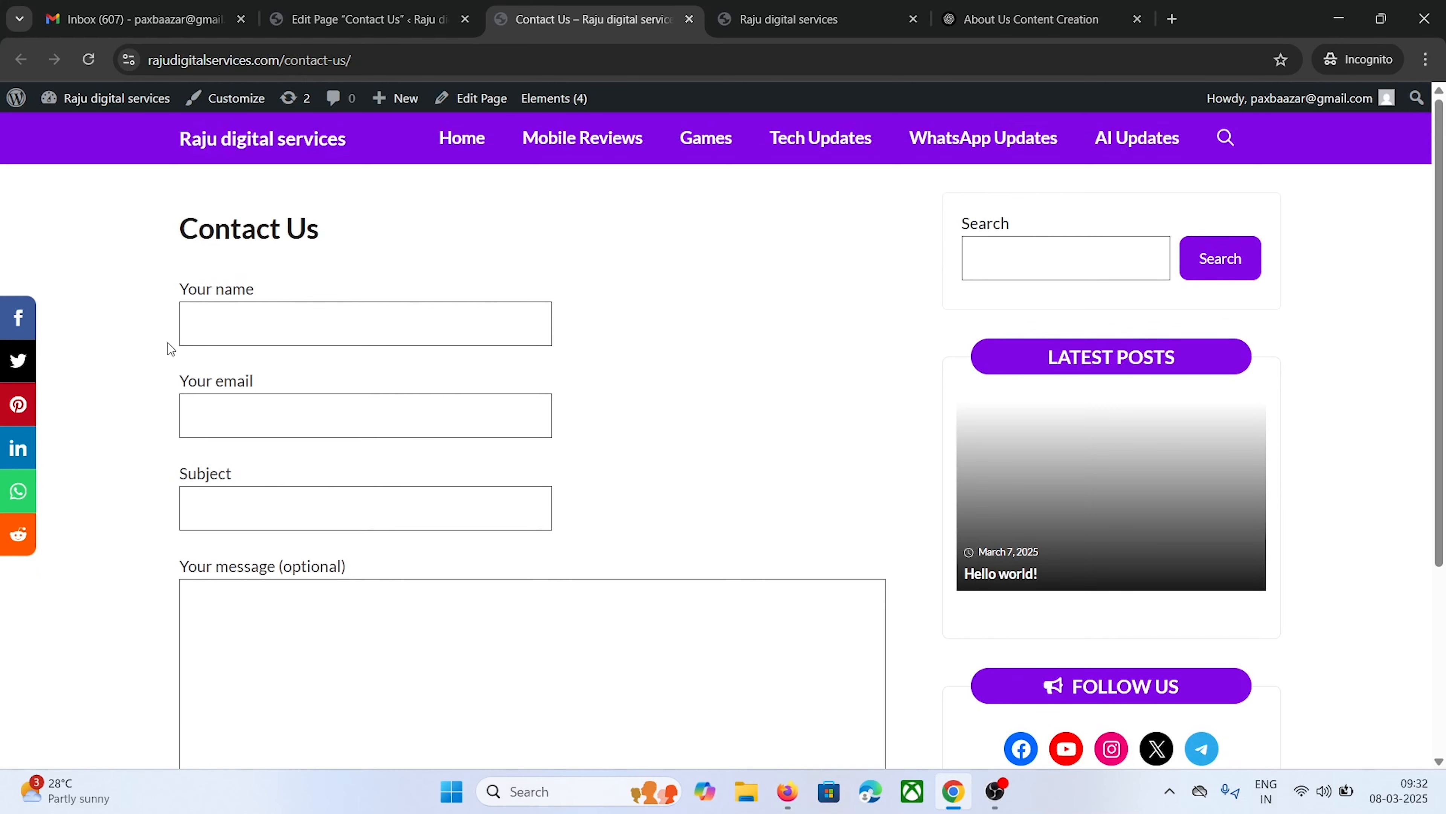
{"action": "left_click", "coordinate": [427, 19]}
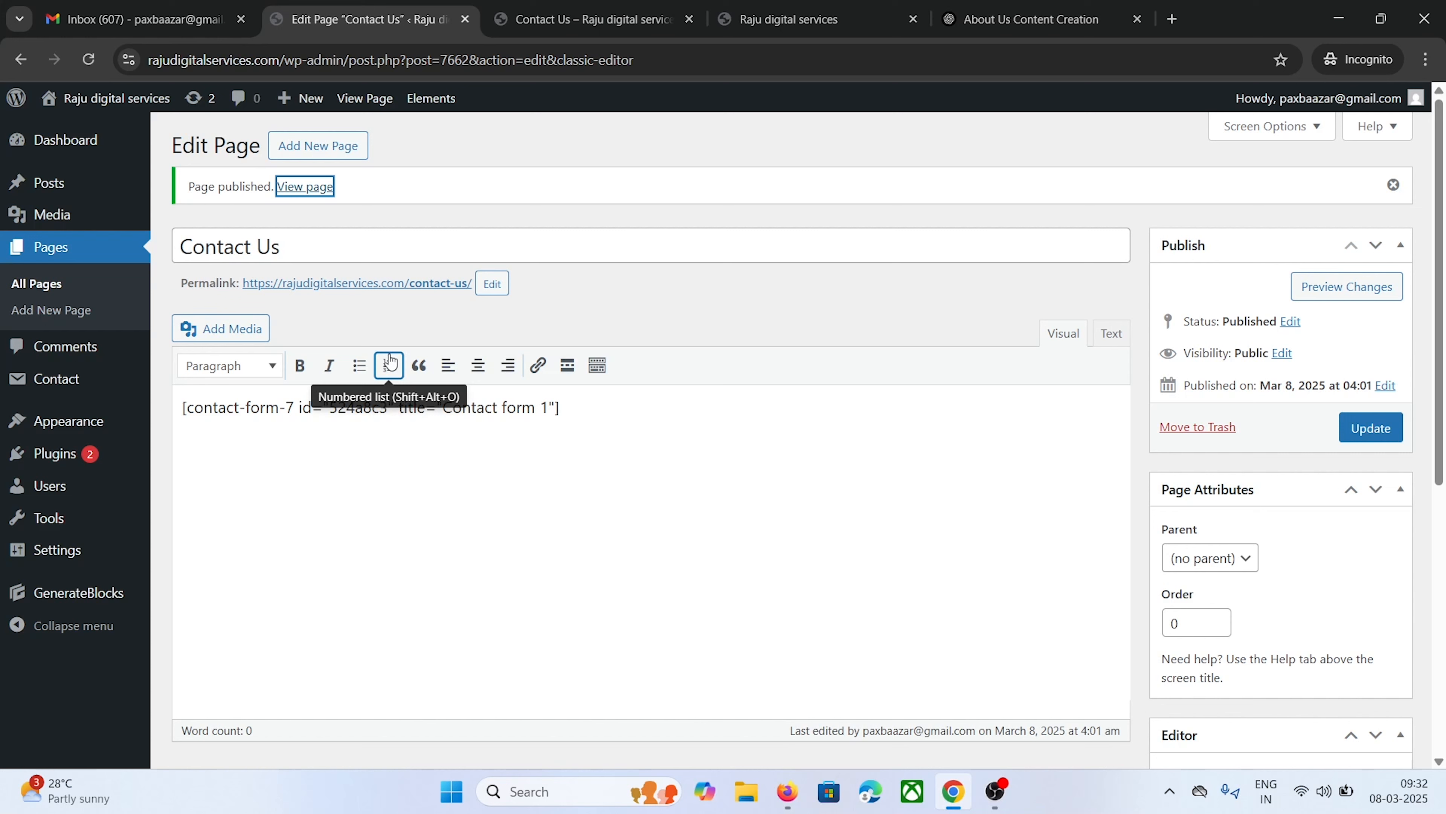
Open the Privacy Policy page from All Pages in the classic editor
{"action": "left_click", "coordinate": [37, 283]}
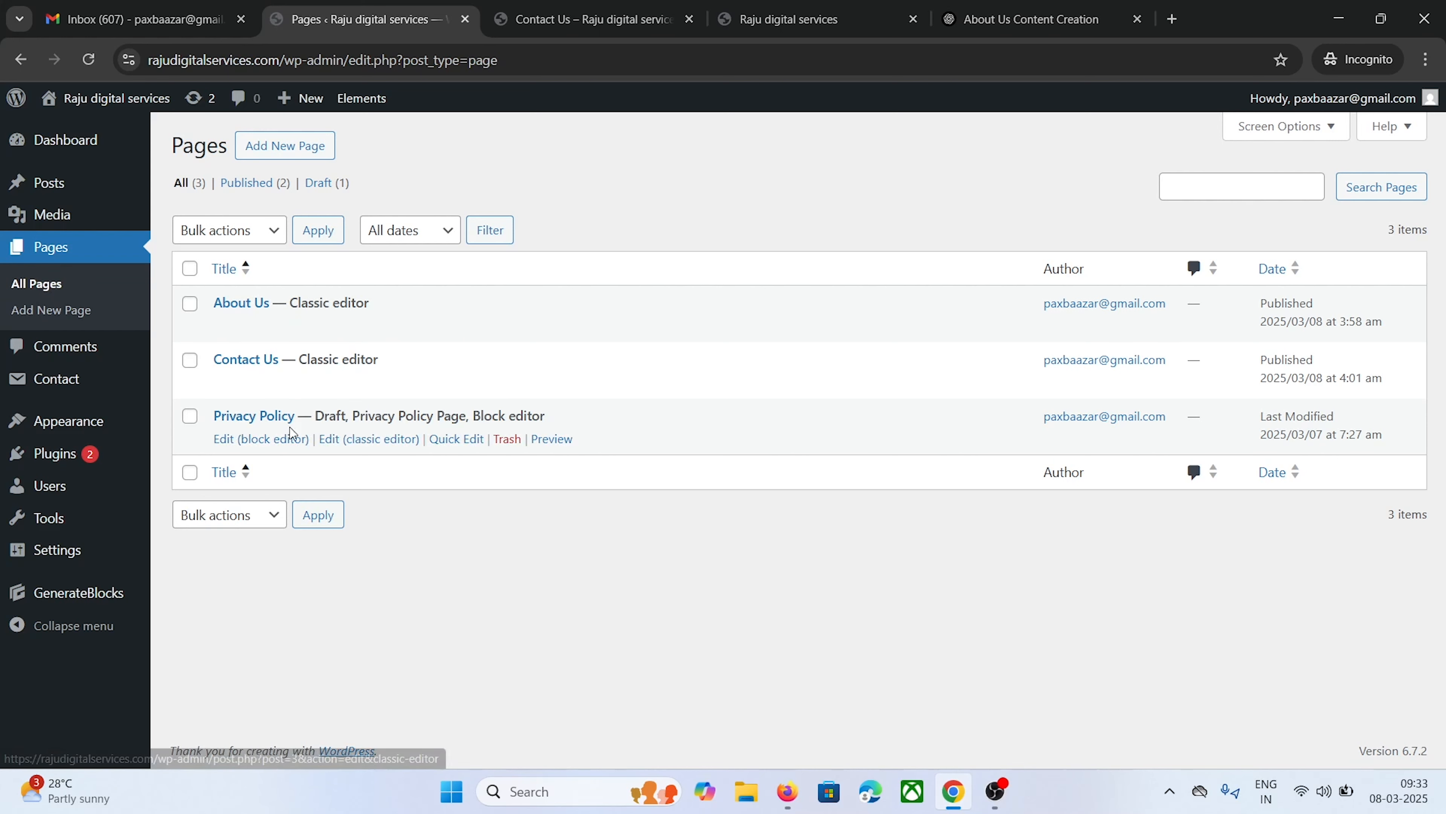
{"action": "left_click", "coordinate": [356, 439]}
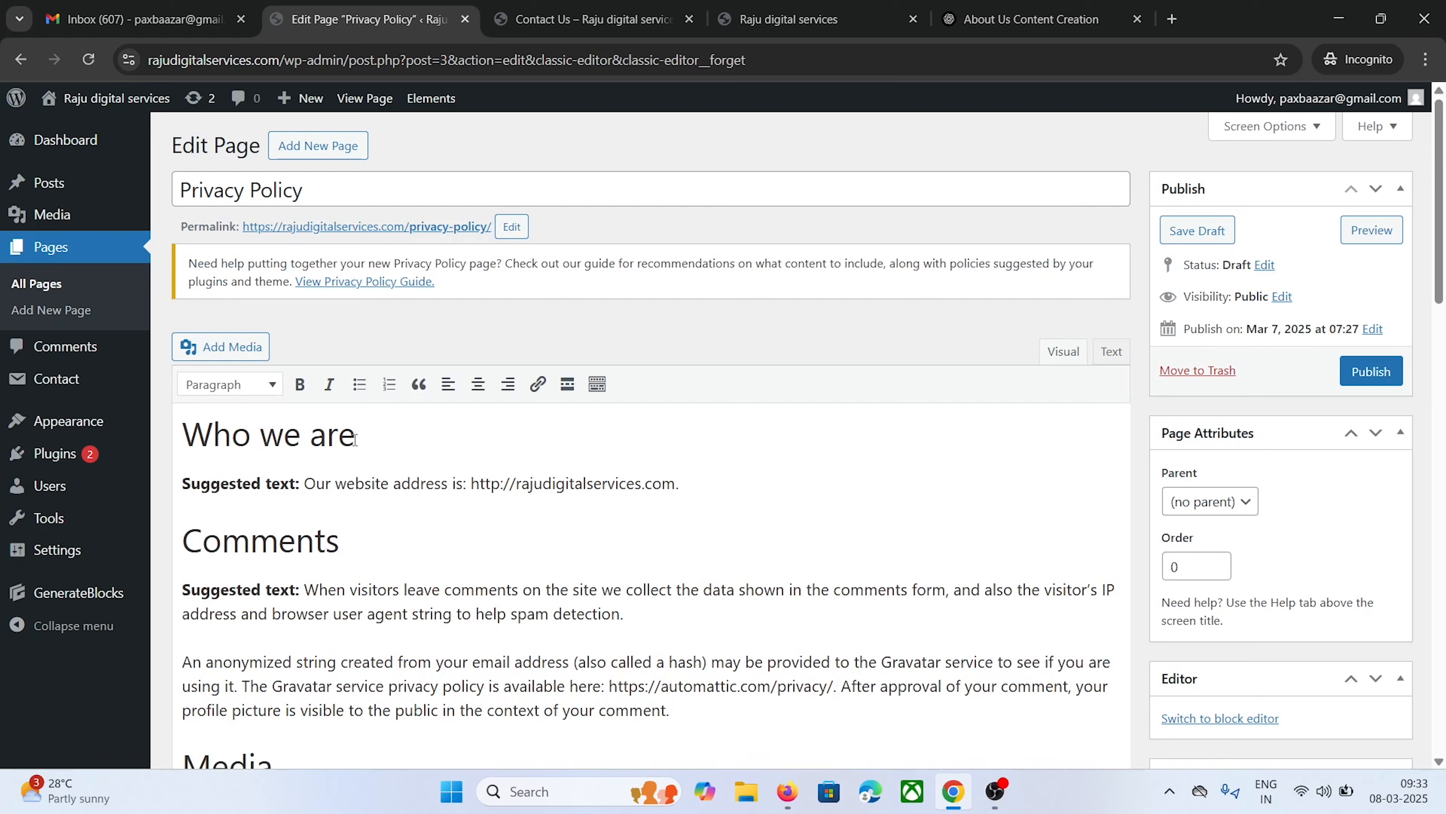
{"action": "scroll", "coordinate": [355, 438], "scroll_direction": "down", "scroll_amount": 12}
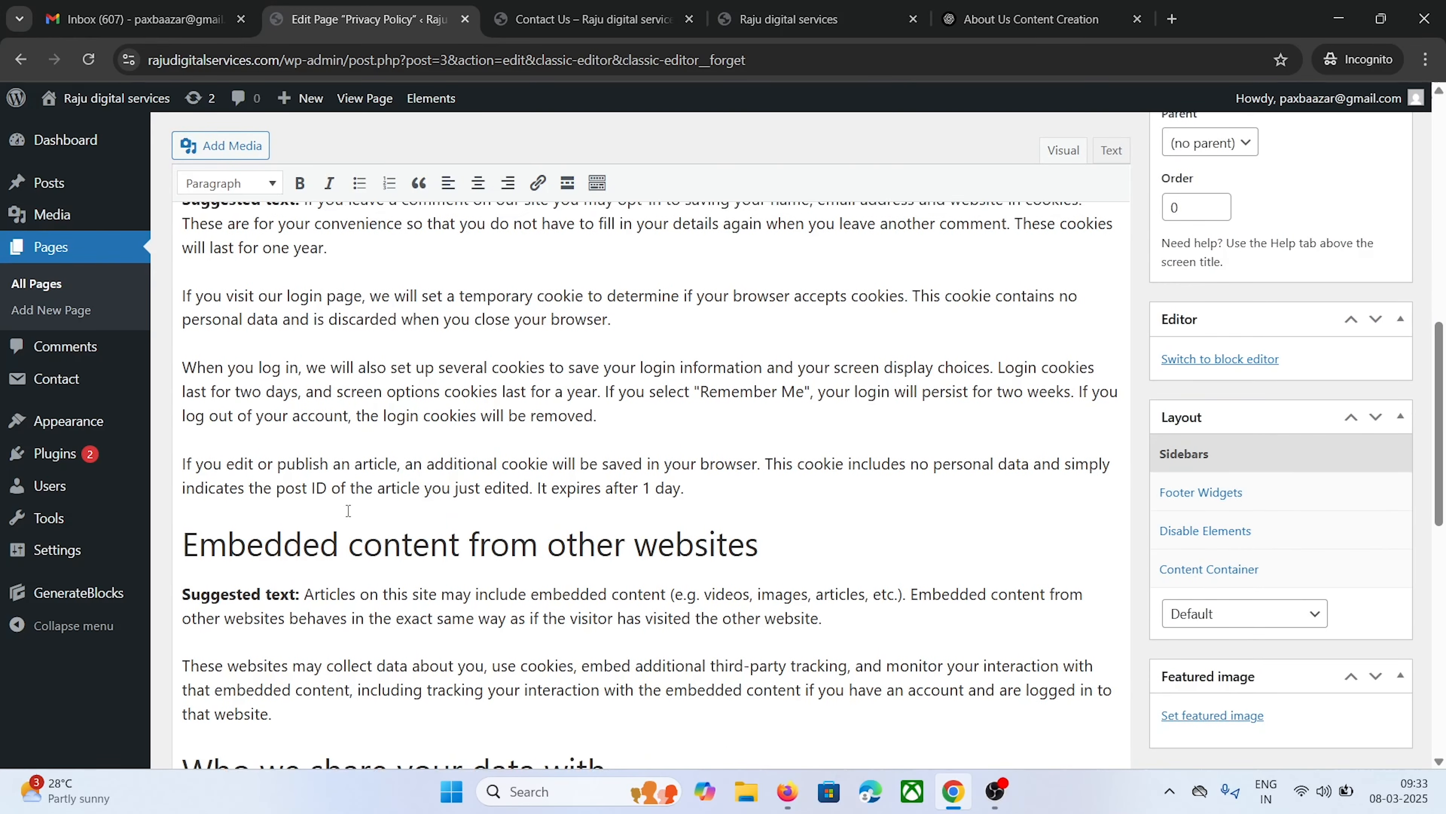
{"action": "scroll", "coordinate": [267, 512], "scroll_direction": "up", "scroll_amount": 11}
{"action": "scroll", "coordinate": [267, 512], "scroll_direction": "down", "scroll_amount": 10}
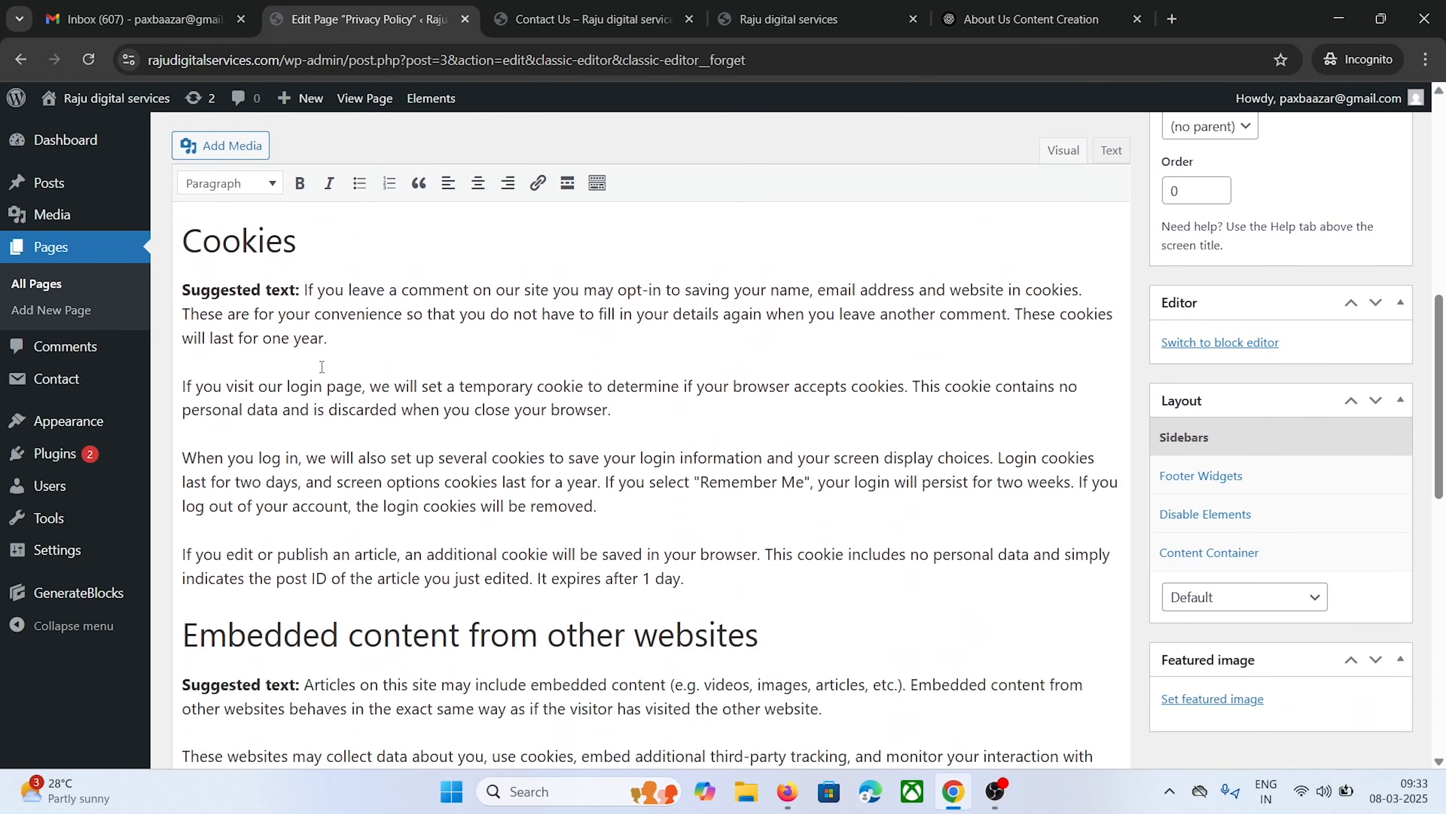
{"action": "scroll", "coordinate": [534, 393], "scroll_direction": "up", "scroll_amount": 8}
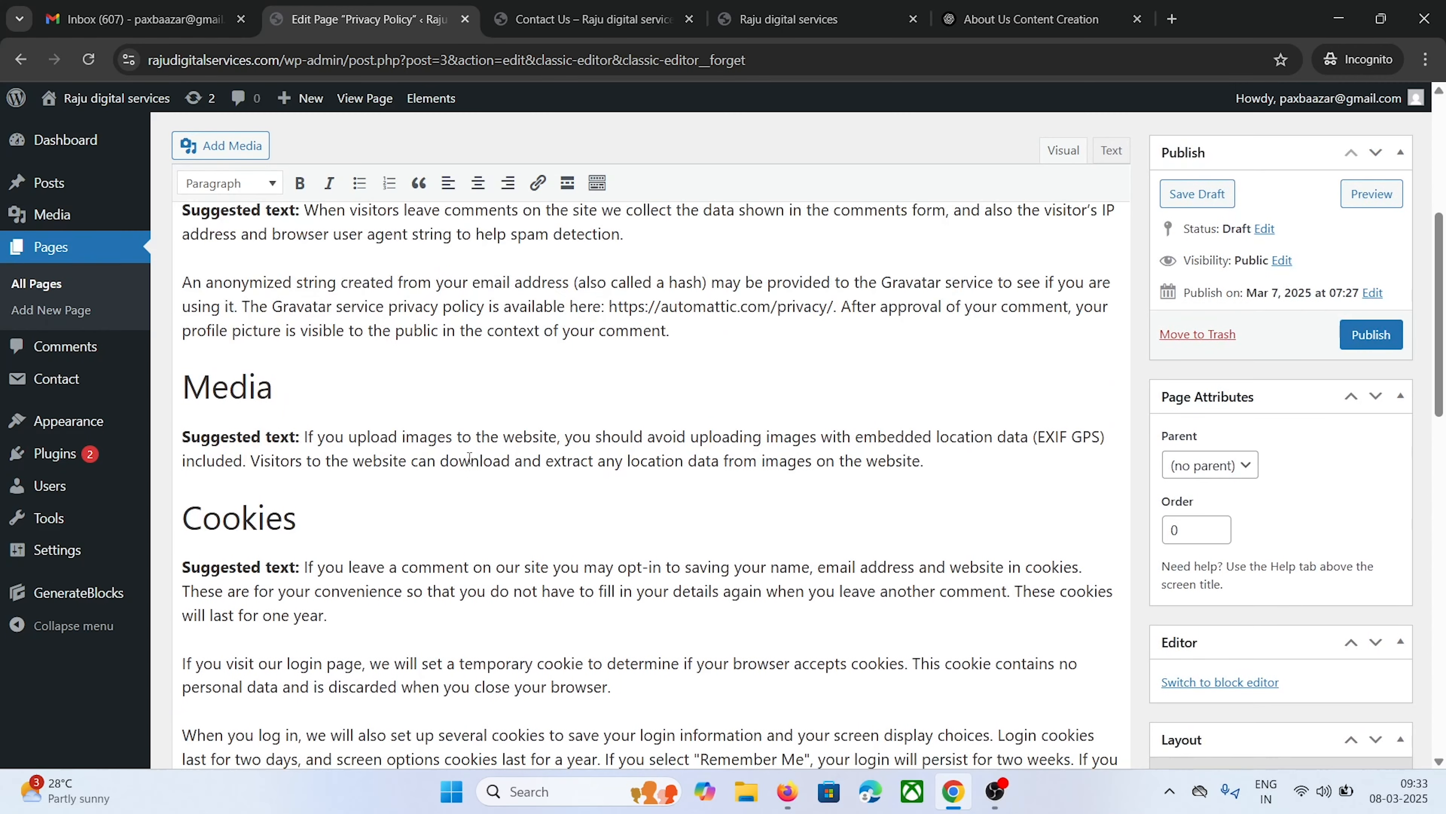
{"action": "scroll", "coordinate": [469, 459], "scroll_direction": "down", "scroll_amount": 8}
{"action": "scroll", "coordinate": [469, 459], "scroll_direction": "down", "scroll_amount": 10}
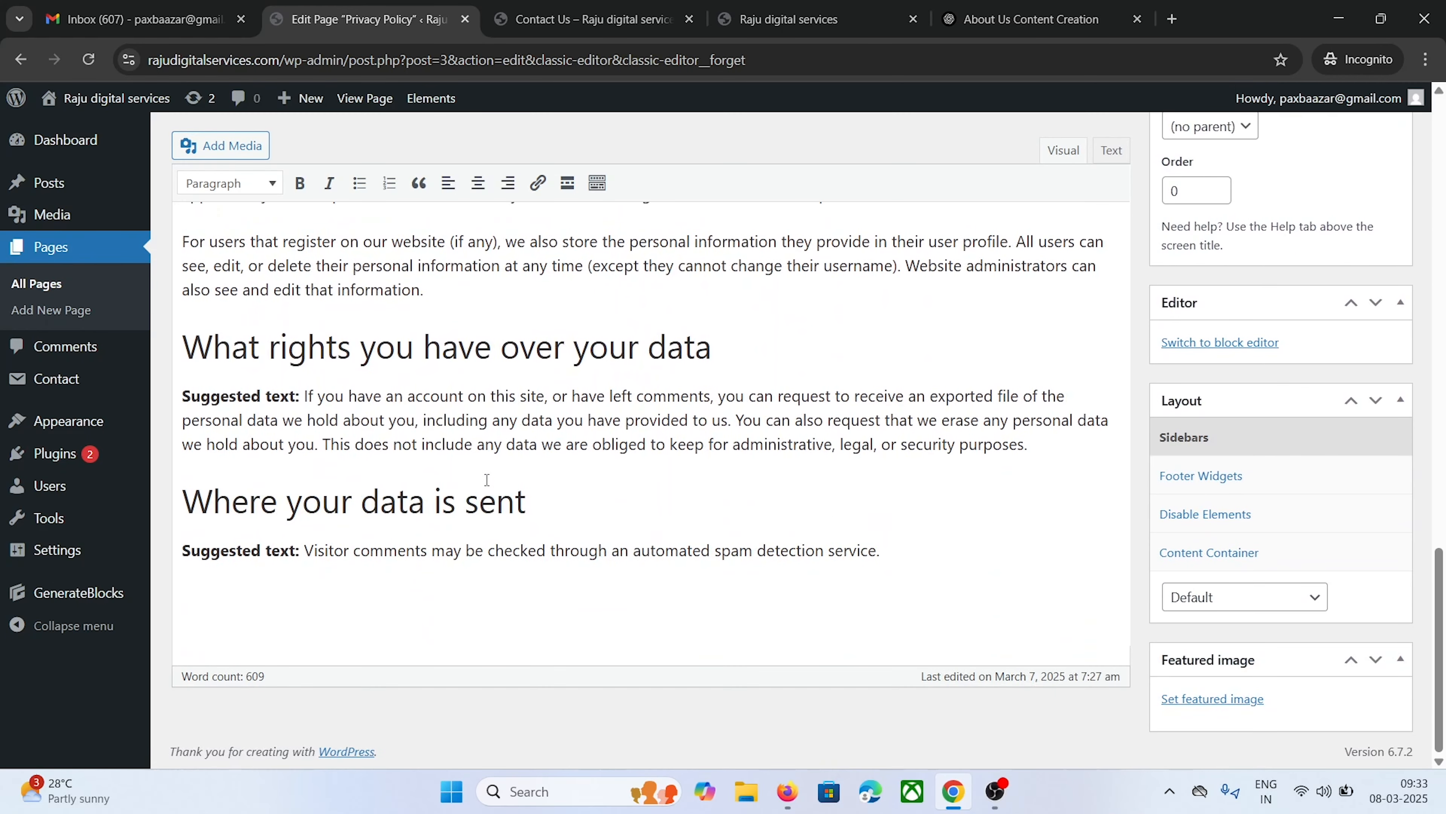
Select and delete all of the suggested Privacy Policy text
{"action": "left_click", "coordinate": [303, 397]}
{"action": "scroll", "coordinate": [738, 427], "scroll_direction": "up", "scroll_amount": 15}
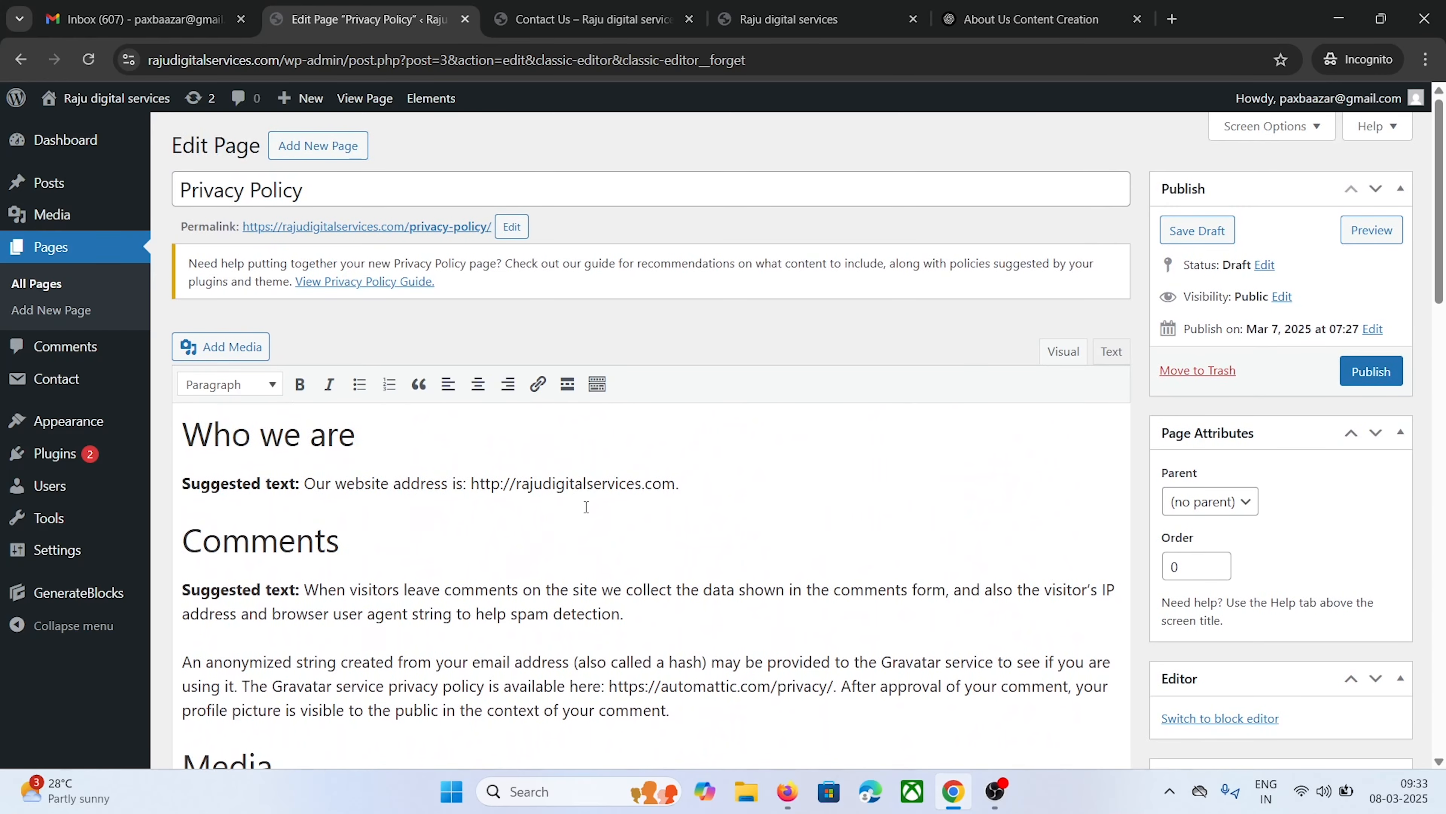
{"action": "left_click", "coordinate": [548, 489]}
{"action": "key", "text": "ctrl+a"}
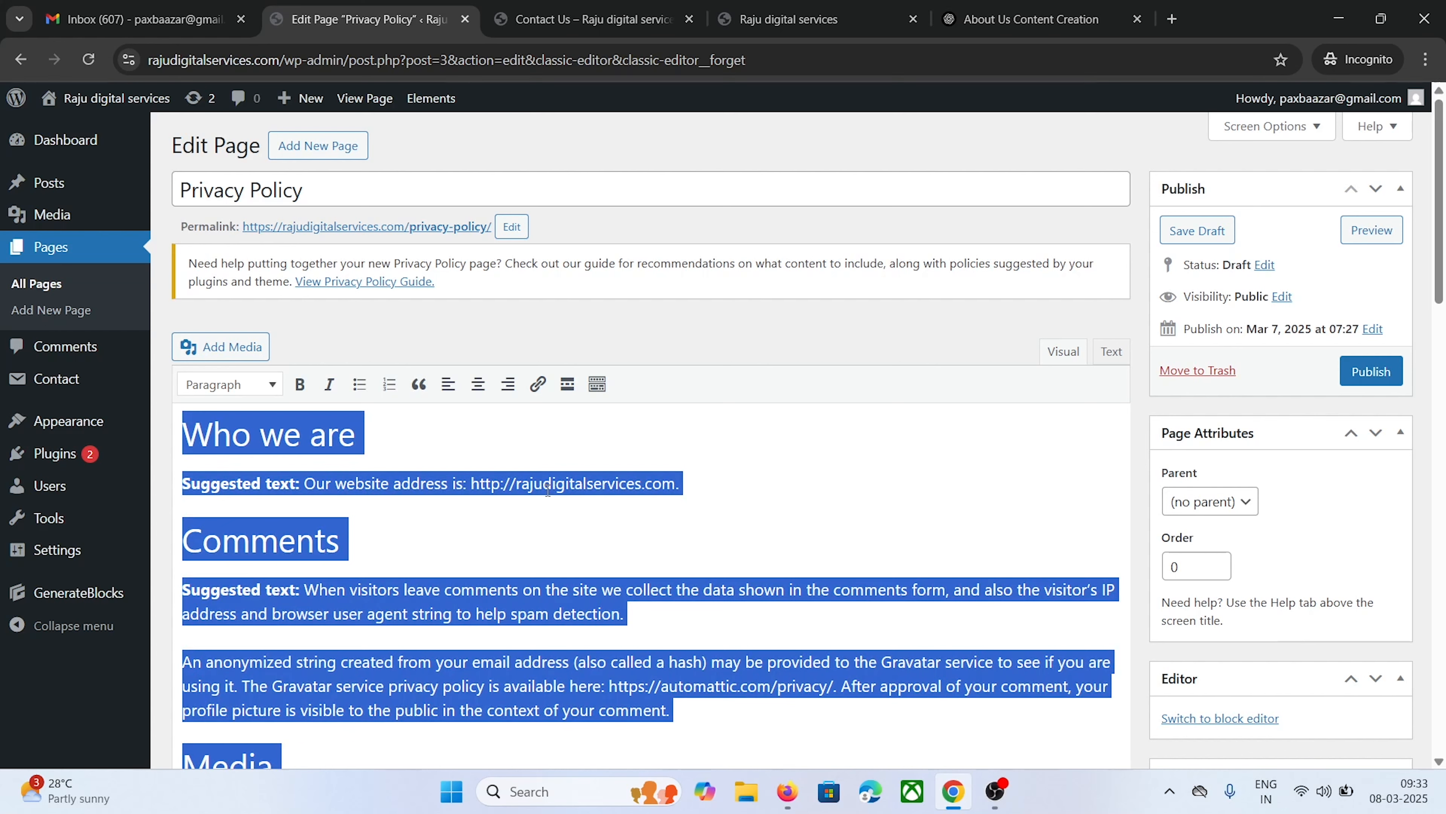
{"action": "key", "text": "BackSpace"}
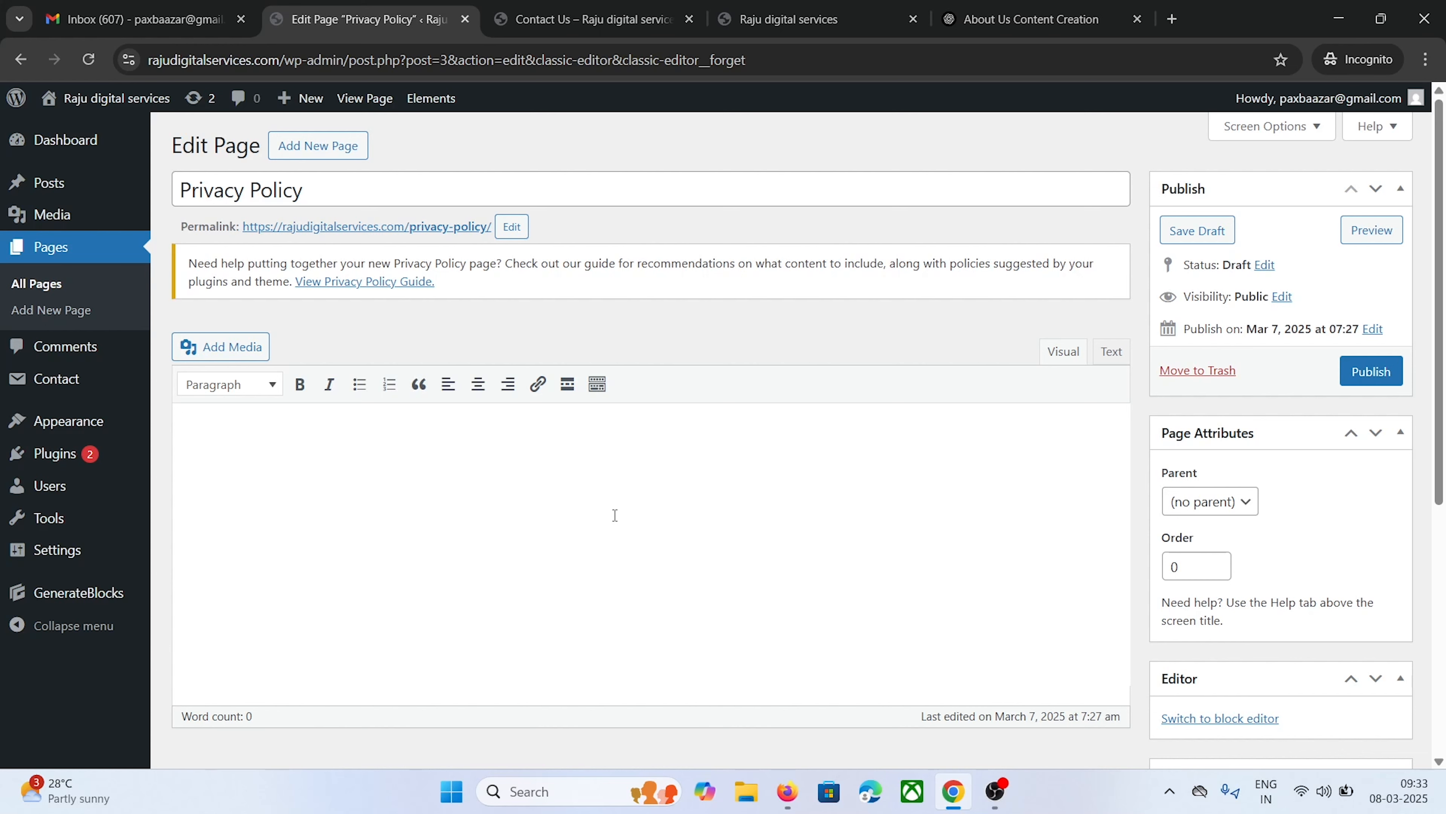
Search Google for 'free privacy policy generator' and open FreePrivacyPolicy.com's generator page
{"action": "left_click", "coordinate": [1172, 19]}
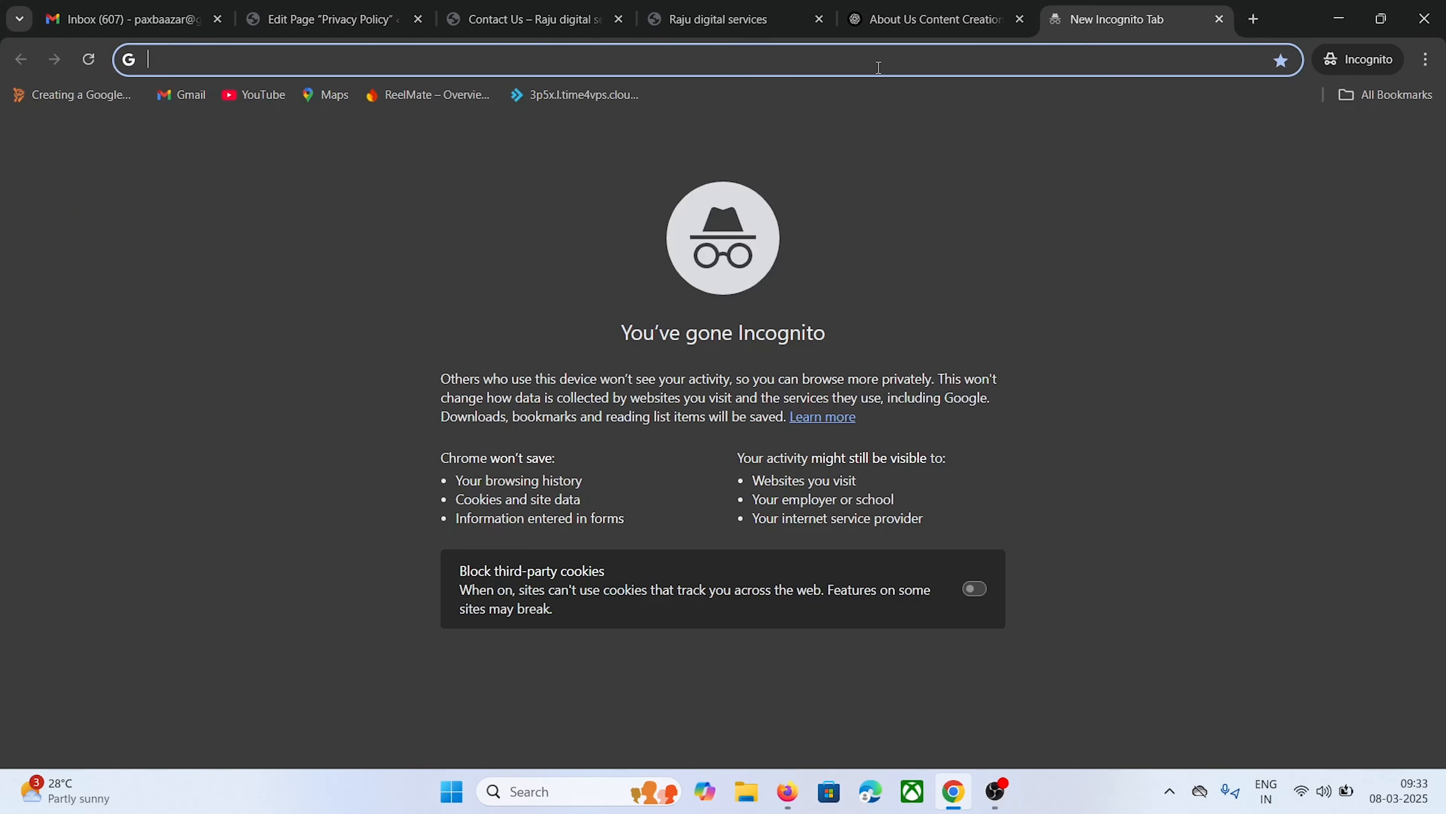
{"action": "type", "text": "free p"}
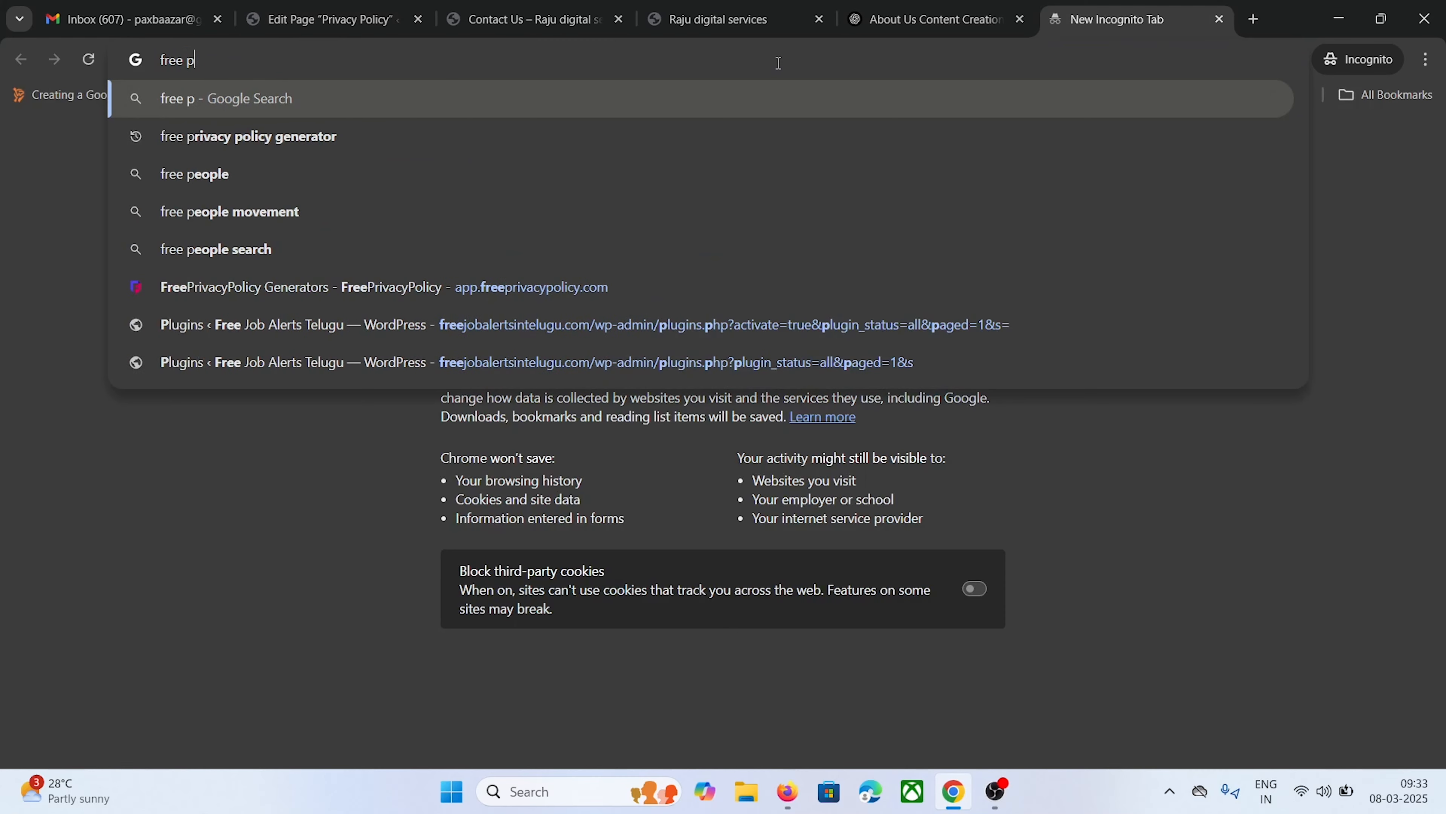
{"action": "type", "text": "riv"}
{"action": "key", "text": "Down"}
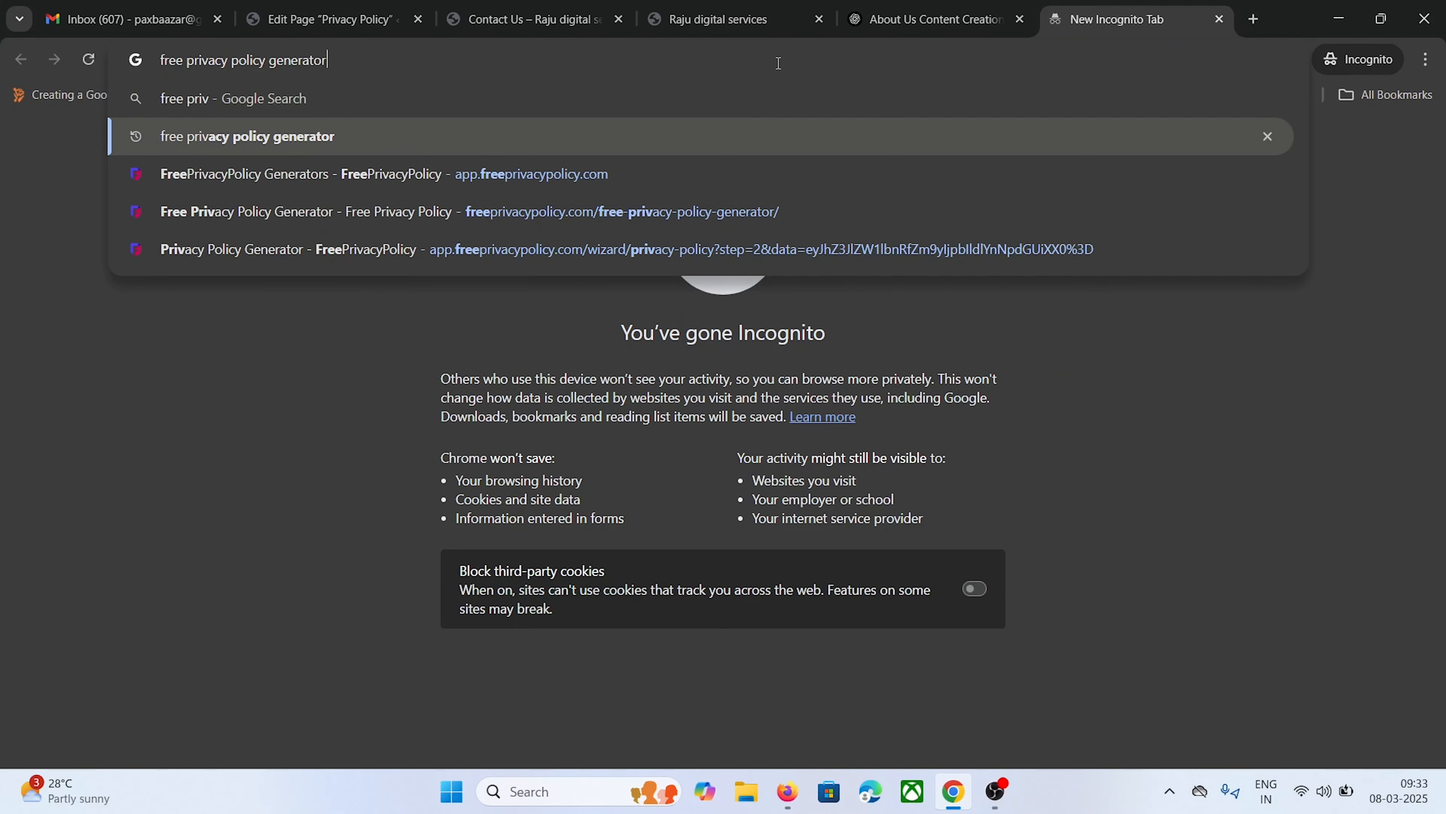
{"action": "key", "text": "Return"}
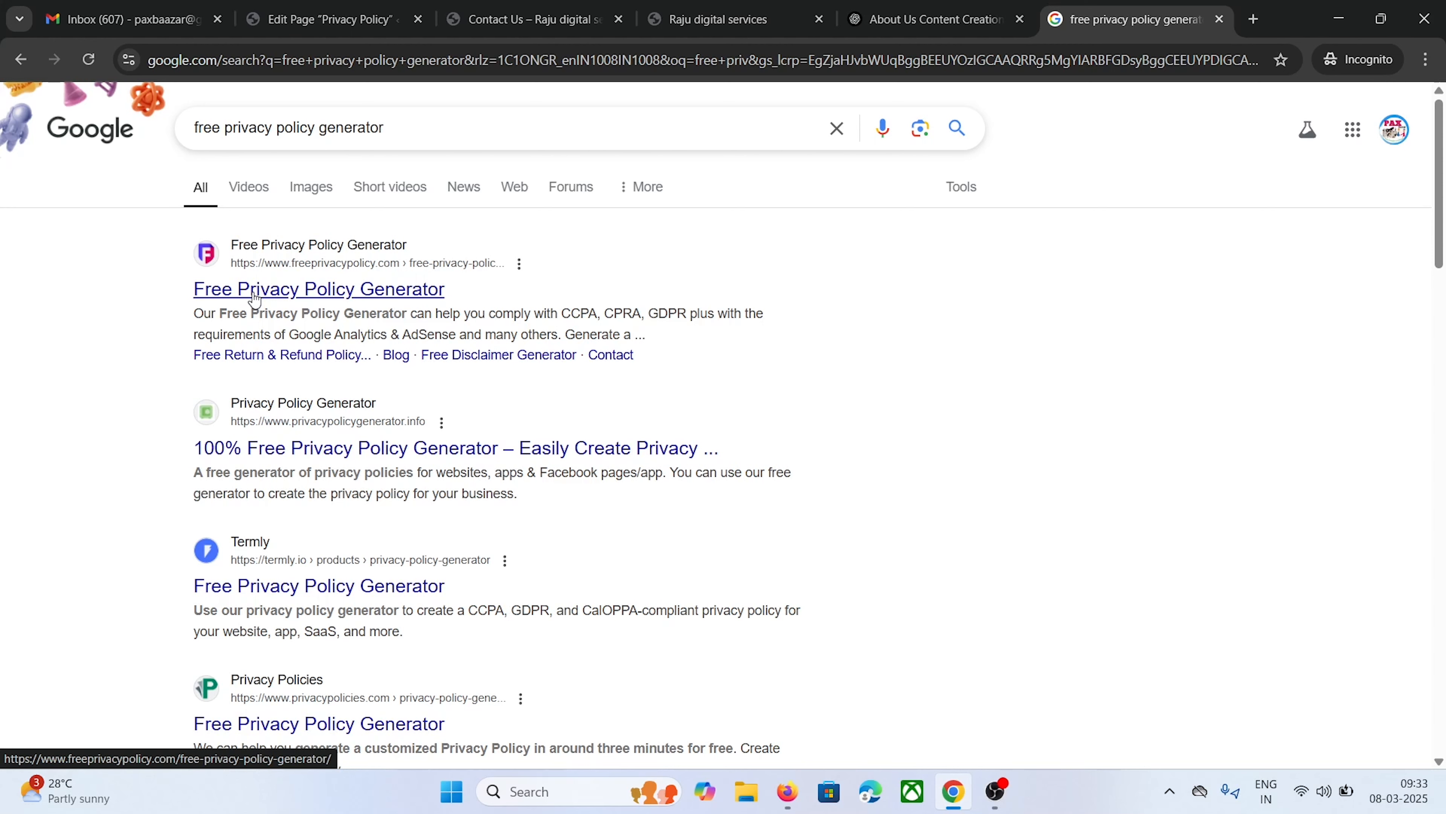
{"action": "left_click", "coordinate": [255, 293]}
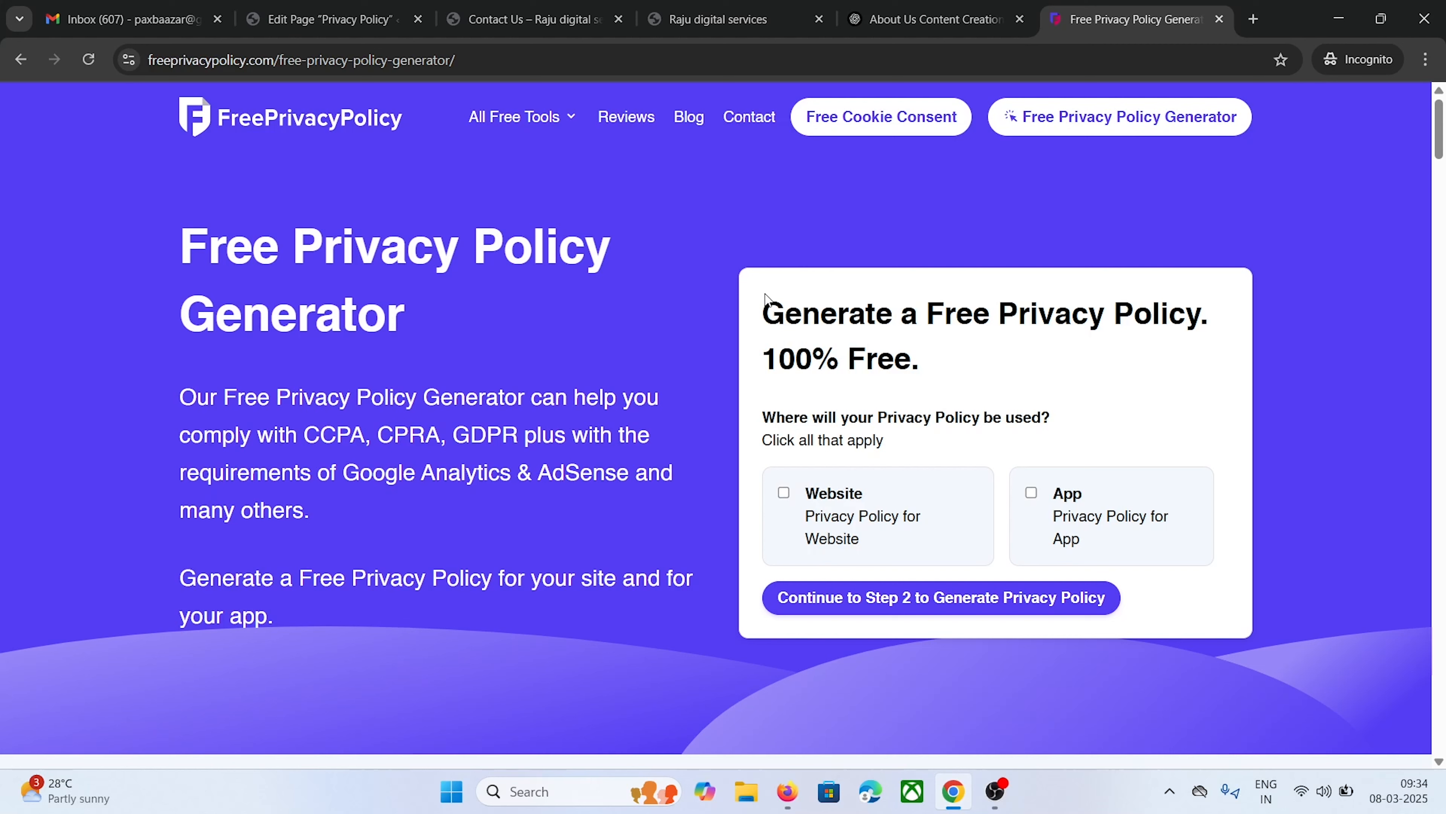
Choose Website as the privacy policy's platform and continue to Step 2
{"action": "left_click", "coordinate": [878, 520]}
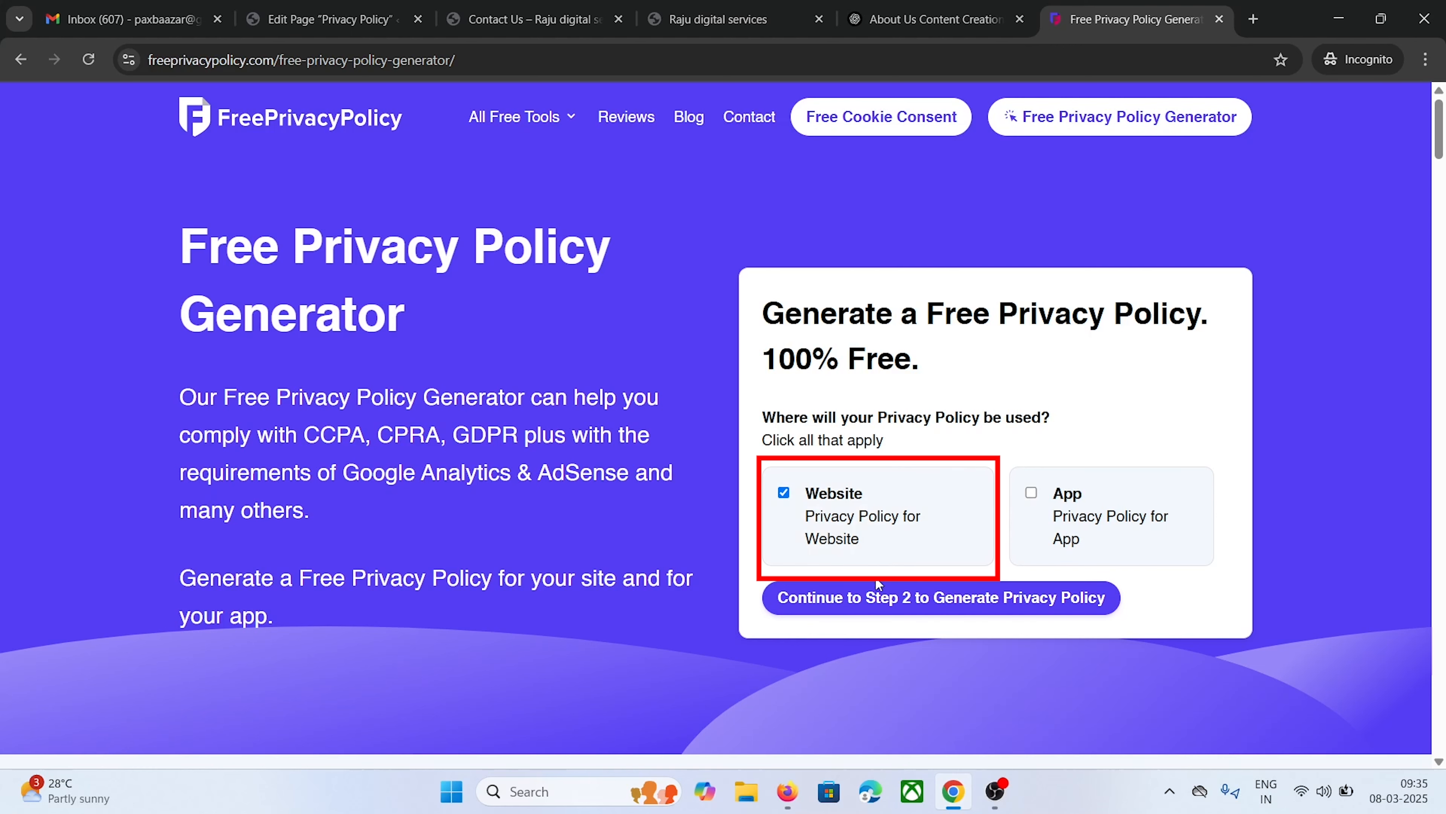
{"action": "left_click", "coordinate": [876, 597]}
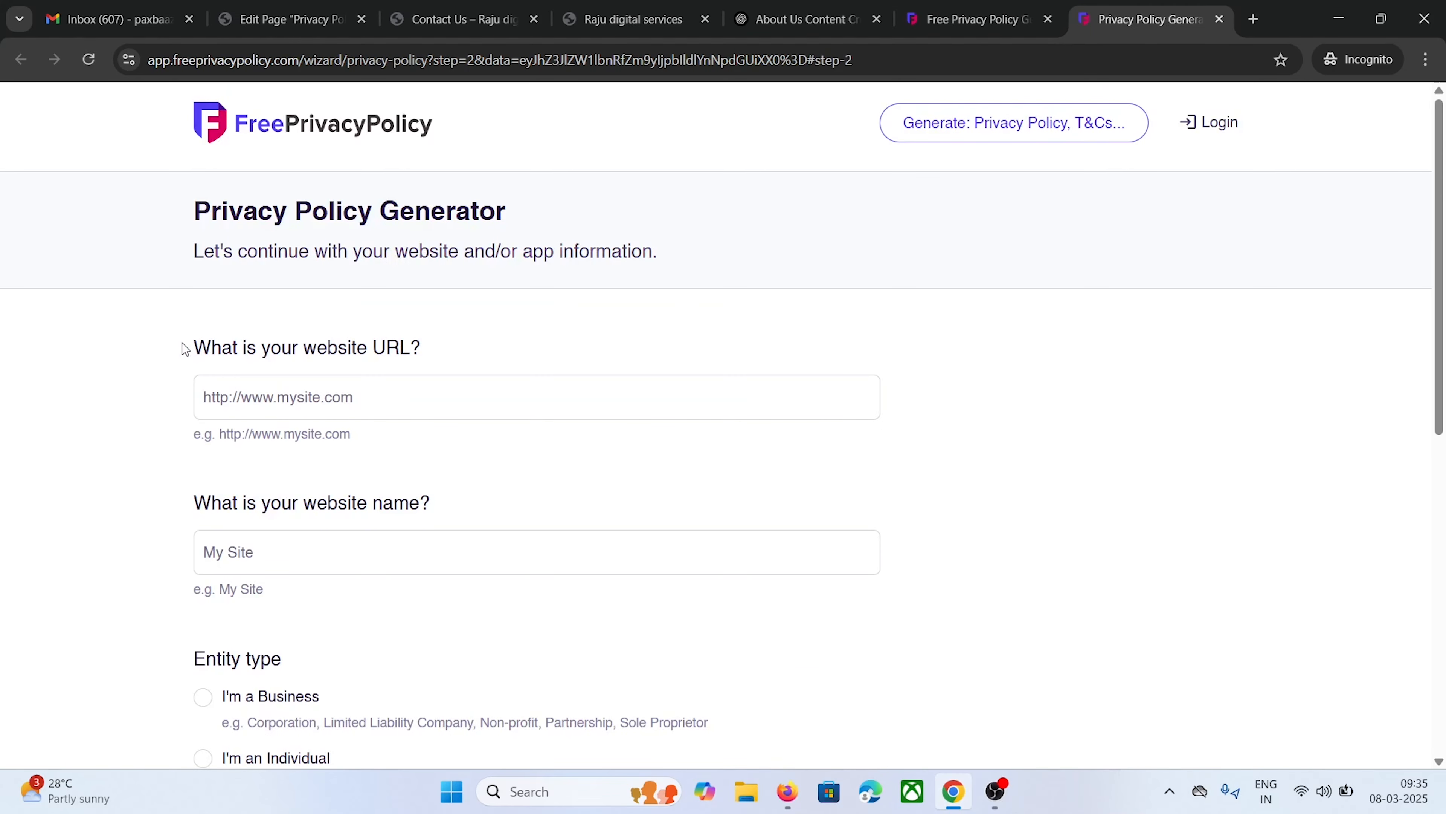
Enter the site URL copied from WordPress and the website name Raju Digital Services
{"action": "left_click_drag", "start_coordinate": [206, 346], "coordinate": [194, 348]}
{"action": "left_click", "coordinate": [291, 20]}
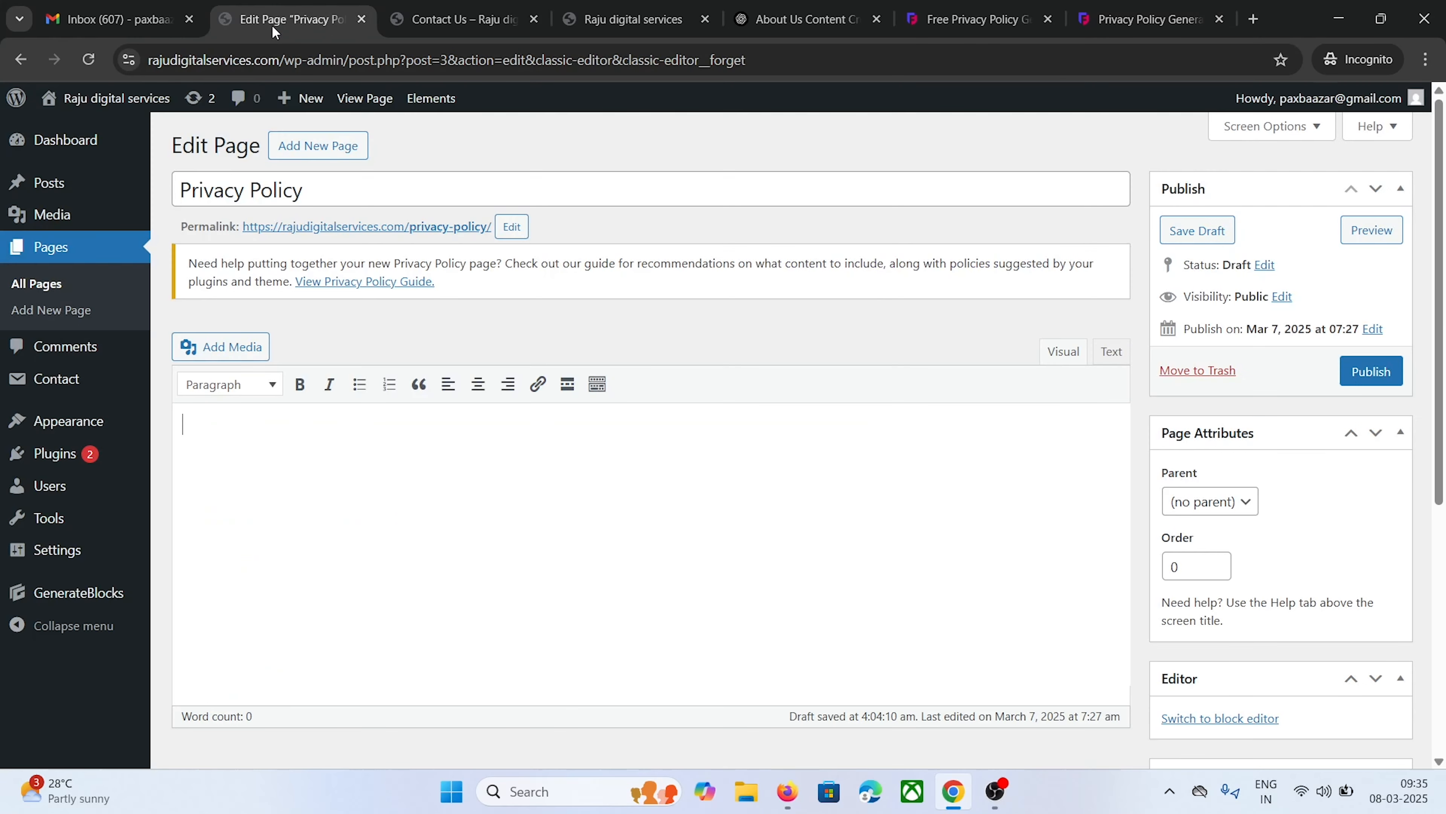
{"action": "left_click_drag", "start_coordinate": [276, 58], "coordinate": [149, 58]}
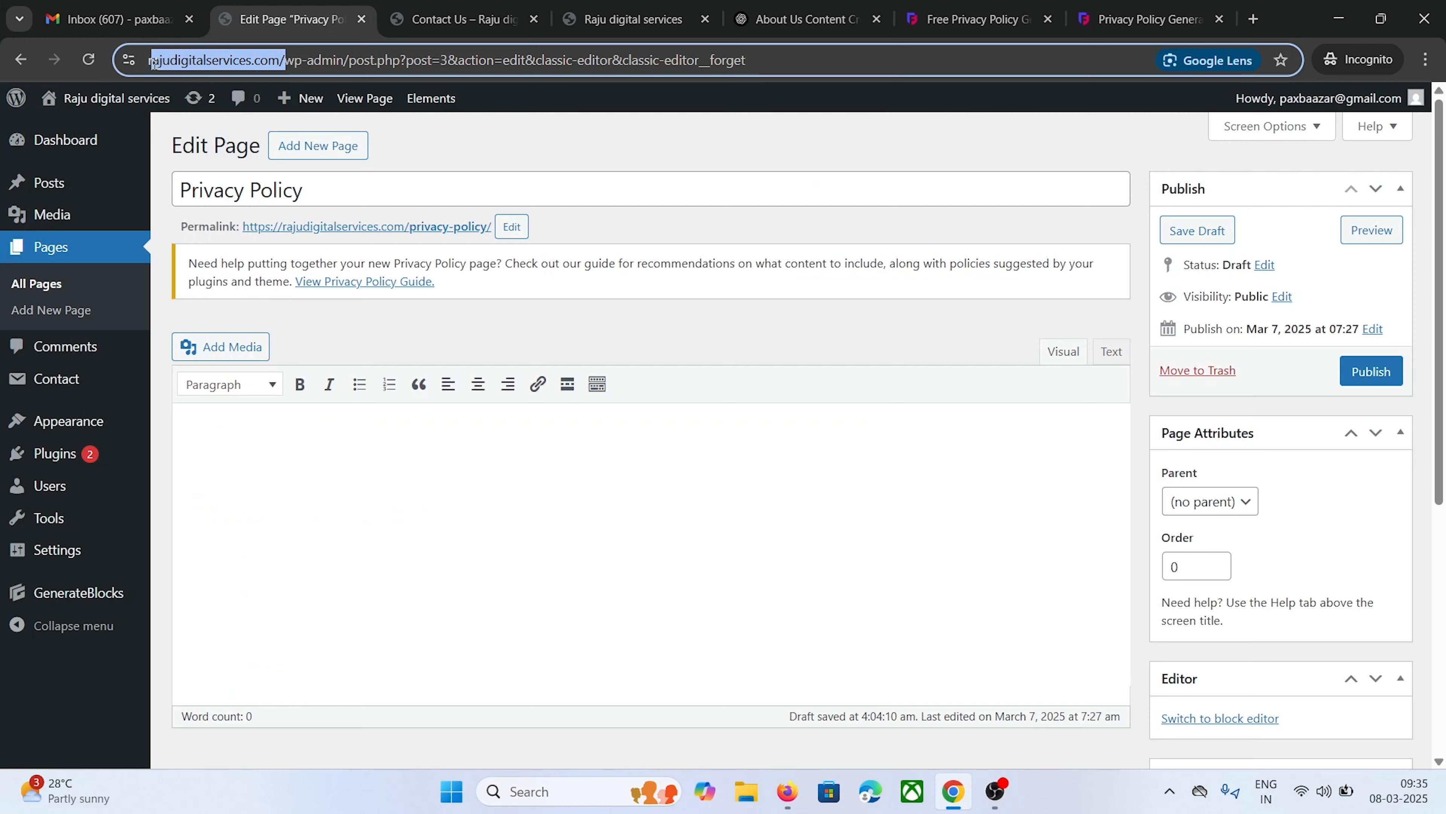
{"action": "right_click", "coordinate": [201, 57]}
{"action": "left_click", "coordinate": [260, 192]}
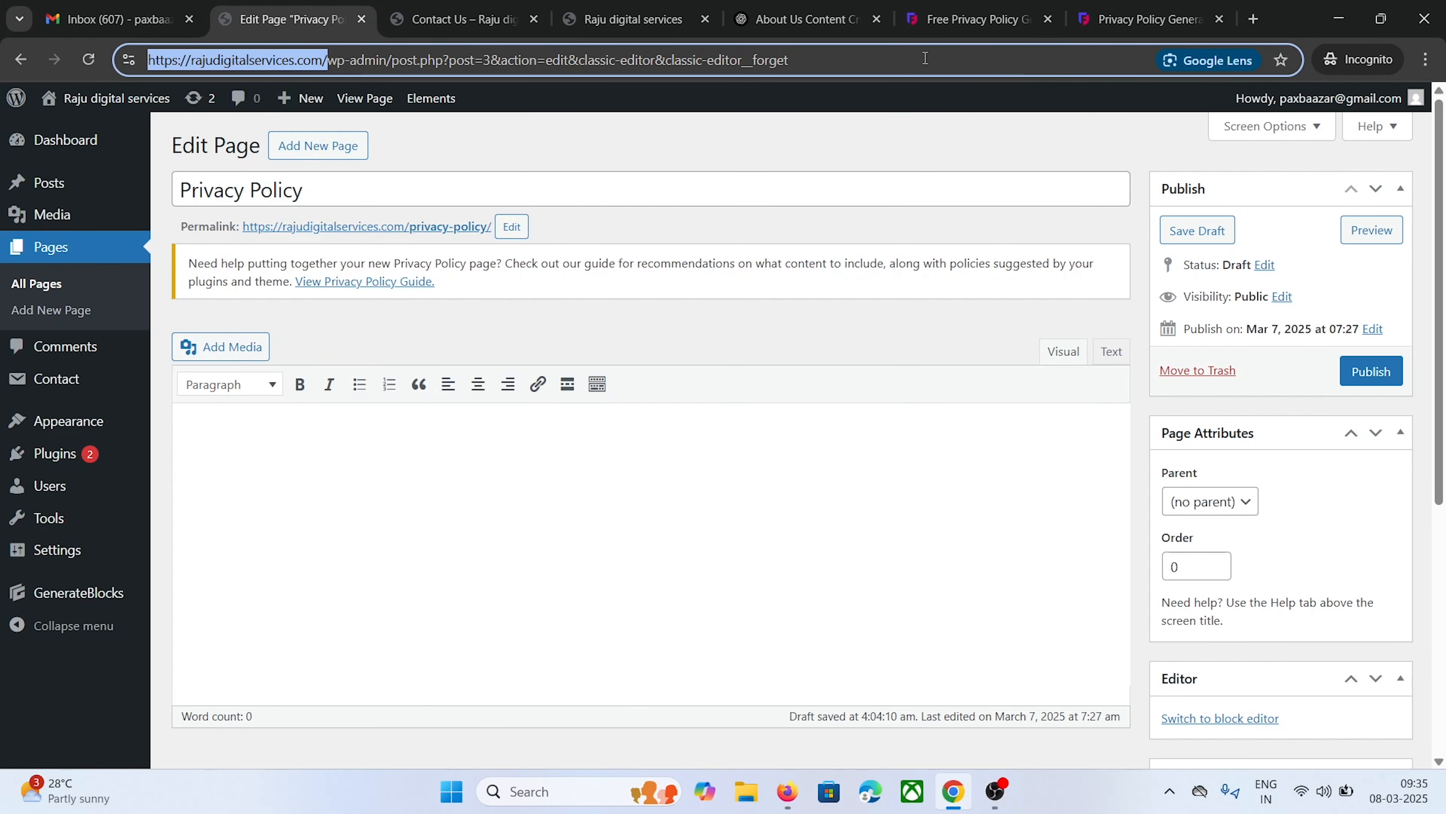
{"action": "left_click", "coordinate": [1144, 19]}
{"action": "right_click", "coordinate": [301, 396]}
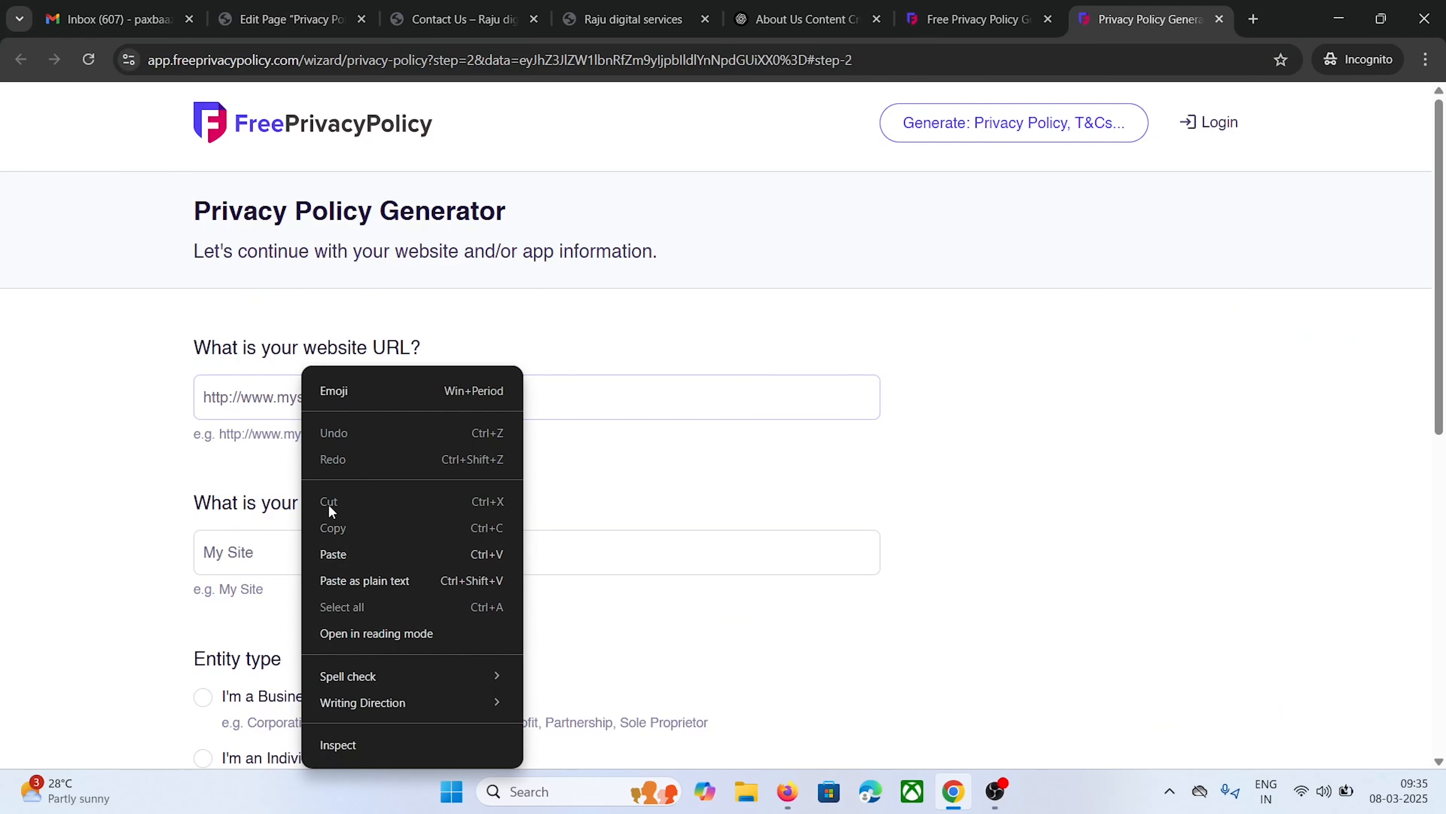
{"action": "left_click", "coordinate": [340, 551]}
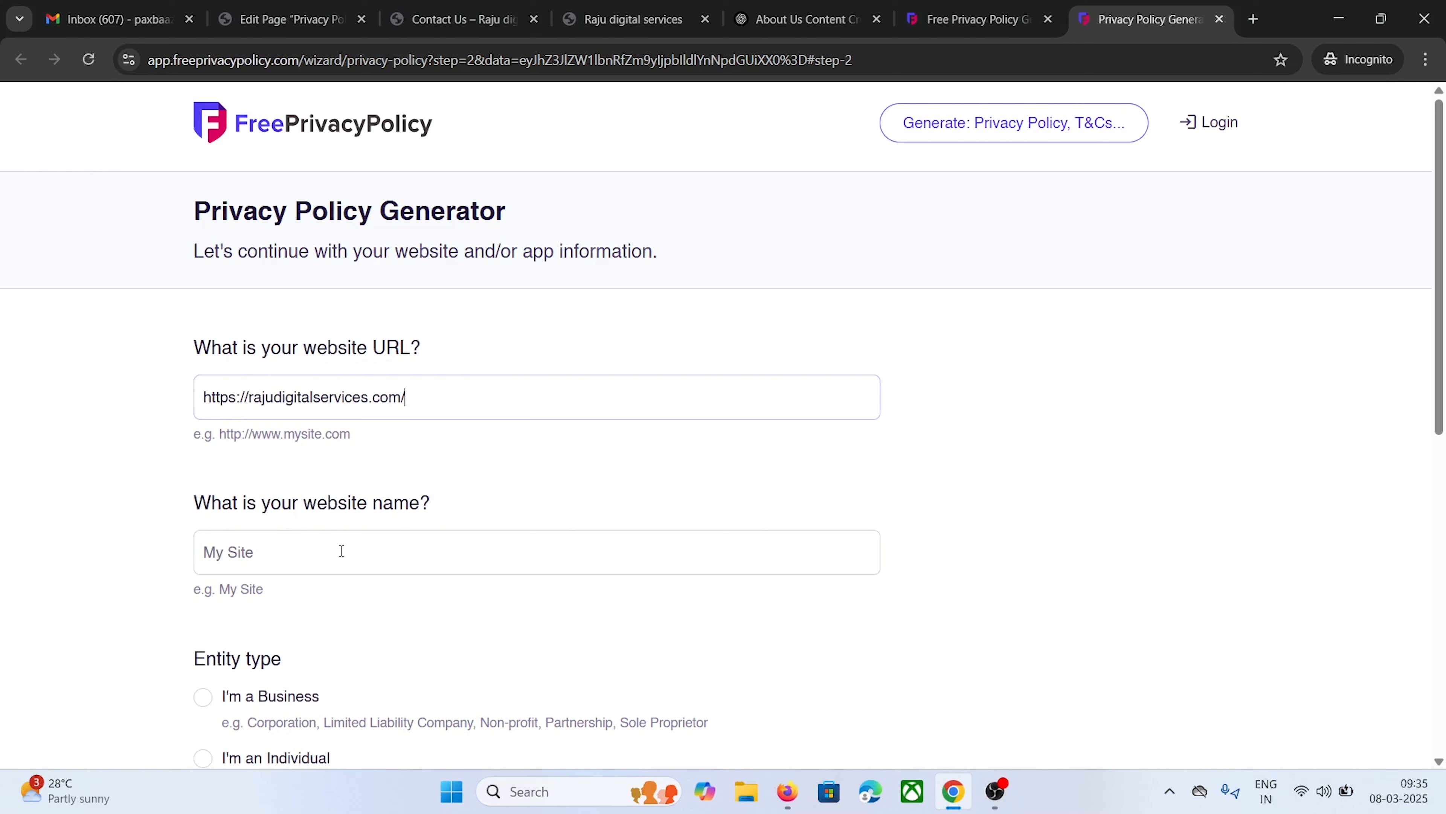
{"action": "left_click", "coordinate": [342, 551]}
{"action": "type", "text": "Raju Digital"}
{"action": "type", "text": "Services"}
Set the owner as an individual in India, Andhra Pradesh, and advance to Step 3
{"action": "scroll", "coordinate": [341, 551], "scroll_direction": "down", "scroll_amount": 3}
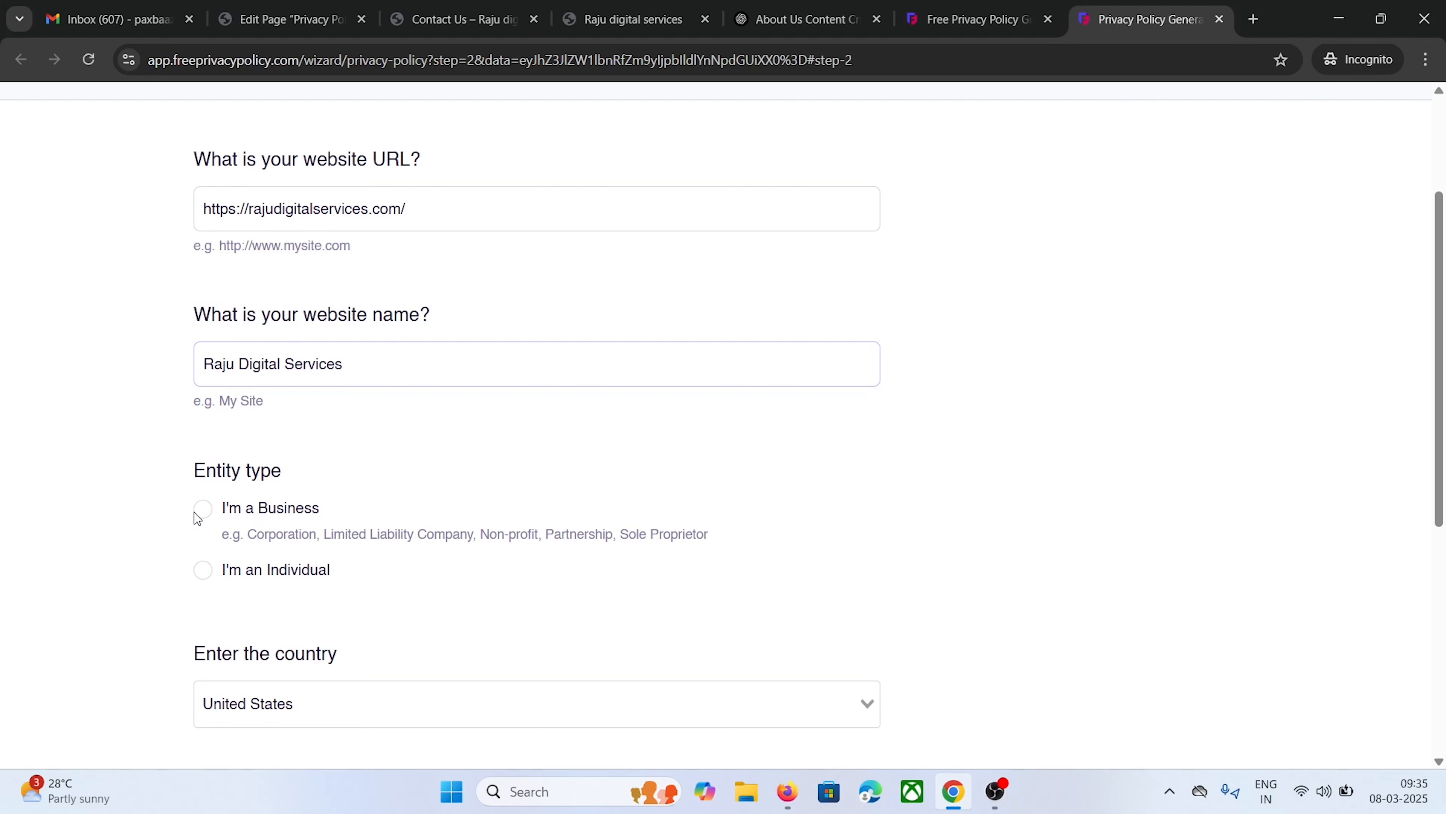
{"action": "left_click", "coordinate": [204, 575]}
{"action": "scroll", "coordinate": [127, 511], "scroll_direction": "down", "scroll_amount": 6}
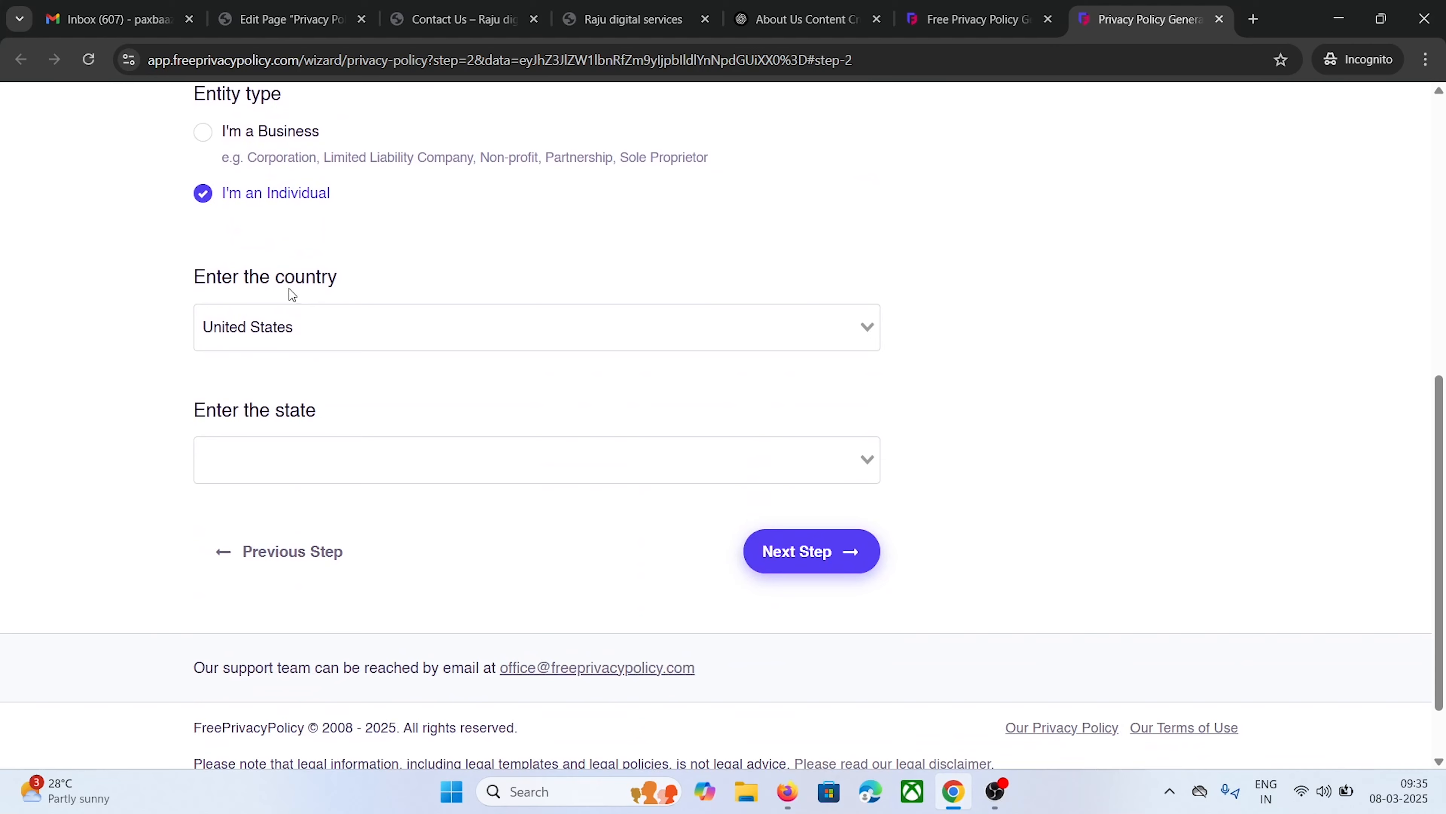
{"action": "left_click", "coordinate": [296, 328]}
{"action": "type", "text": "India"}
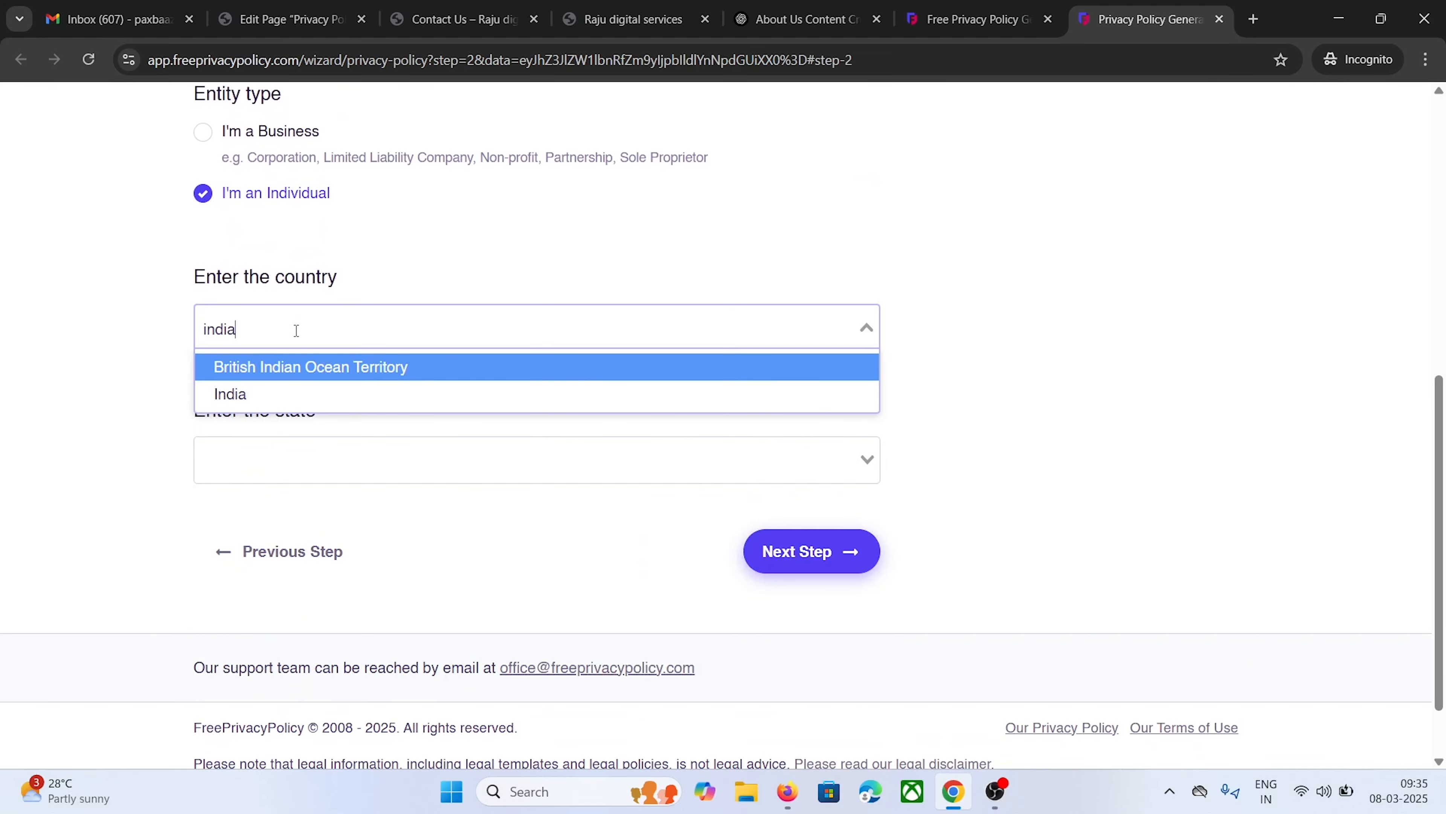
{"action": "key", "text": "Down"}
{"action": "key", "text": "Return"}
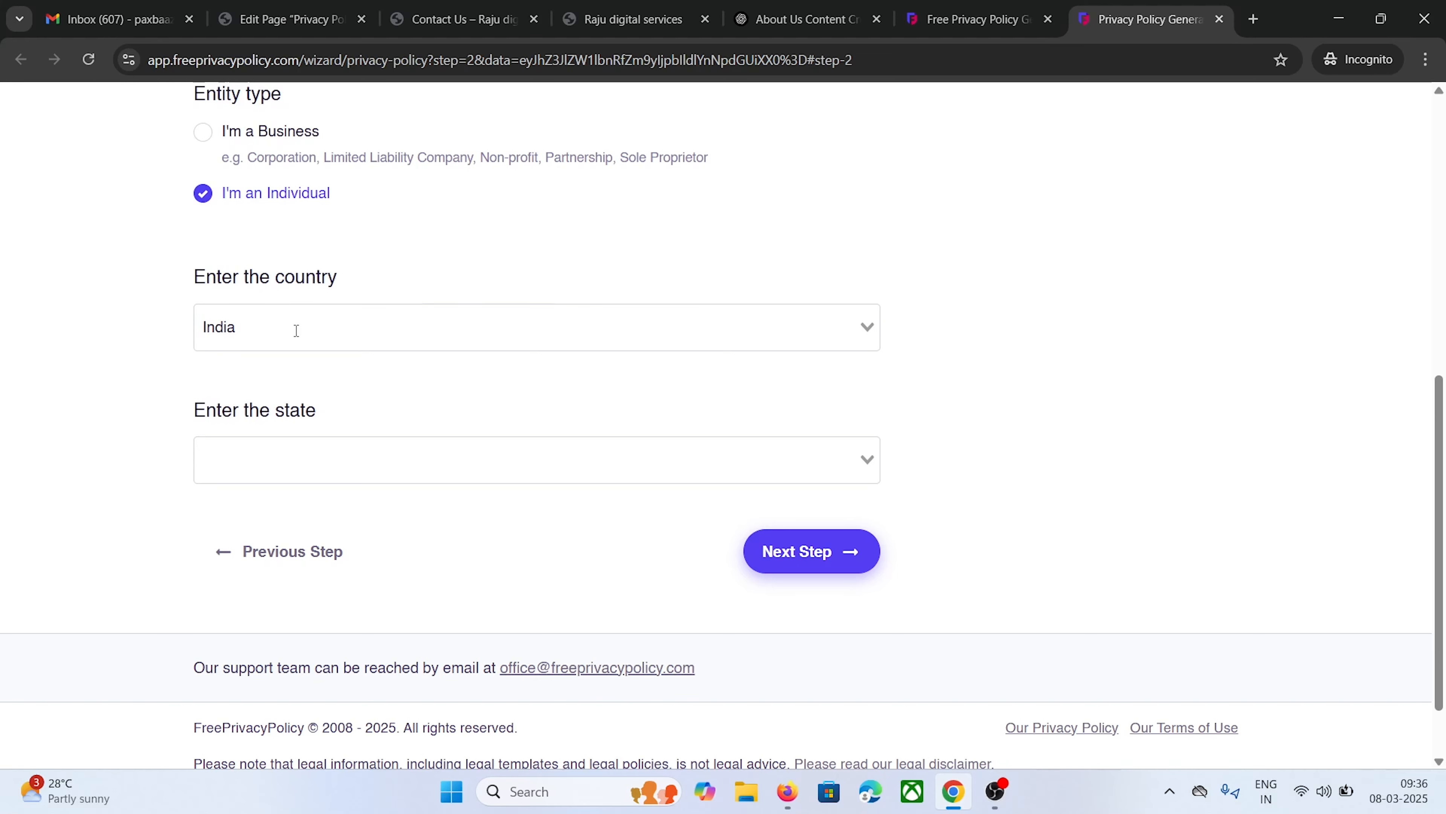
{"action": "scroll", "coordinate": [122, 397], "scroll_direction": "down", "scroll_amount": 1}
{"action": "left_click", "coordinate": [264, 381]}
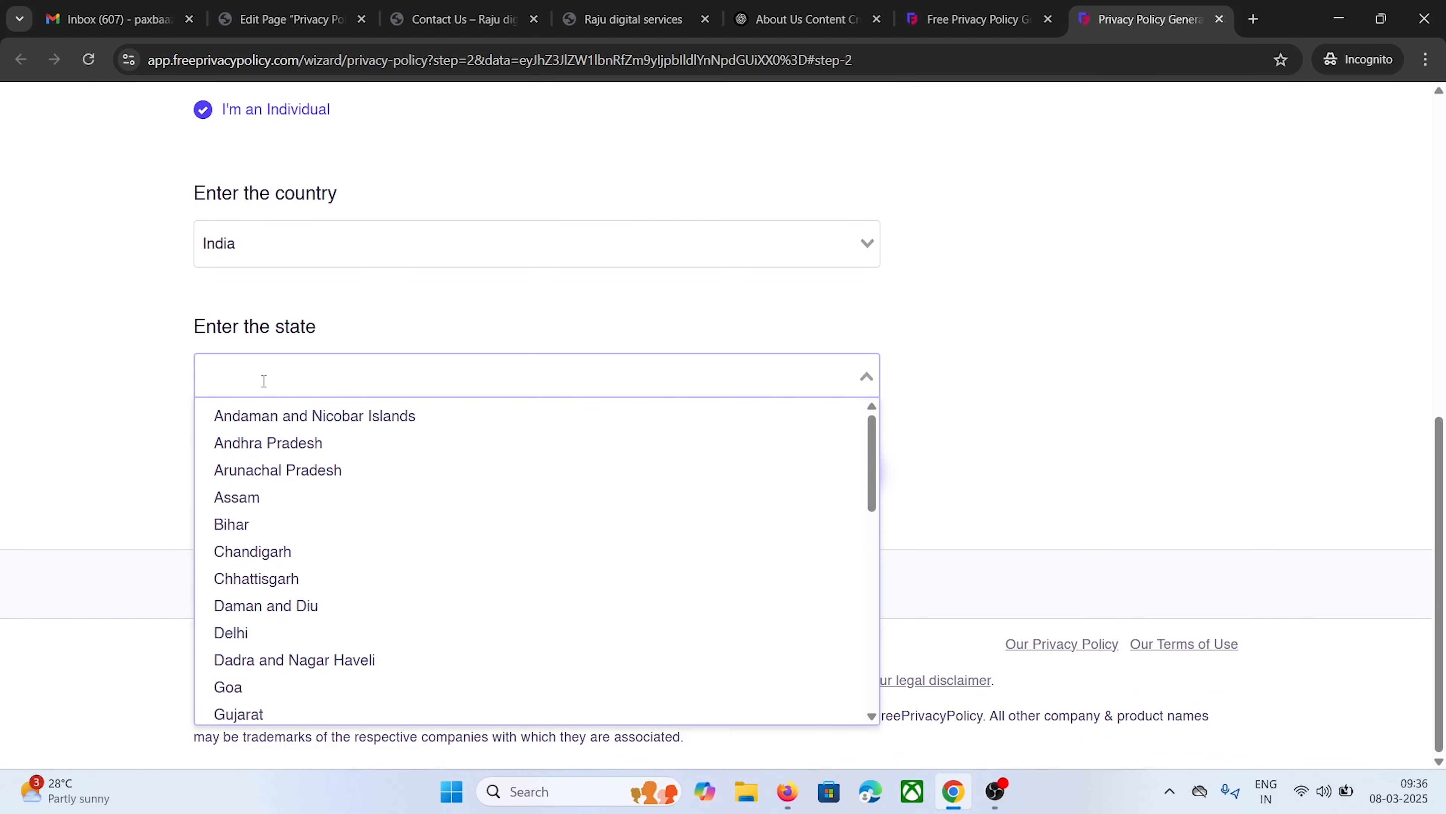
{"action": "left_click", "coordinate": [268, 443]}
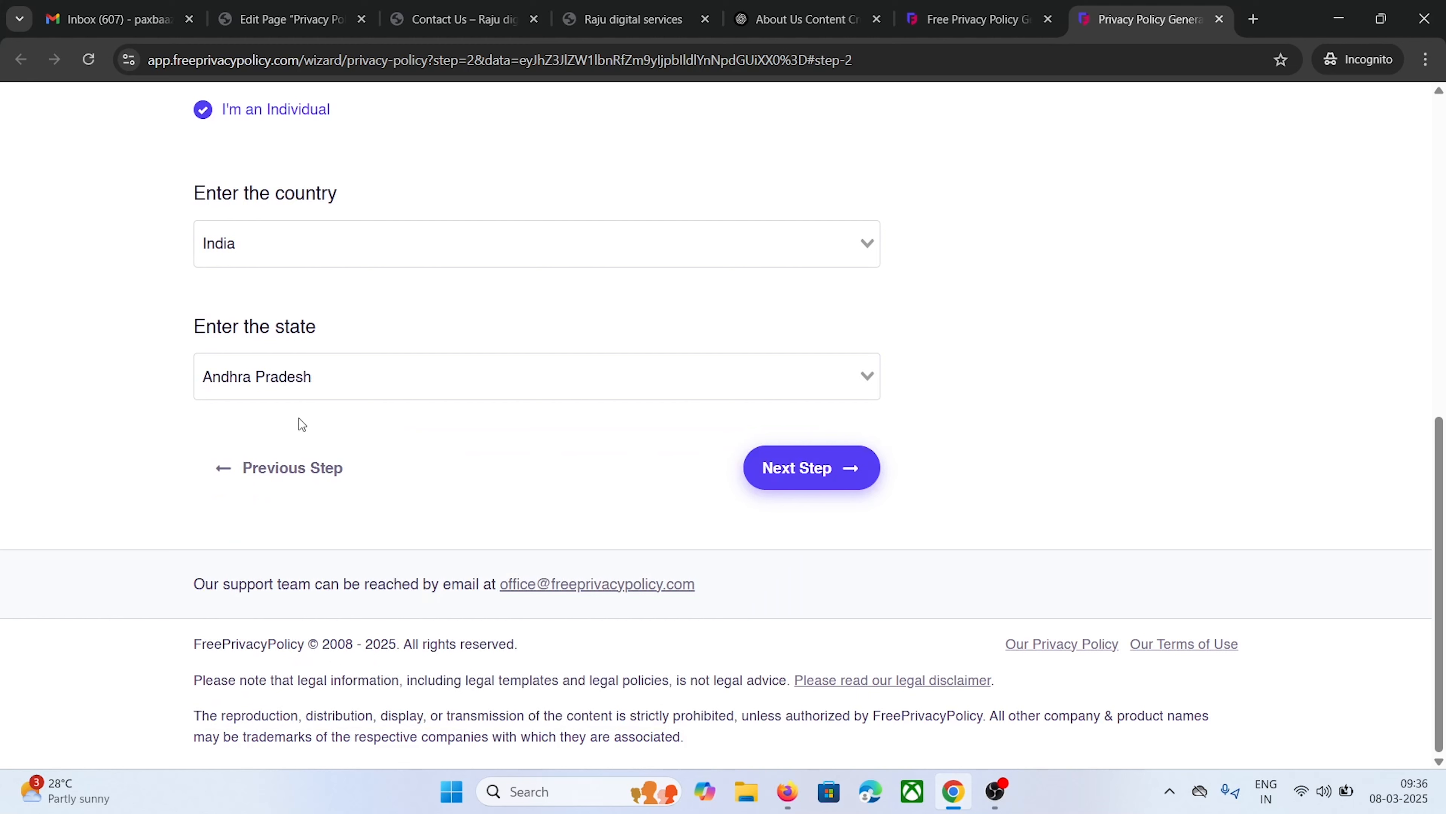
{"action": "left_click", "coordinate": [786, 477]}
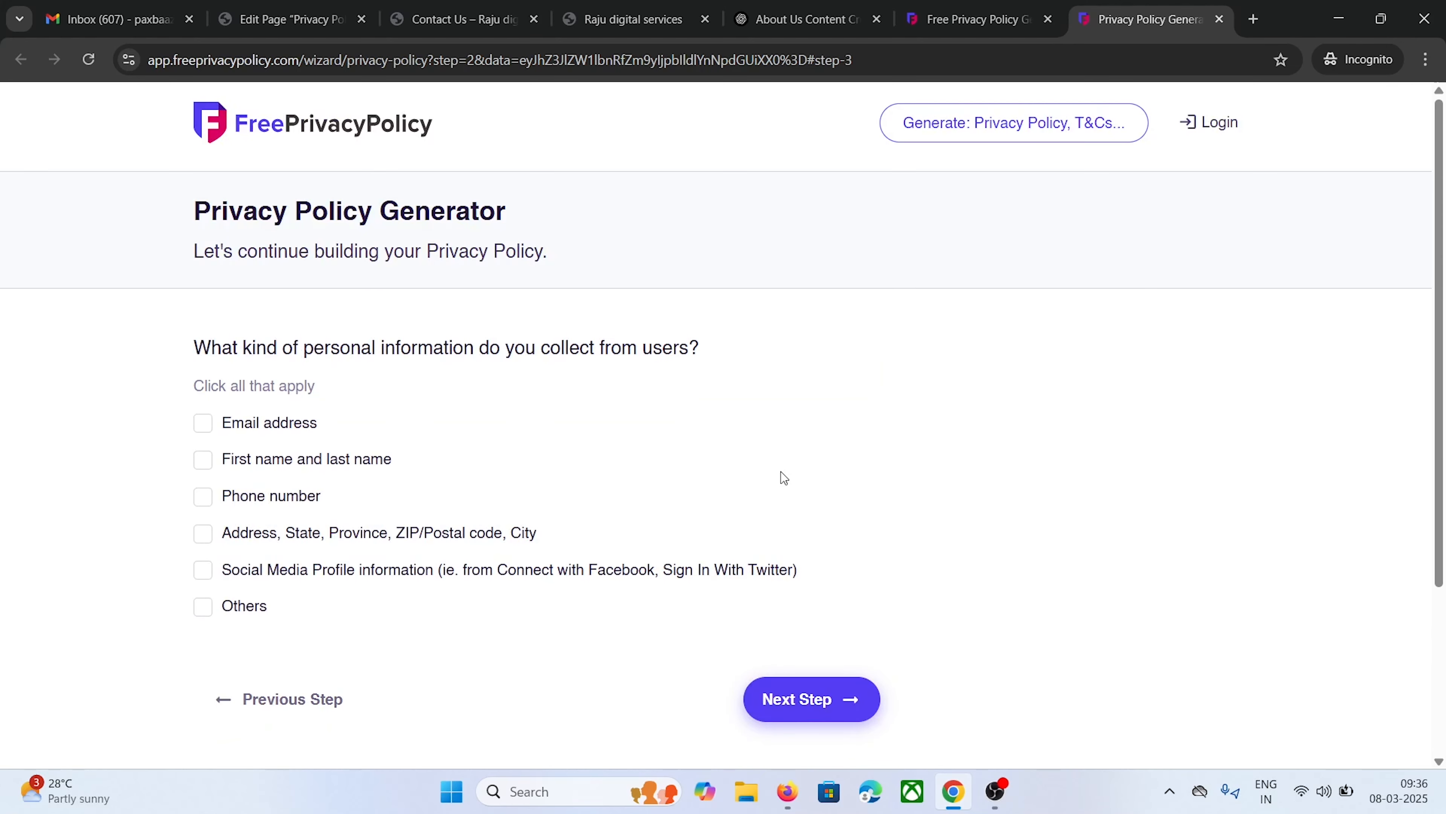
Tick Email address as the collected personal information and advance to Step 4
{"action": "scroll", "coordinate": [196, 377], "scroll_direction": "down", "scroll_amount": 1}
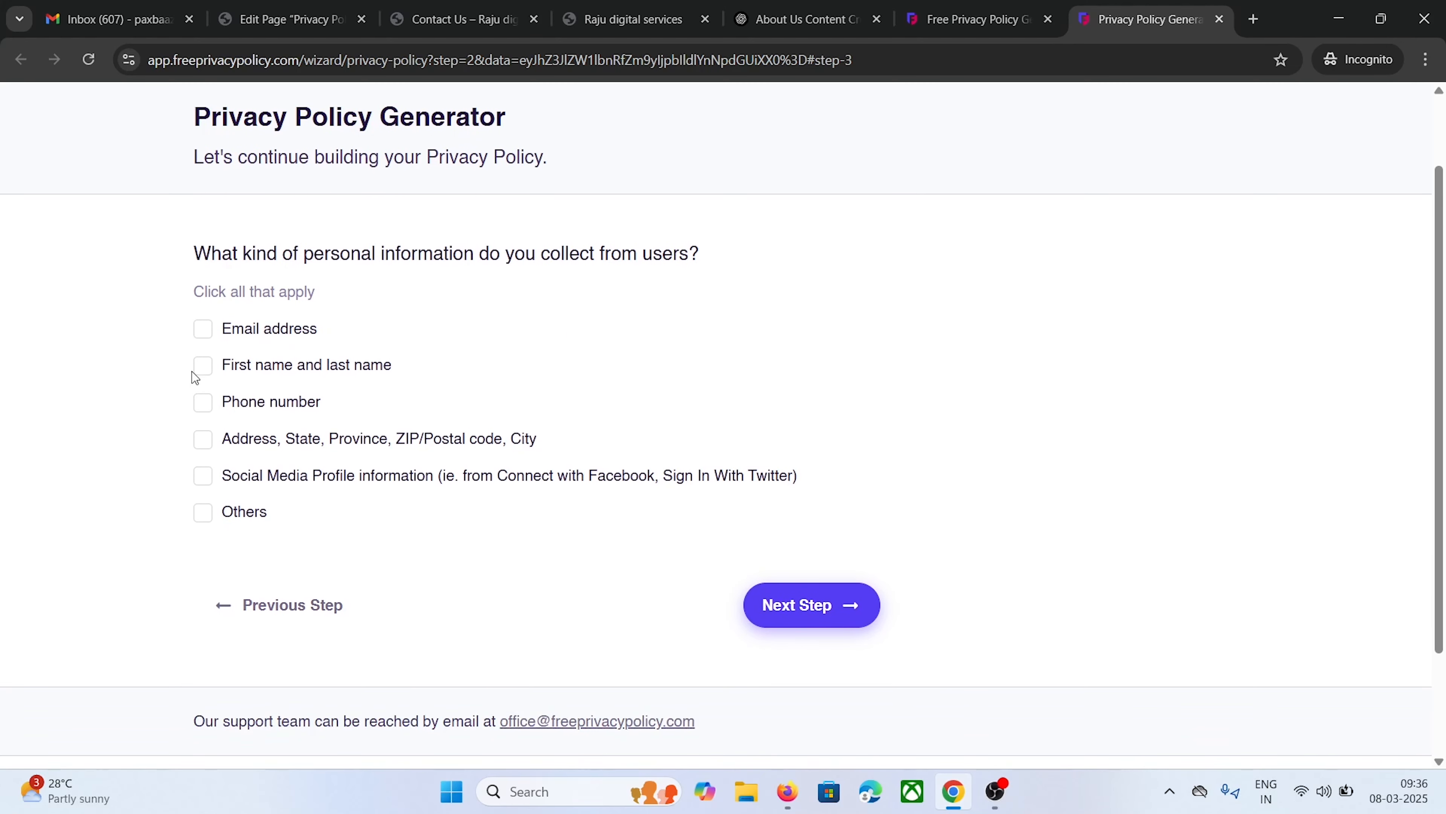
{"action": "left_click", "coordinate": [204, 336]}
{"action": "left_click", "coordinate": [204, 336]}
{"action": "left_click", "coordinate": [203, 332]}
{"action": "left_click", "coordinate": [789, 611]}
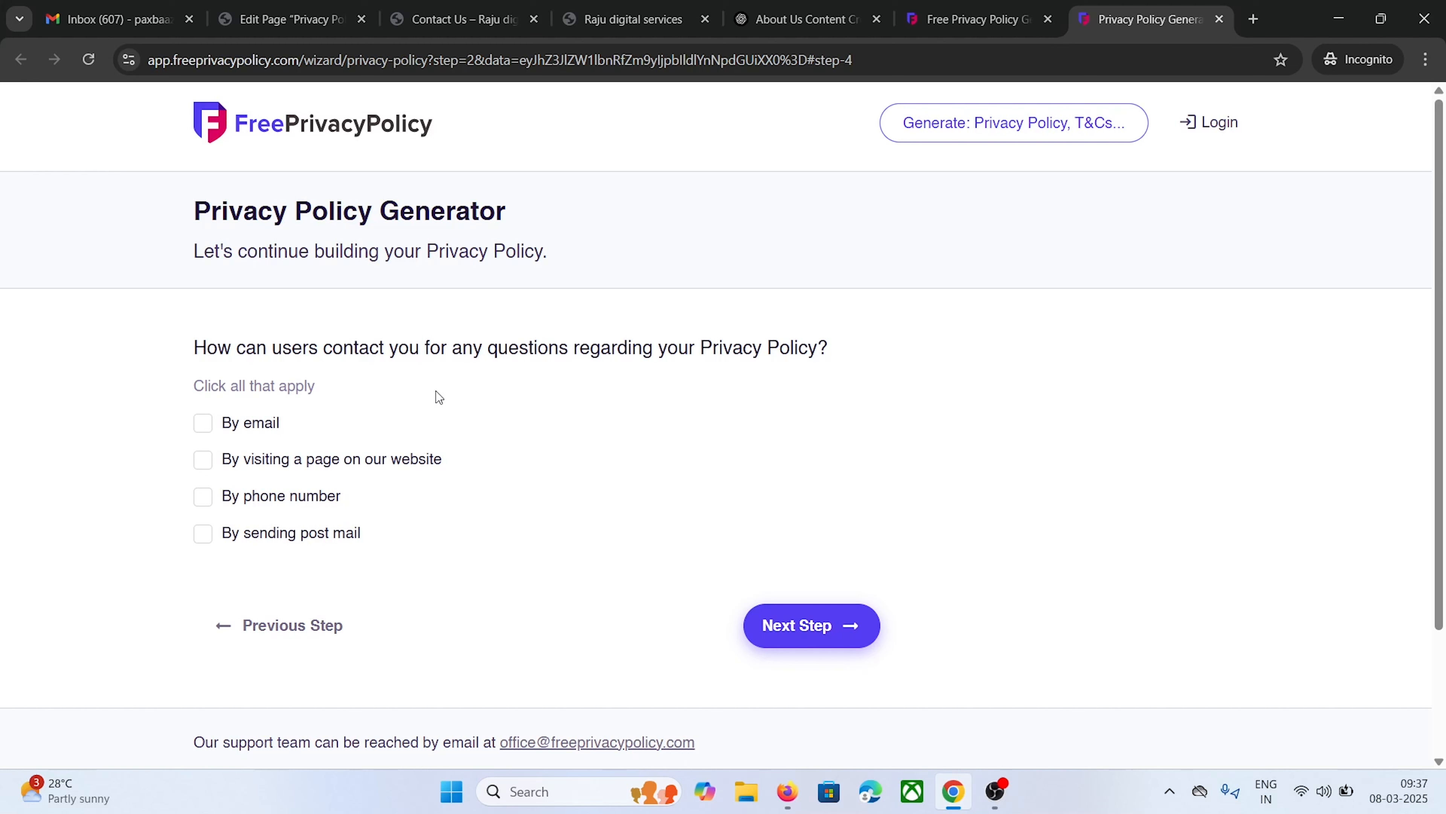
Choose 'By email' as the contact method and enter the site's contact e-mail address
{"action": "left_click", "coordinate": [207, 424]}
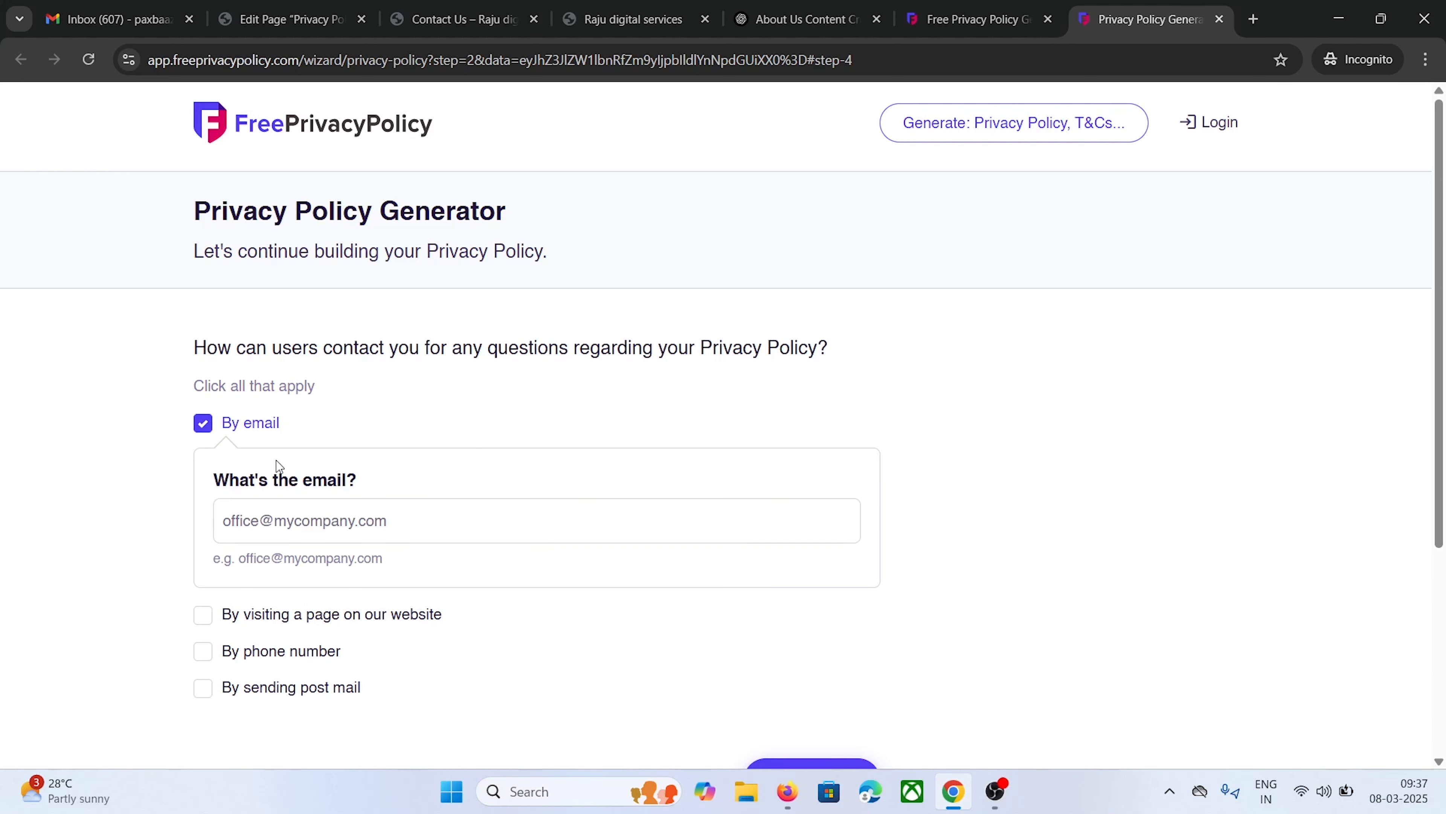
{"action": "left_click", "coordinate": [266, 517]}
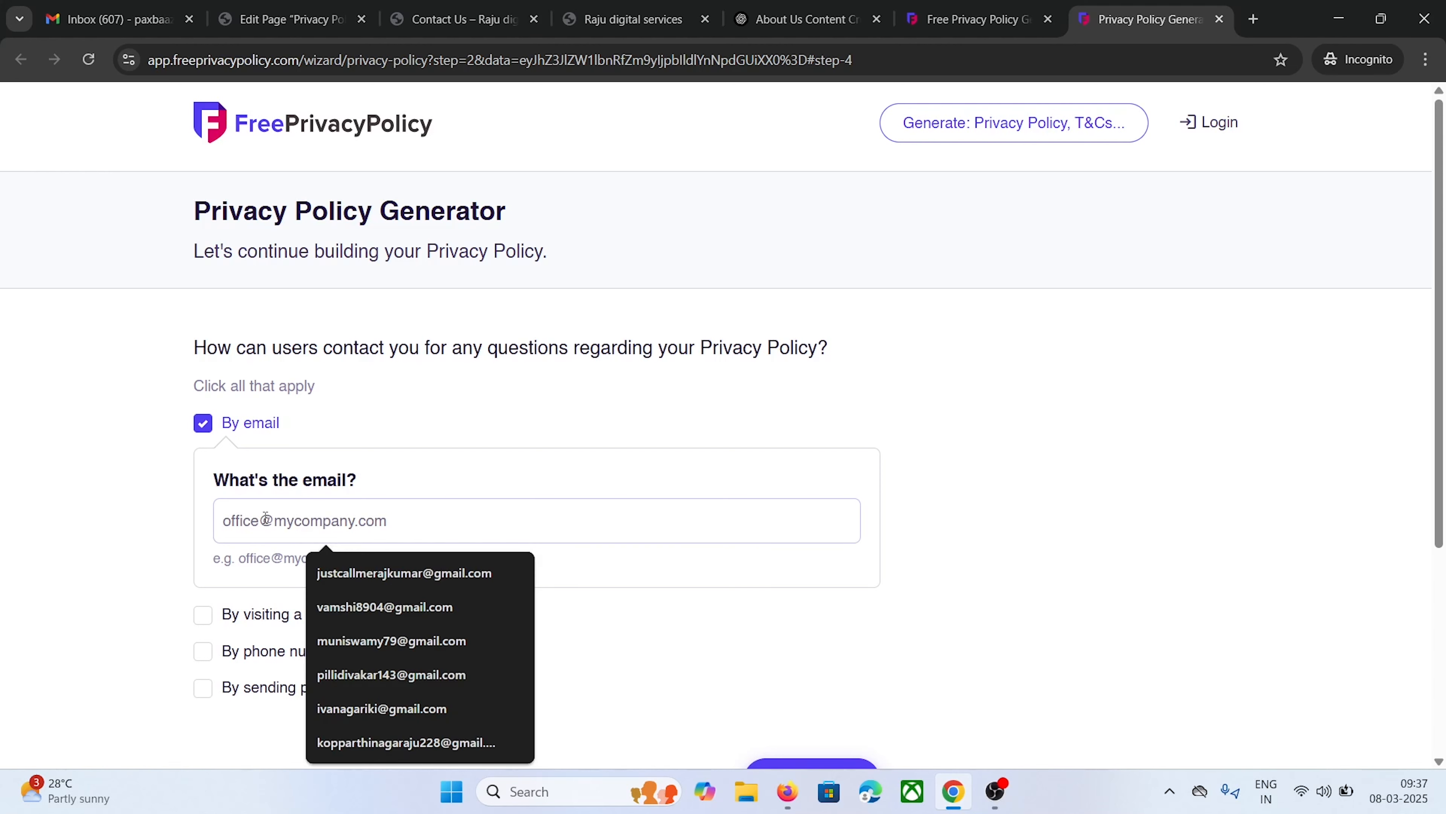
{"action": "type", "text": "pa"}
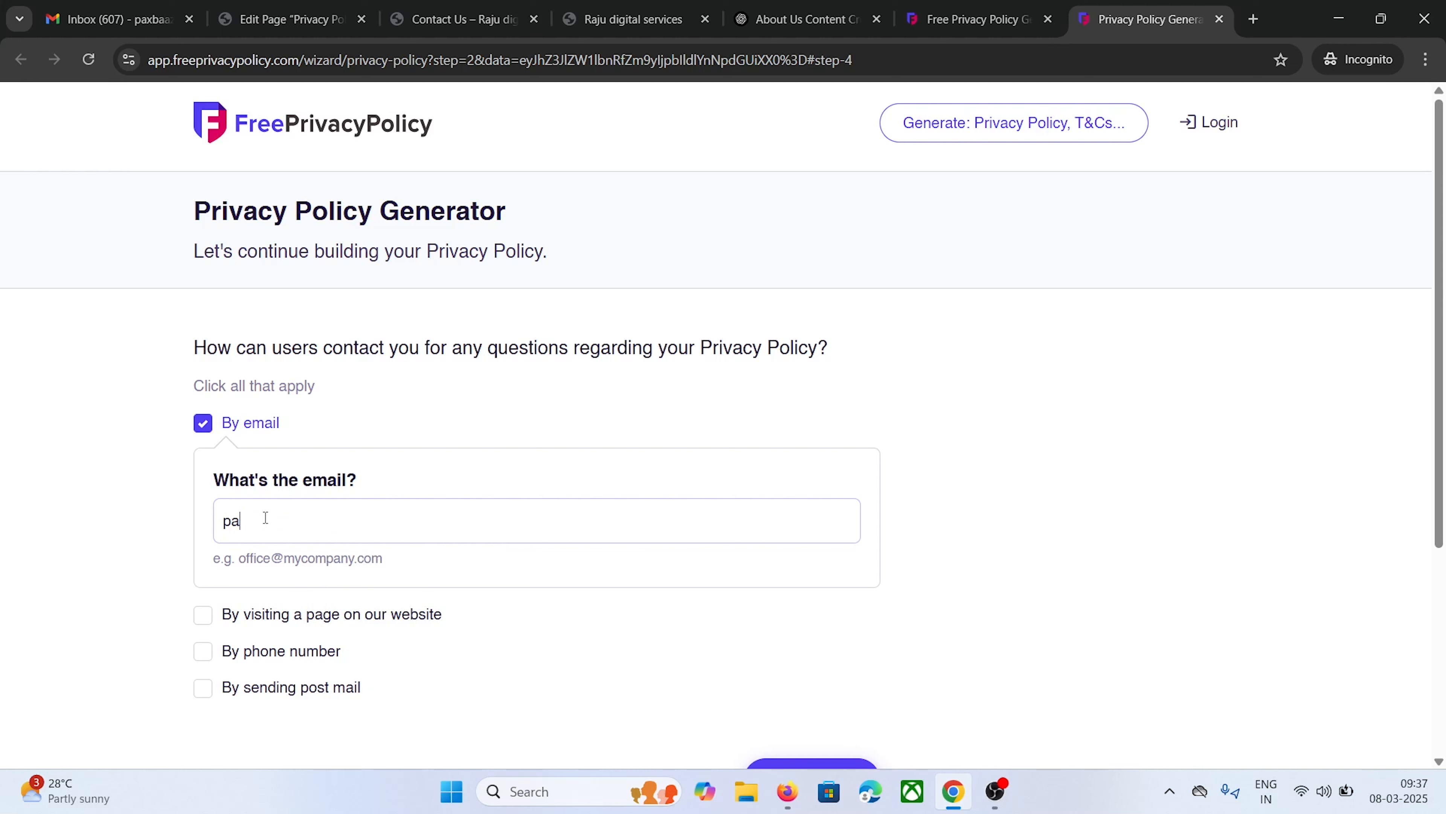
{"action": "key", "text": "BackSpace"}
{"action": "key", "text": "BackSpace"}
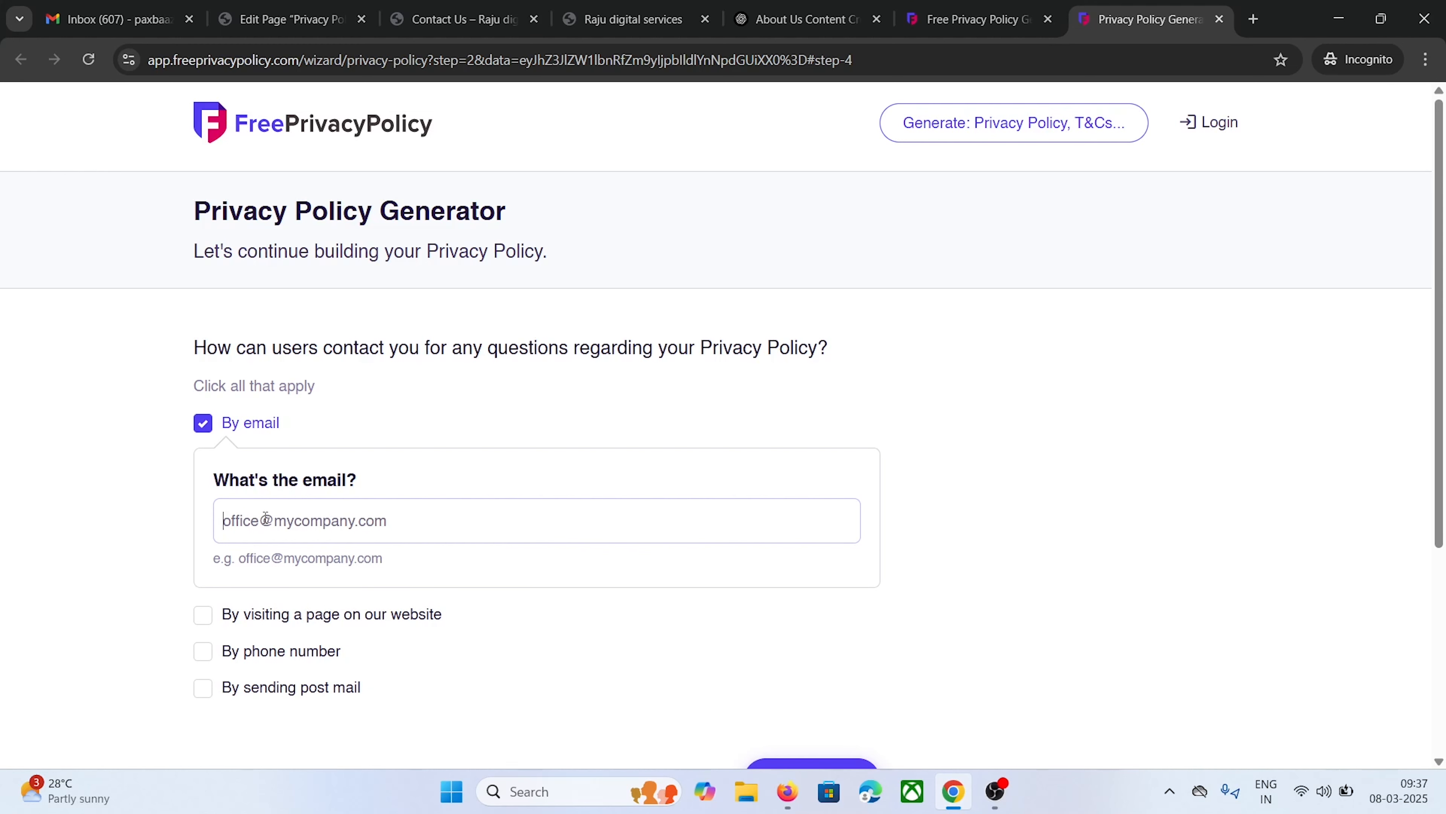
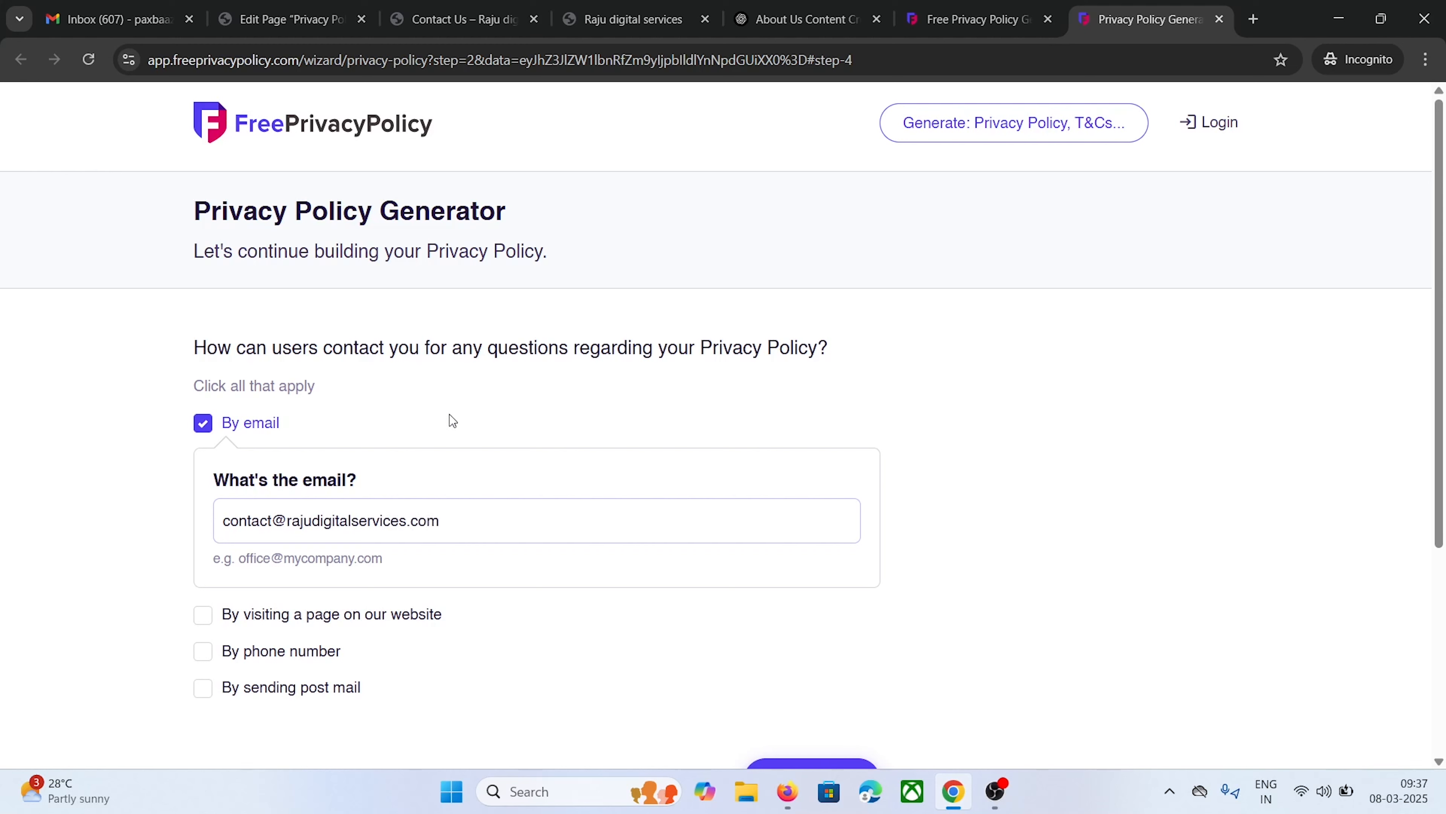
{"action": "scroll", "coordinate": [901, 388], "scroll_direction": "down", "scroll_amount": 5}
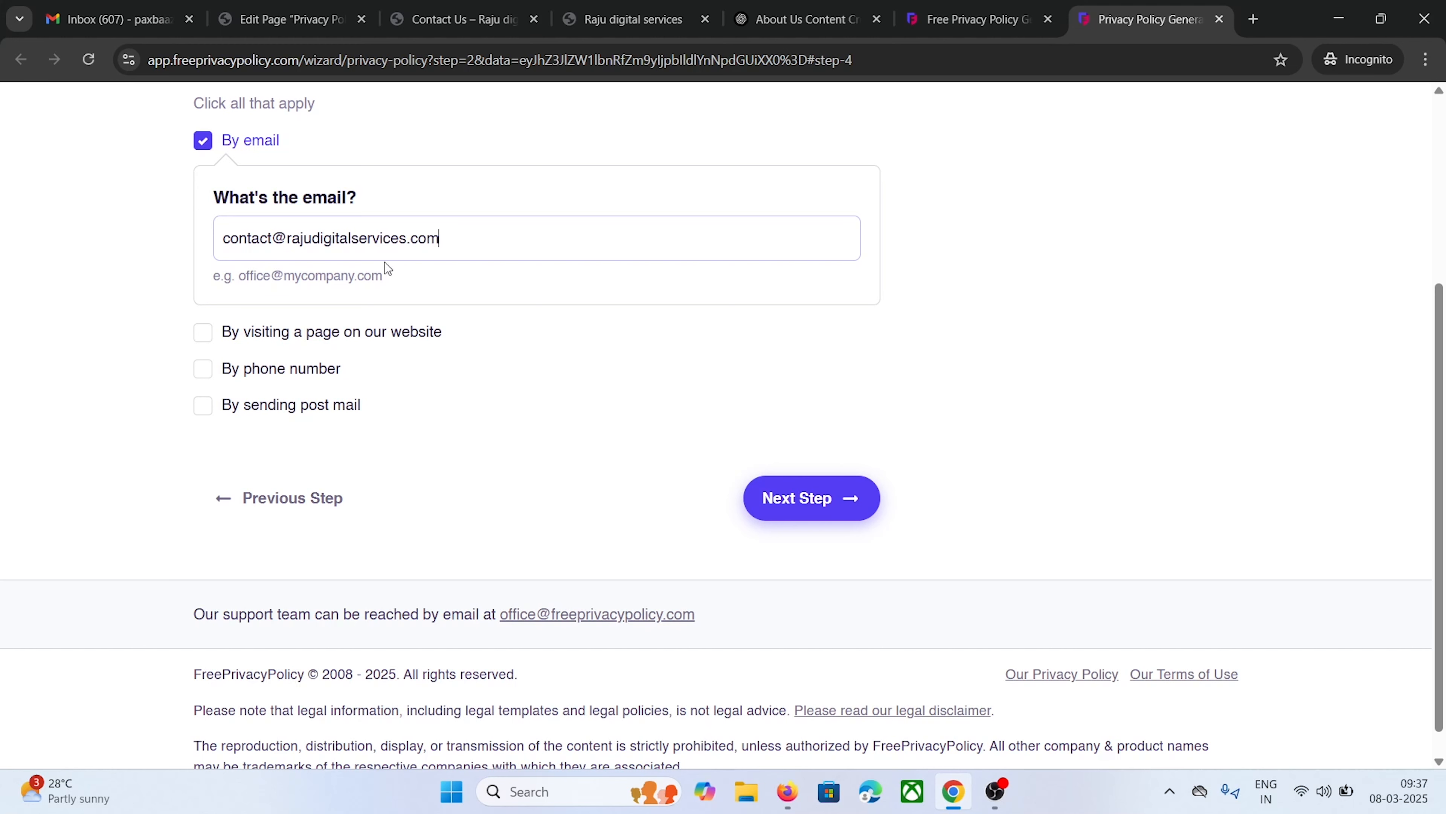
Decline the Professional Privacy Policy upgrade and proceed to the final delivery step
{"action": "left_click", "coordinate": [803, 511]}
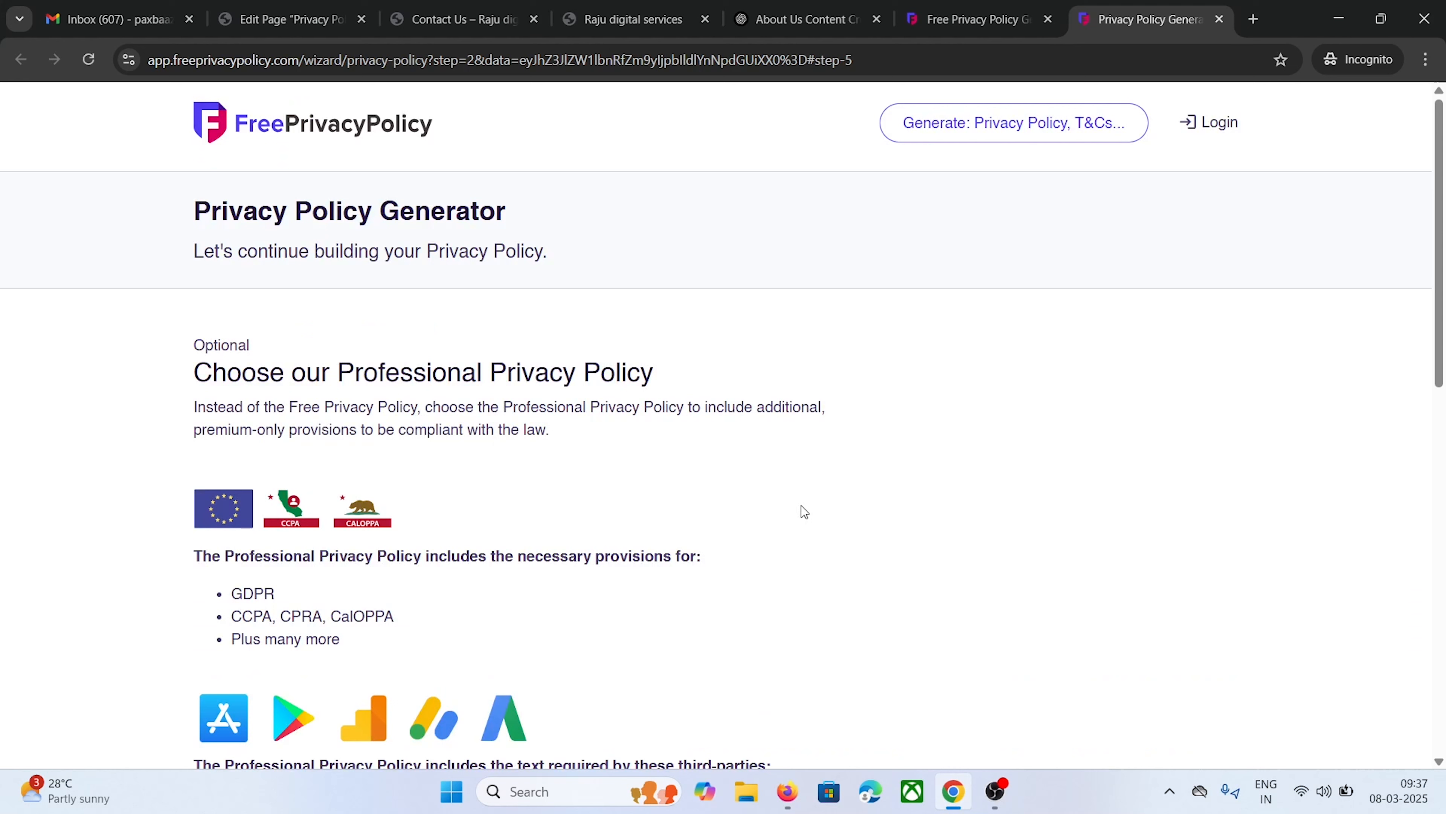
{"action": "scroll", "coordinate": [824, 397], "scroll_direction": "down", "scroll_amount": 10}
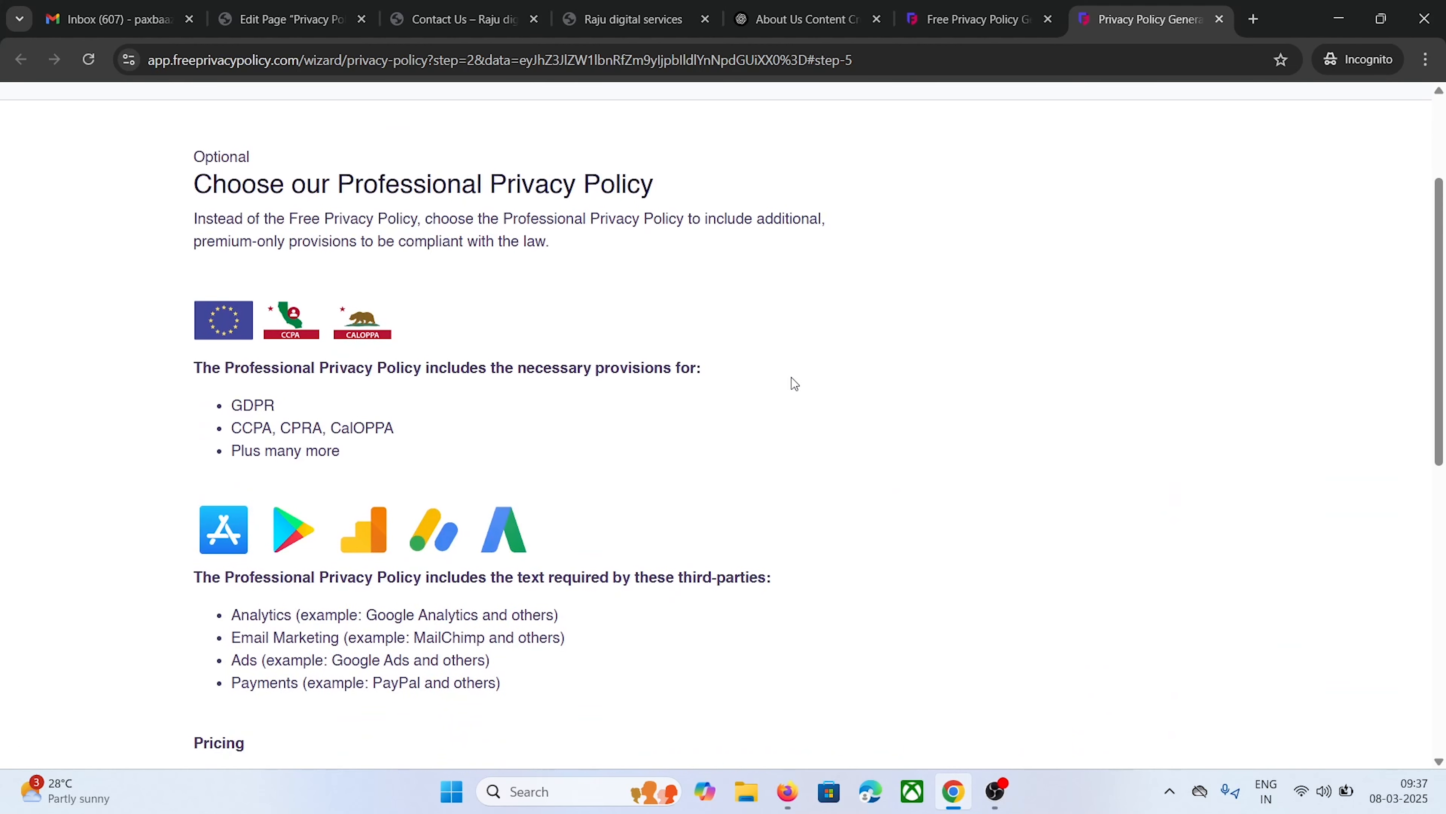
{"action": "scroll", "coordinate": [175, 407], "scroll_direction": "down", "scroll_amount": 2}
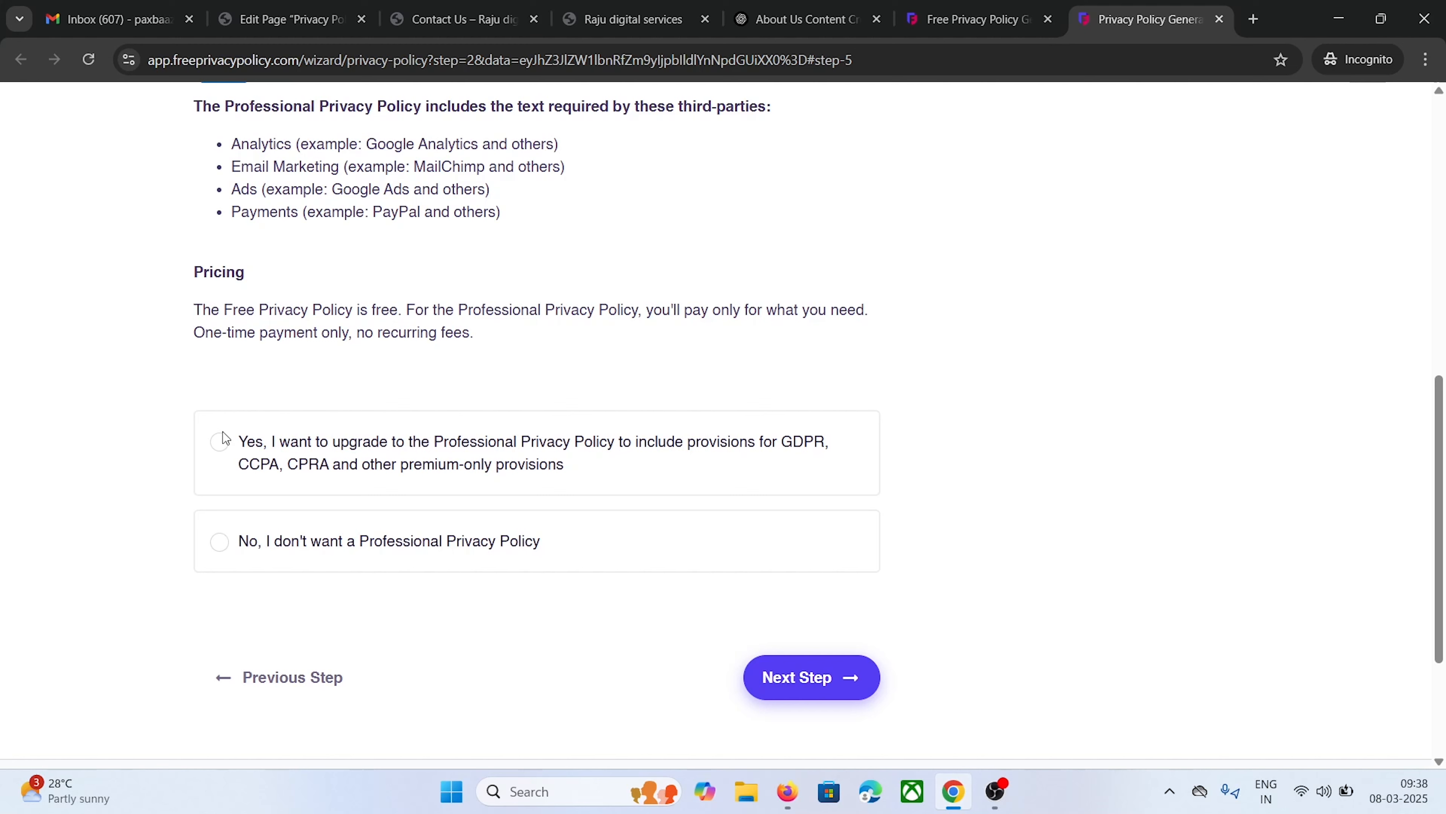
{"action": "left_click", "coordinate": [221, 542]}
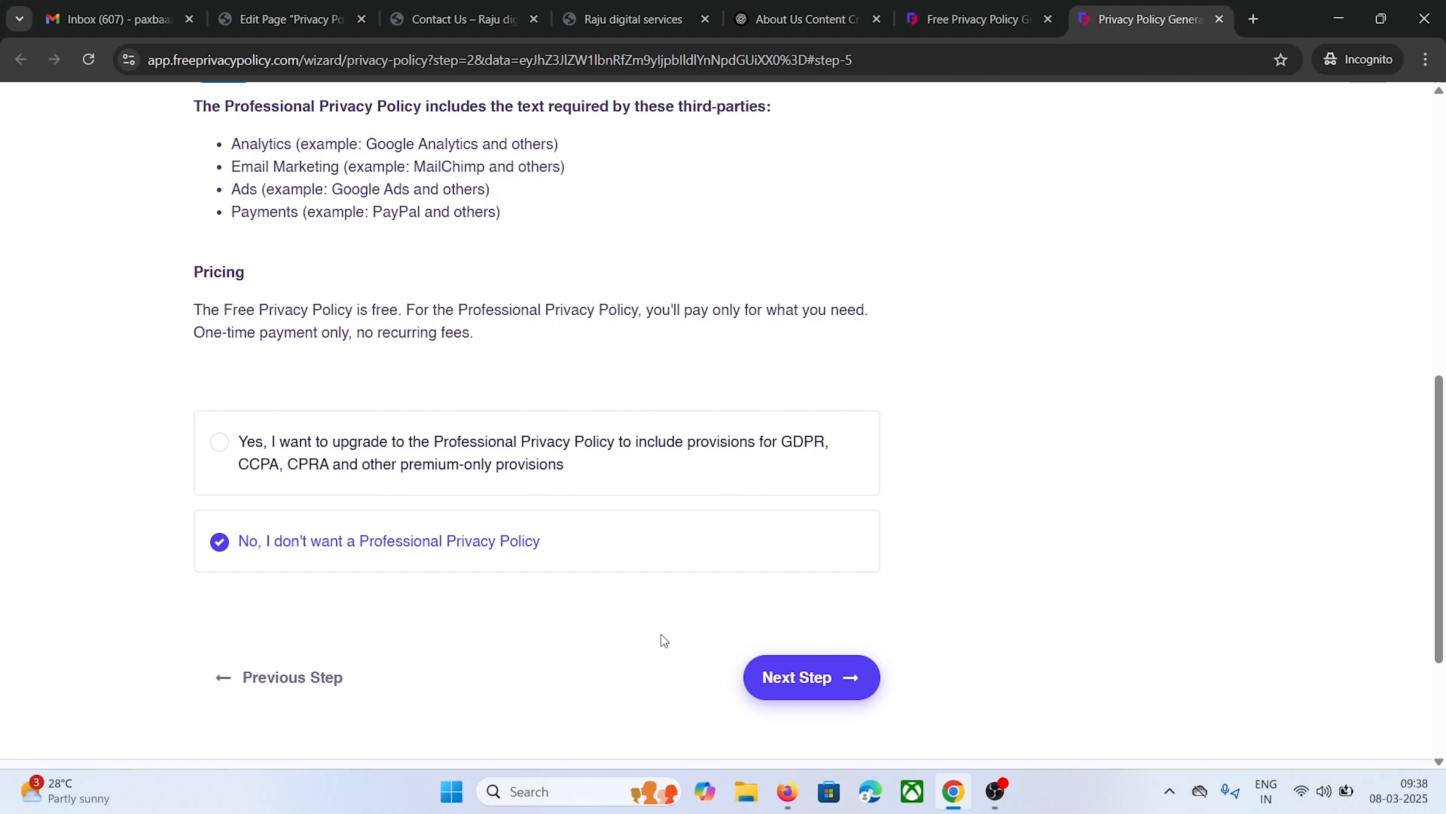
{"action": "left_click", "coordinate": [804, 688]}
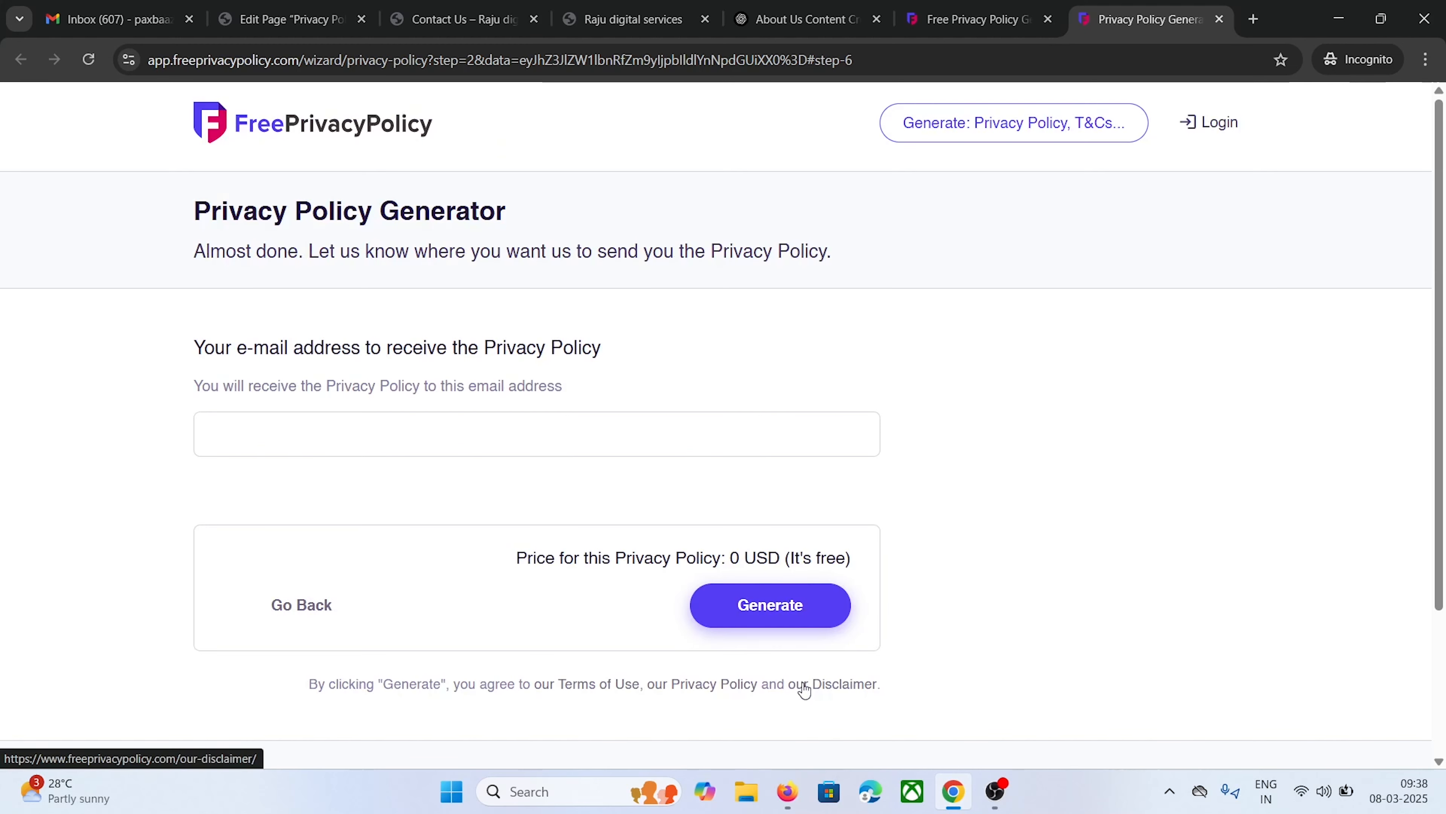
Enter your delivery e-mail address and generate the privacy policy
{"action": "left_click_drag", "start_coordinate": [151, 336], "coordinate": [644, 340]}
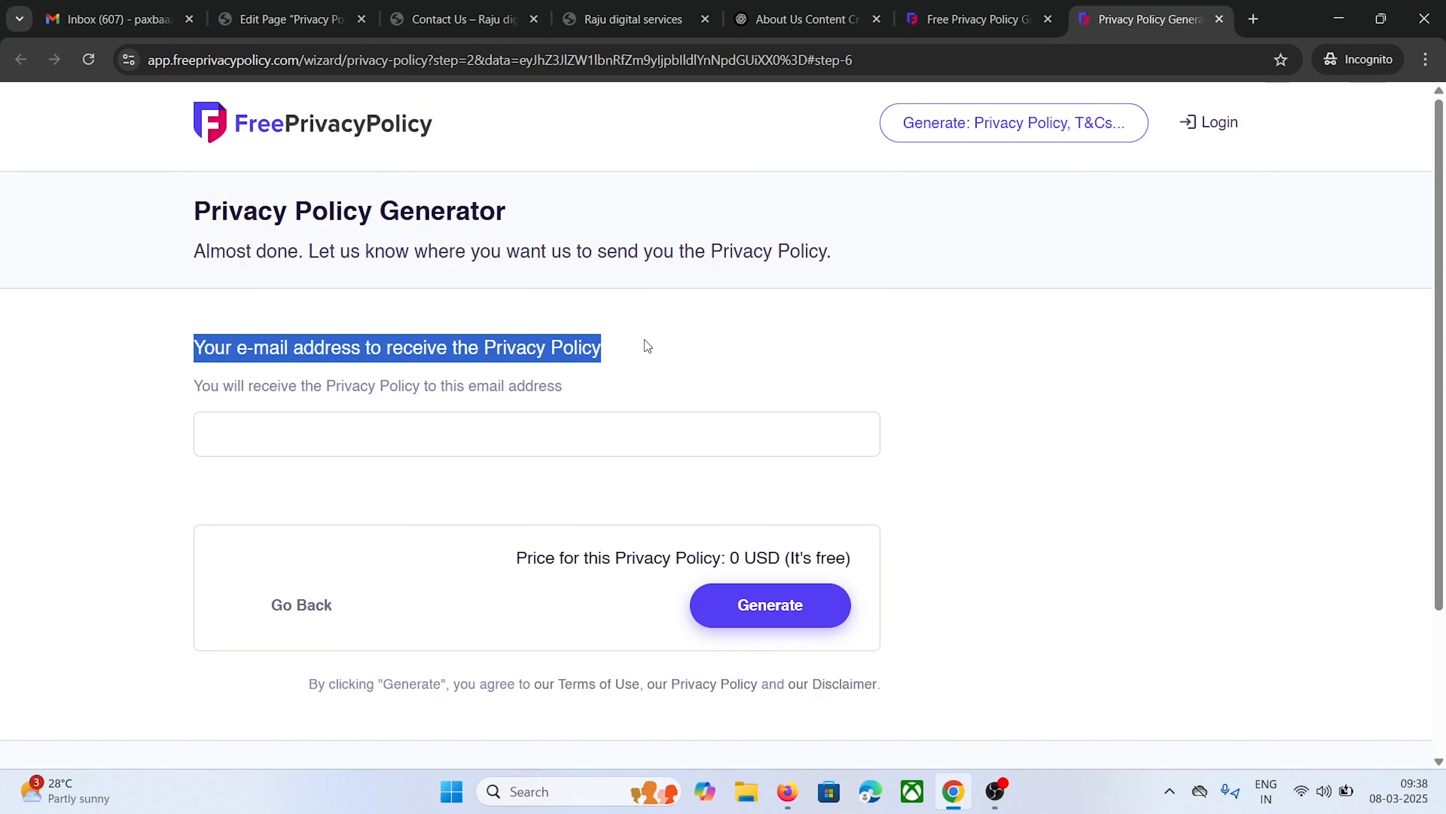
{"action": "left_click", "coordinate": [264, 438]}
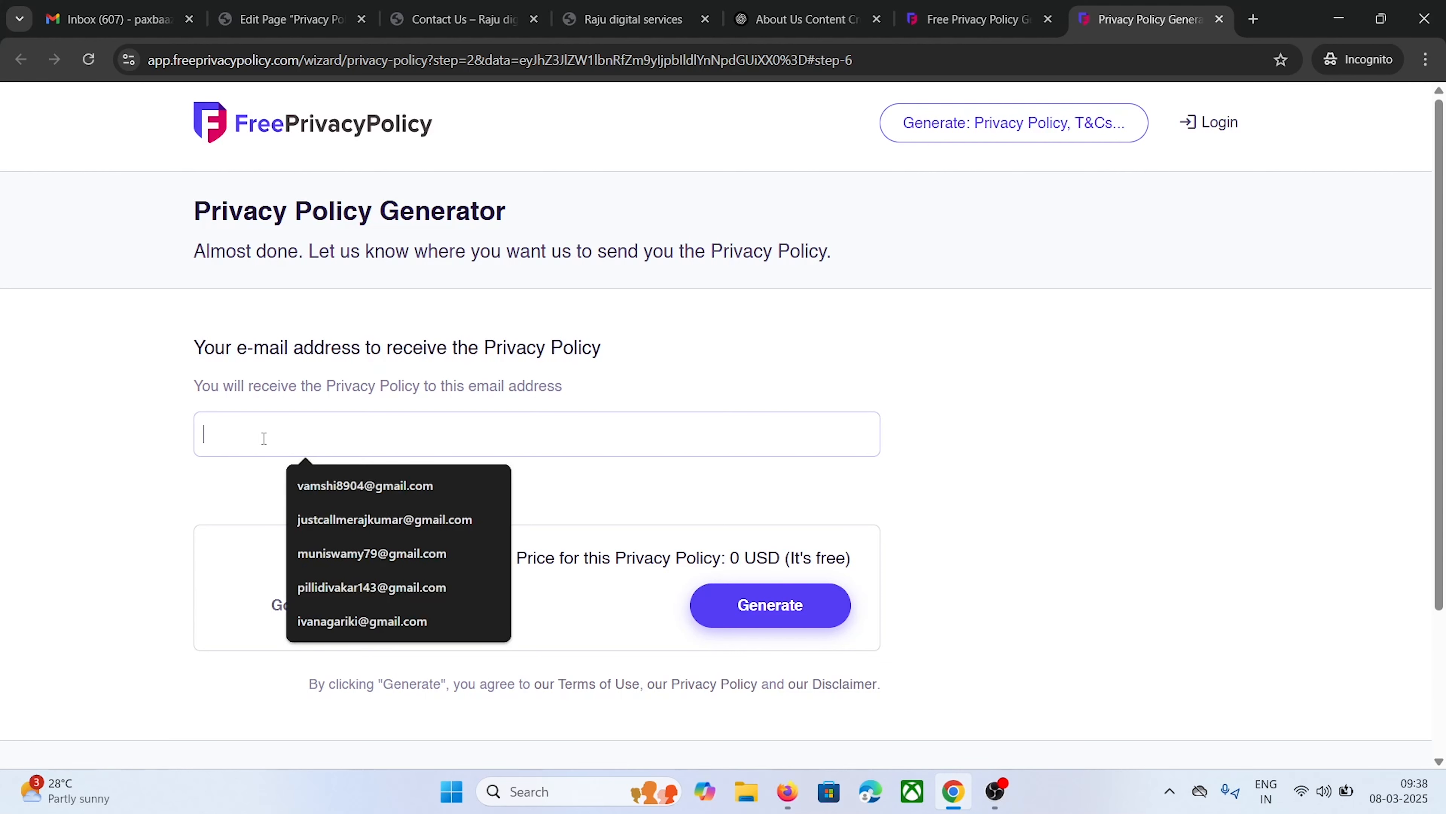
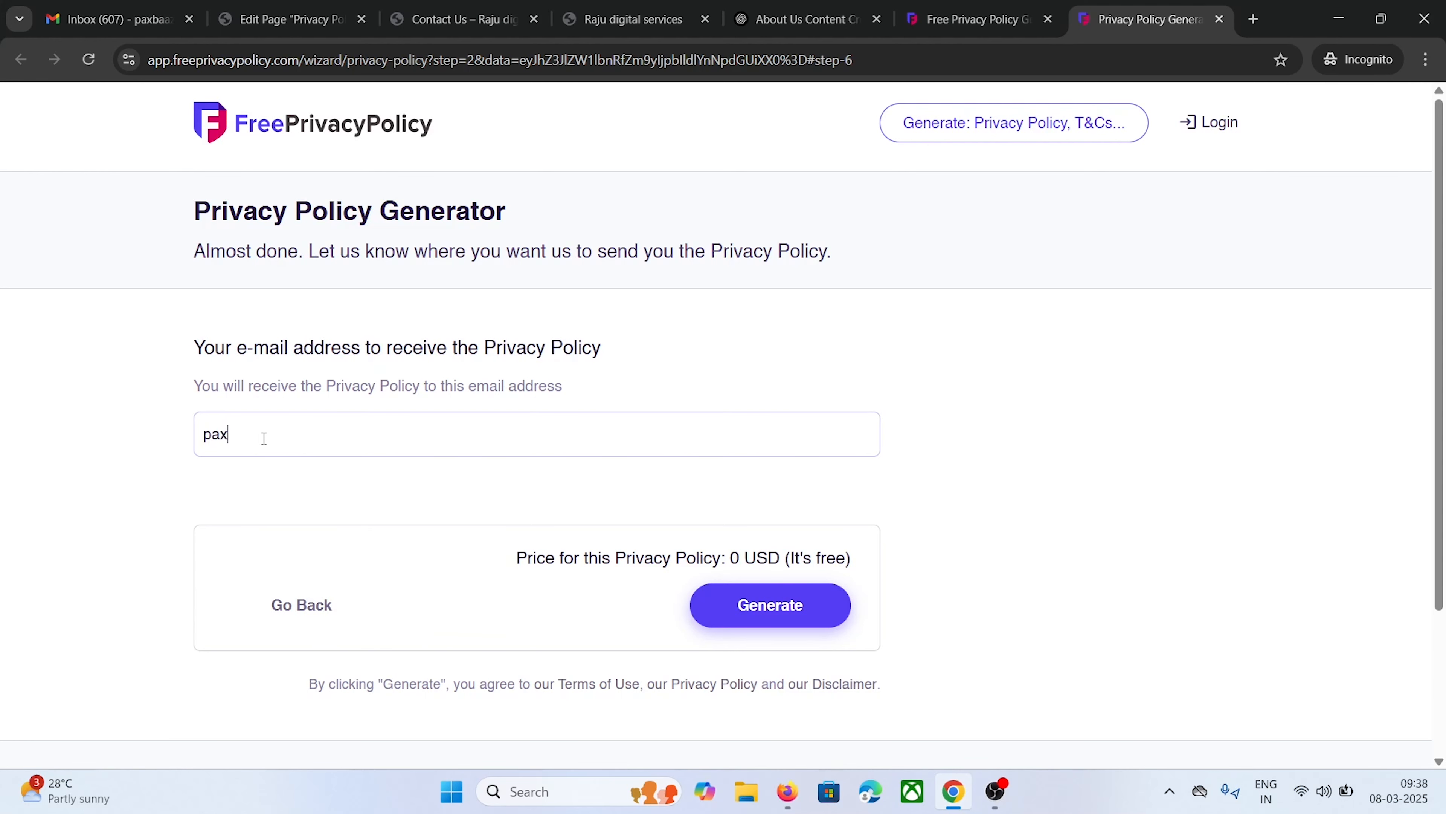
{"action": "left_click", "coordinate": [788, 606]}
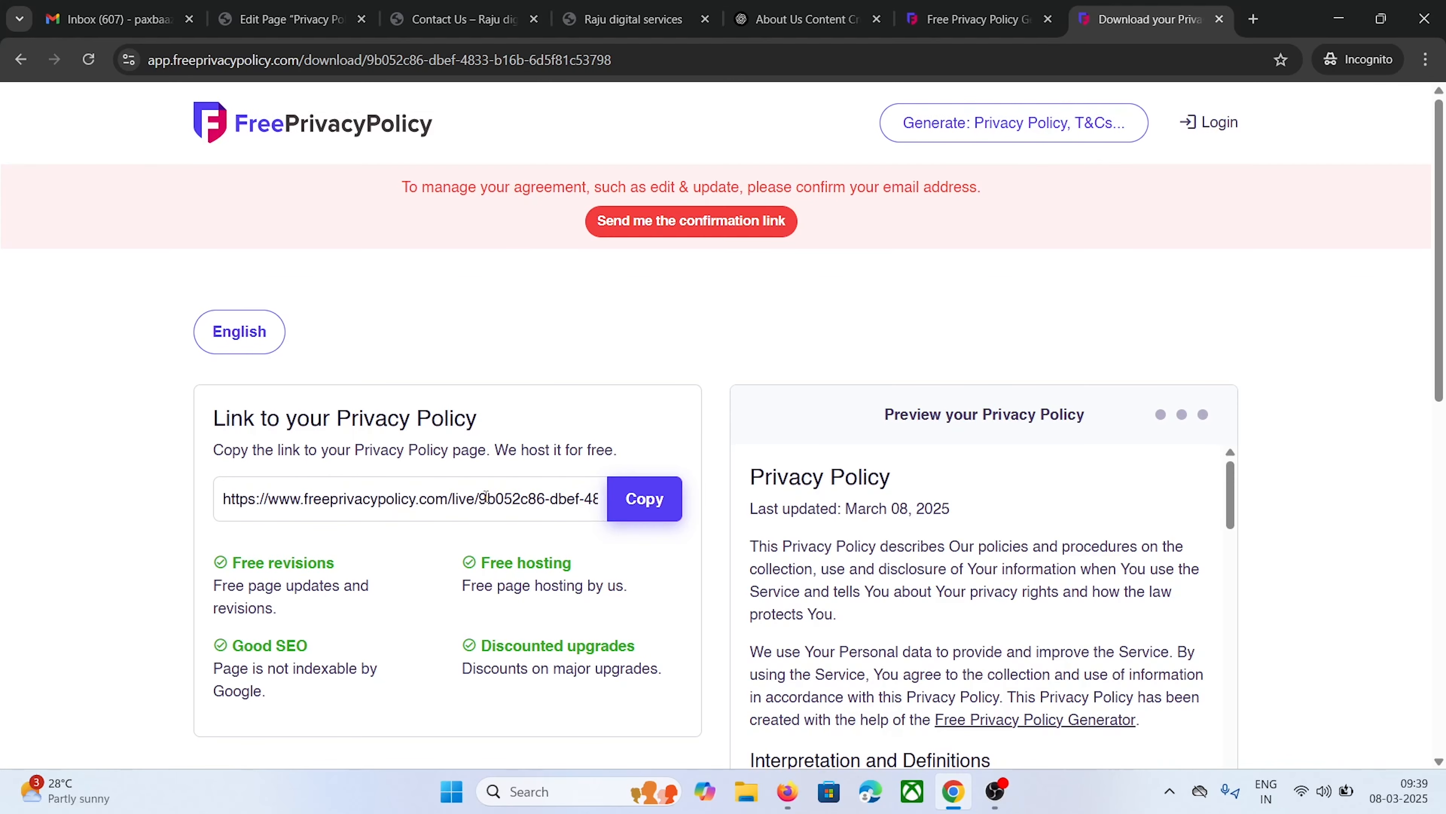
Copy the generated privacy policy's HTML code to the clipboard
{"action": "scroll", "coordinate": [486, 495], "scroll_direction": "down", "scroll_amount": 5}
{"action": "scroll", "coordinate": [485, 409], "scroll_direction": "up", "scroll_amount": 6}
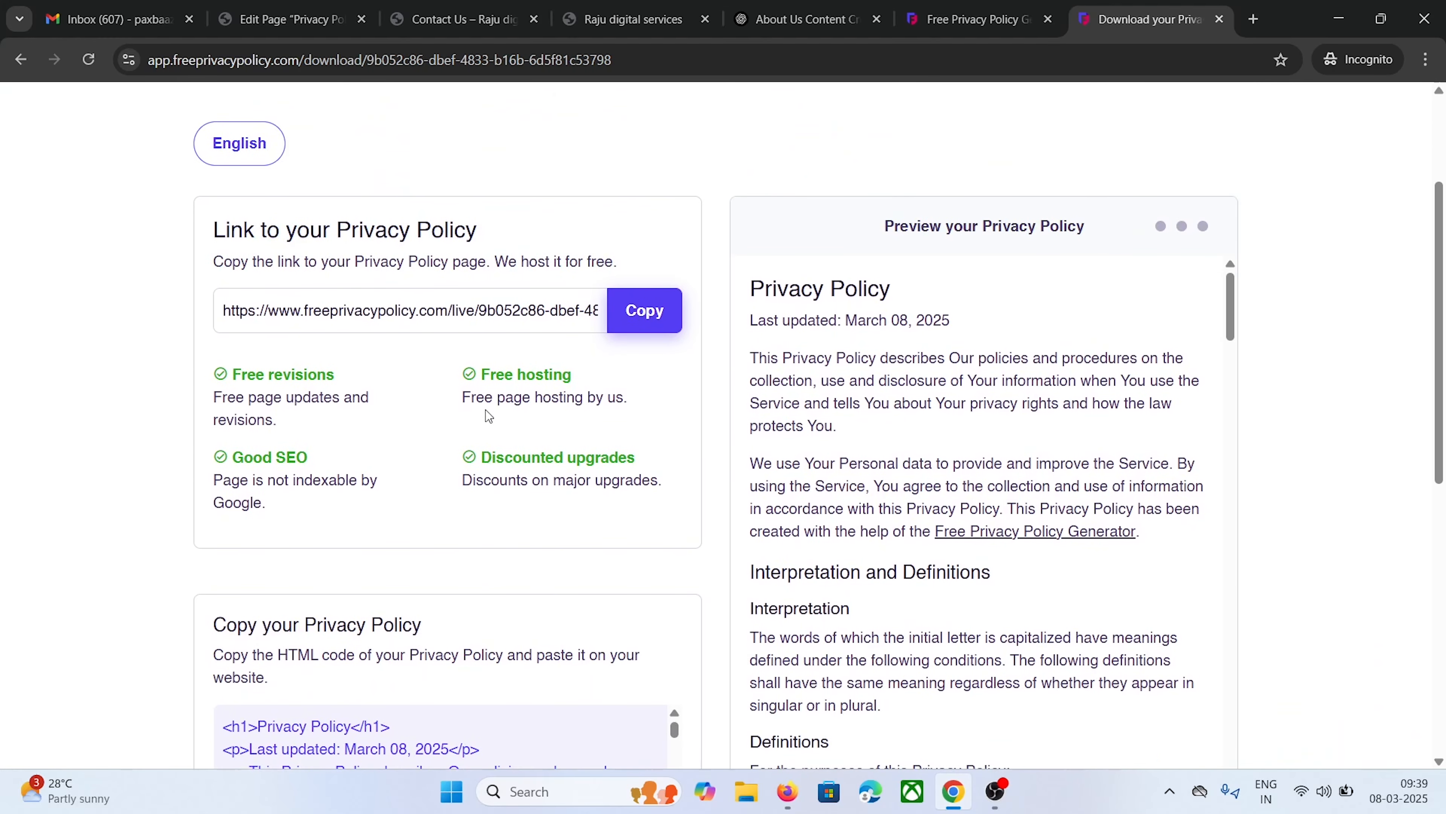
{"action": "scroll", "coordinate": [390, 326], "scroll_direction": "down", "scroll_amount": 6}
{"action": "scroll", "coordinate": [390, 326], "scroll_direction": "down", "scroll_amount": 2}
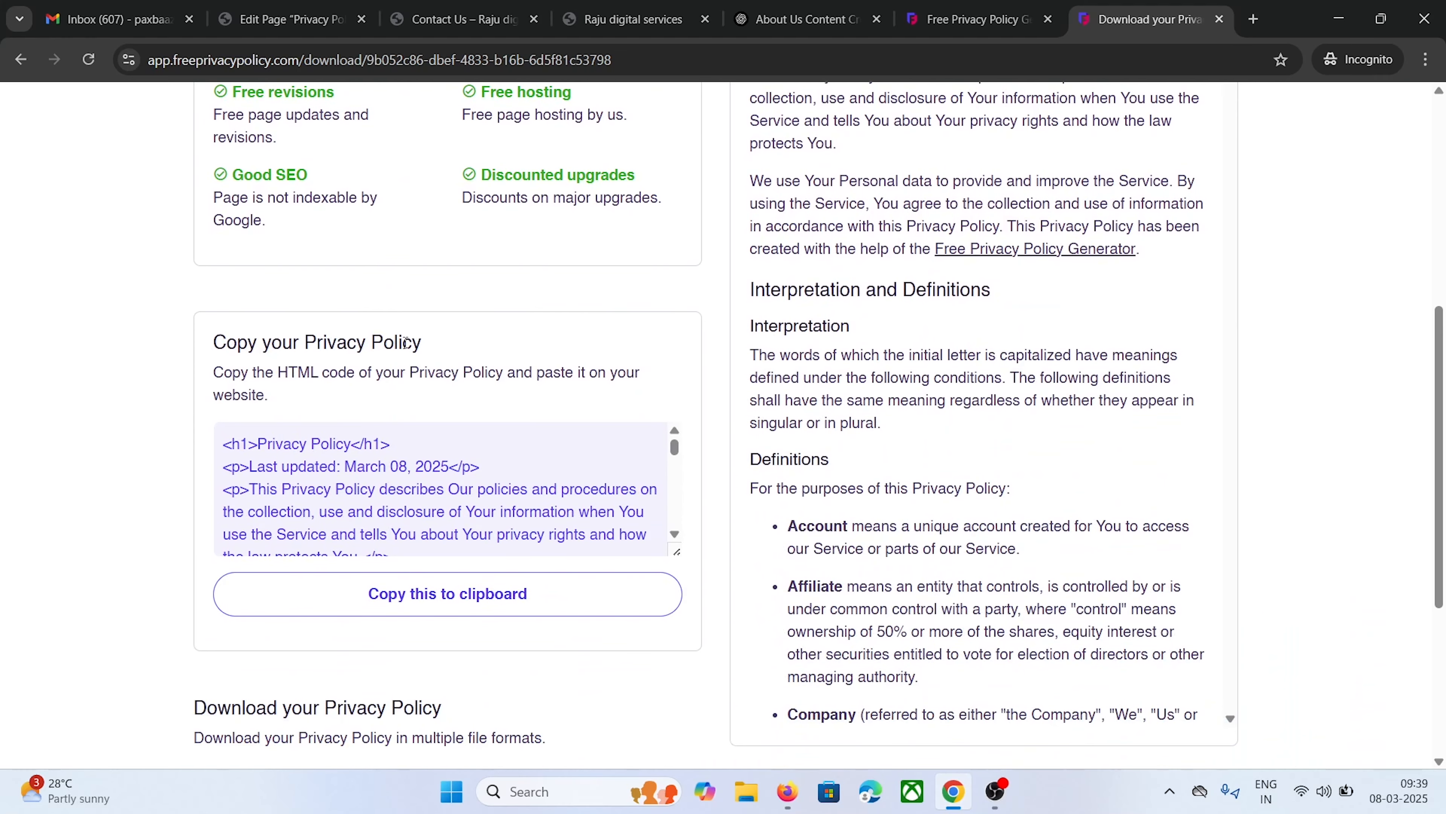
{"action": "scroll", "coordinate": [513, 500], "scroll_direction": "down", "scroll_amount": 5}
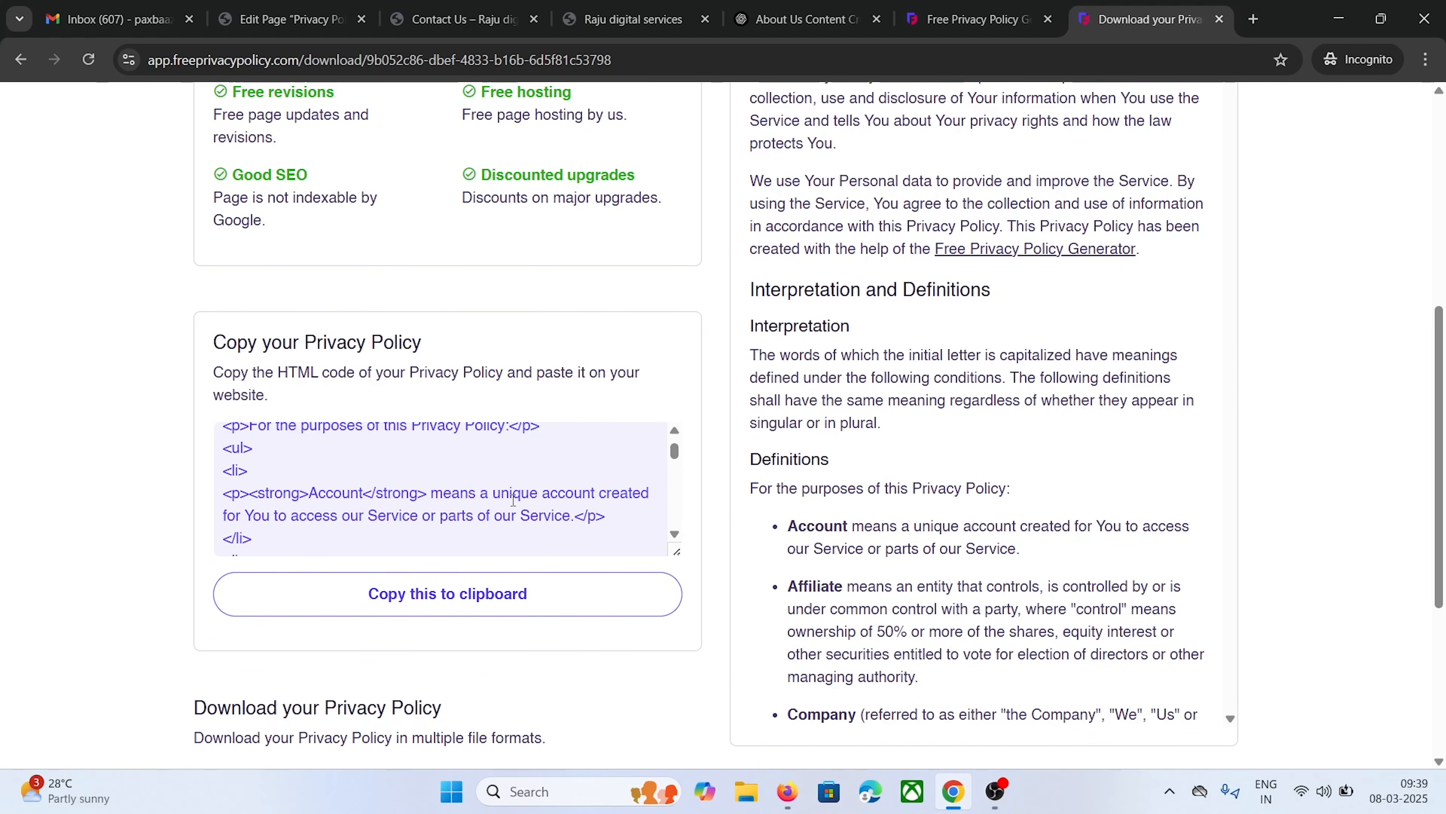
{"action": "scroll", "coordinate": [513, 500], "scroll_direction": "down", "scroll_amount": 2}
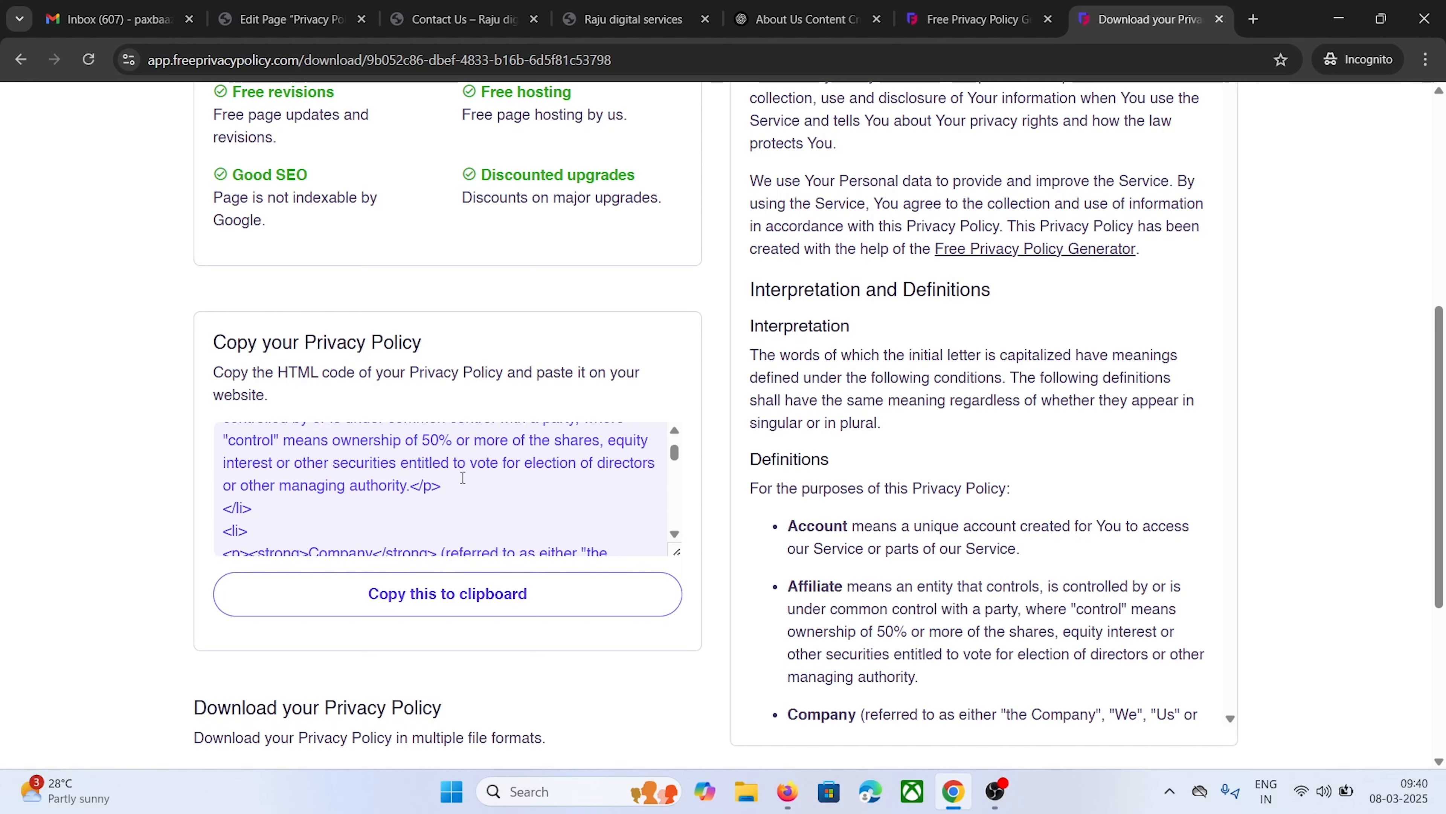
{"action": "left_click", "coordinate": [356, 598]}
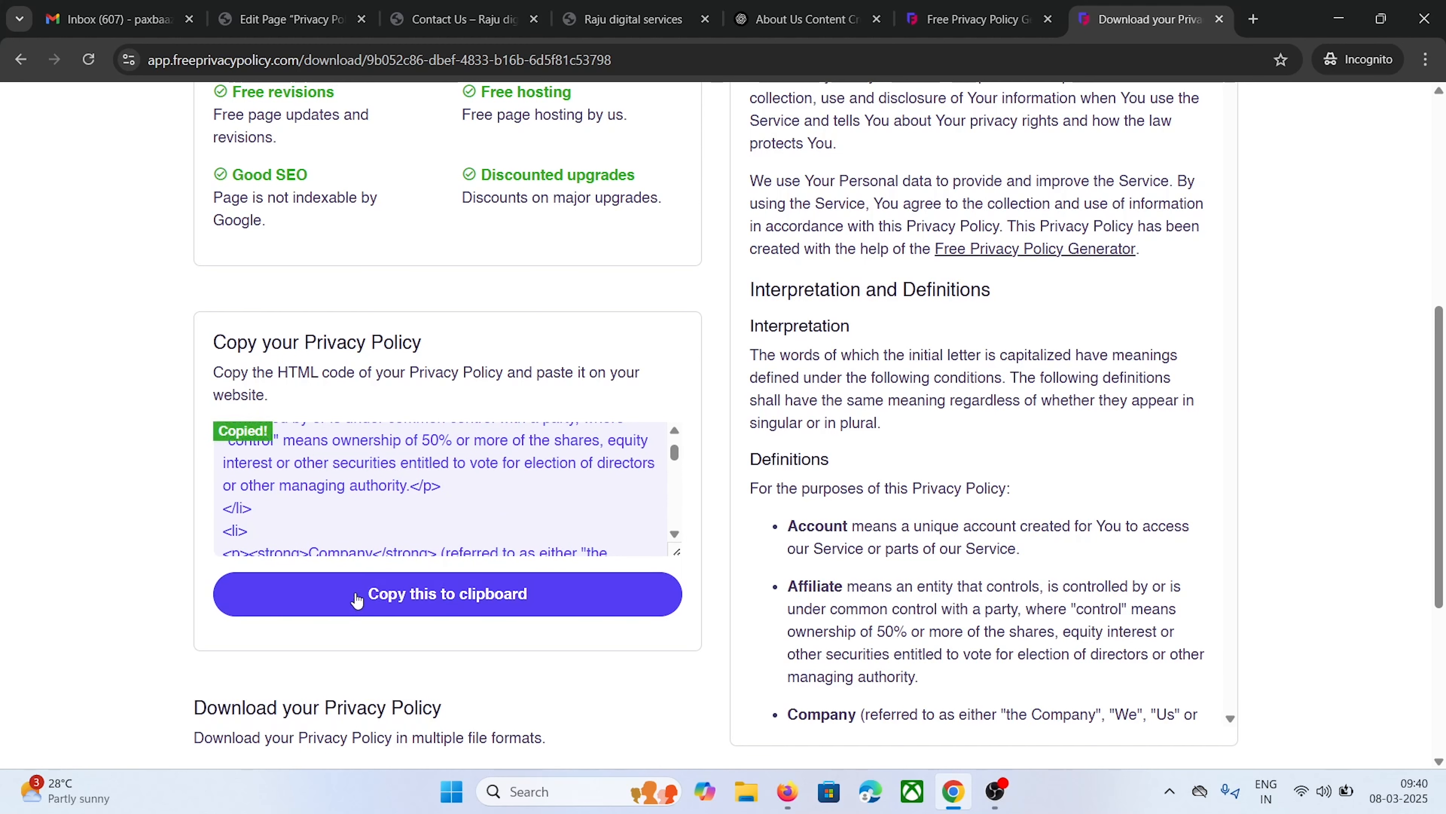
Paste the copied policy HTML into the Privacy Policy page's Text editor
{"action": "left_click", "coordinate": [290, 19]}
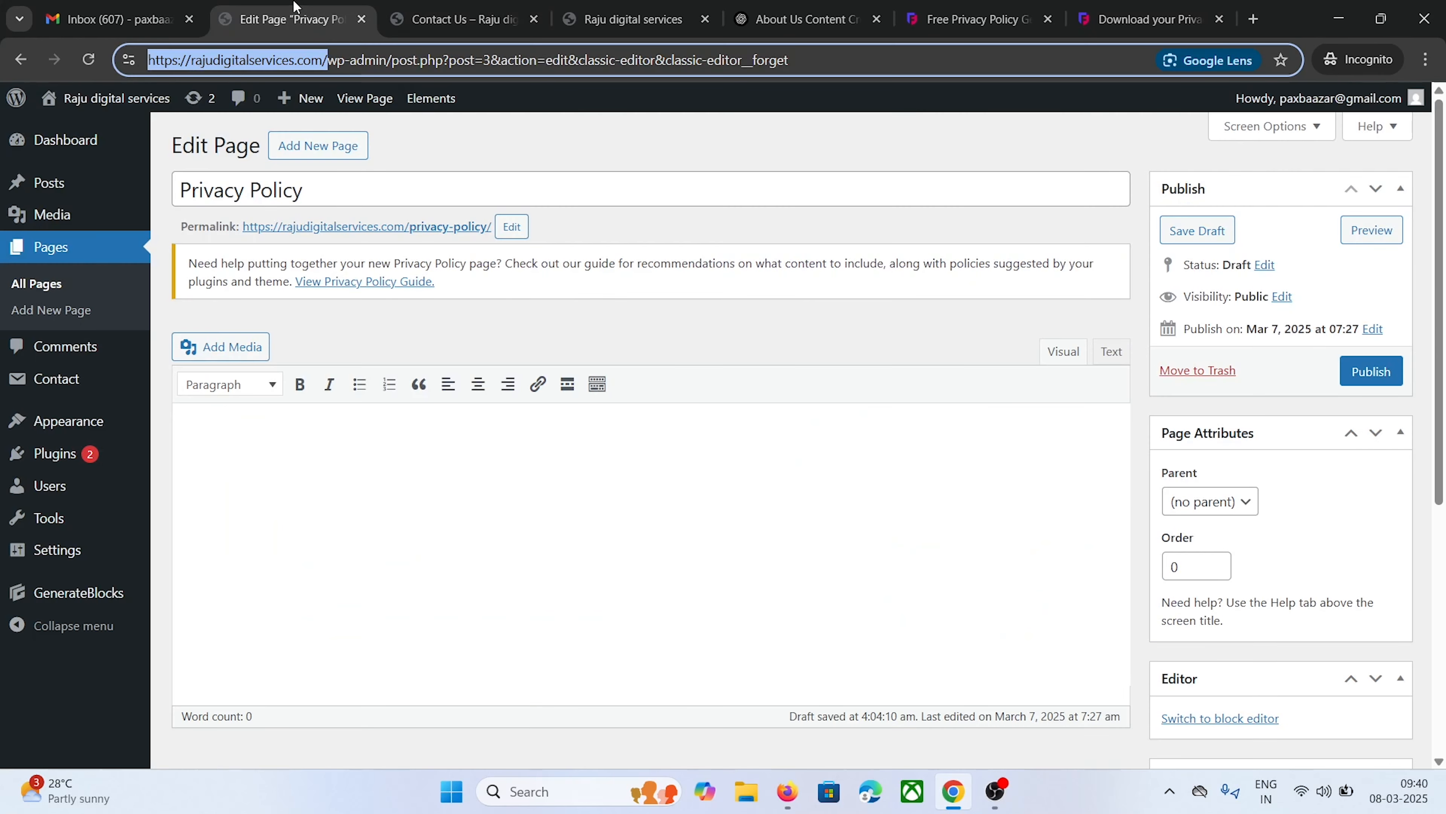
{"action": "left_click", "coordinate": [1113, 354]}
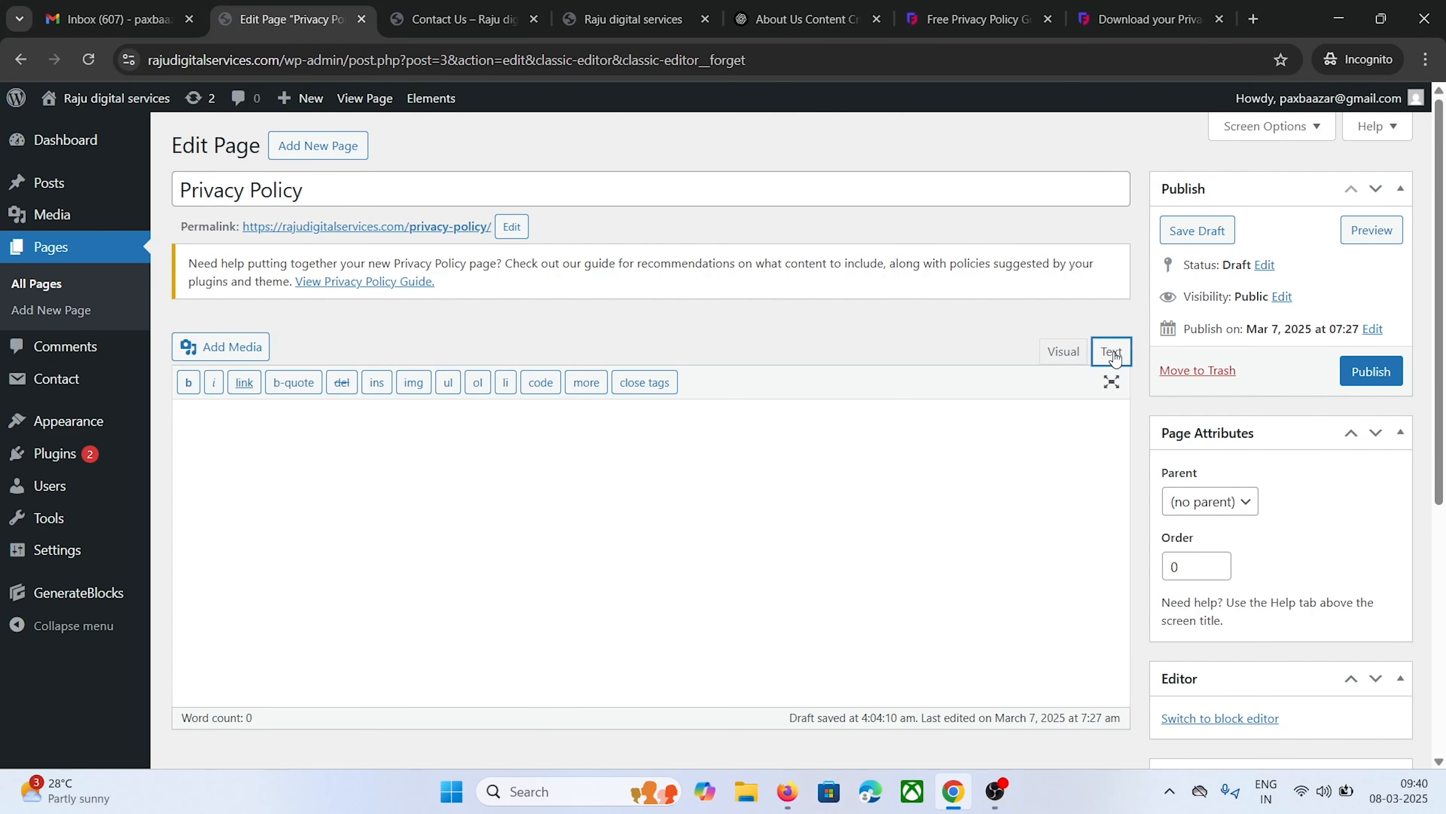
{"action": "right_click", "coordinate": [241, 418]}
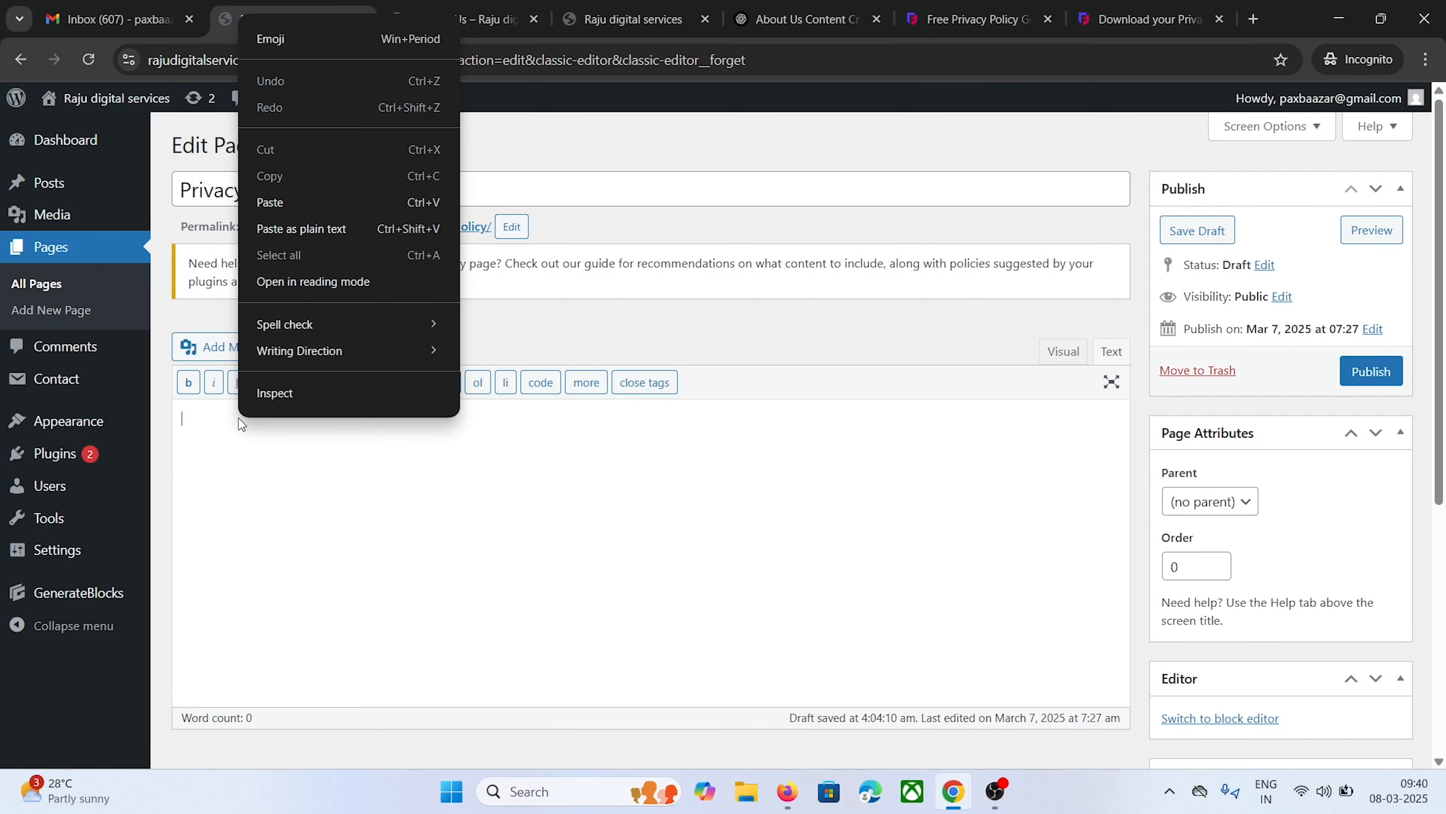
{"action": "left_click", "coordinate": [317, 204]}
{"action": "scroll", "coordinate": [301, 308], "scroll_direction": "up", "scroll_amount": 15}
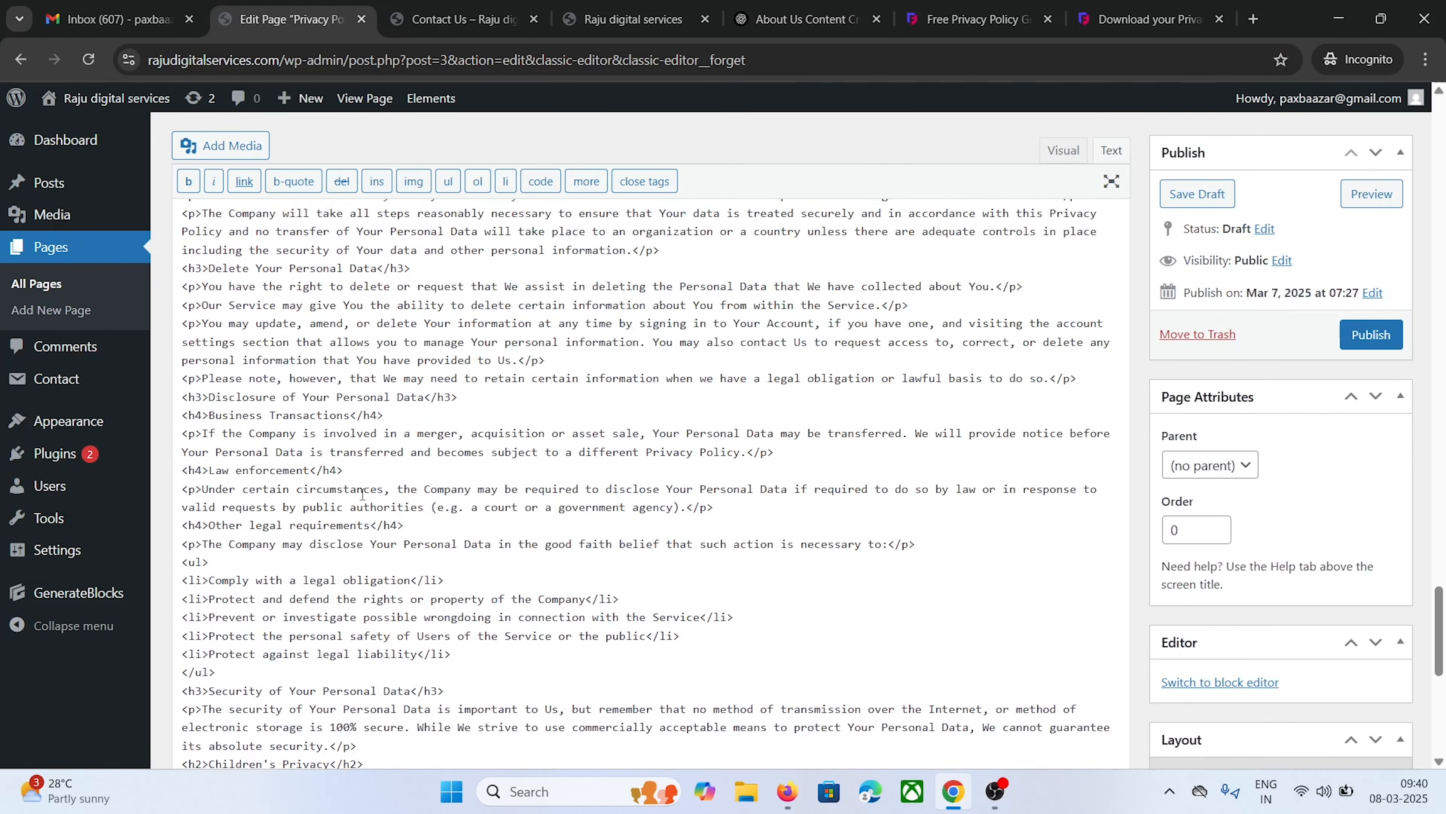
{"action": "scroll", "coordinate": [414, 508], "scroll_direction": "up", "scroll_amount": 5}
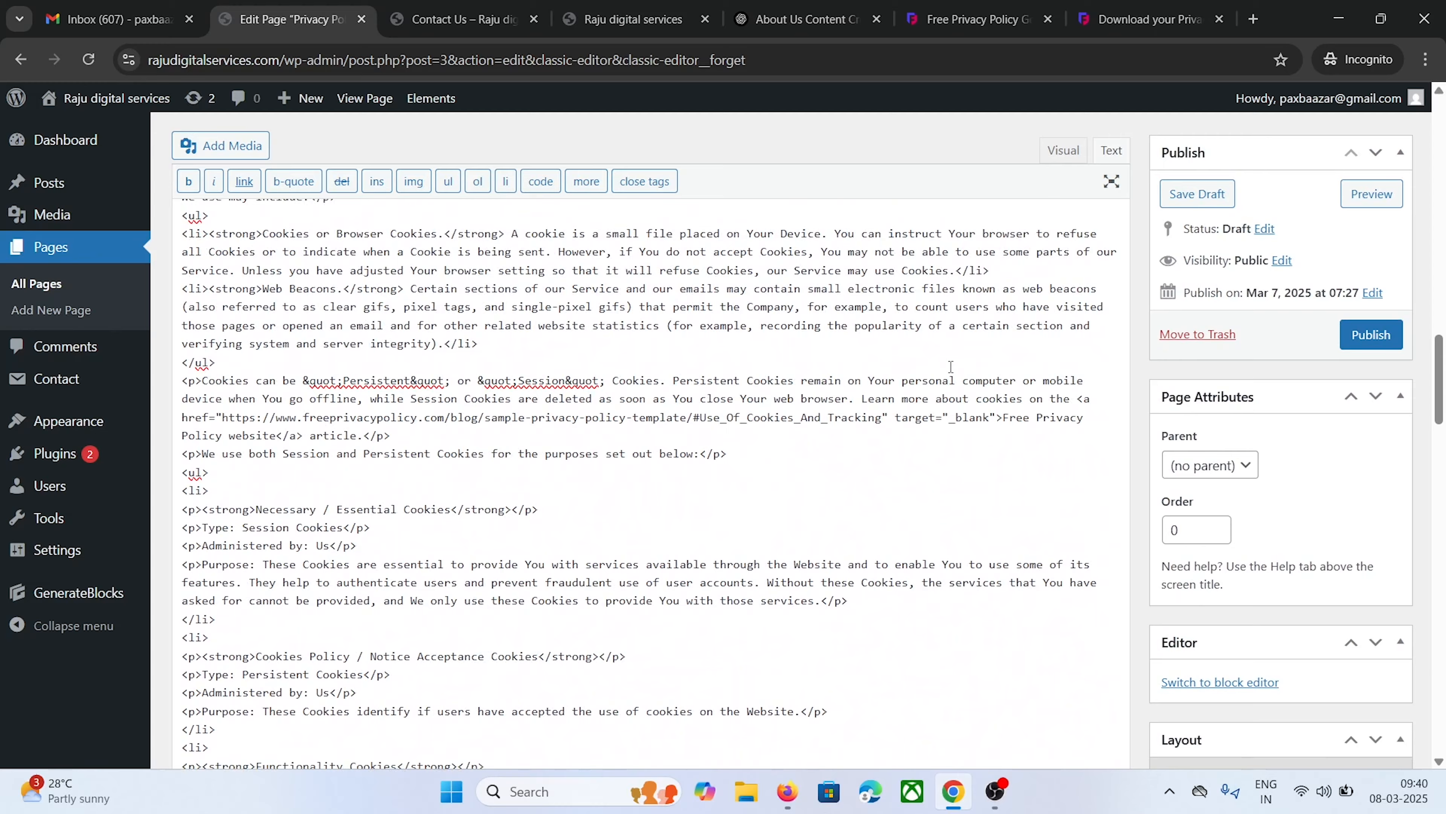
In Visual mode, delete the duplicate Privacy Policy heading and publish the page
{"action": "left_click", "coordinate": [1060, 150]}
{"action": "scroll", "coordinate": [567, 437], "scroll_direction": "up", "scroll_amount": 15}
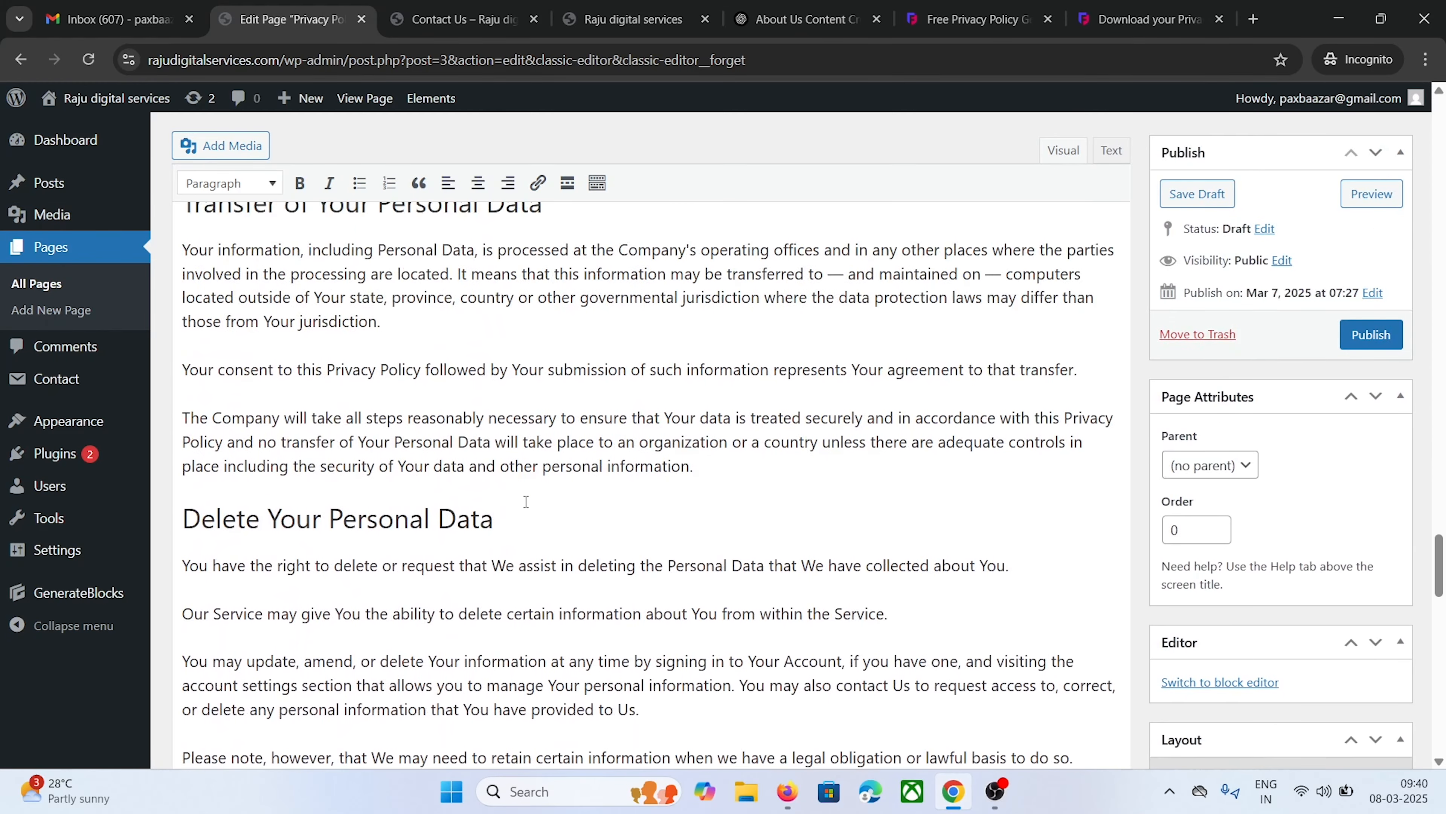
{"action": "scroll", "coordinate": [526, 501], "scroll_direction": "up", "scroll_amount": 15}
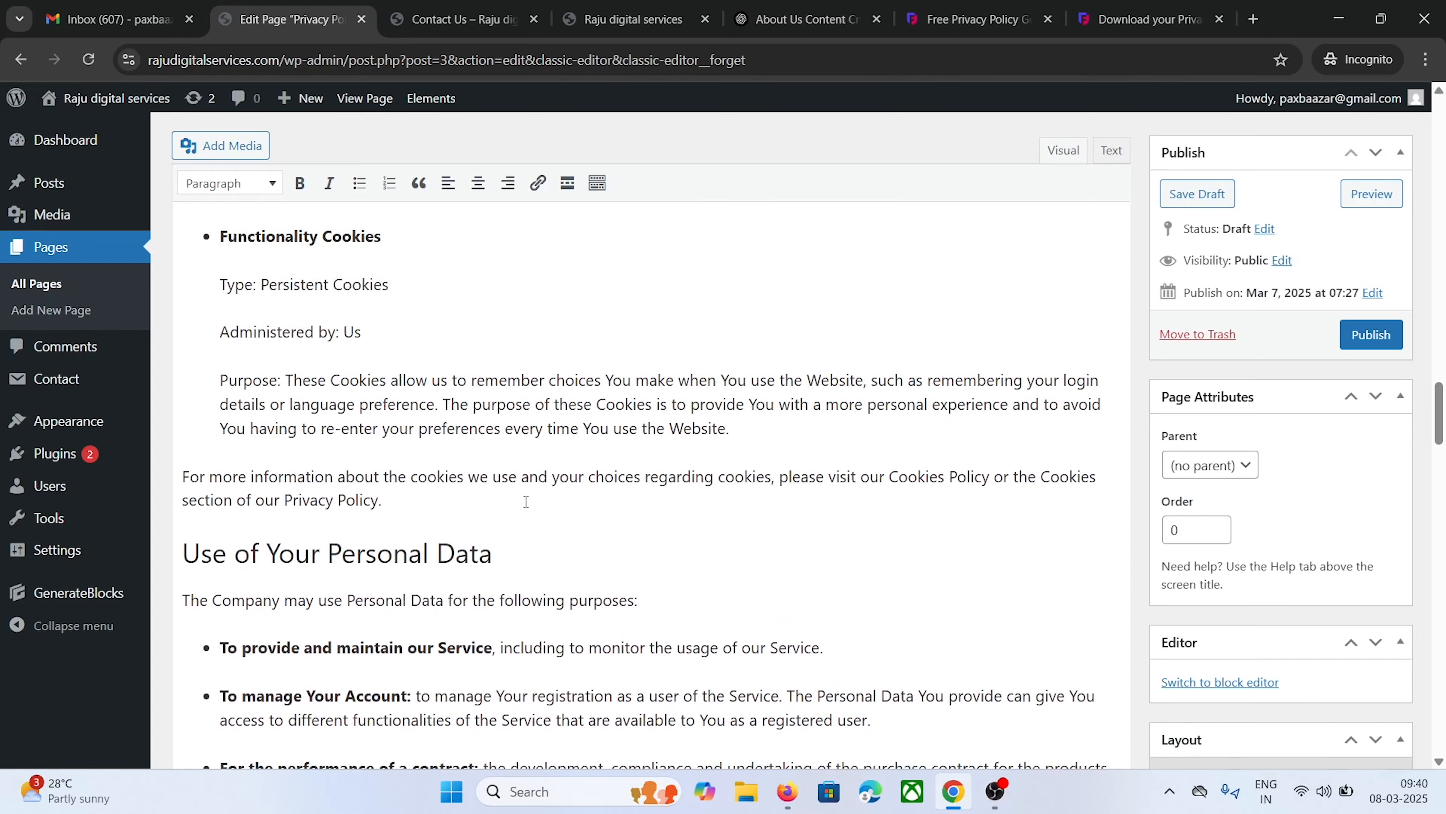
{"action": "scroll", "coordinate": [526, 502], "scroll_direction": "up", "scroll_amount": 15}
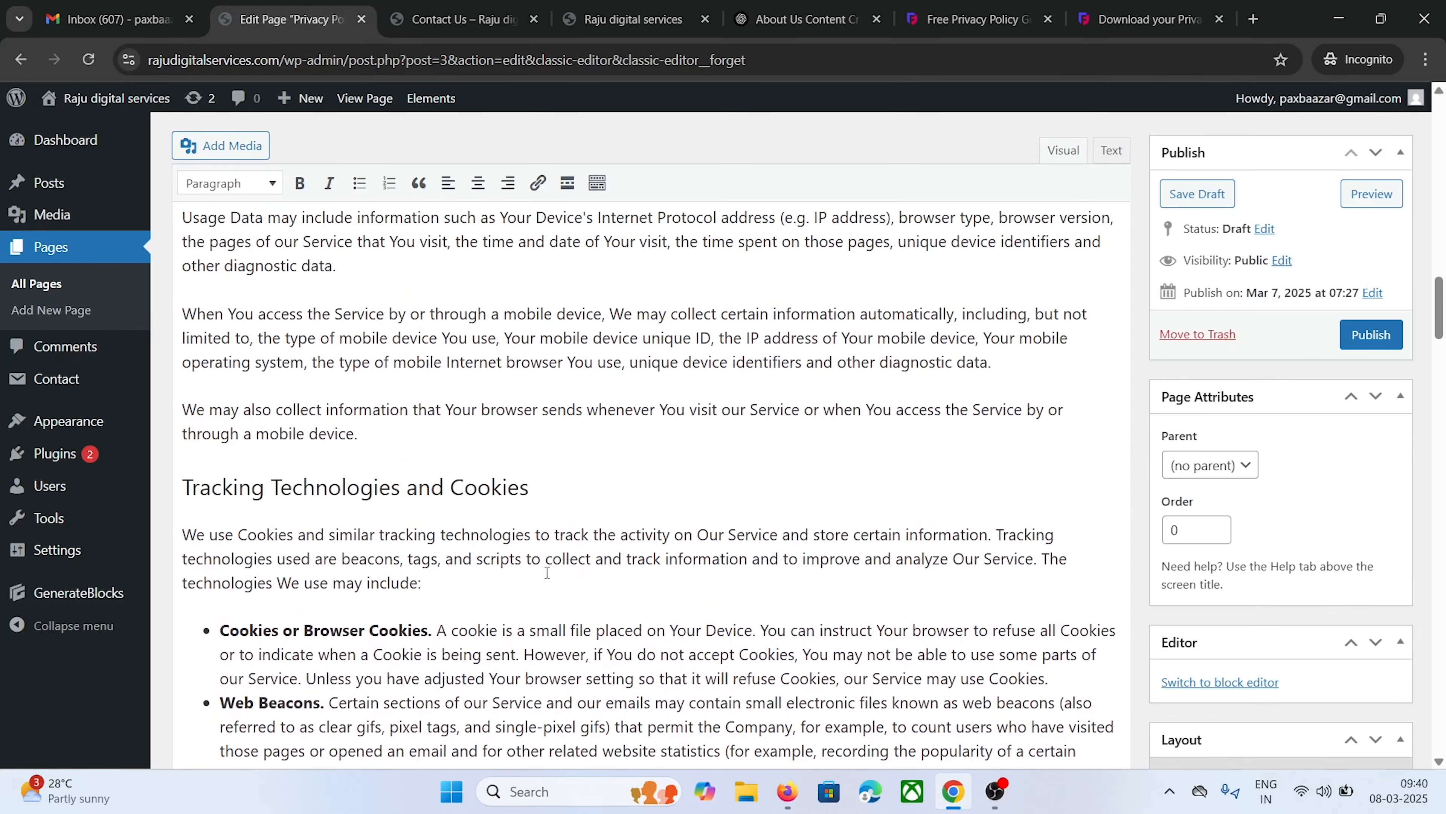
{"action": "scroll", "coordinate": [547, 572], "scroll_direction": "up", "scroll_amount": 15}
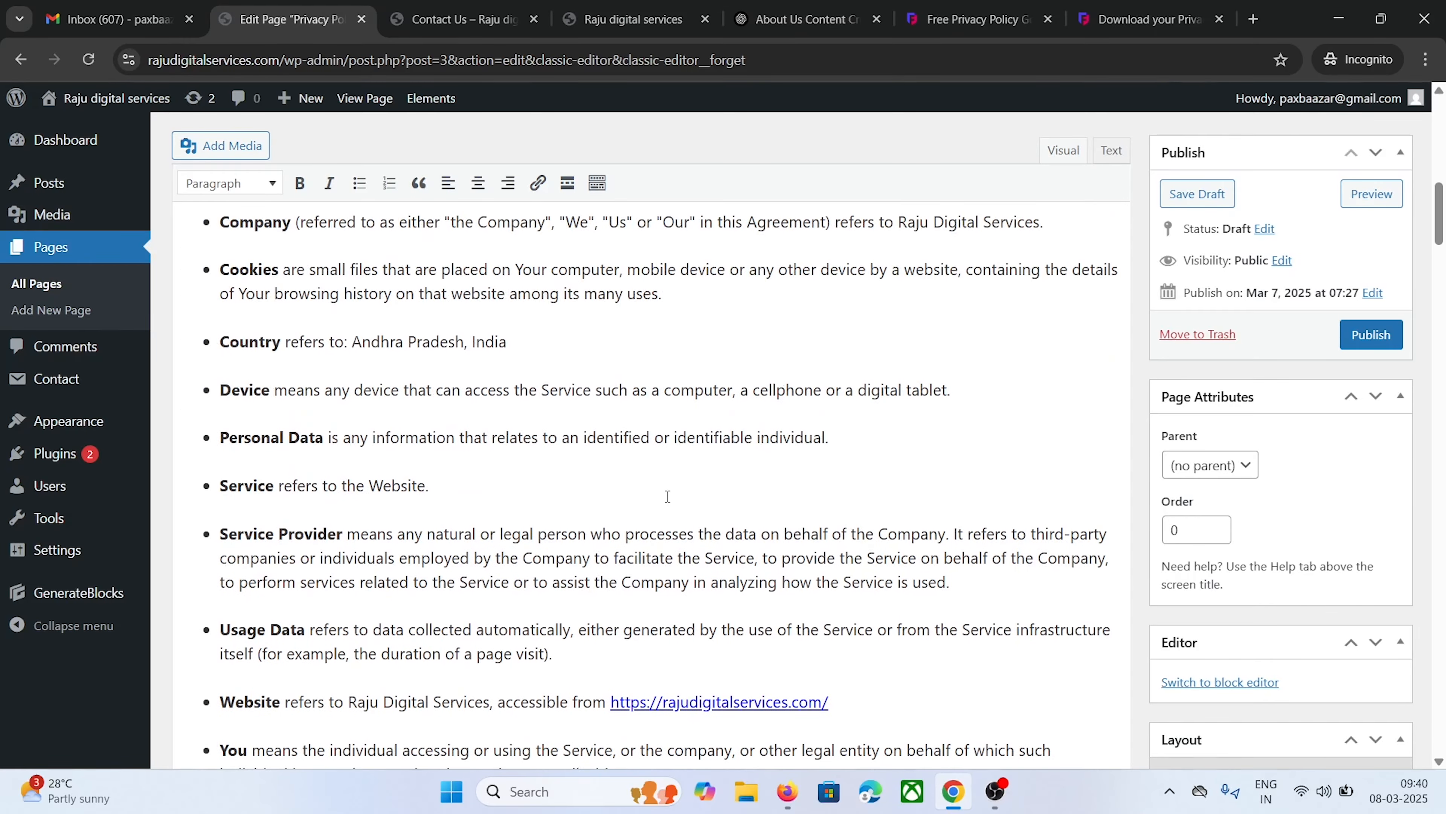
{"action": "scroll", "coordinate": [668, 496], "scroll_direction": "up", "scroll_amount": 8}
{"action": "scroll", "coordinate": [668, 495], "scroll_direction": "up", "scroll_amount": 1}
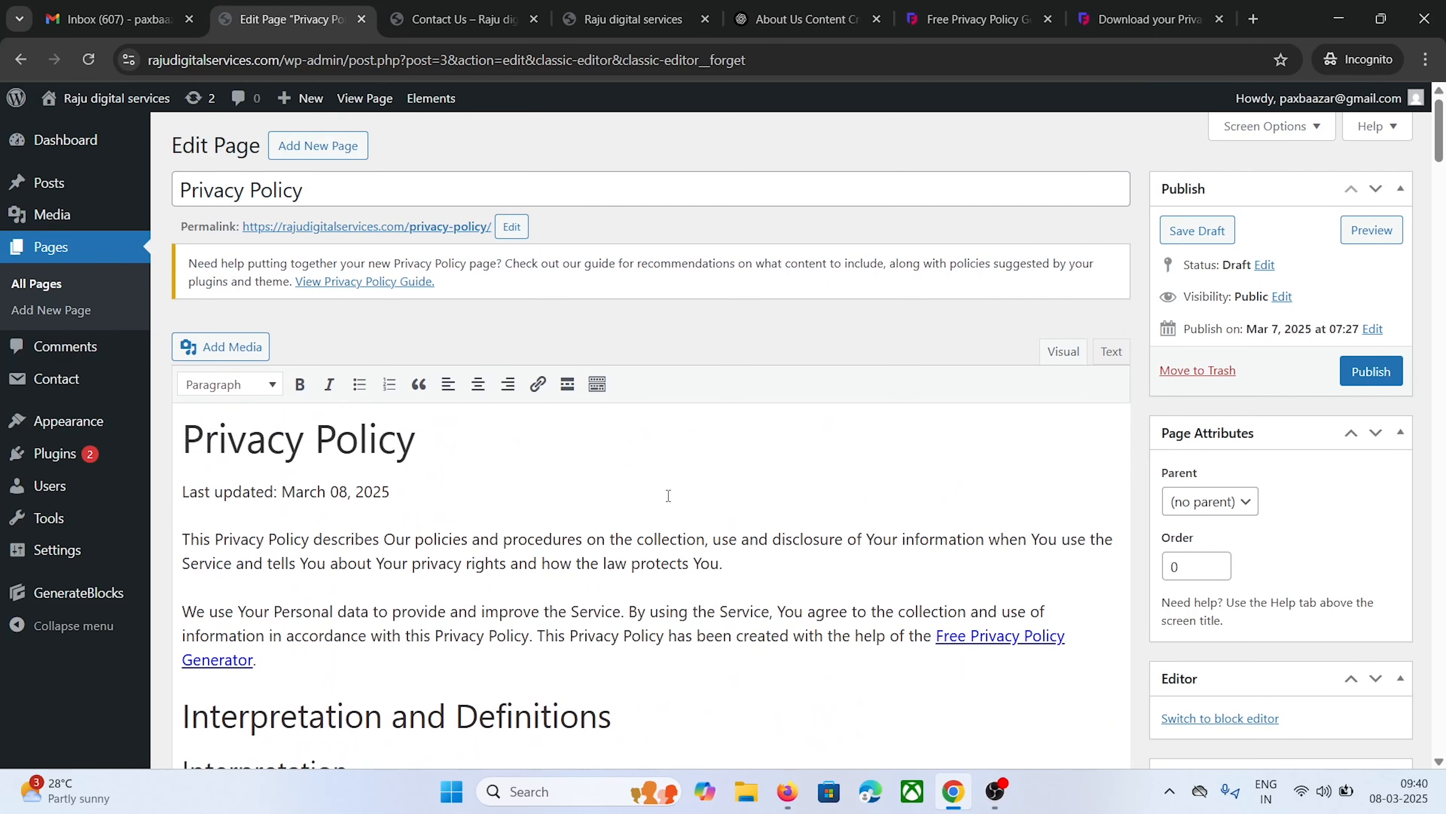
{"action": "scroll", "coordinate": [669, 495], "scroll_direction": "down", "scroll_amount": 3}
{"action": "scroll", "coordinate": [583, 439], "scroll_direction": "up", "scroll_amount": 3}
{"action": "triple_click", "coordinate": [377, 441]}
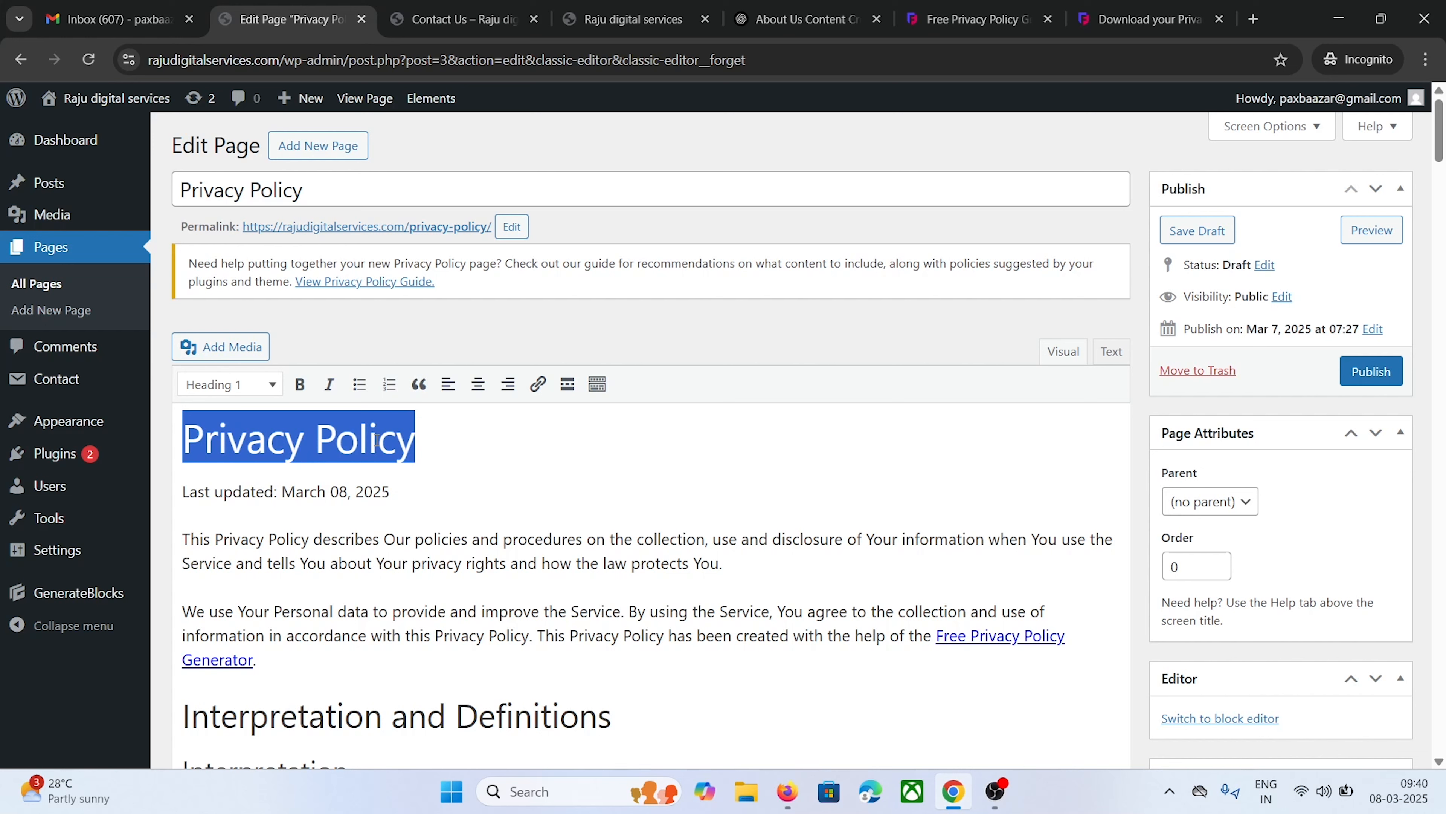
{"action": "key", "text": "BackSpace"}
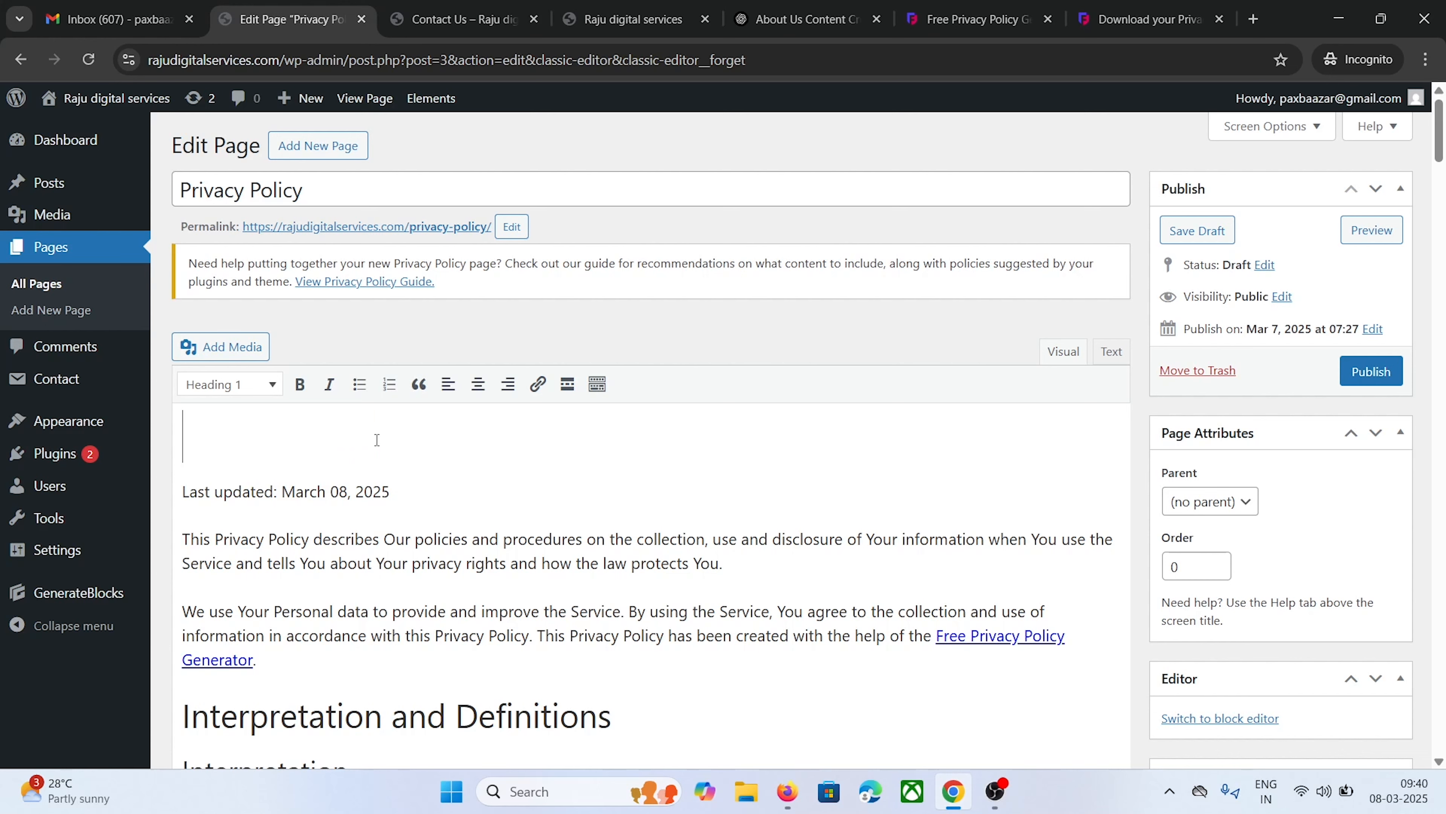
{"action": "key", "text": "BackSpace"}
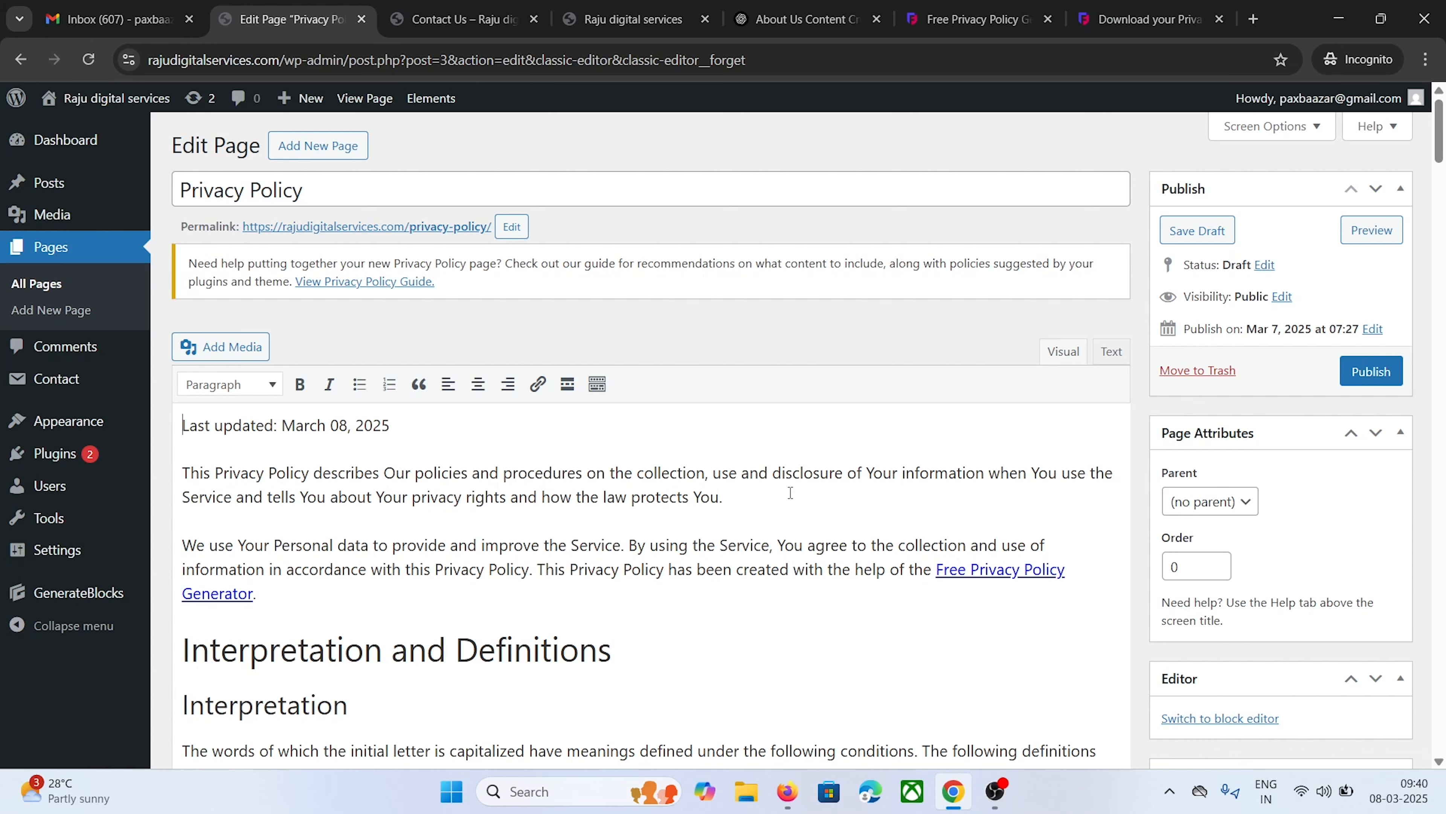
{"action": "scroll", "coordinate": [791, 492], "scroll_direction": "down", "scroll_amount": 2}
{"action": "left_click", "coordinate": [1369, 276]}
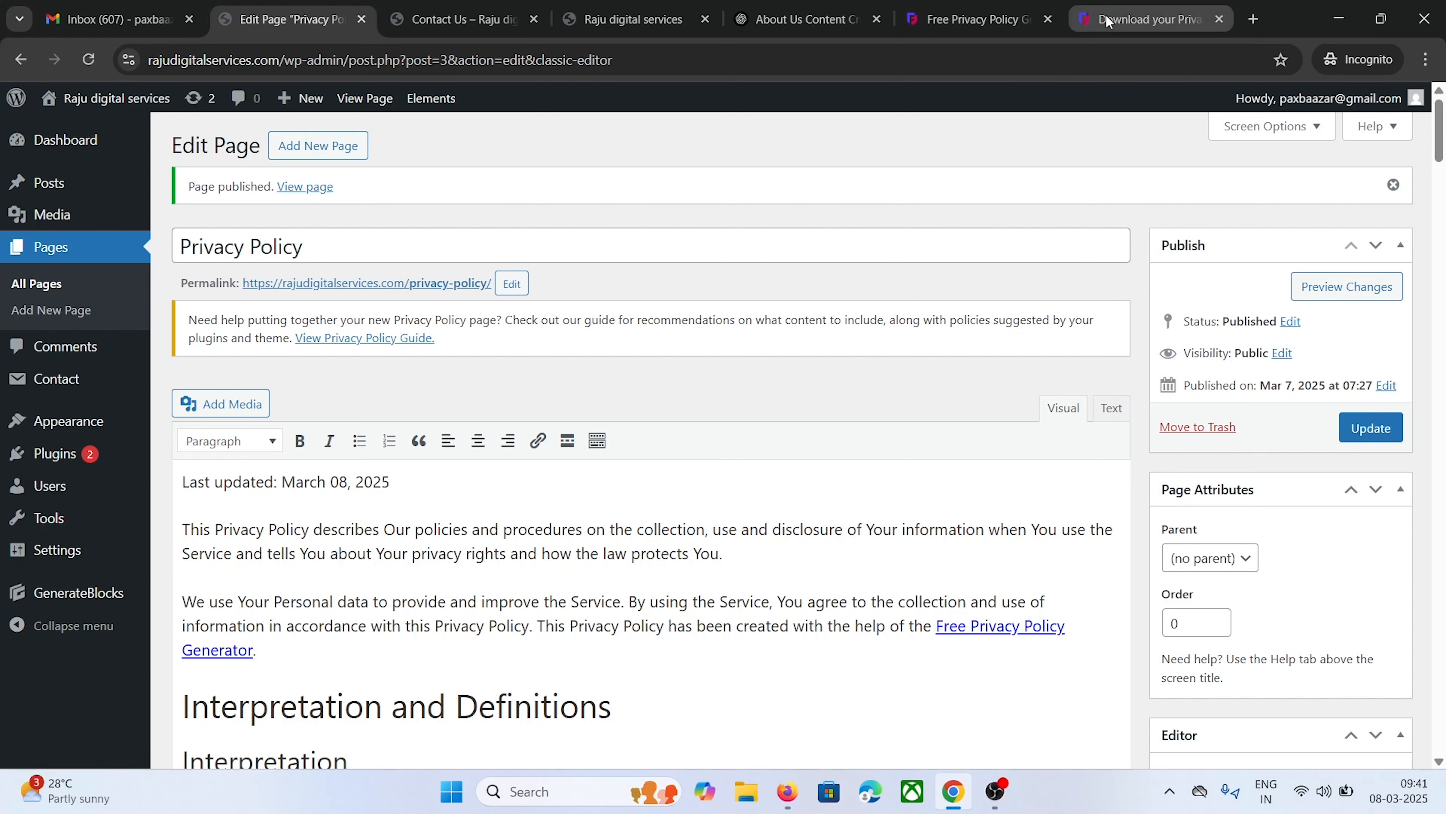
Start the Disclaimer Generator from the FreePrivacyPolicy home page, choose Website, and continue to Step 2
{"action": "left_click", "coordinate": [1168, 19]}
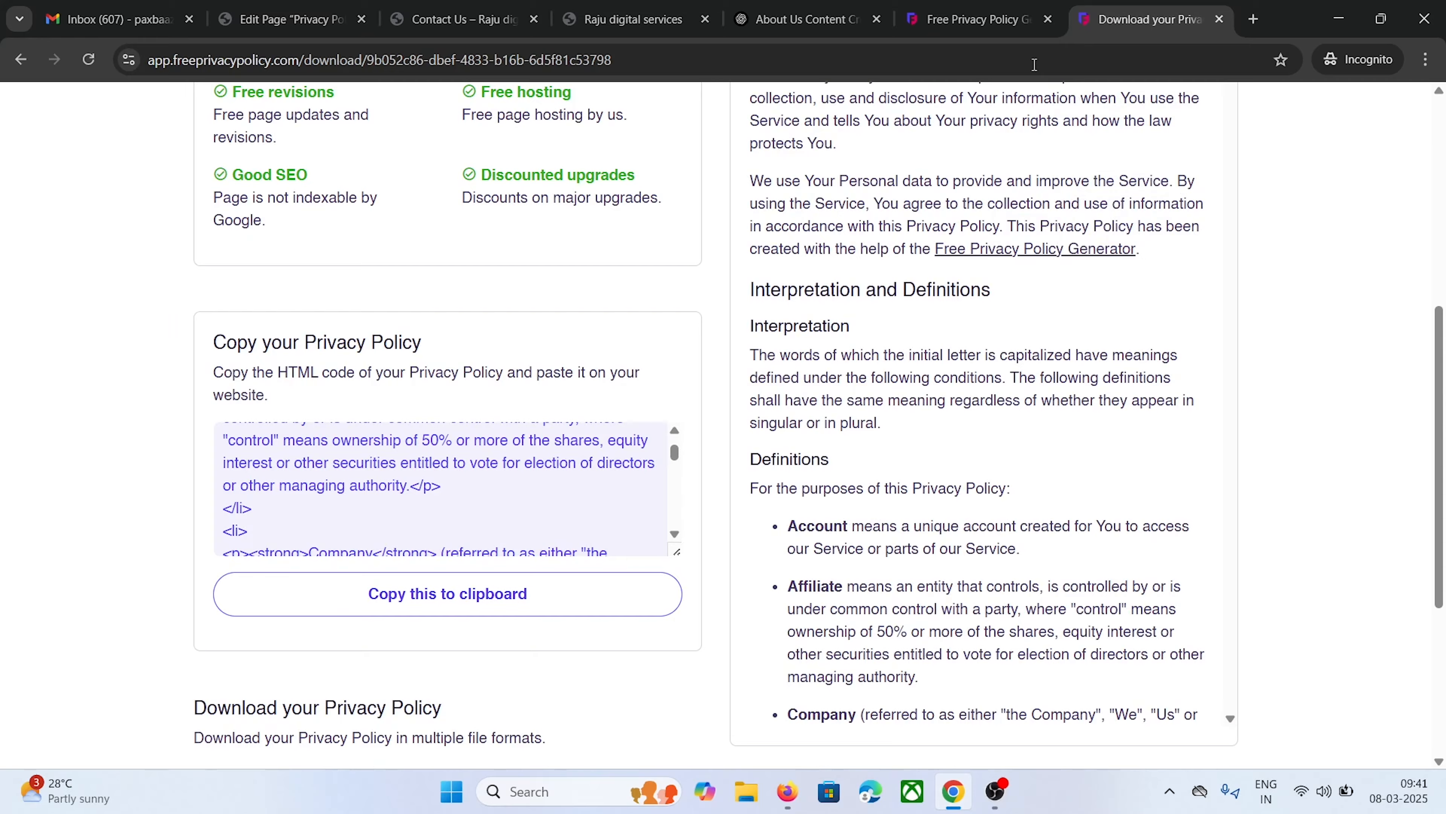
{"action": "scroll", "coordinate": [449, 514], "scroll_direction": "up", "scroll_amount": 8}
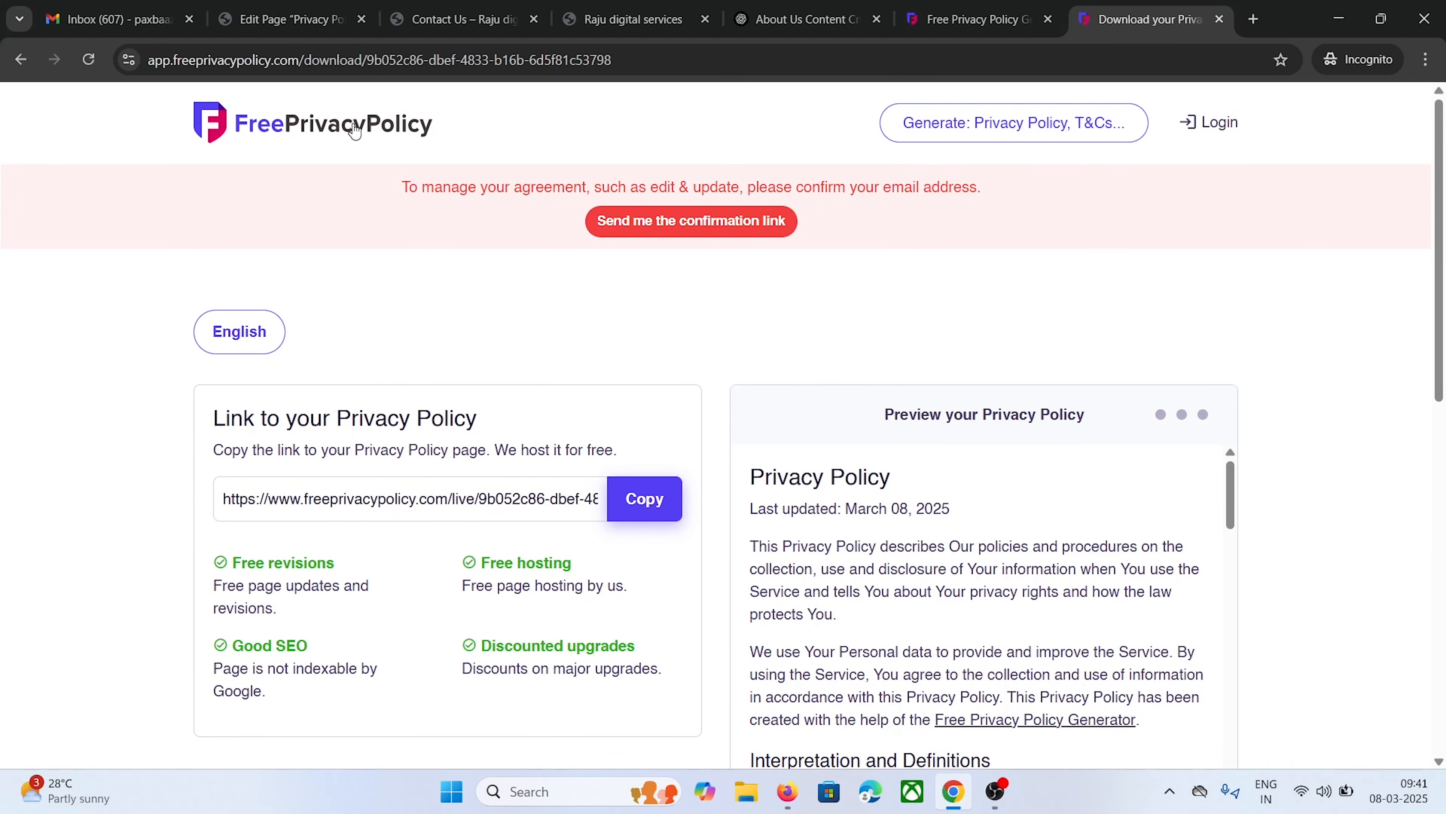
{"action": "left_click", "coordinate": [320, 133]}
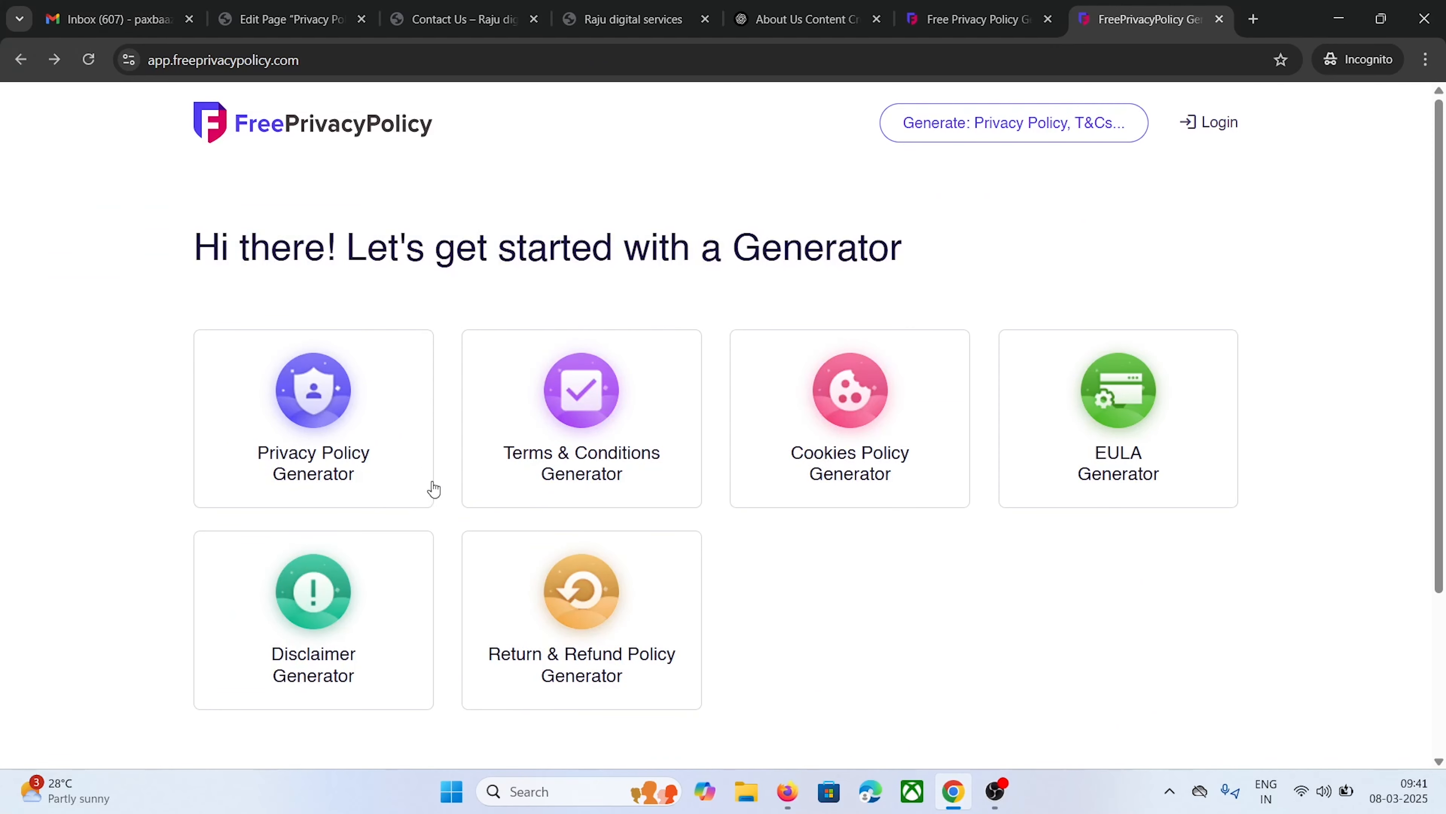
{"action": "left_click", "coordinate": [325, 627]}
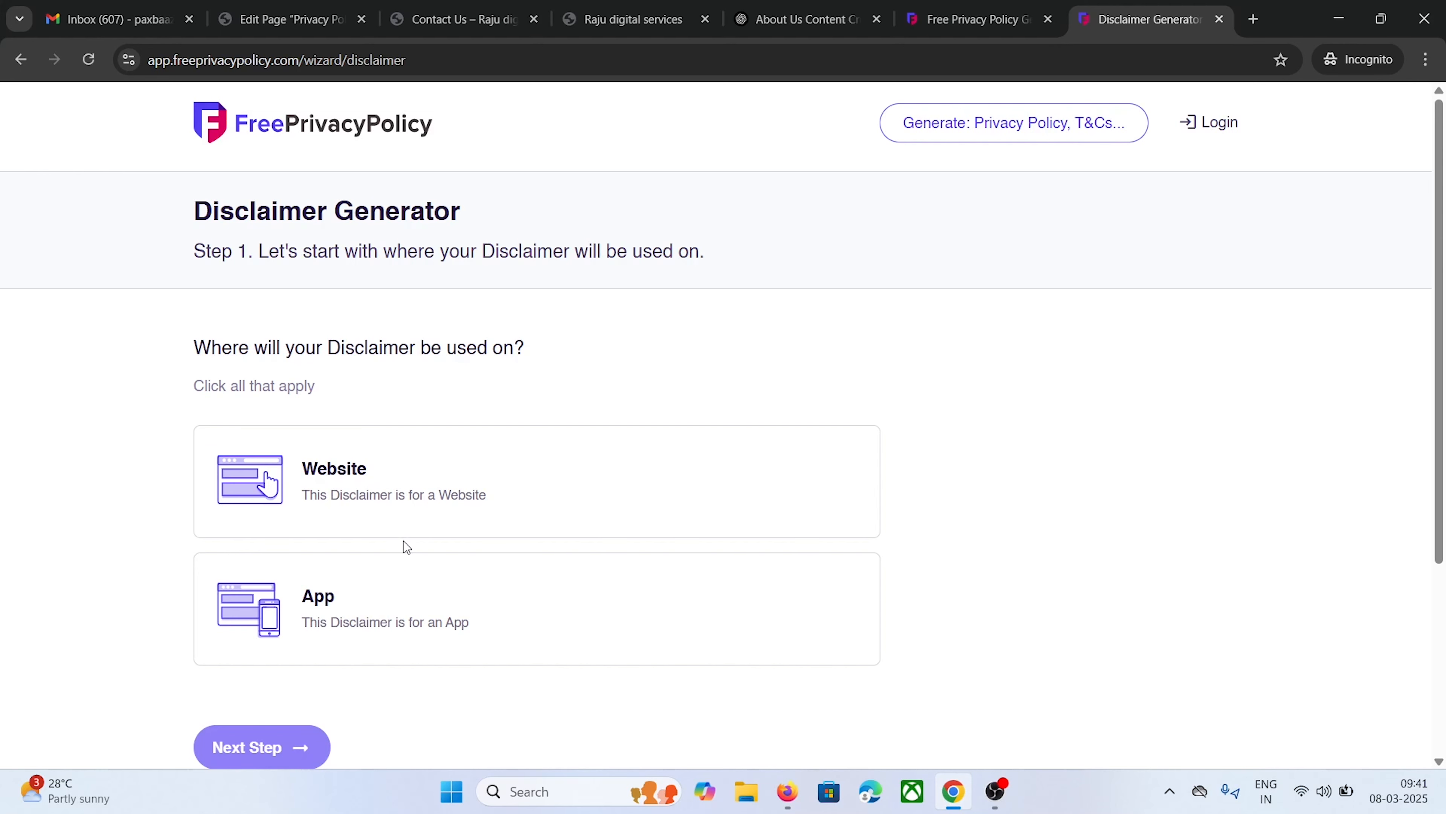
{"action": "scroll", "coordinate": [403, 541], "scroll_direction": "down", "scroll_amount": 1}
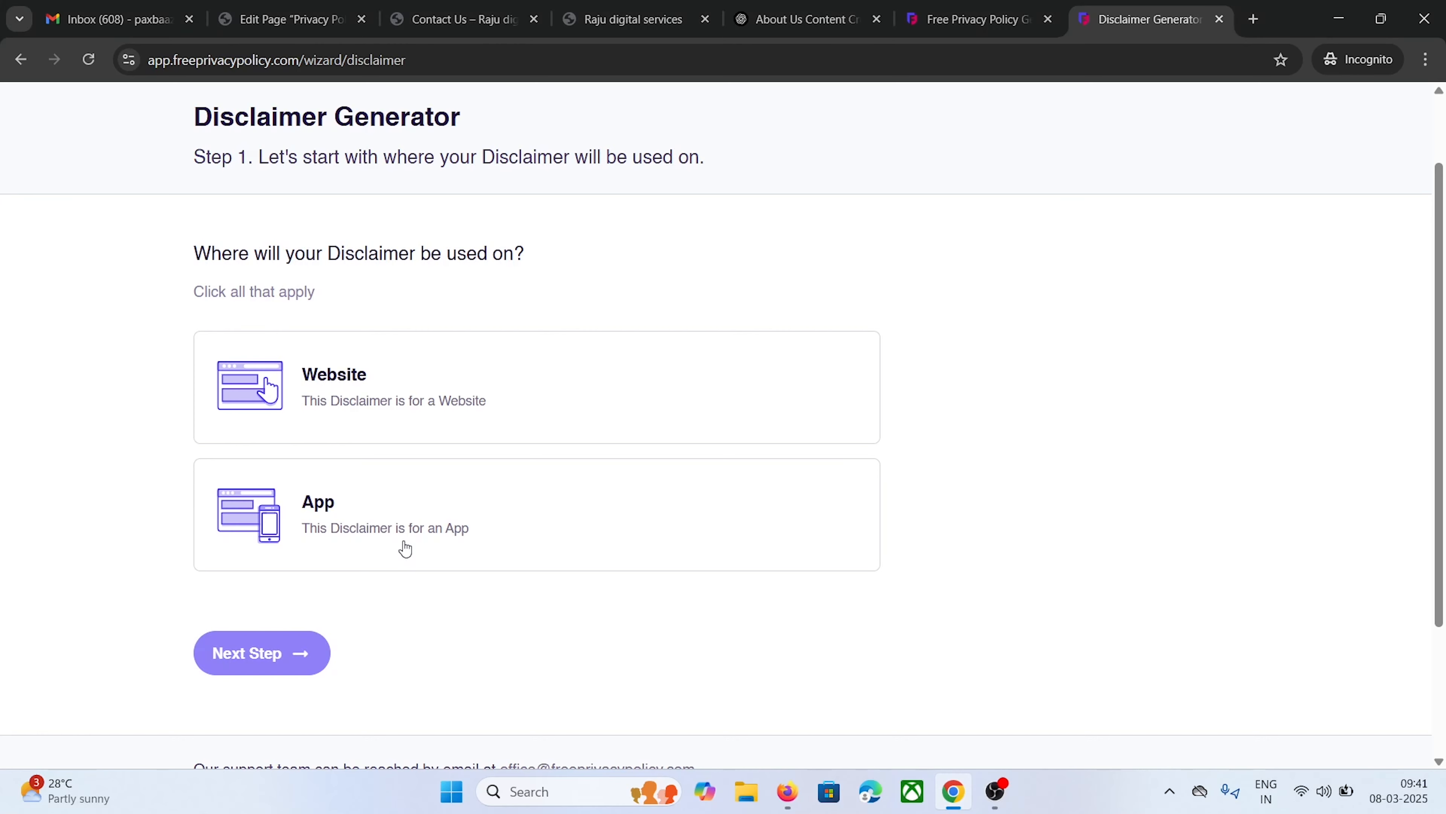
{"action": "left_click", "coordinate": [392, 383]}
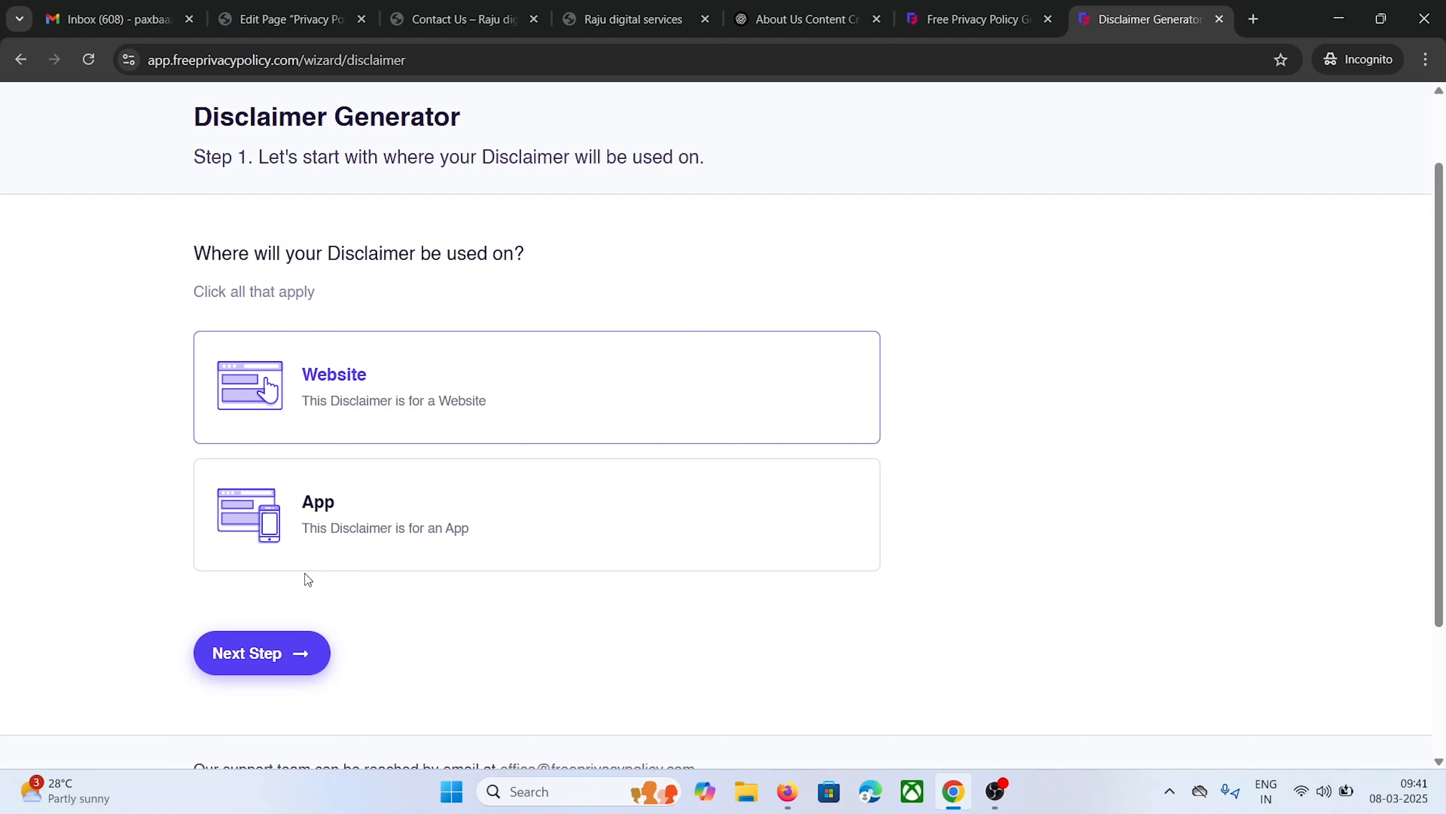
{"action": "left_click", "coordinate": [278, 655]}
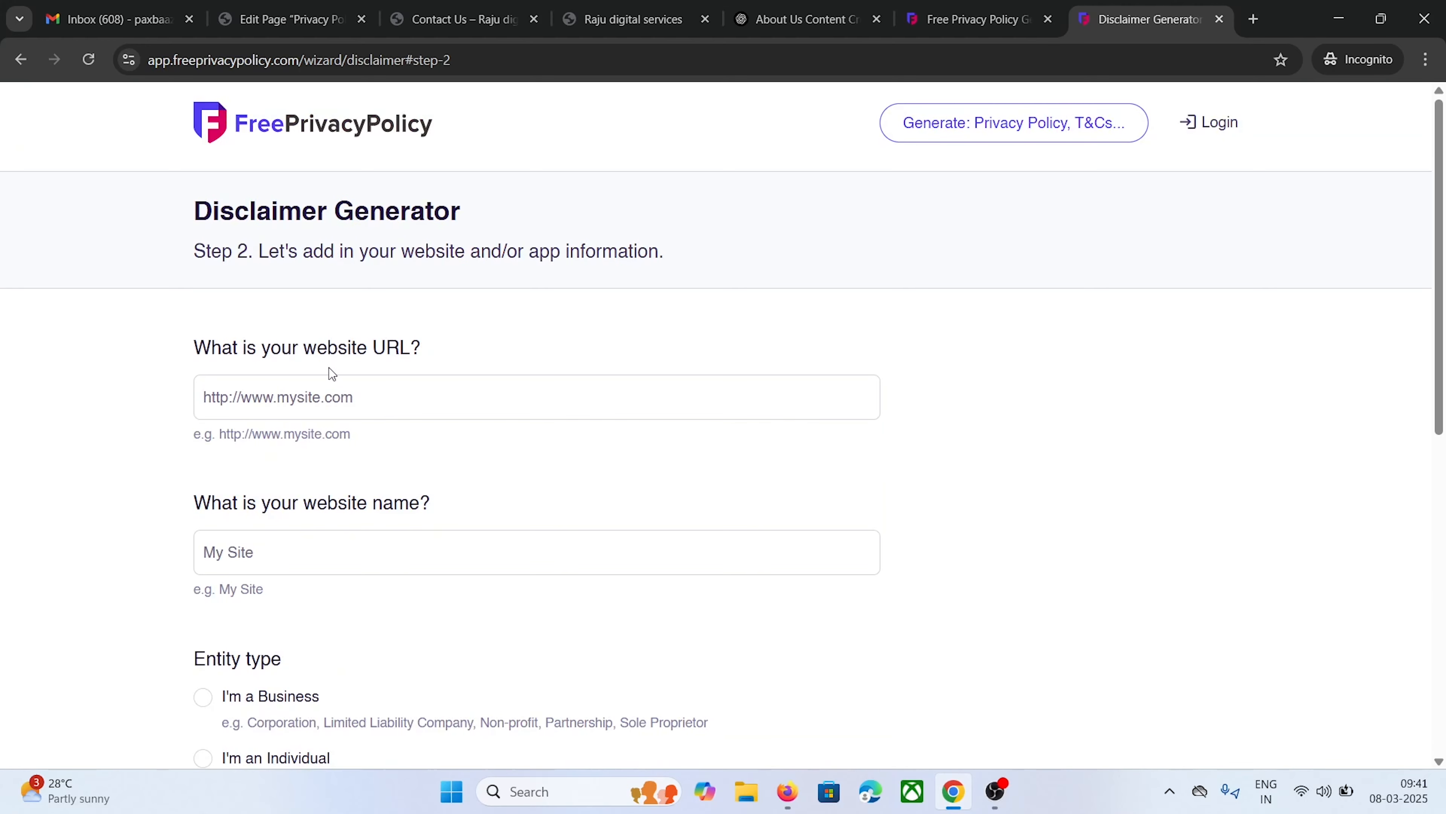
Enter the site URL copied from WordPress and the website name Raju Digital Services
{"action": "left_click", "coordinate": [263, 19]}
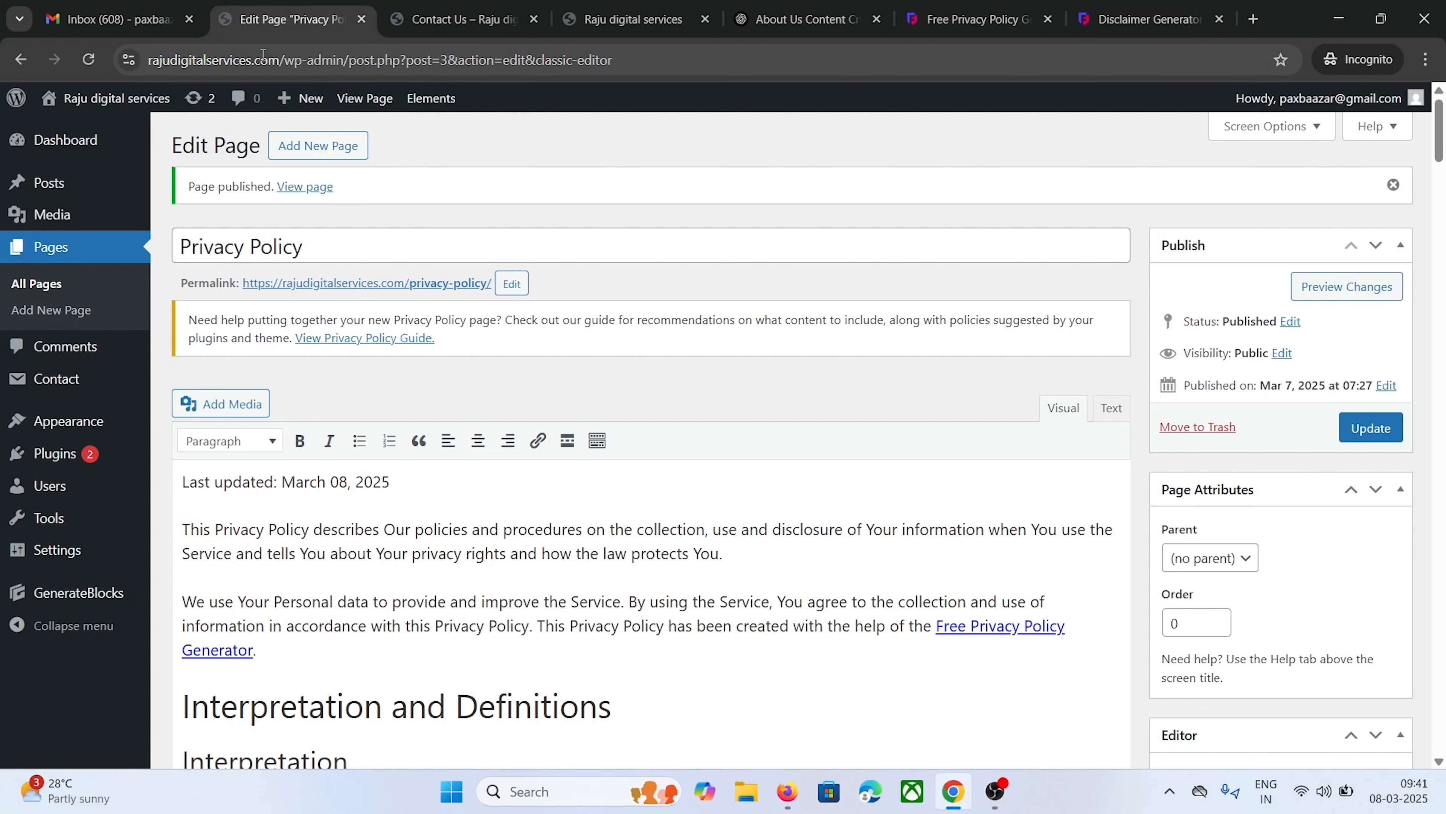
{"action": "left_click_drag", "start_coordinate": [288, 60], "coordinate": [151, 60]}
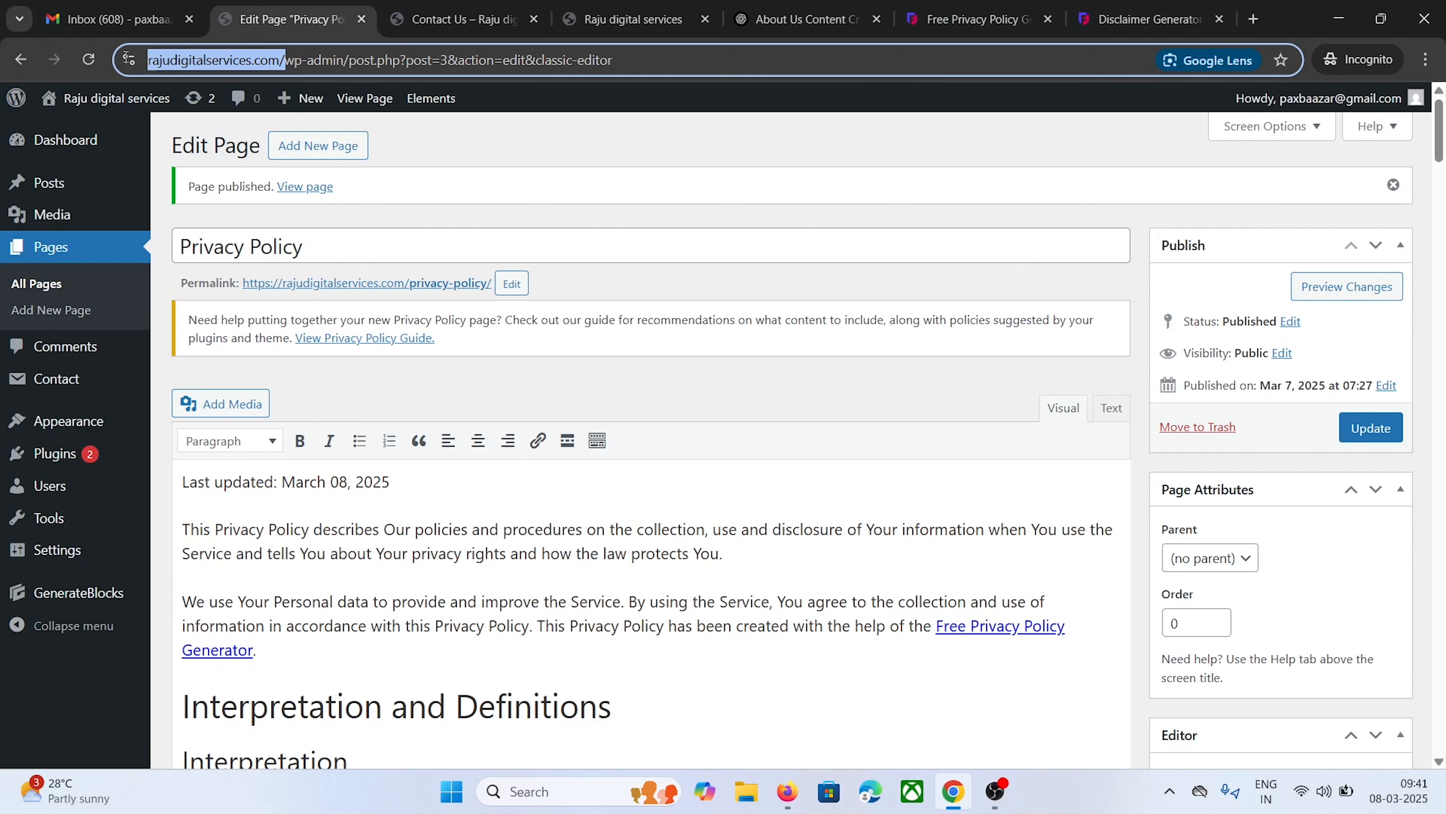
{"action": "right_click", "coordinate": [185, 57]}
{"action": "left_click", "coordinate": [243, 191]}
{"action": "left_click", "coordinate": [1145, 19]}
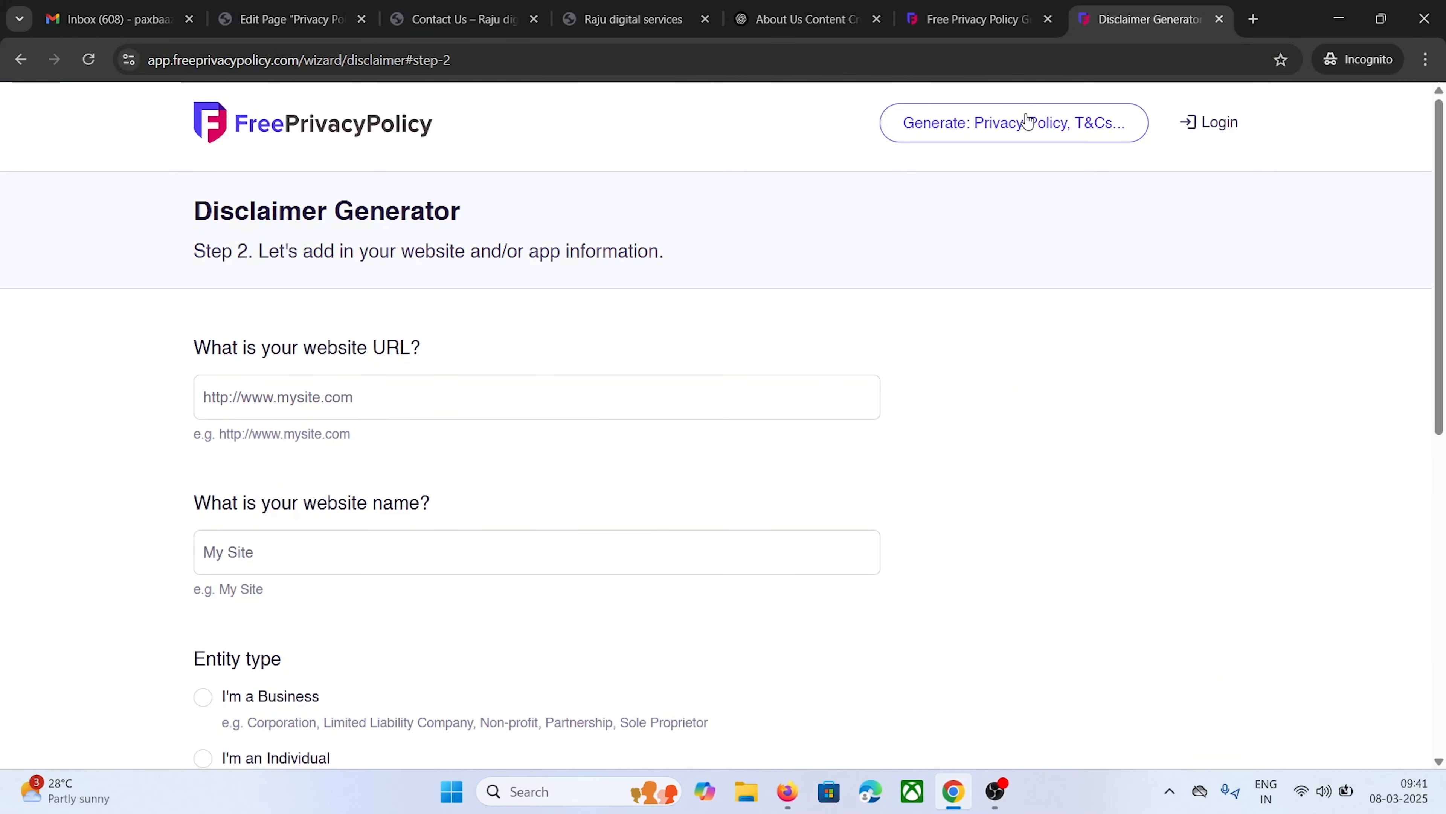
{"action": "right_click", "coordinate": [222, 380]}
{"action": "left_click", "coordinate": [286, 544]}
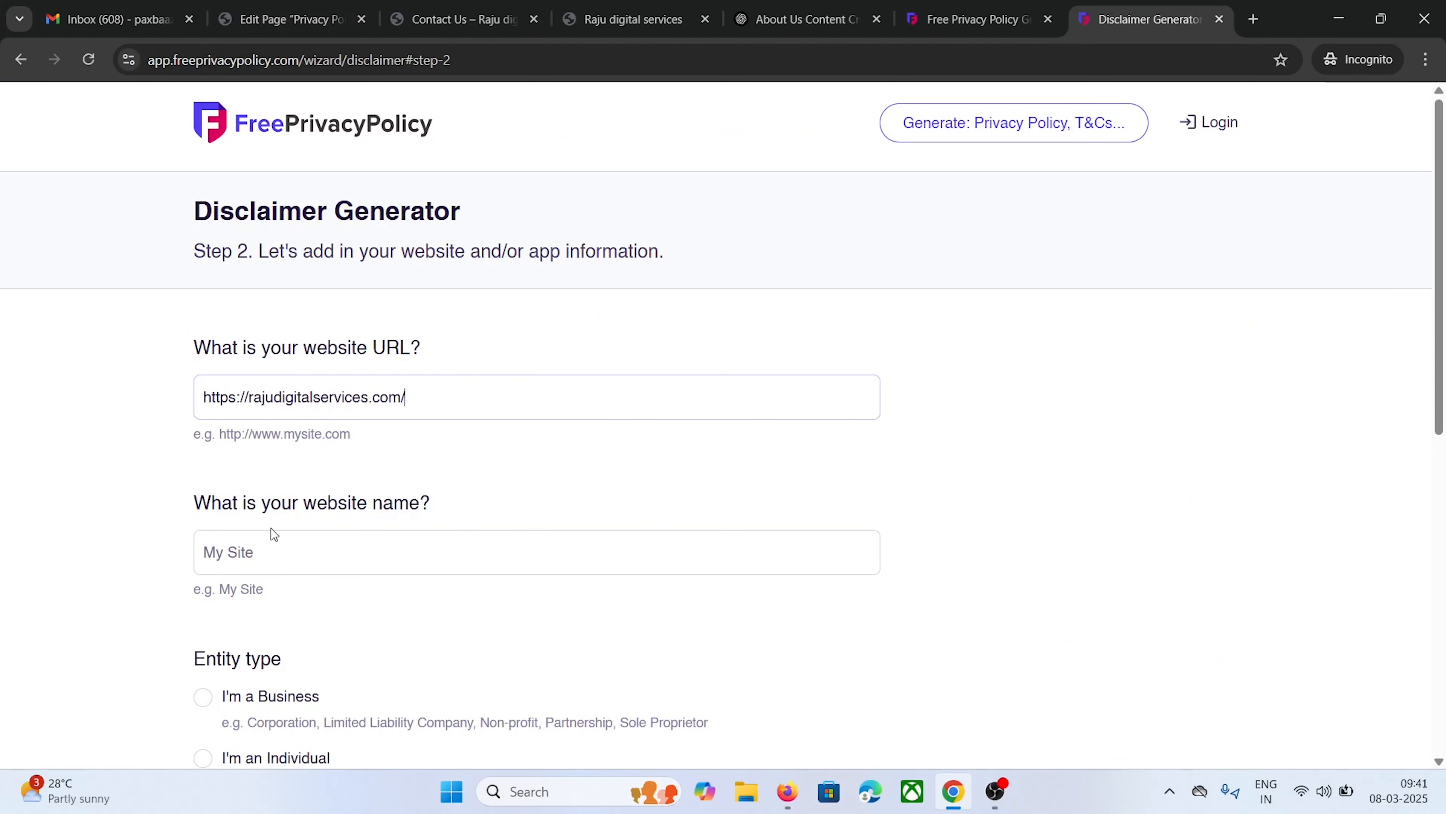
{"action": "left_click", "coordinate": [260, 538]}
{"action": "type", "text": "Raju Digital Service"}
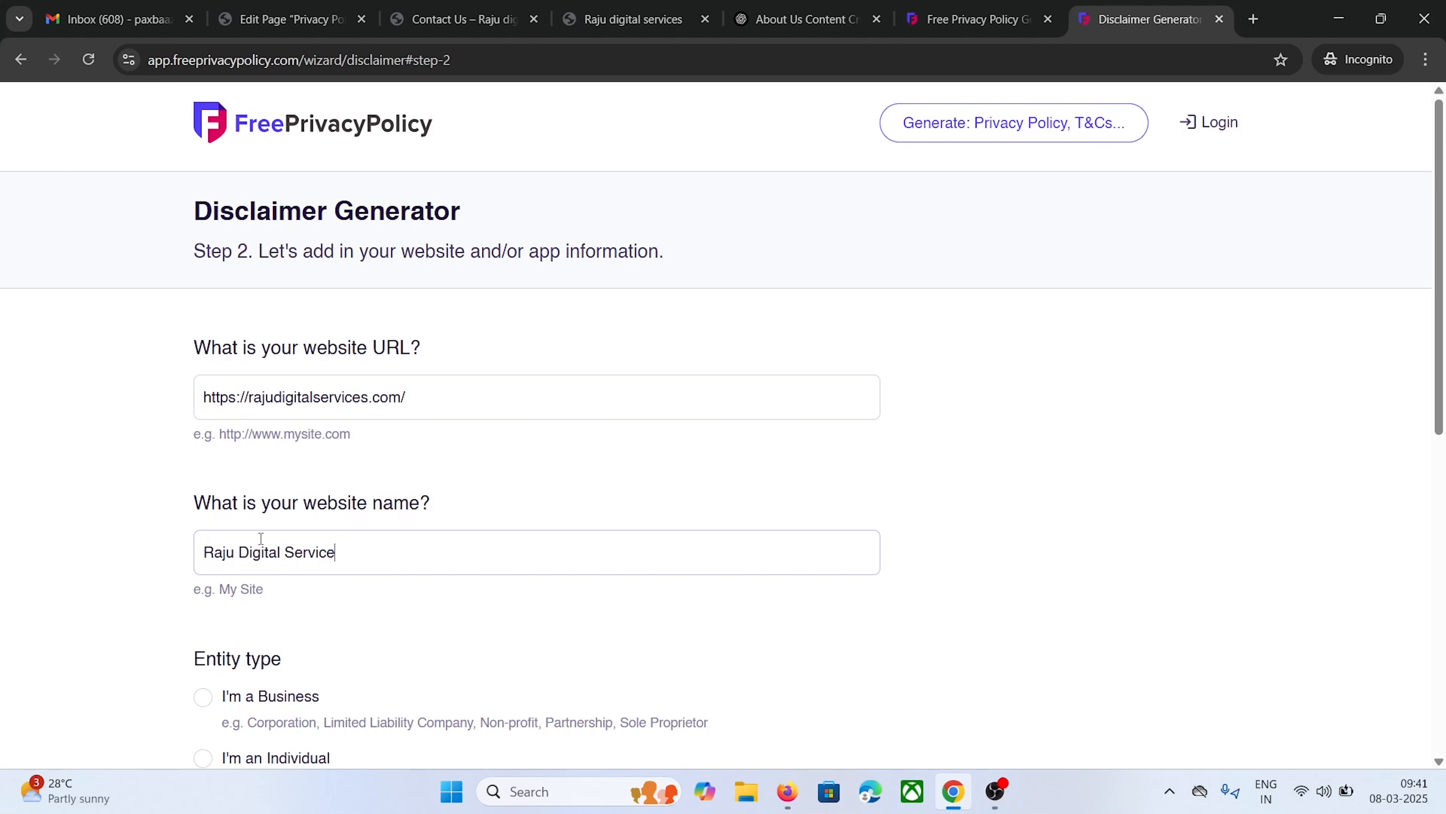
{"action": "type", "text": "s"}
Set the owner as an individual in India, Andhra Pradesh, and advance to Step 3
{"action": "scroll", "coordinate": [261, 538], "scroll_direction": "down", "scroll_amount": 5}
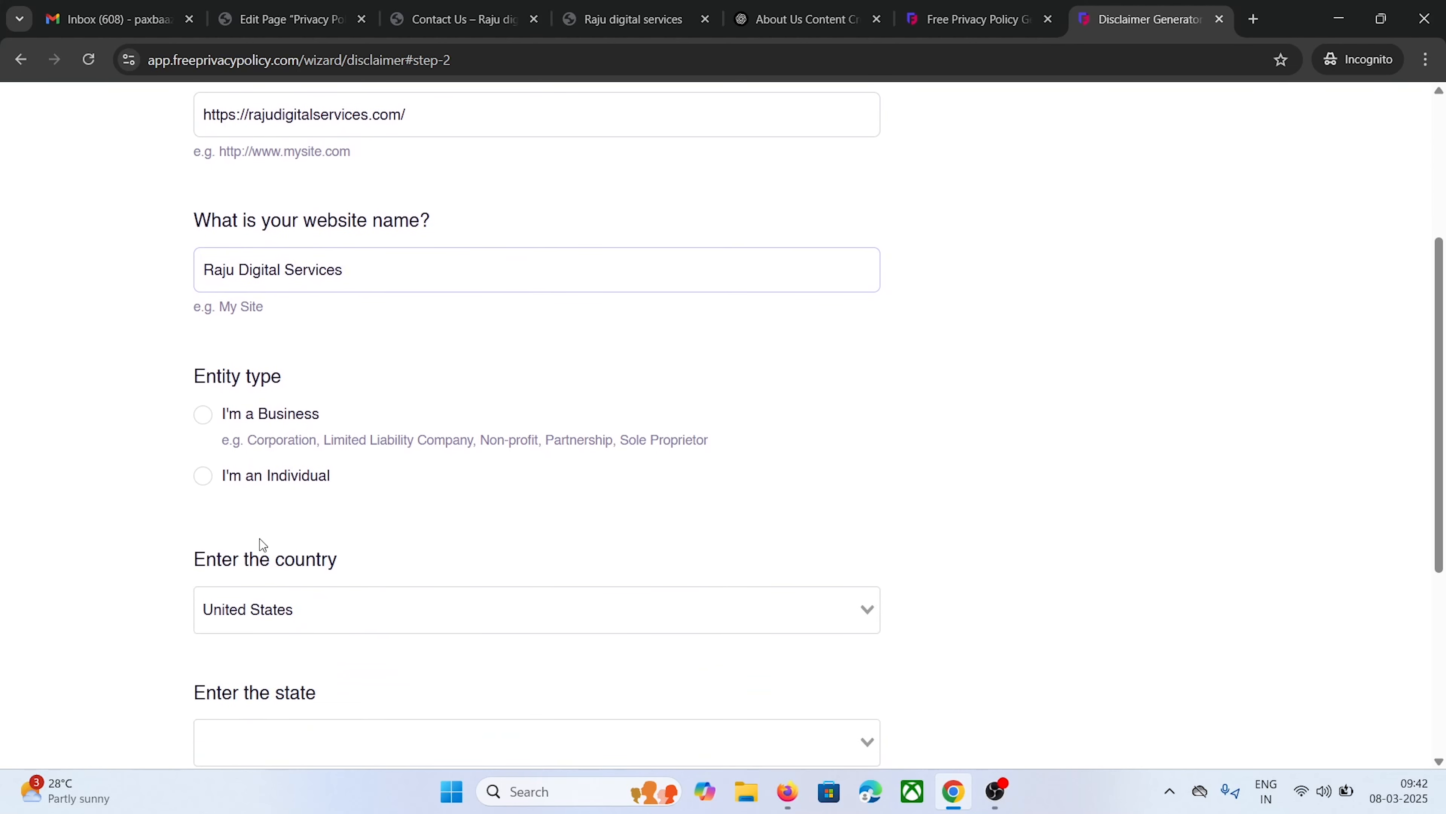
{"action": "left_click", "coordinate": [203, 476]}
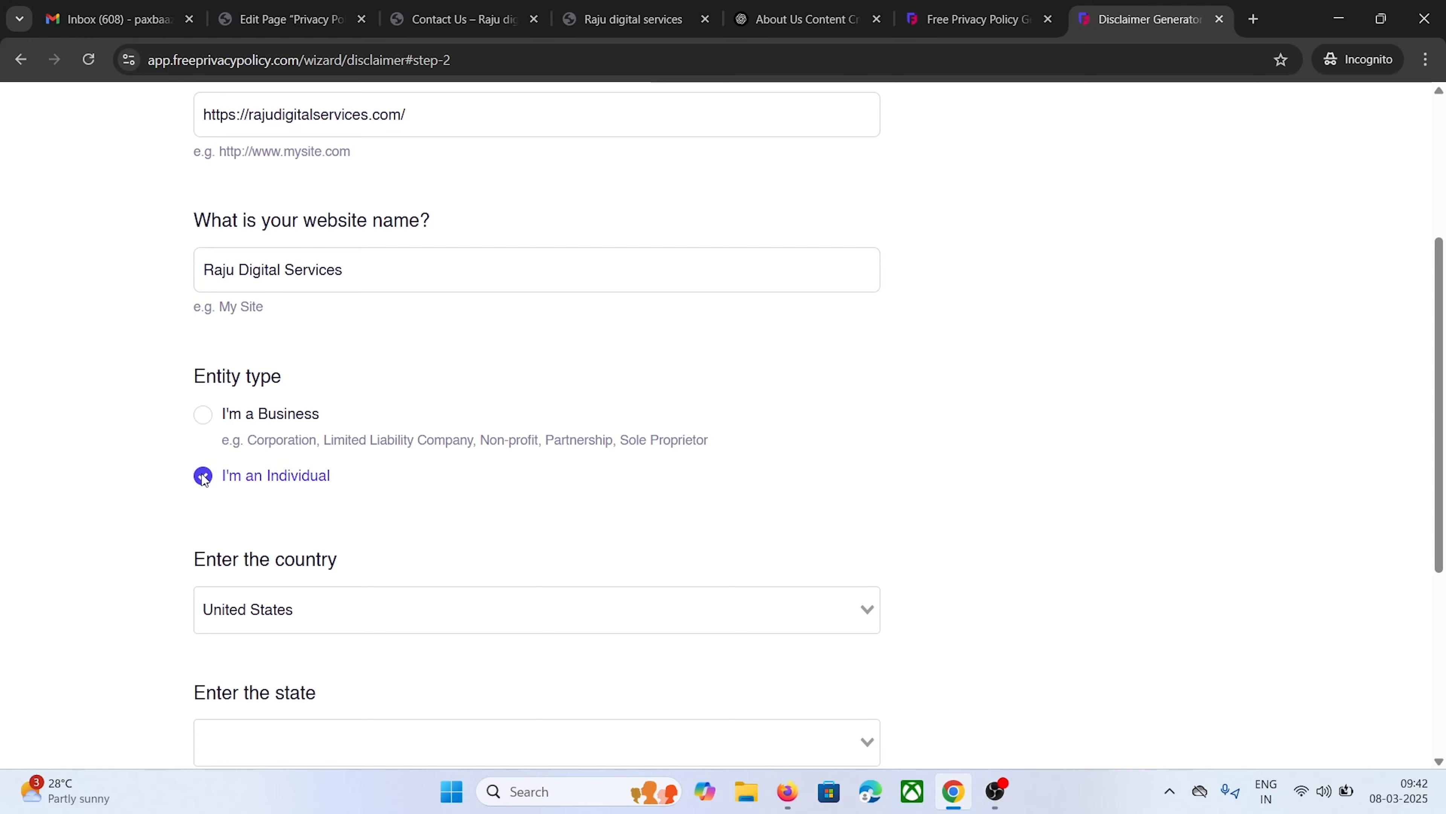
{"action": "scroll", "coordinate": [229, 450], "scroll_direction": "down", "scroll_amount": 3}
{"action": "left_click", "coordinate": [246, 420]}
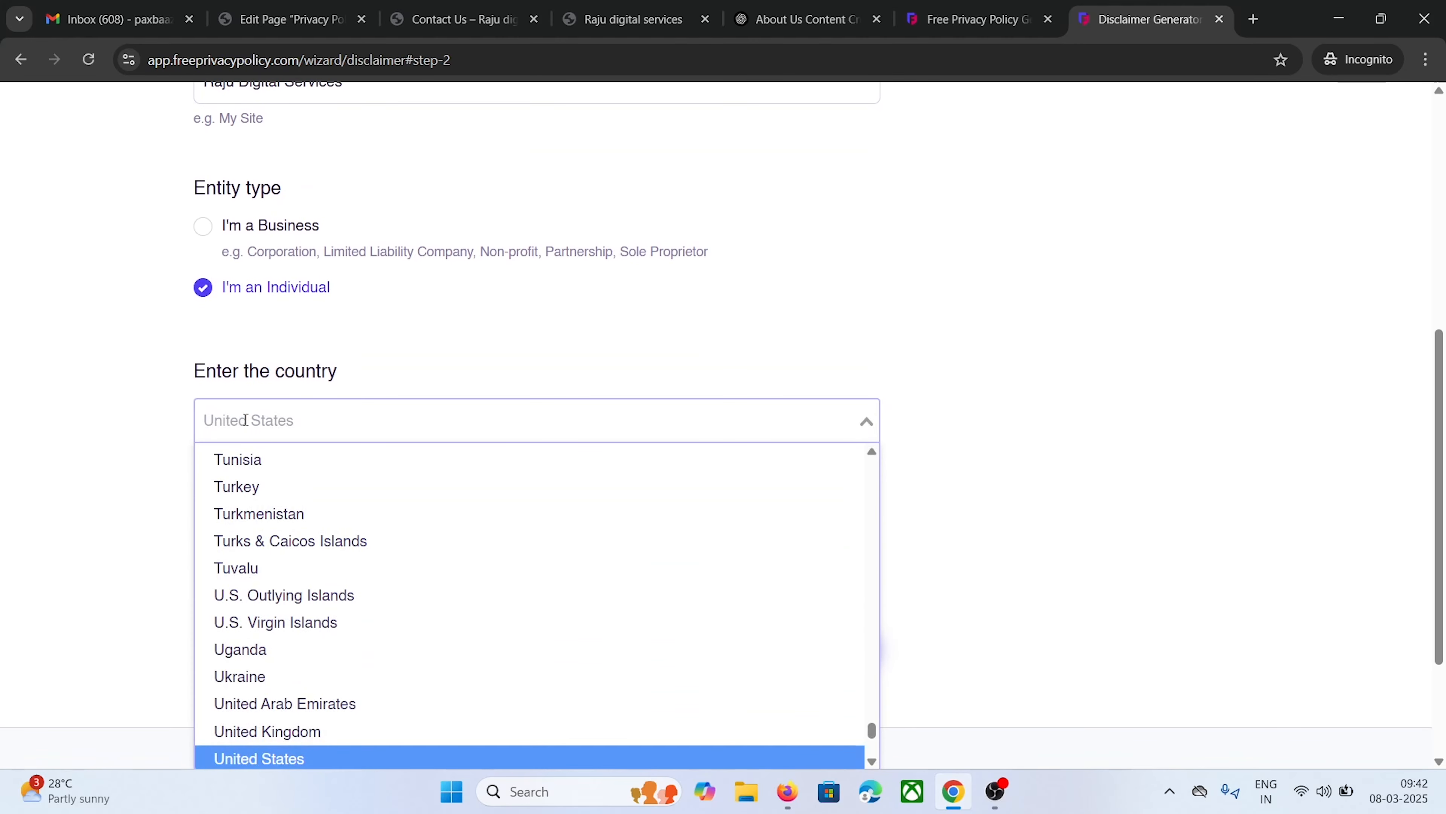
{"action": "type", "text": "india"}
{"action": "key", "text": "Down"}
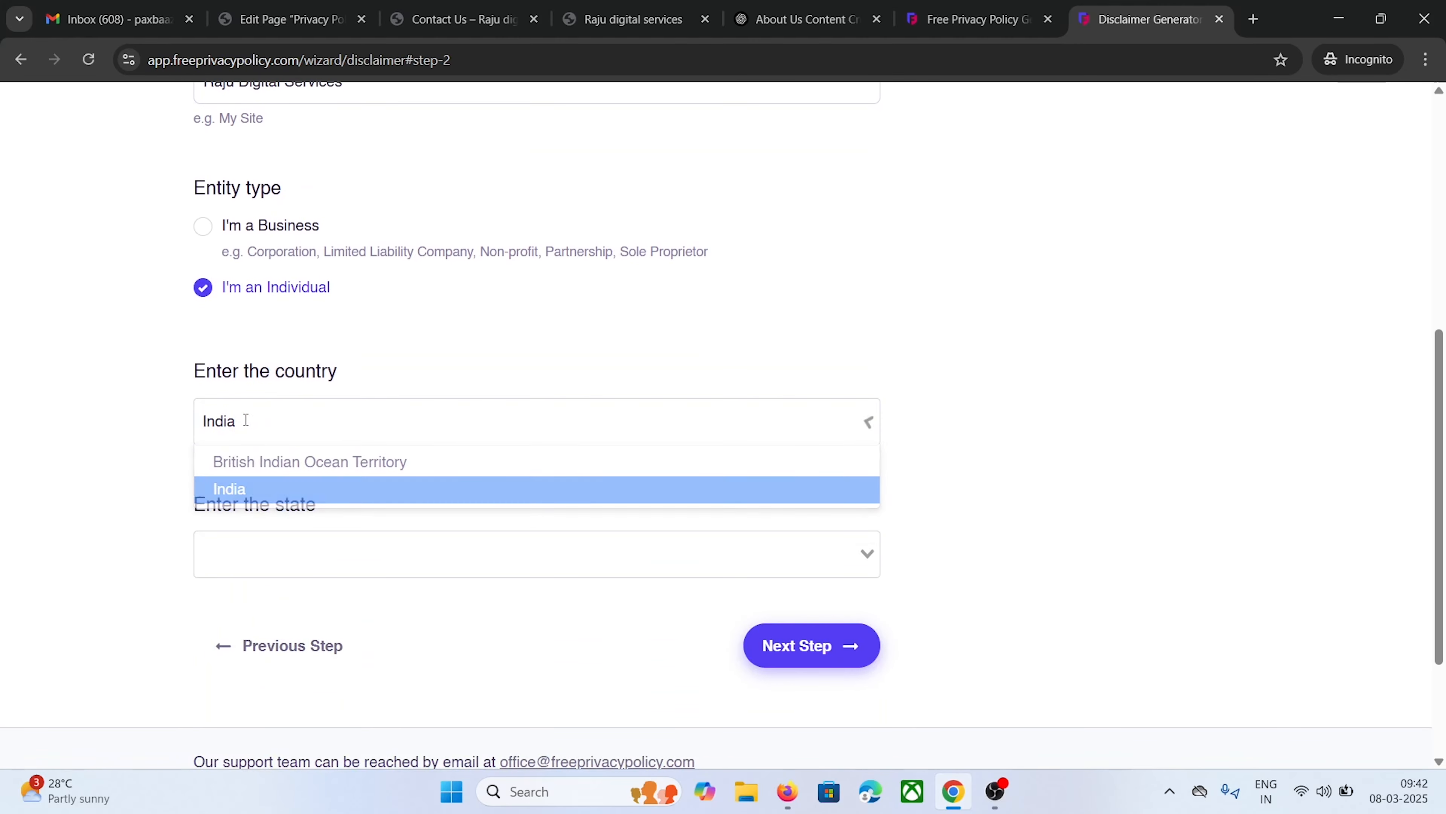
{"action": "key", "text": "Return"}
{"action": "left_click", "coordinate": [235, 551]}
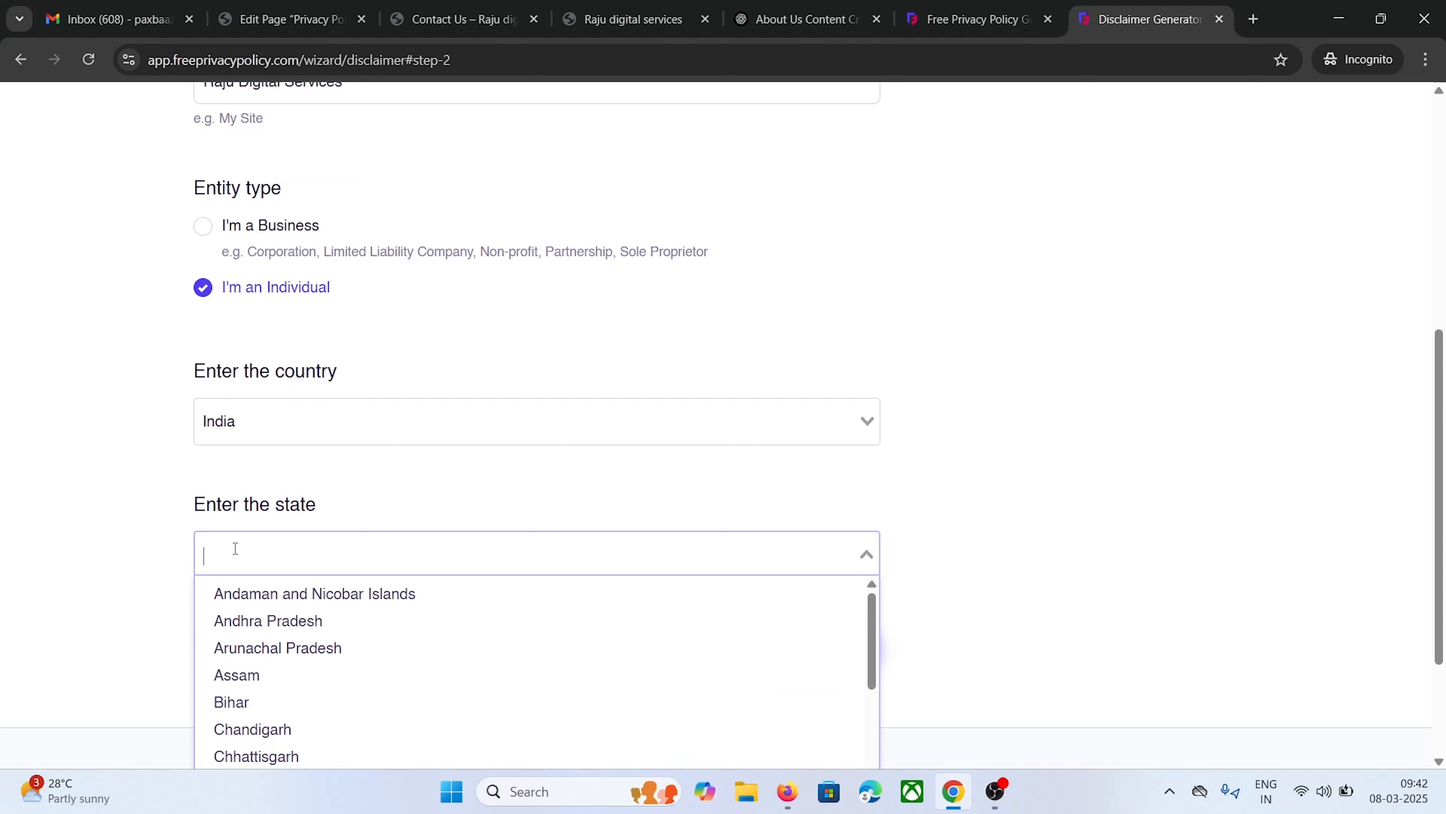
{"action": "left_click", "coordinate": [246, 620]}
{"action": "scroll", "coordinate": [512, 592], "scroll_direction": "down", "scroll_amount": 2}
{"action": "left_click", "coordinate": [803, 567]}
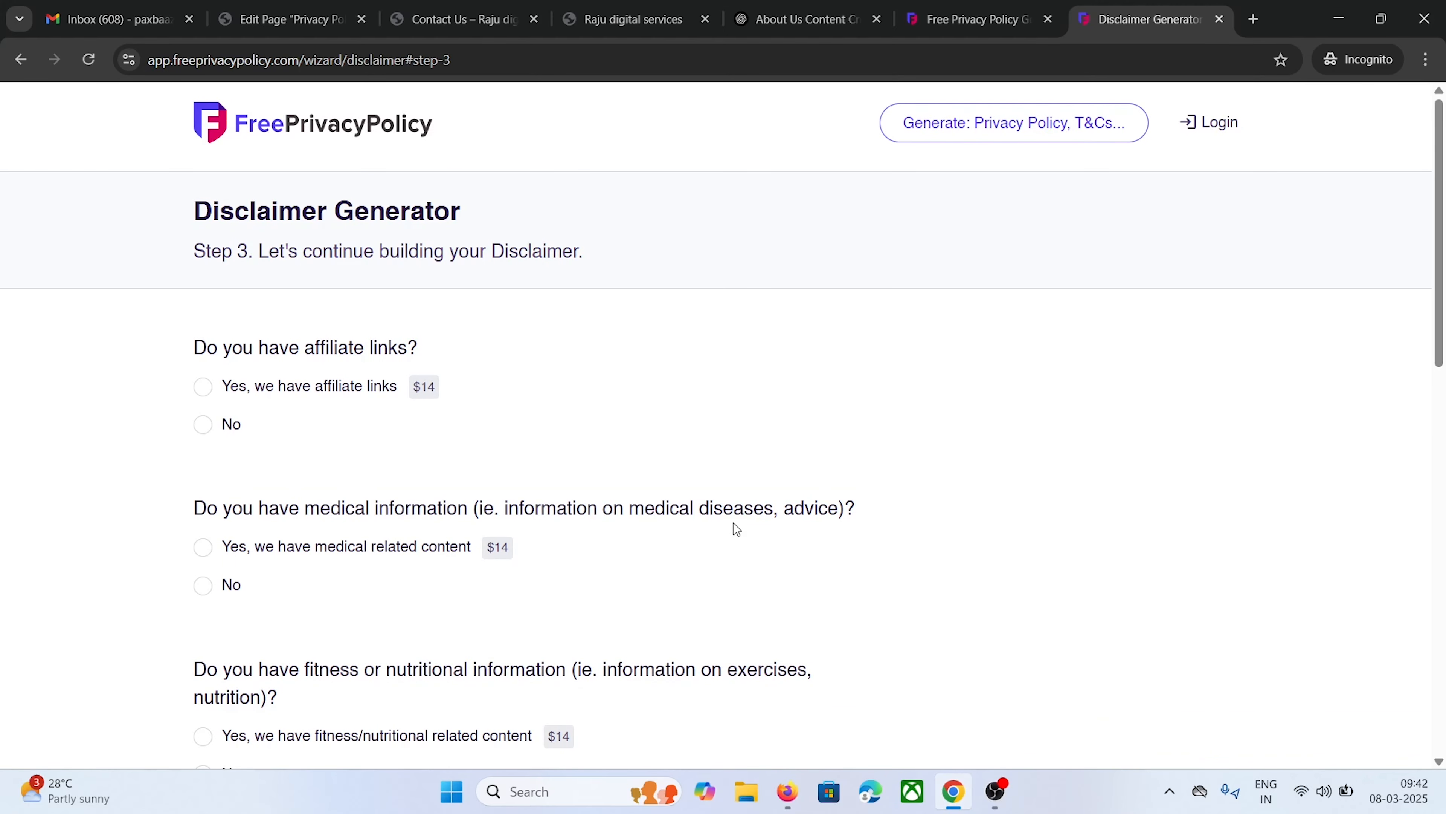
Answer No to the affiliate links, medical, fitness/nutrition, ads and paid-review questions
{"action": "left_click", "coordinate": [204, 387]}
{"action": "scroll", "coordinate": [216, 507], "scroll_direction": "down", "scroll_amount": 6}
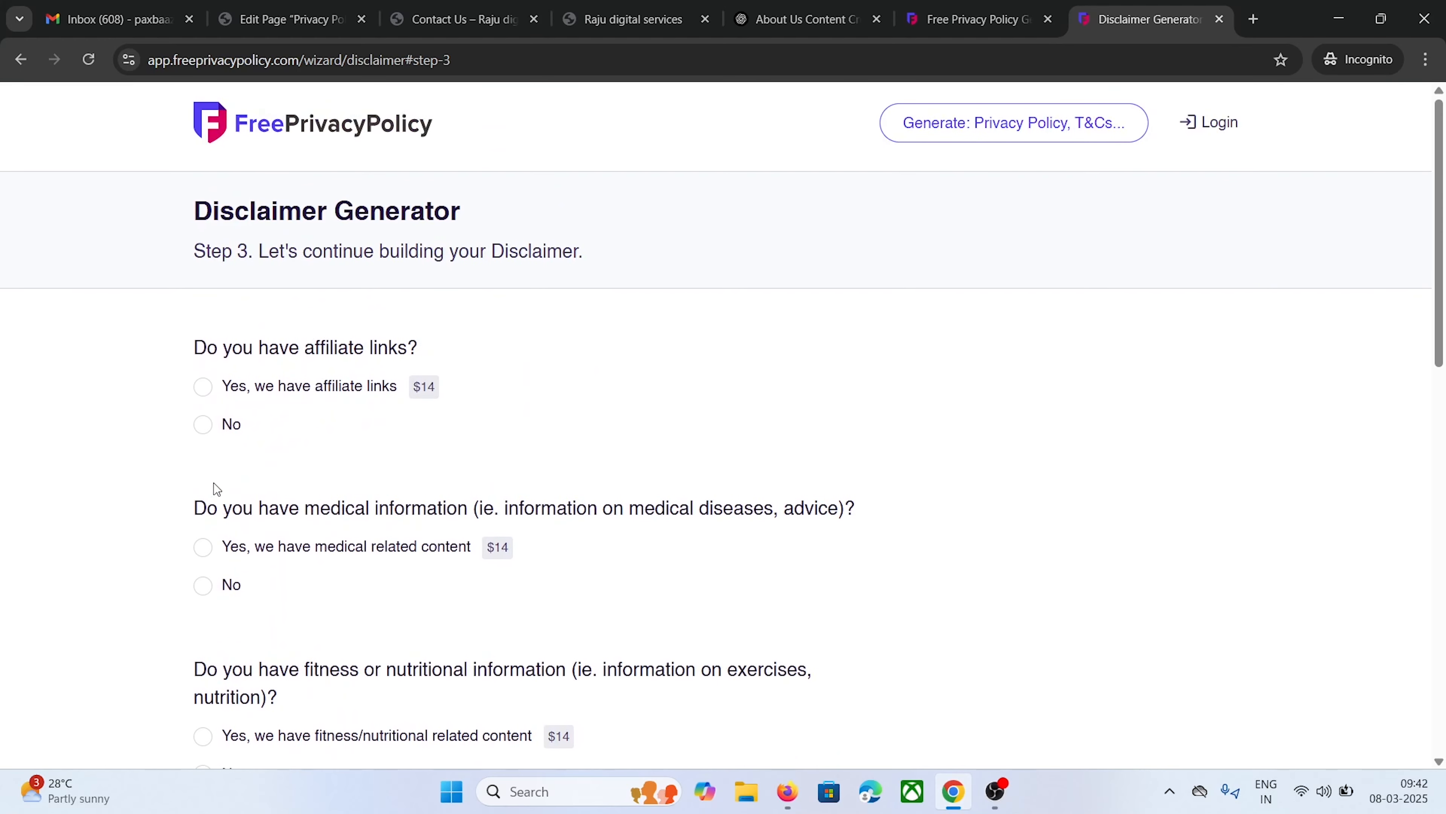
{"action": "left_click", "coordinate": [209, 424]}
{"action": "scroll", "coordinate": [208, 439], "scroll_direction": "down", "scroll_amount": 2}
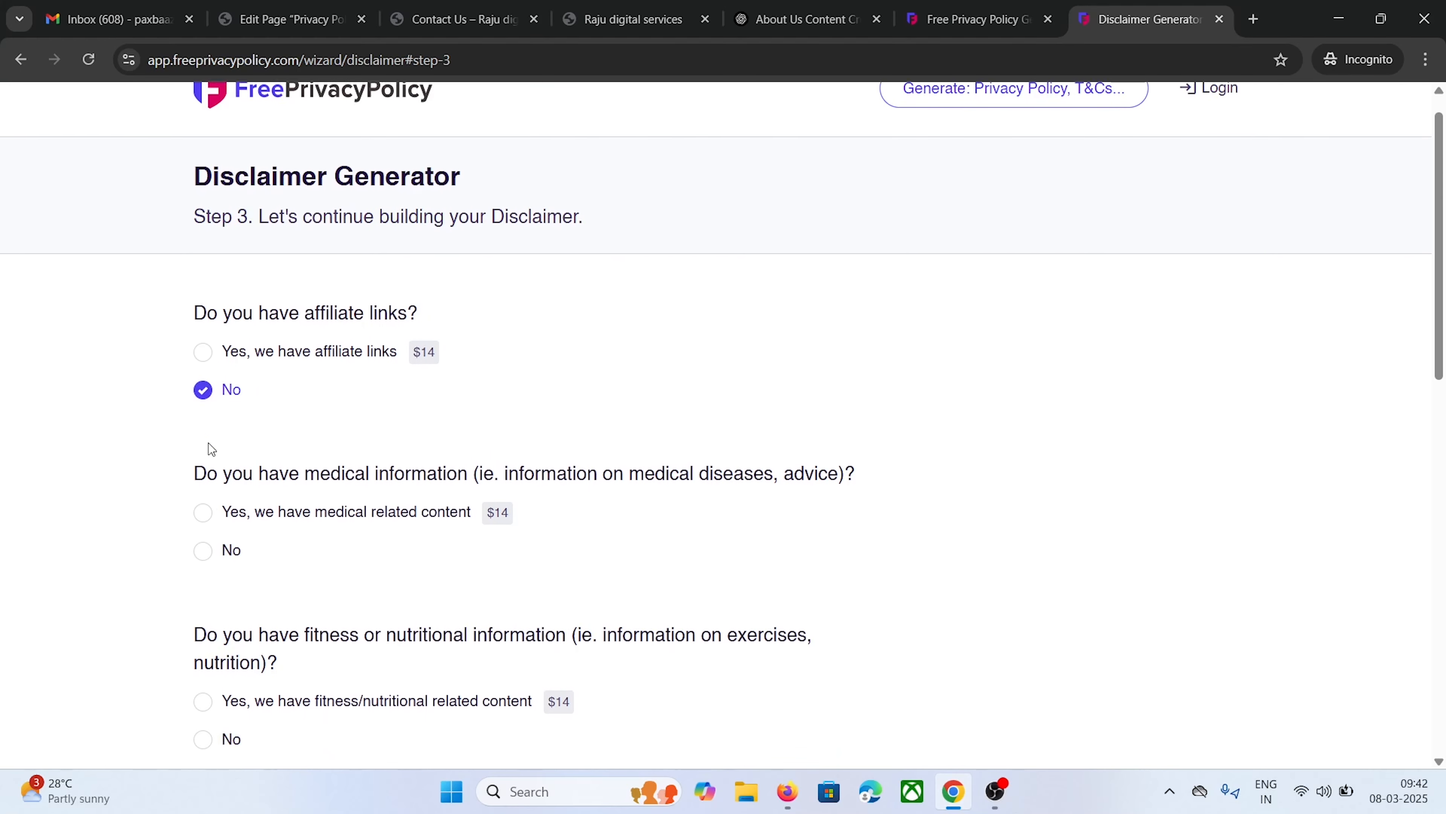
{"action": "left_click", "coordinate": [211, 492]}
{"action": "scroll", "coordinate": [208, 484], "scroll_direction": "down", "scroll_amount": 4}
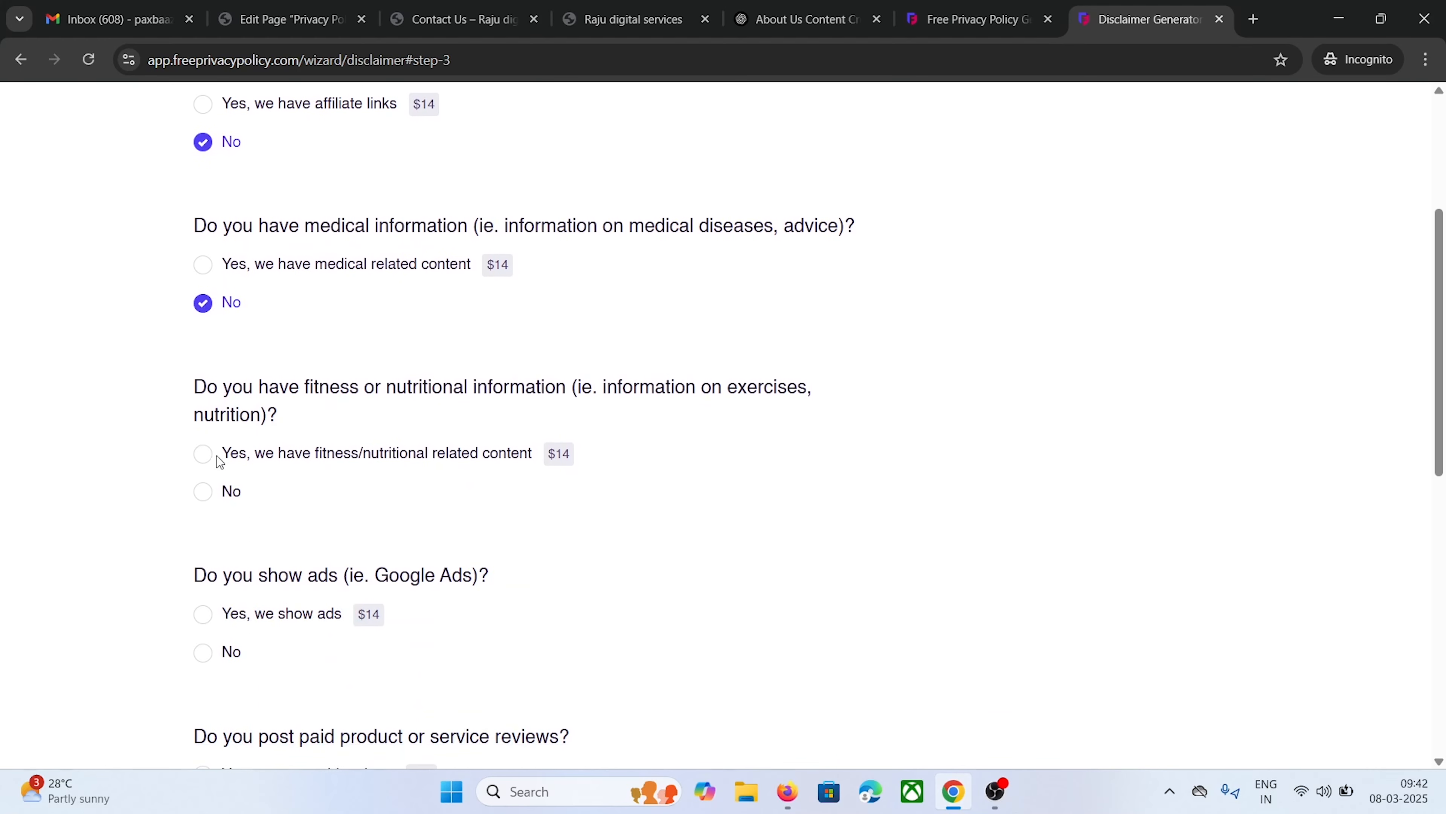
{"action": "left_click", "coordinate": [203, 495]}
{"action": "scroll", "coordinate": [205, 513], "scroll_direction": "down", "scroll_amount": 2}
{"action": "left_click", "coordinate": [203, 556]}
{"action": "scroll", "coordinate": [208, 552], "scroll_direction": "down", "scroll_amount": 4}
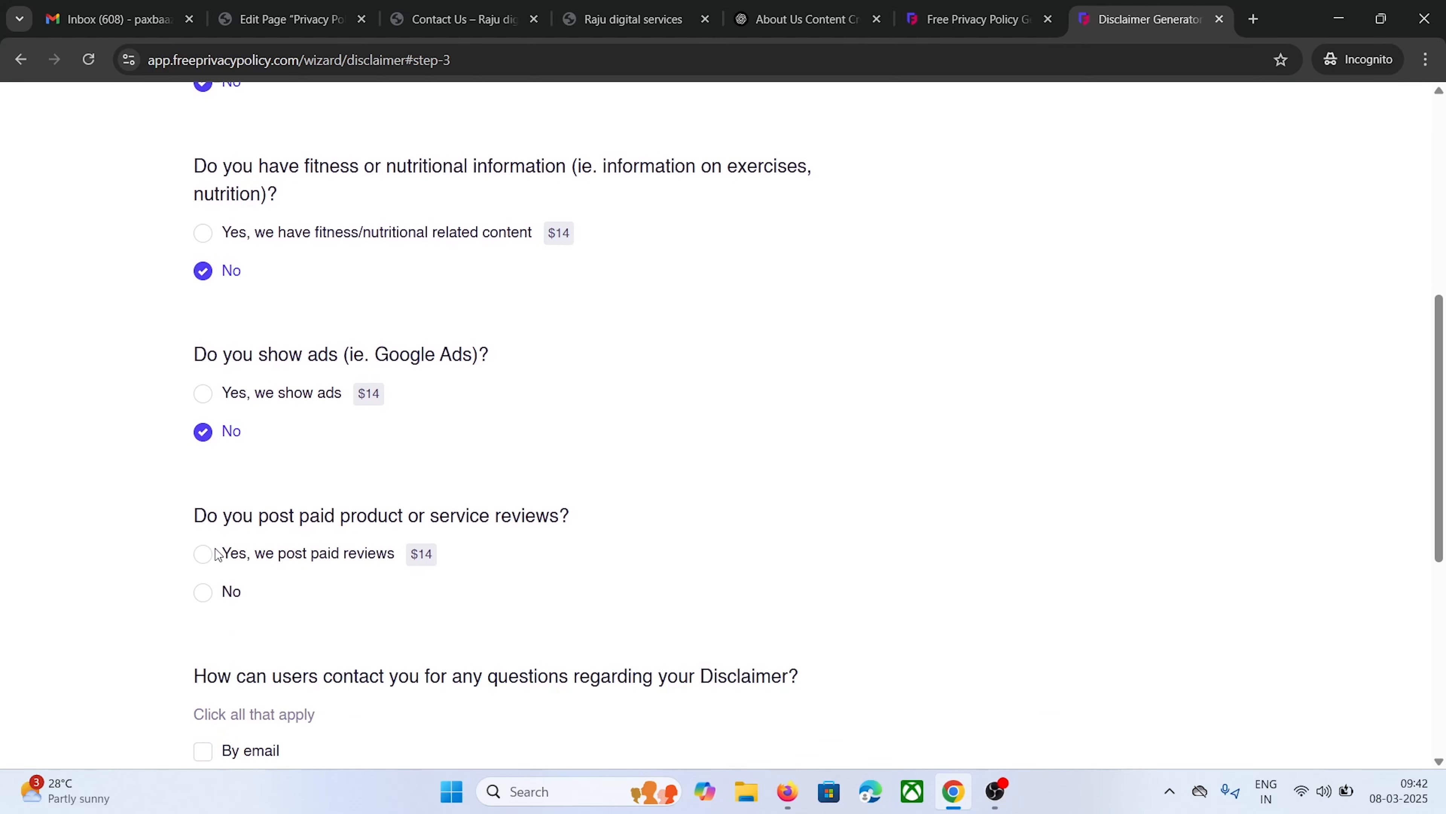
{"action": "left_click", "coordinate": [201, 536]}
{"action": "scroll", "coordinate": [202, 525], "scroll_direction": "down", "scroll_amount": 4}
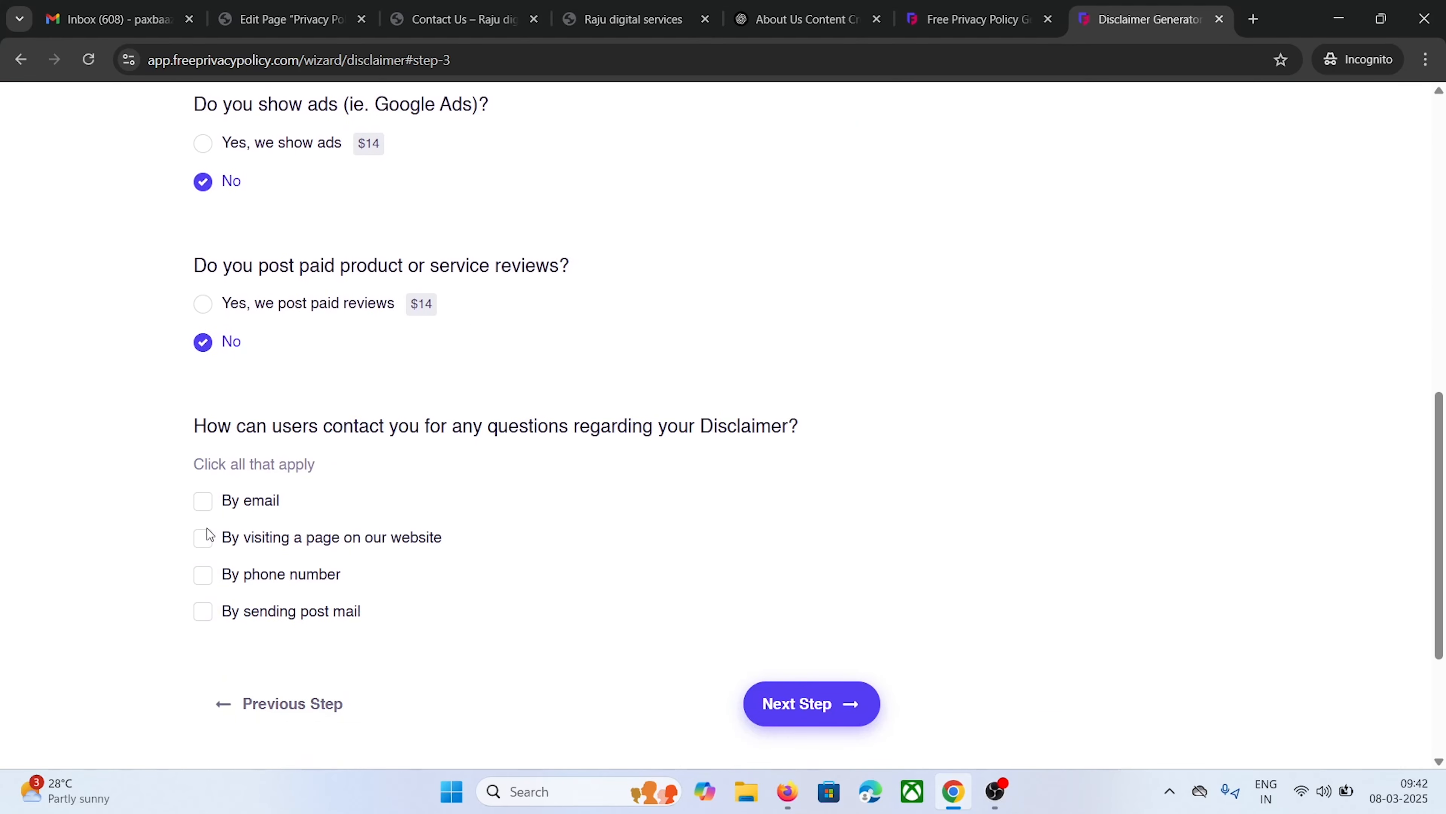
Choose By email for disclaimer questions and paste the site's contact e-mail address
{"action": "scroll", "coordinate": [239, 478], "scroll_direction": "up", "scroll_amount": 14}
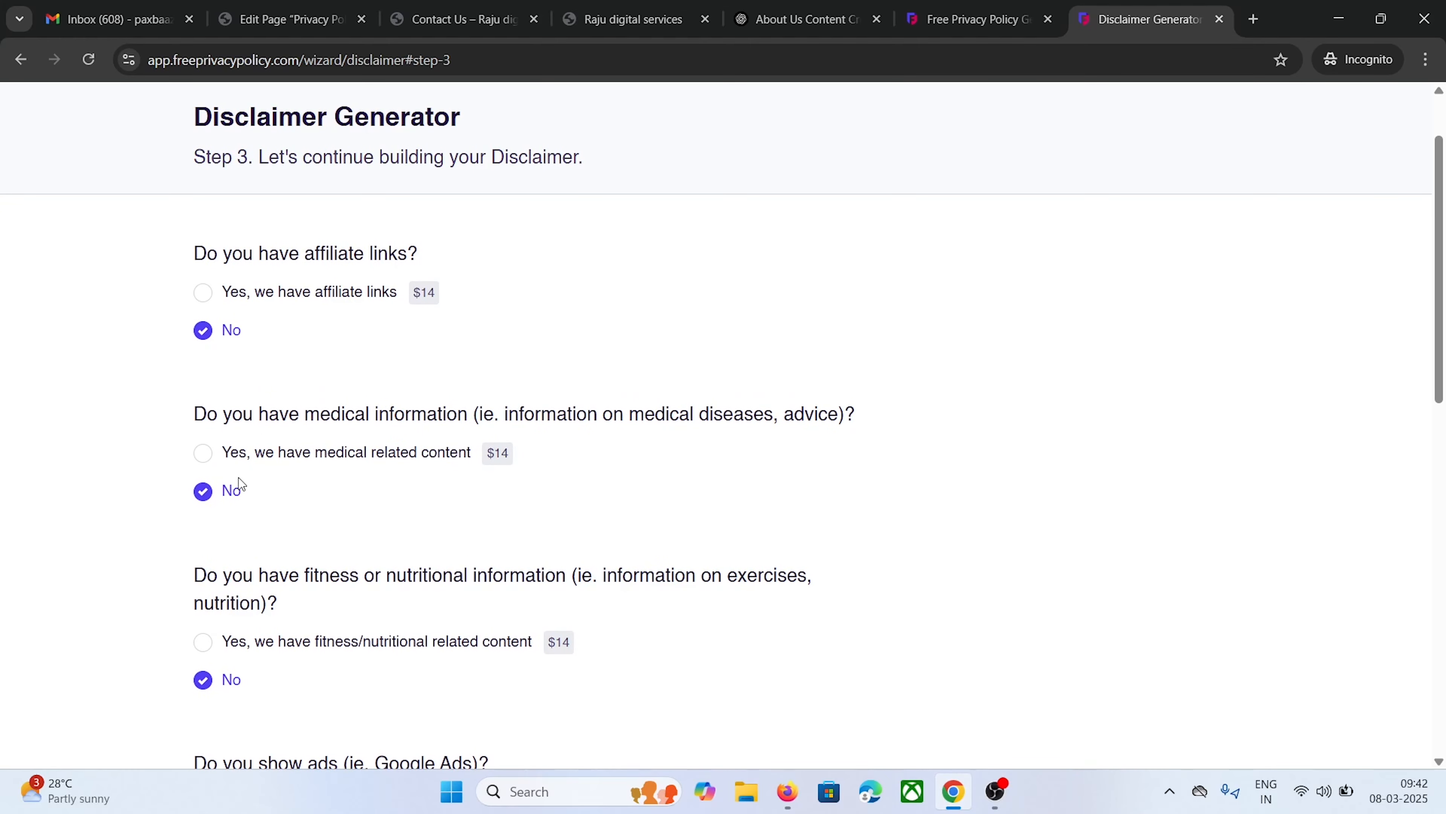
{"action": "scroll", "coordinate": [238, 479], "scroll_direction": "down", "scroll_amount": 2}
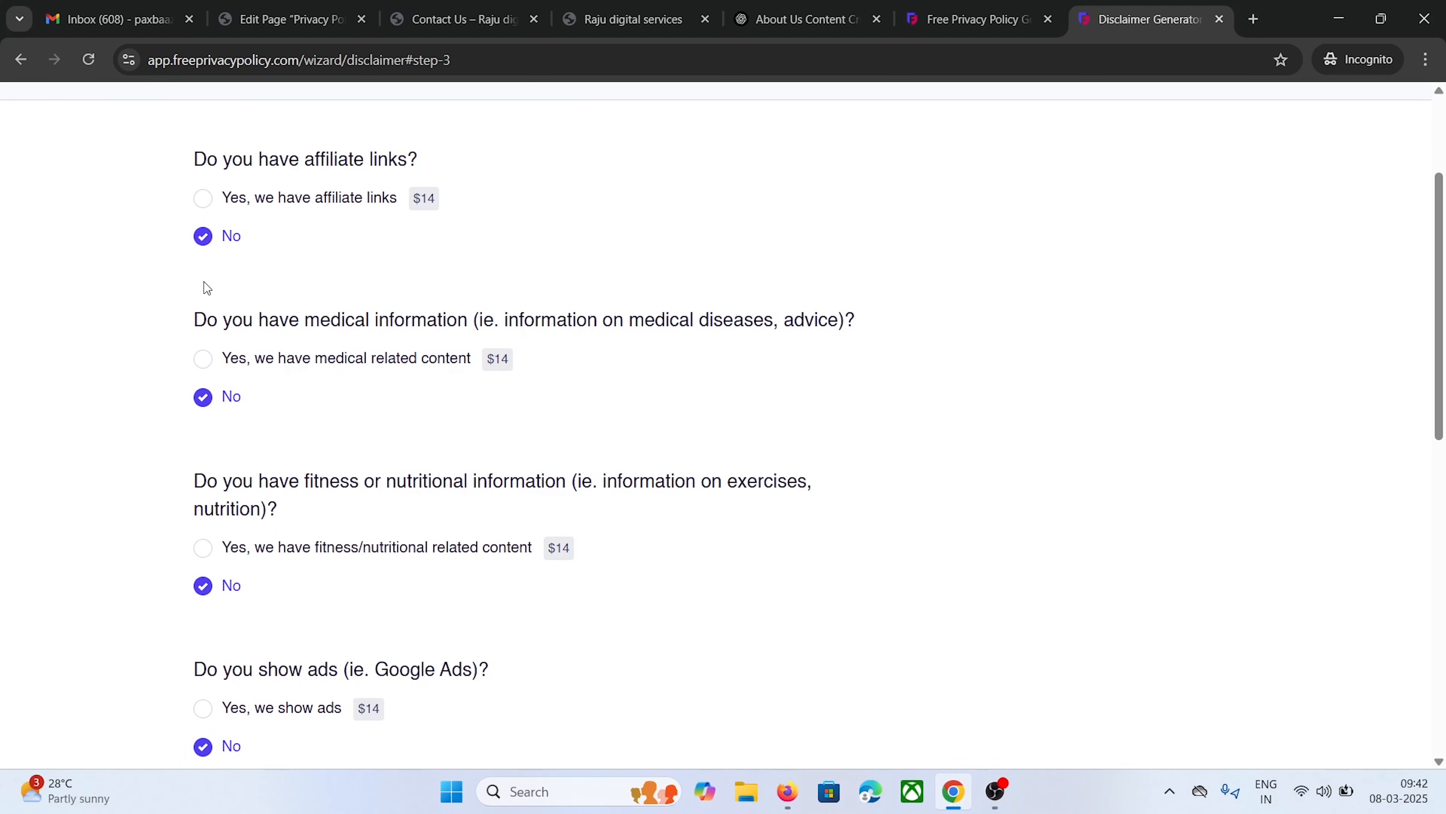
{"action": "scroll", "coordinate": [191, 348], "scroll_direction": "down", "scroll_amount": 4}
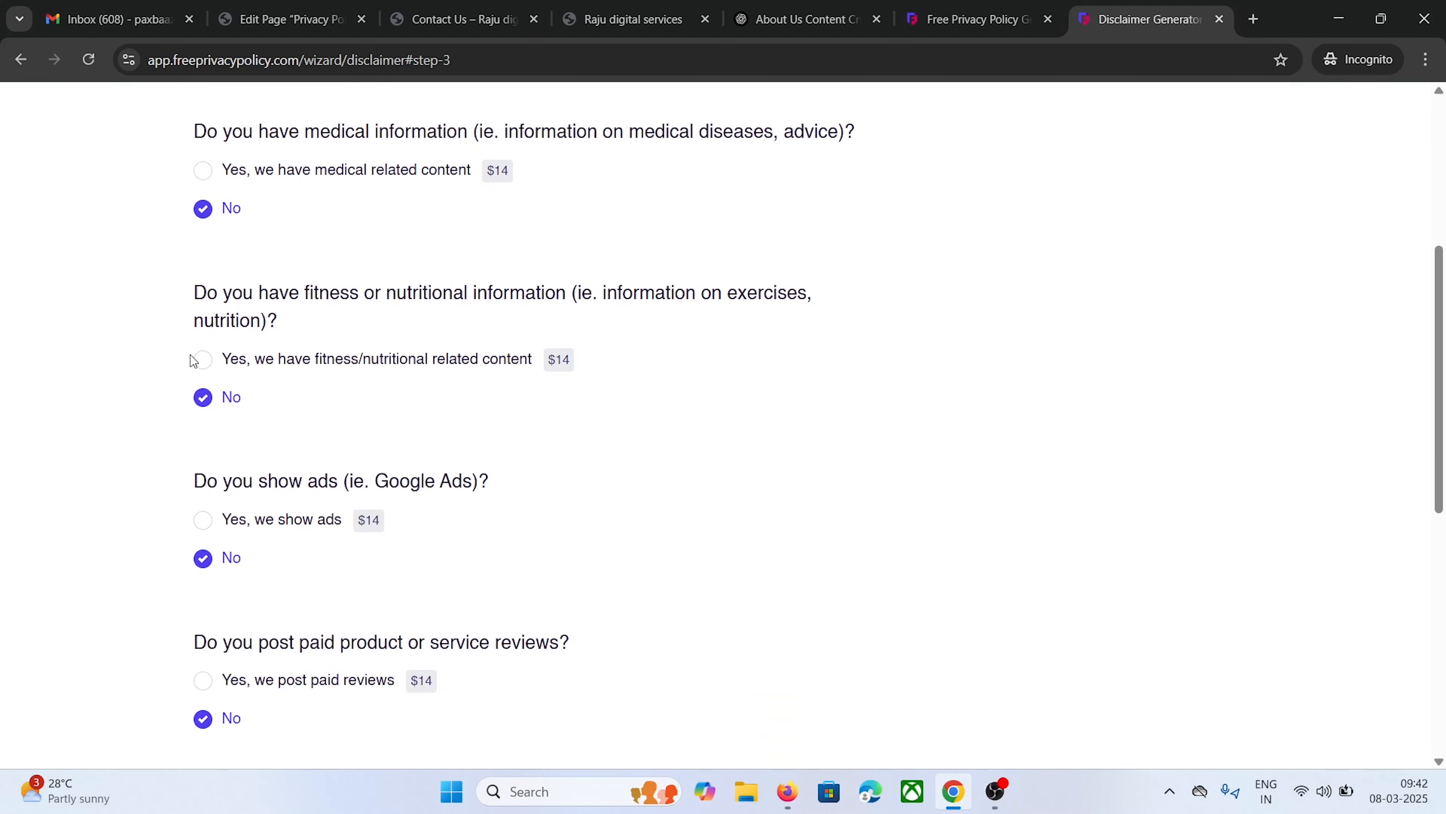
{"action": "scroll", "coordinate": [192, 359], "scroll_direction": "down", "scroll_amount": 2}
{"action": "scroll", "coordinate": [181, 439], "scroll_direction": "down", "scroll_amount": 6}
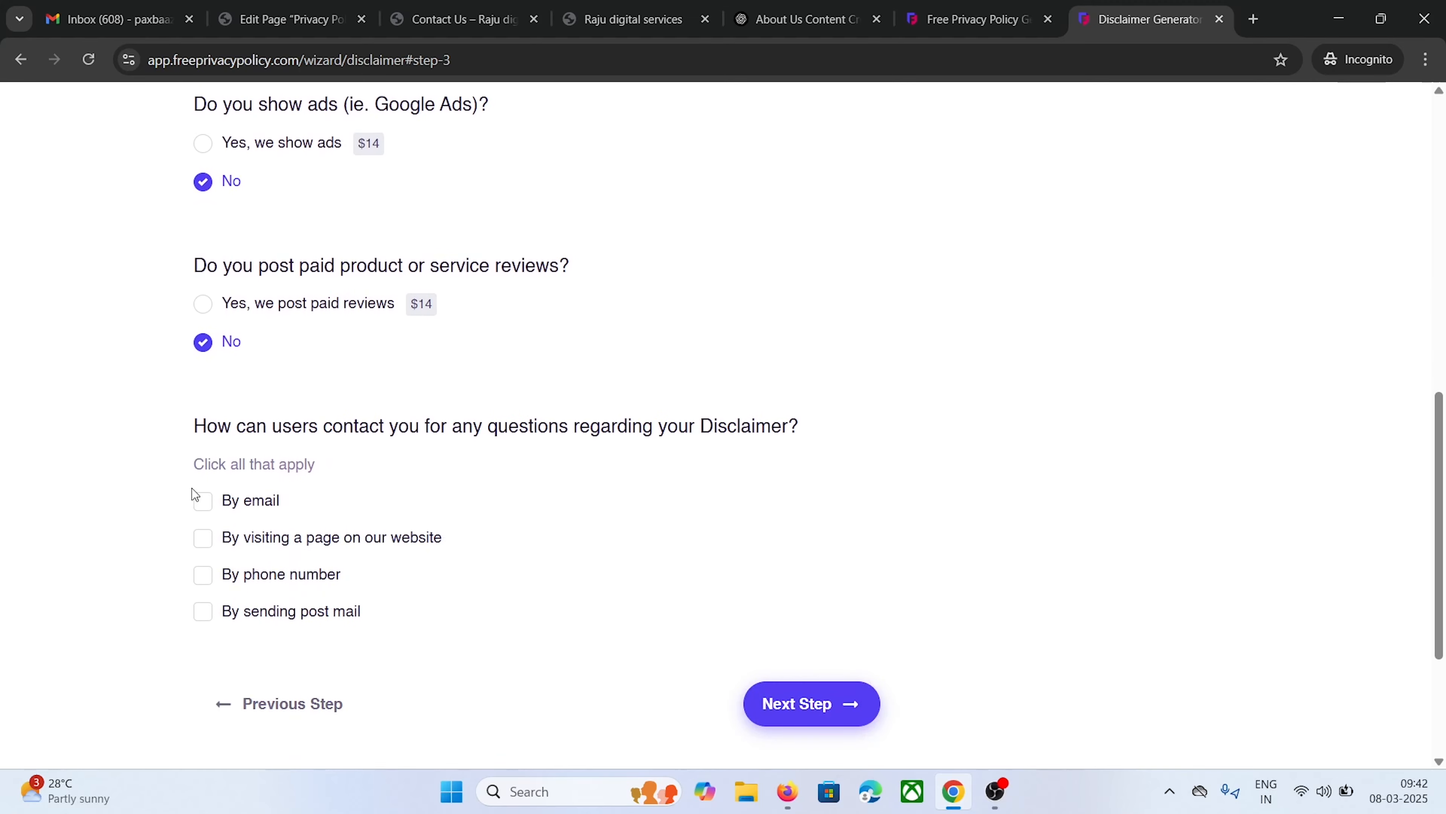
{"action": "left_click", "coordinate": [204, 501]}
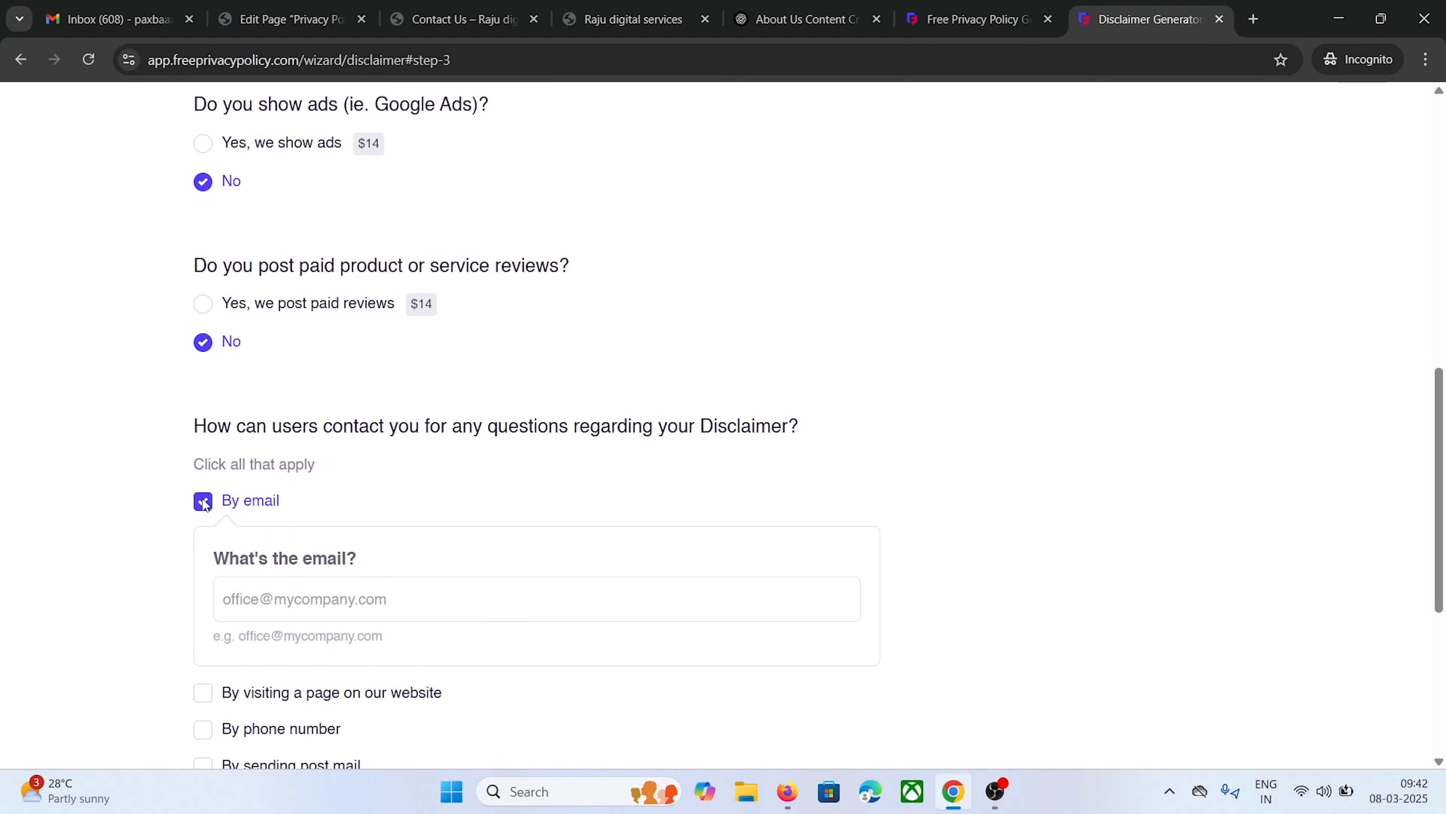
{"action": "left_click", "coordinate": [251, 597]}
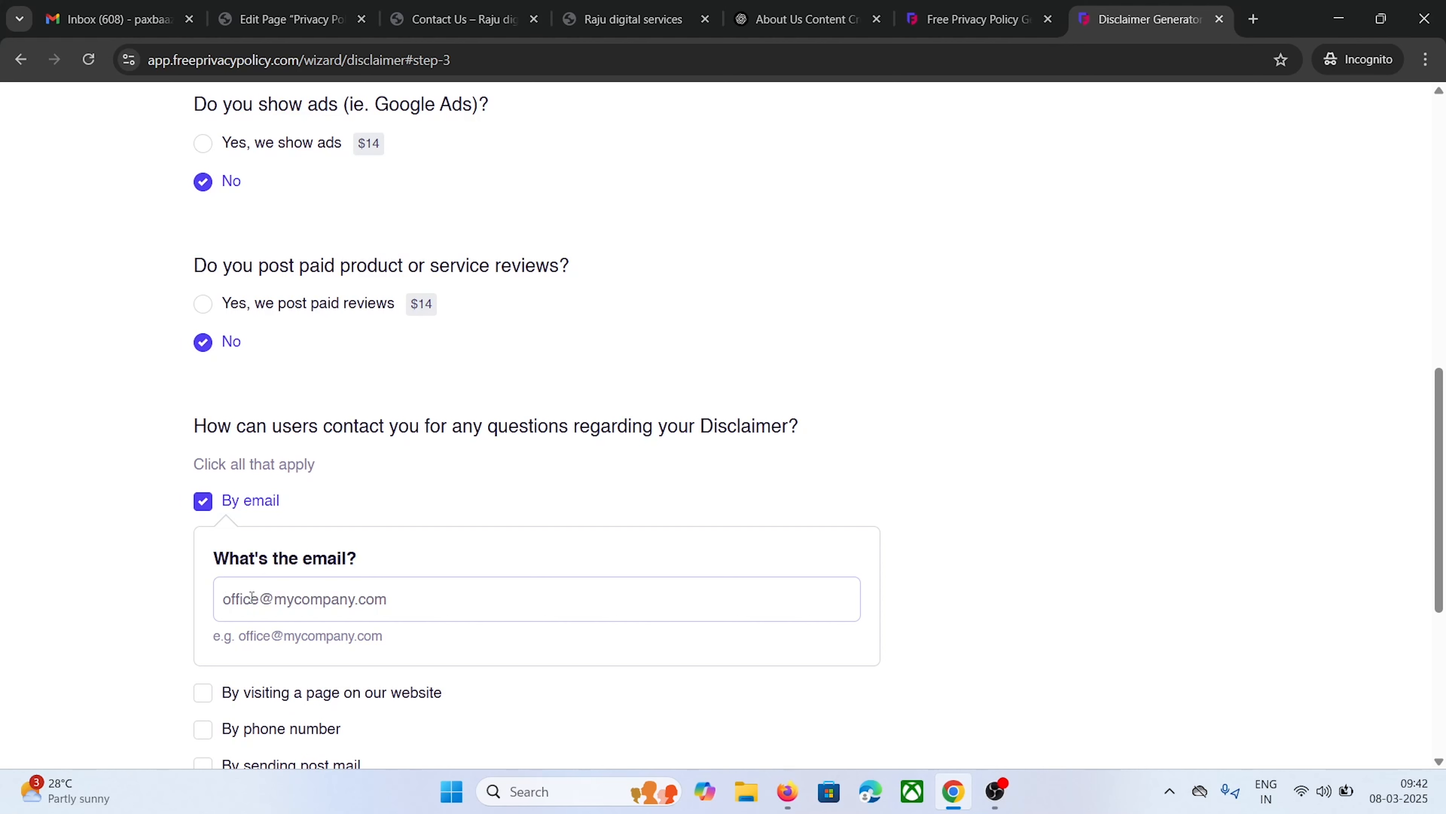
{"action": "key", "text": "ctrl+v"}
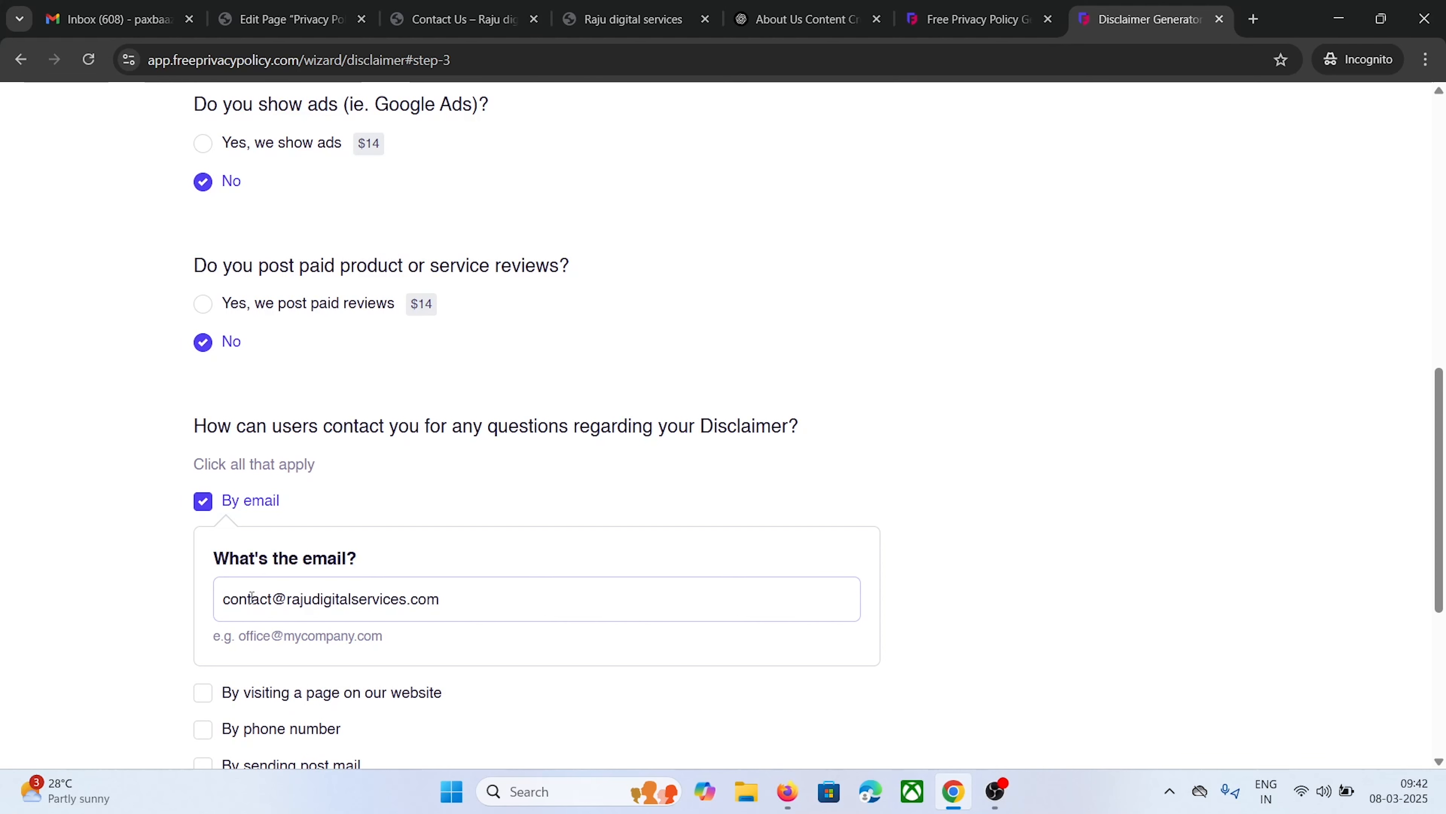
{"action": "scroll", "coordinate": [307, 513], "scroll_direction": "down", "scroll_amount": 3}
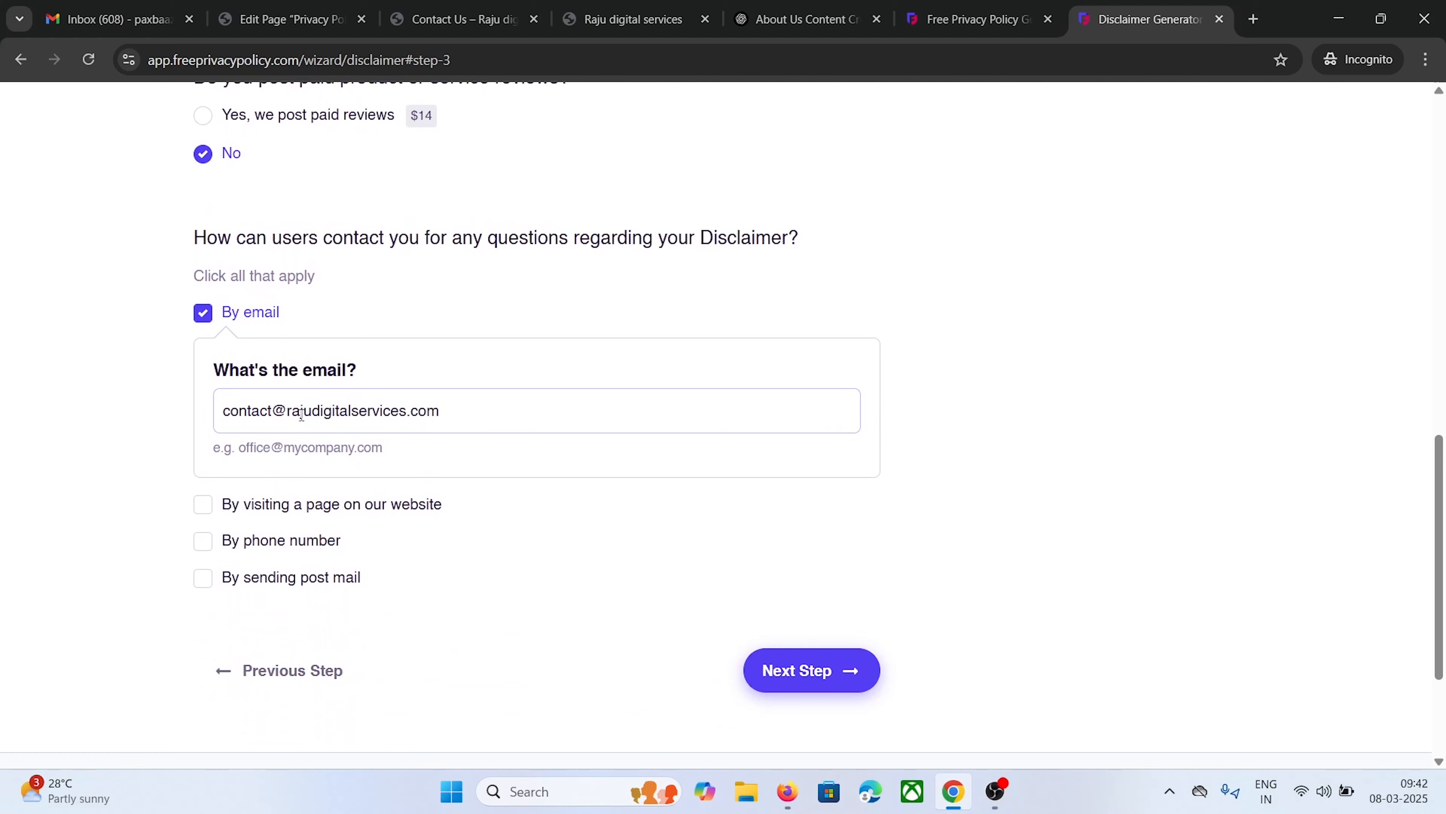
On the final step, enter the owner's delivery e-mail address and generate the disclaimer
{"action": "left_click", "coordinate": [802, 676]}
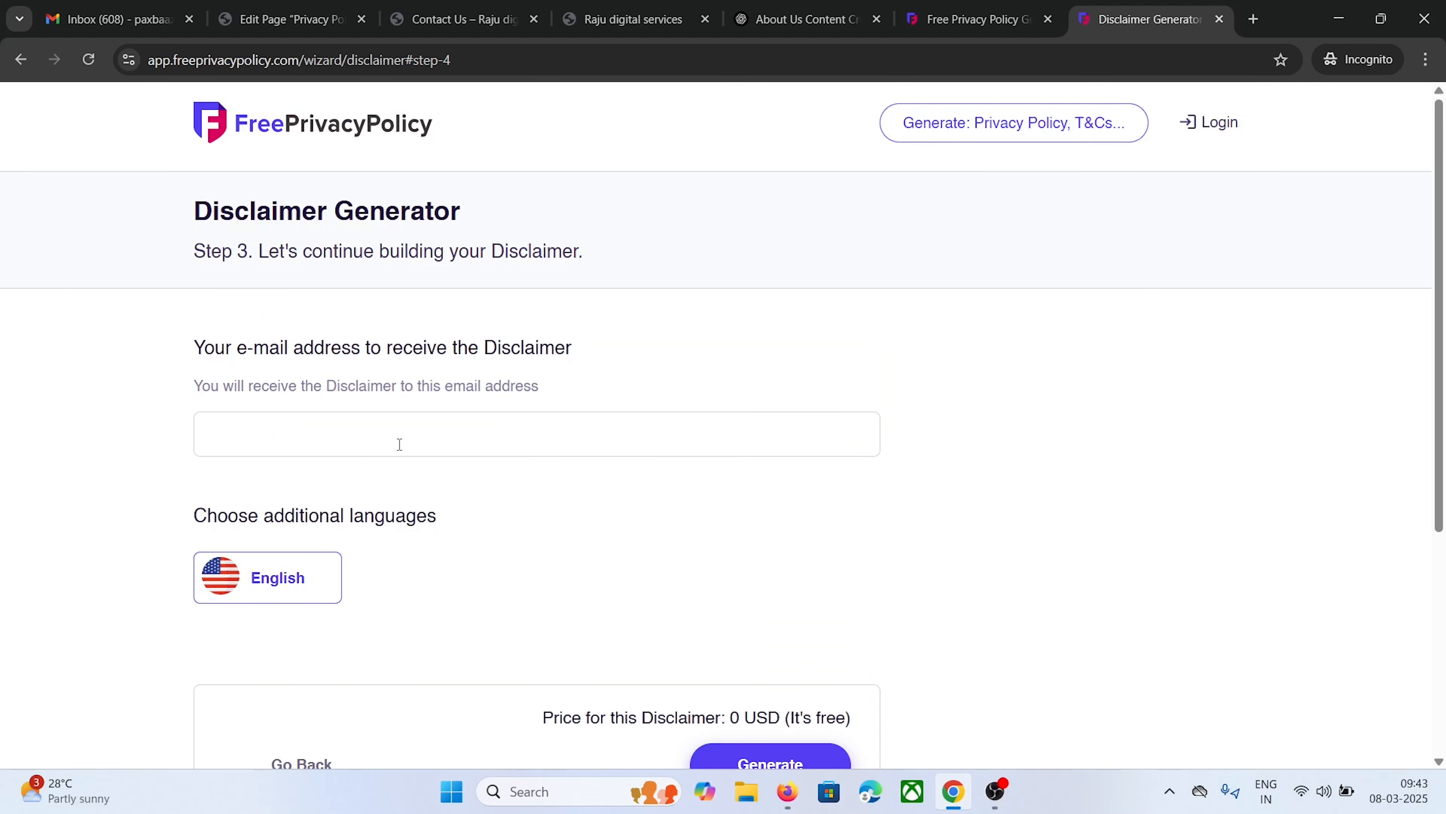
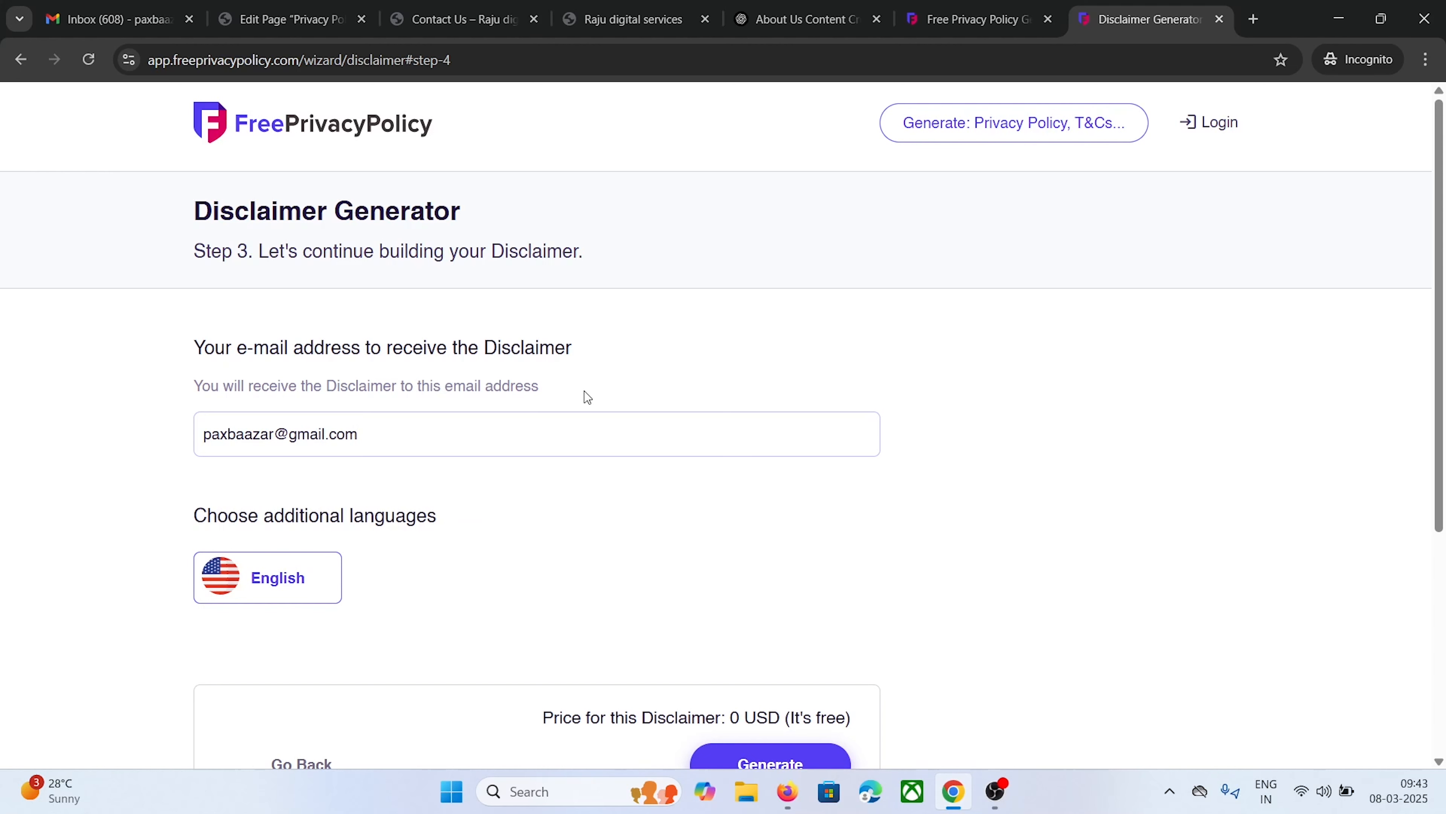
{"action": "scroll", "coordinate": [607, 450], "scroll_direction": "down", "scroll_amount": 3}
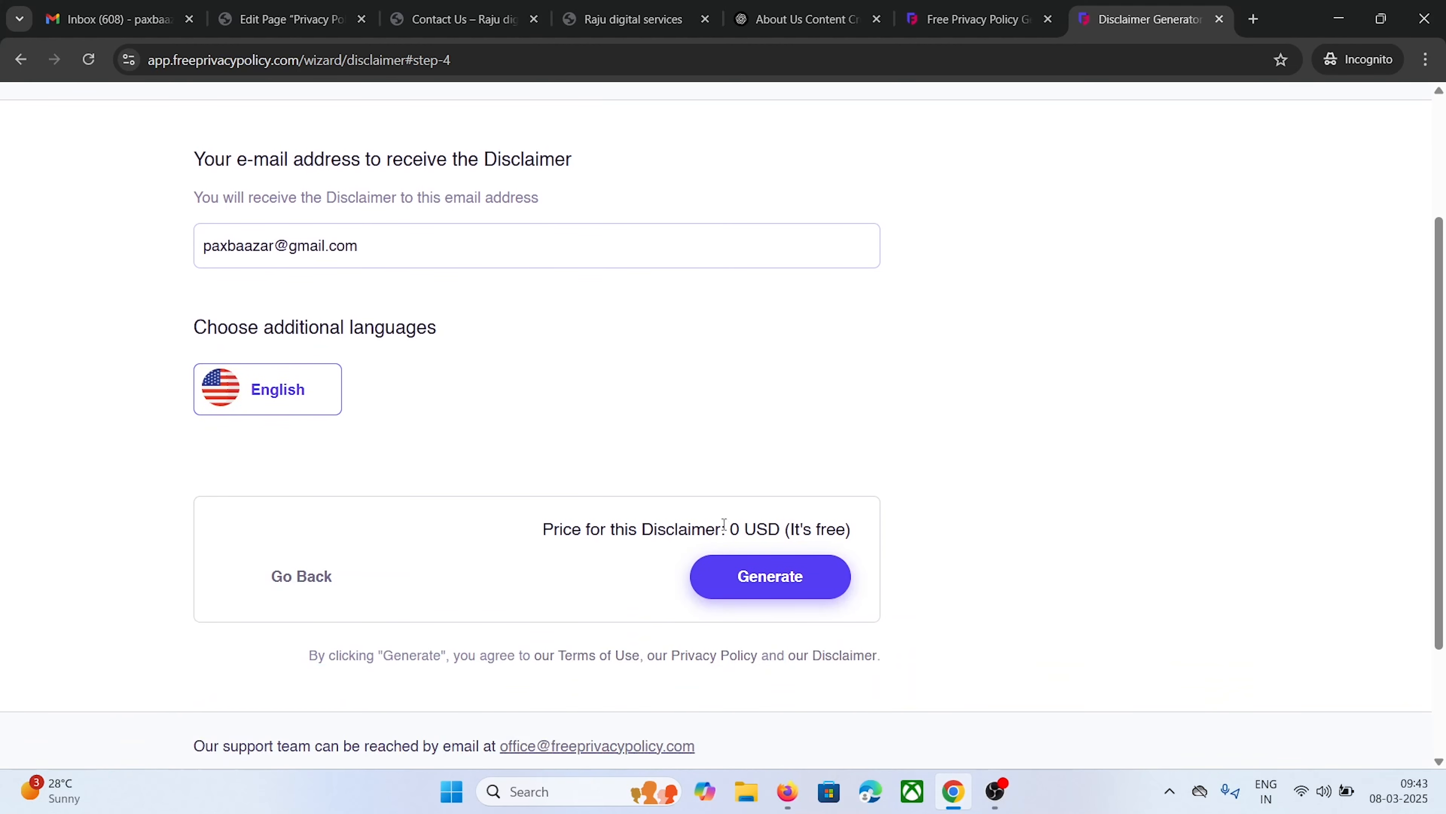
{"action": "left_click", "coordinate": [759, 577]}
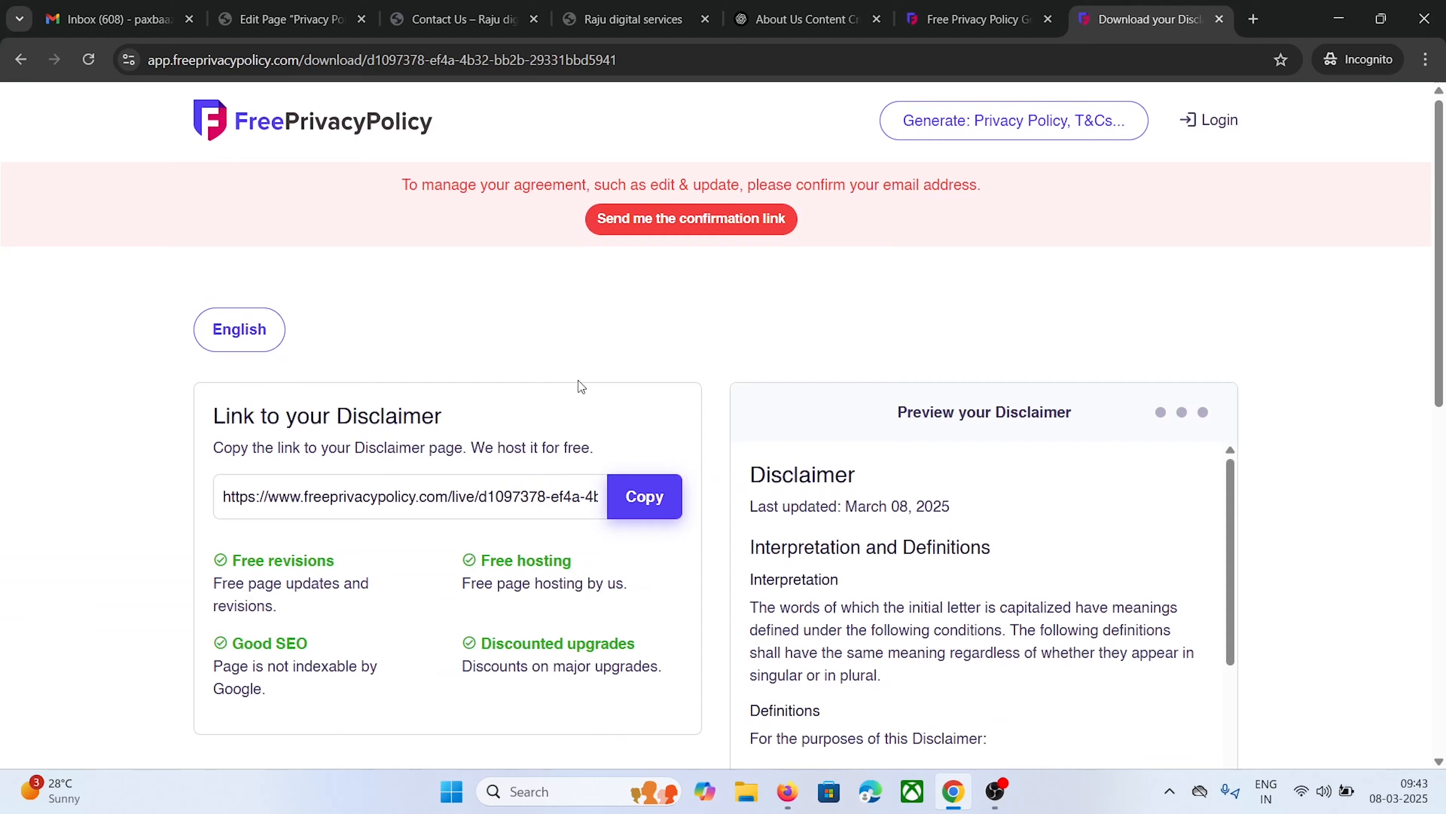
Copy the generated disclaimer's HTML code to the clipboard
{"action": "scroll", "coordinate": [578, 380], "scroll_direction": "down", "scroll_amount": 8}
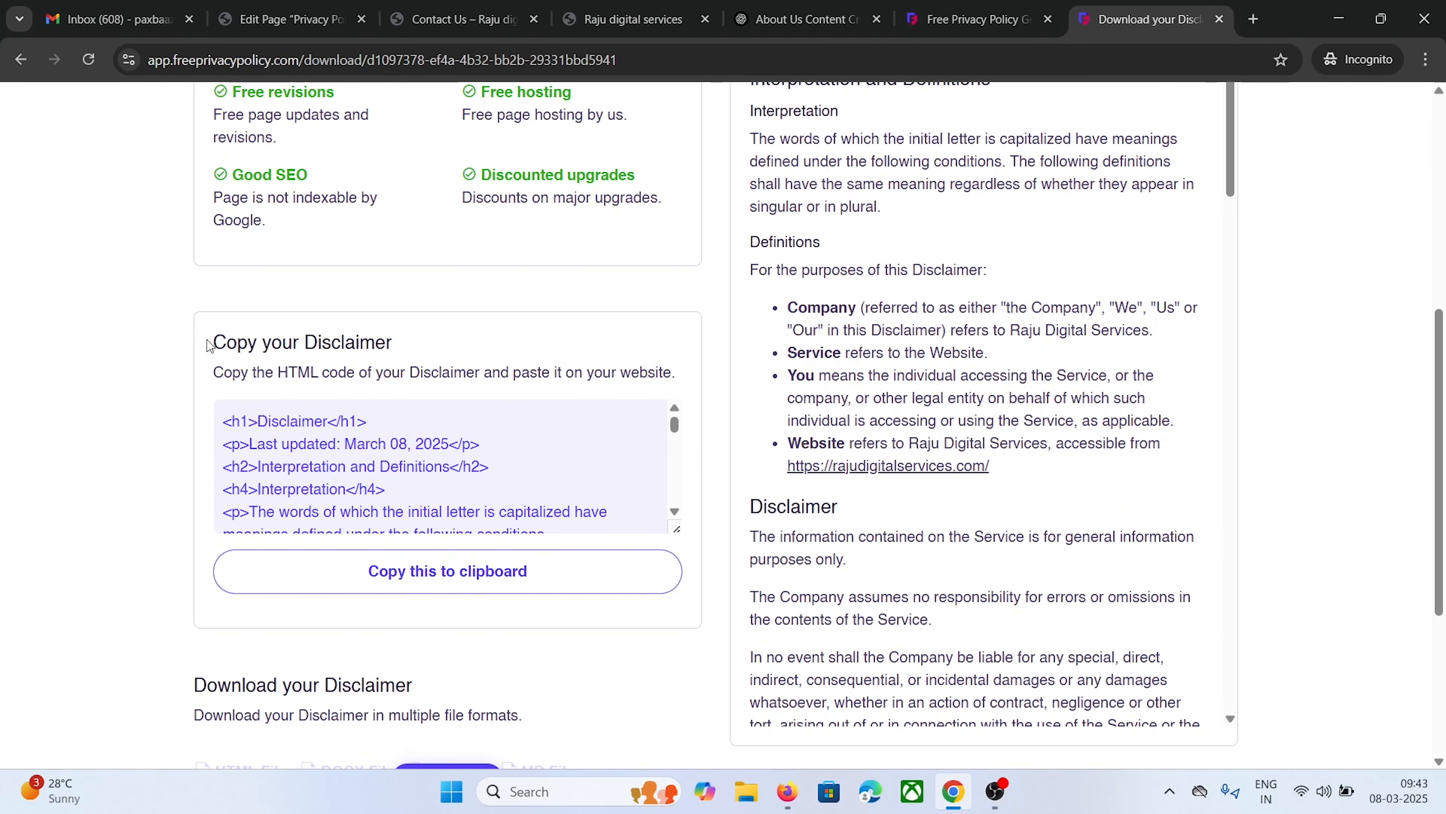
{"action": "left_click_drag", "start_coordinate": [213, 342], "coordinate": [399, 347]}
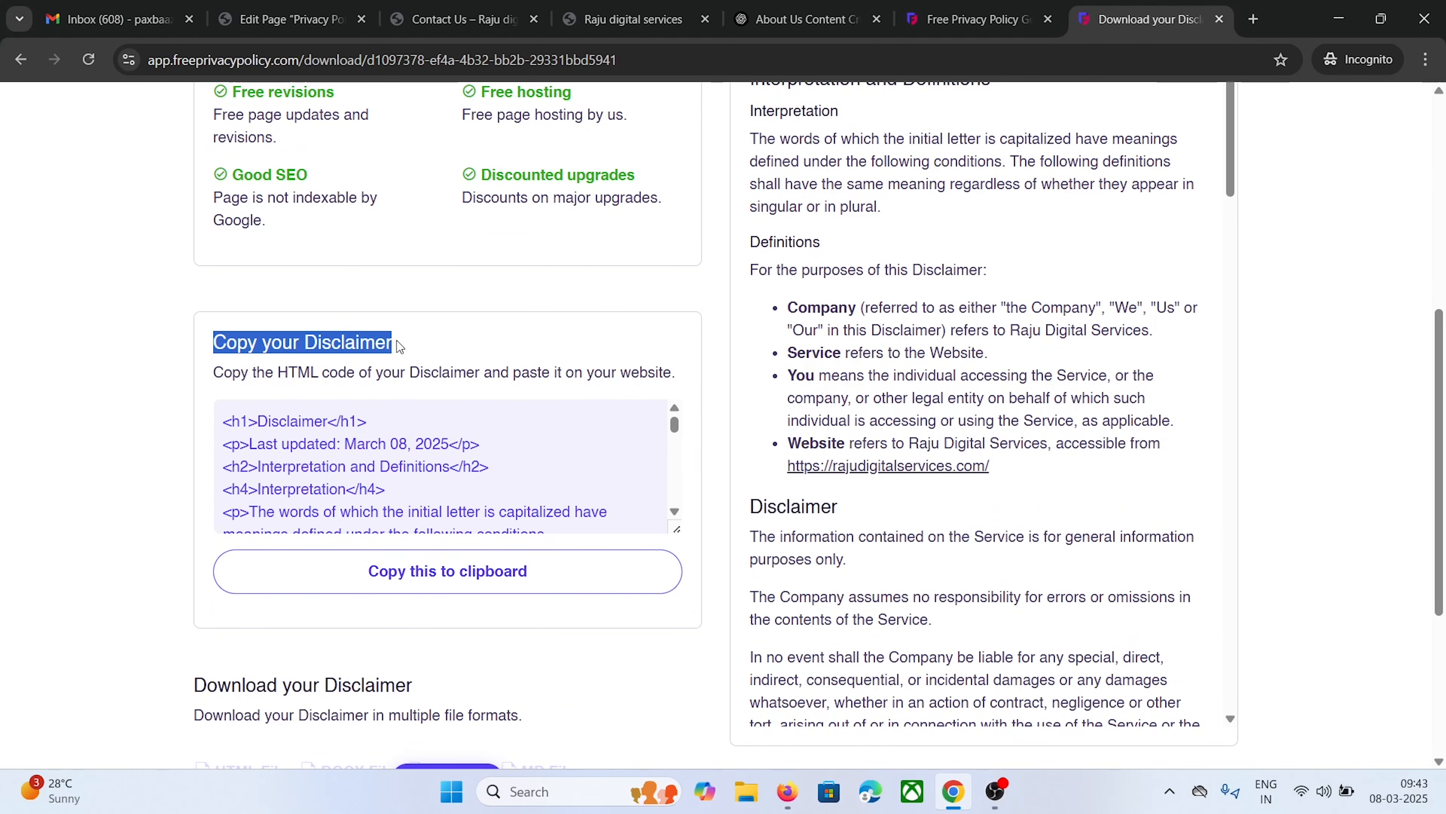
{"action": "left_click", "coordinate": [386, 582]}
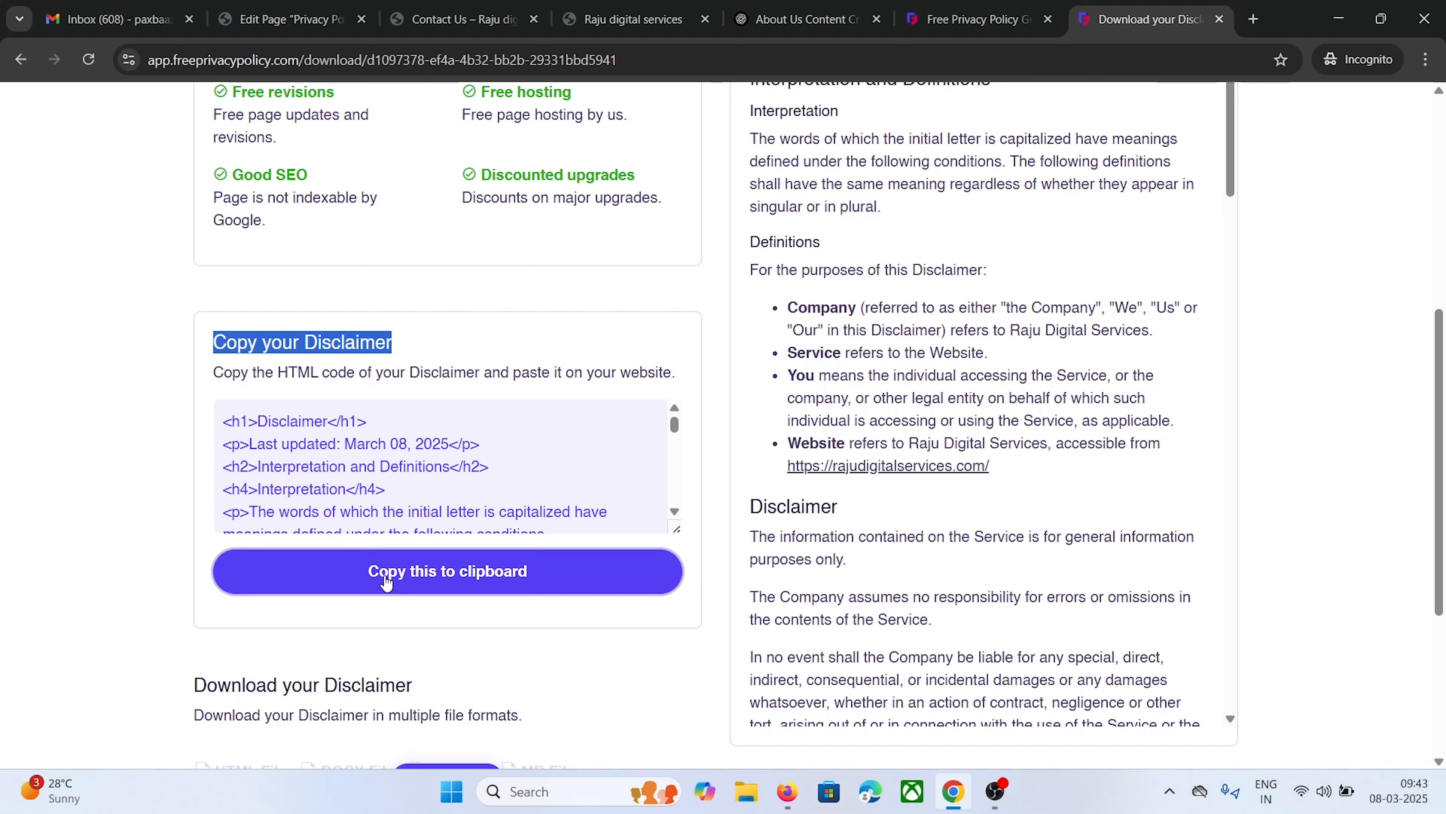
Start a new WordPress page and paste the disclaimer HTML in the Text editor
{"action": "left_click", "coordinate": [289, 8]}
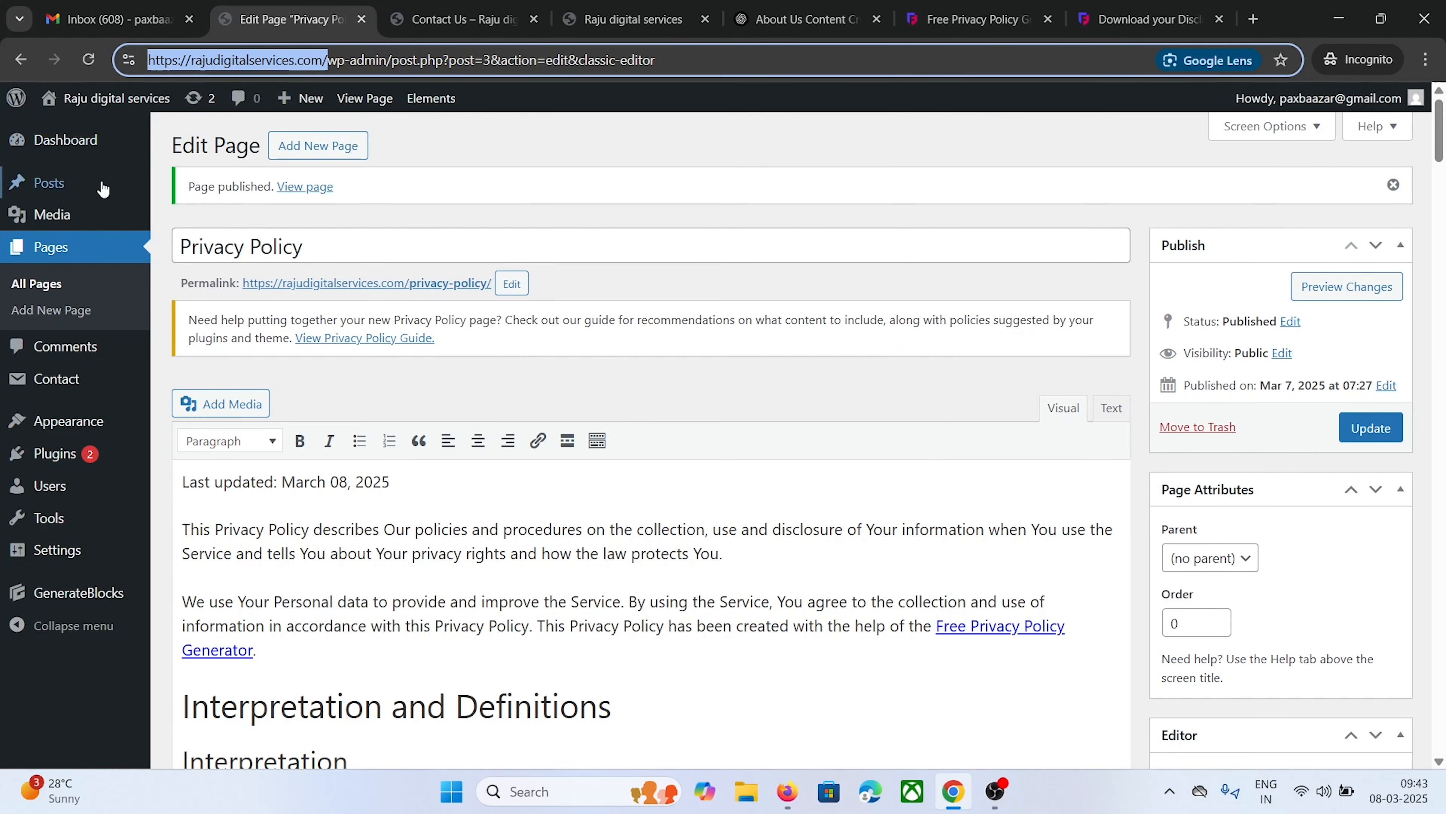
{"action": "left_click", "coordinate": [42, 308]}
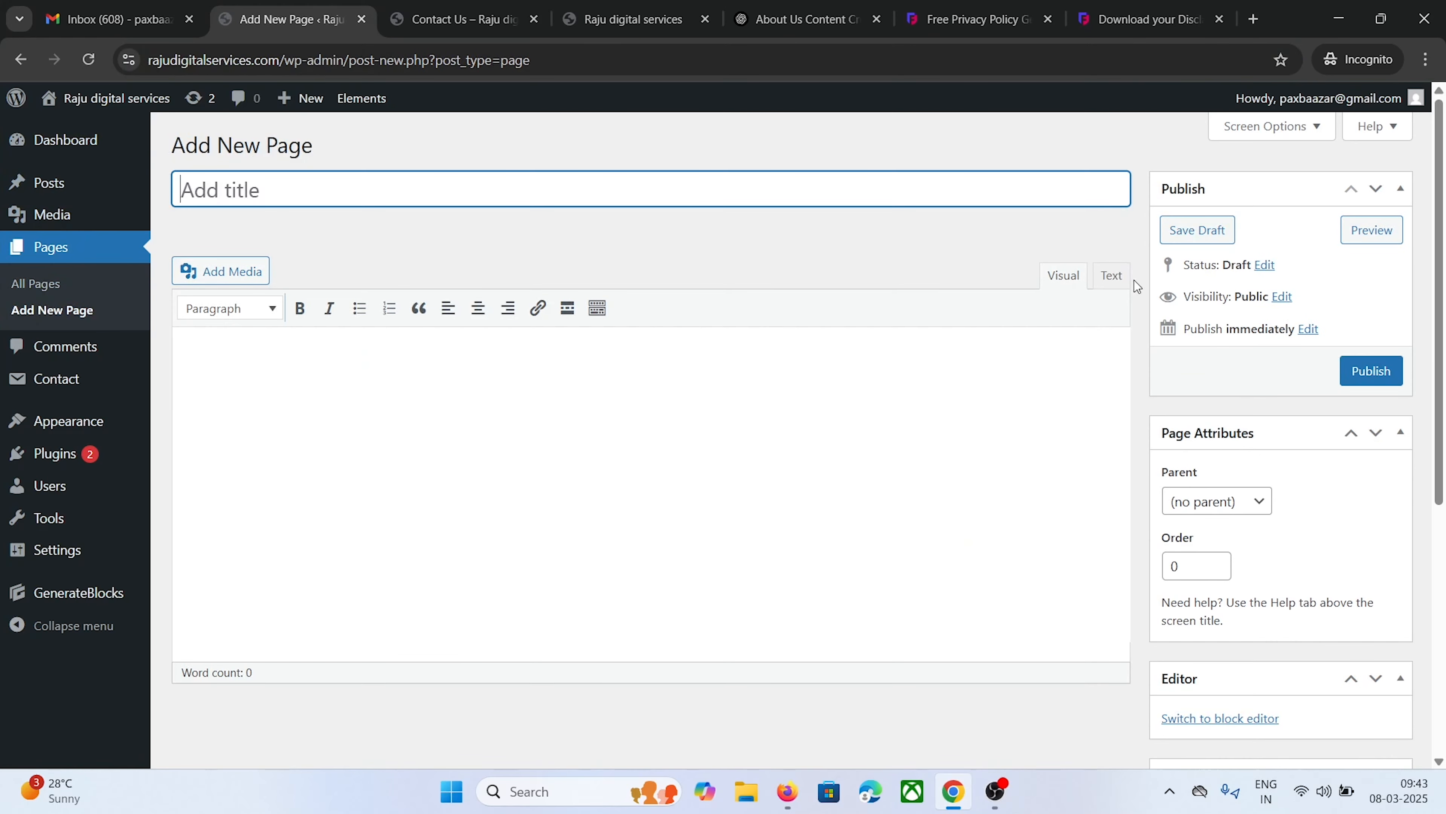
{"action": "left_click", "coordinate": [1111, 275]}
{"action": "left_click", "coordinate": [445, 370]}
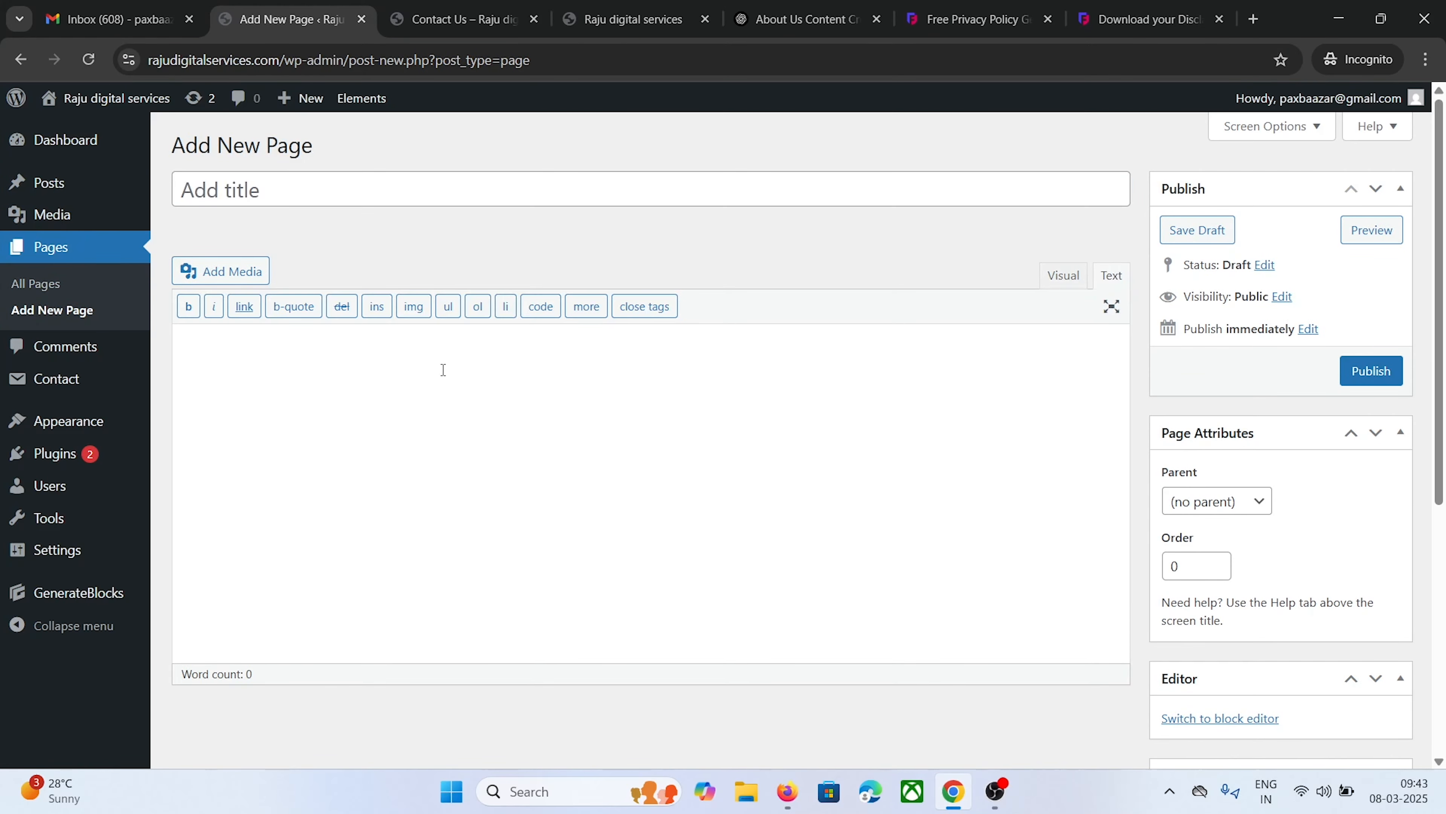
{"action": "key", "text": "ctrl+v"}
{"action": "scroll", "coordinate": [443, 369], "scroll_direction": "up", "scroll_amount": 20}
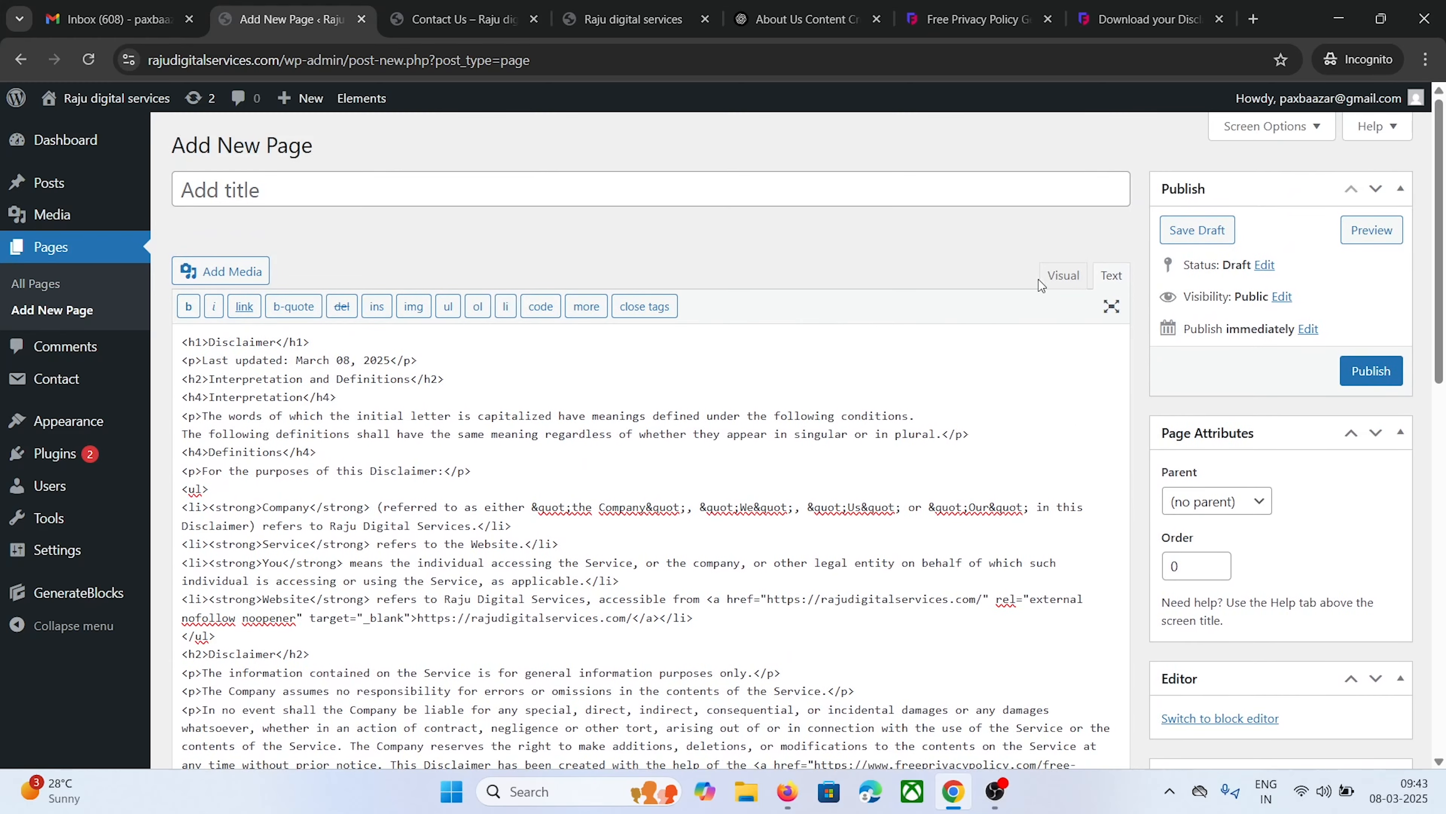
{"action": "left_click", "coordinate": [1062, 277]}
Move the Disclaimer heading into the page title, delete the empty line, and publish it
{"action": "scroll", "coordinate": [239, 456], "scroll_direction": "up", "scroll_amount": 20}
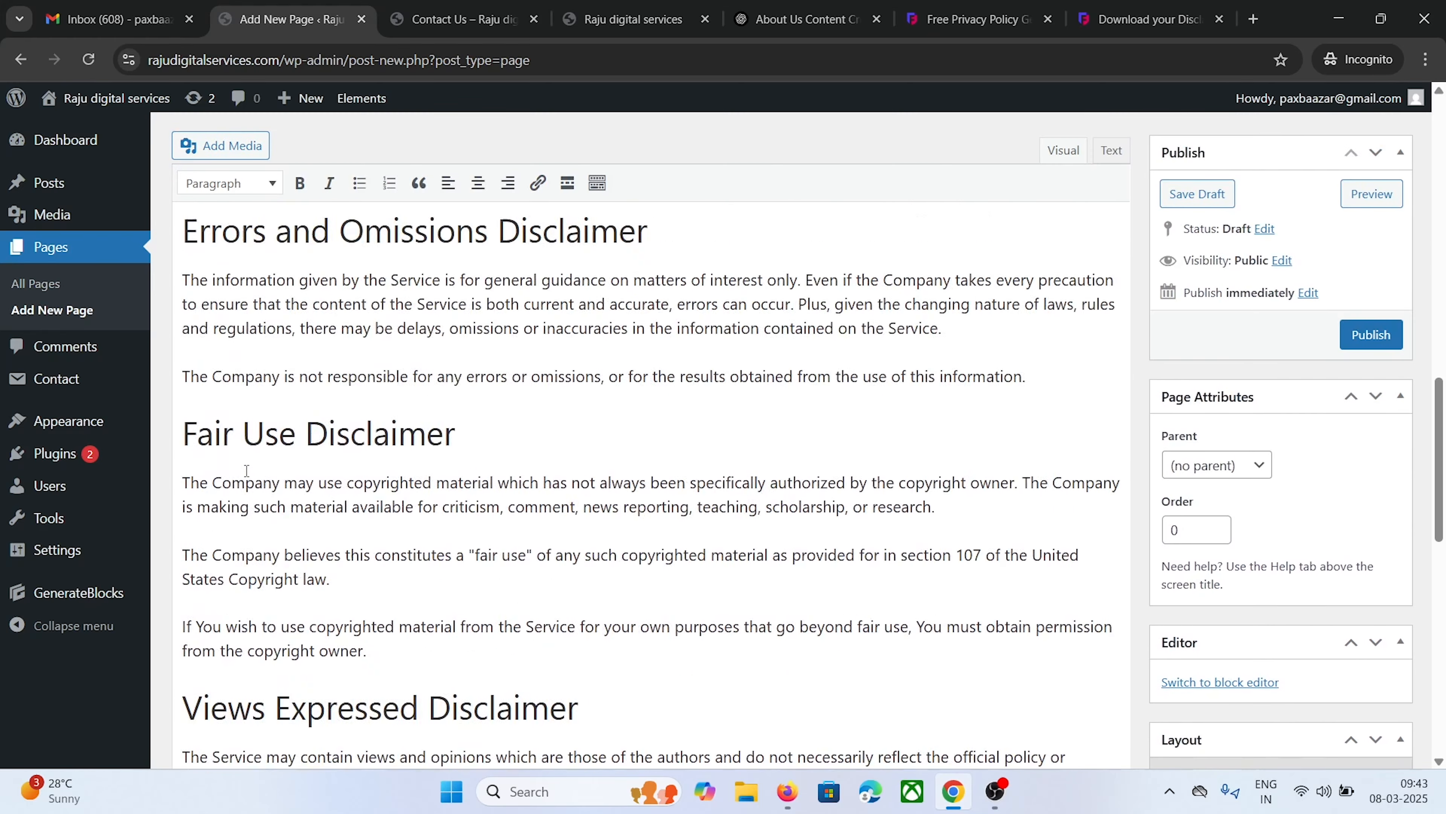
{"action": "left_click_drag", "start_coordinate": [375, 375], "coordinate": [182, 373]}
{"action": "right_click", "coordinate": [235, 372]}
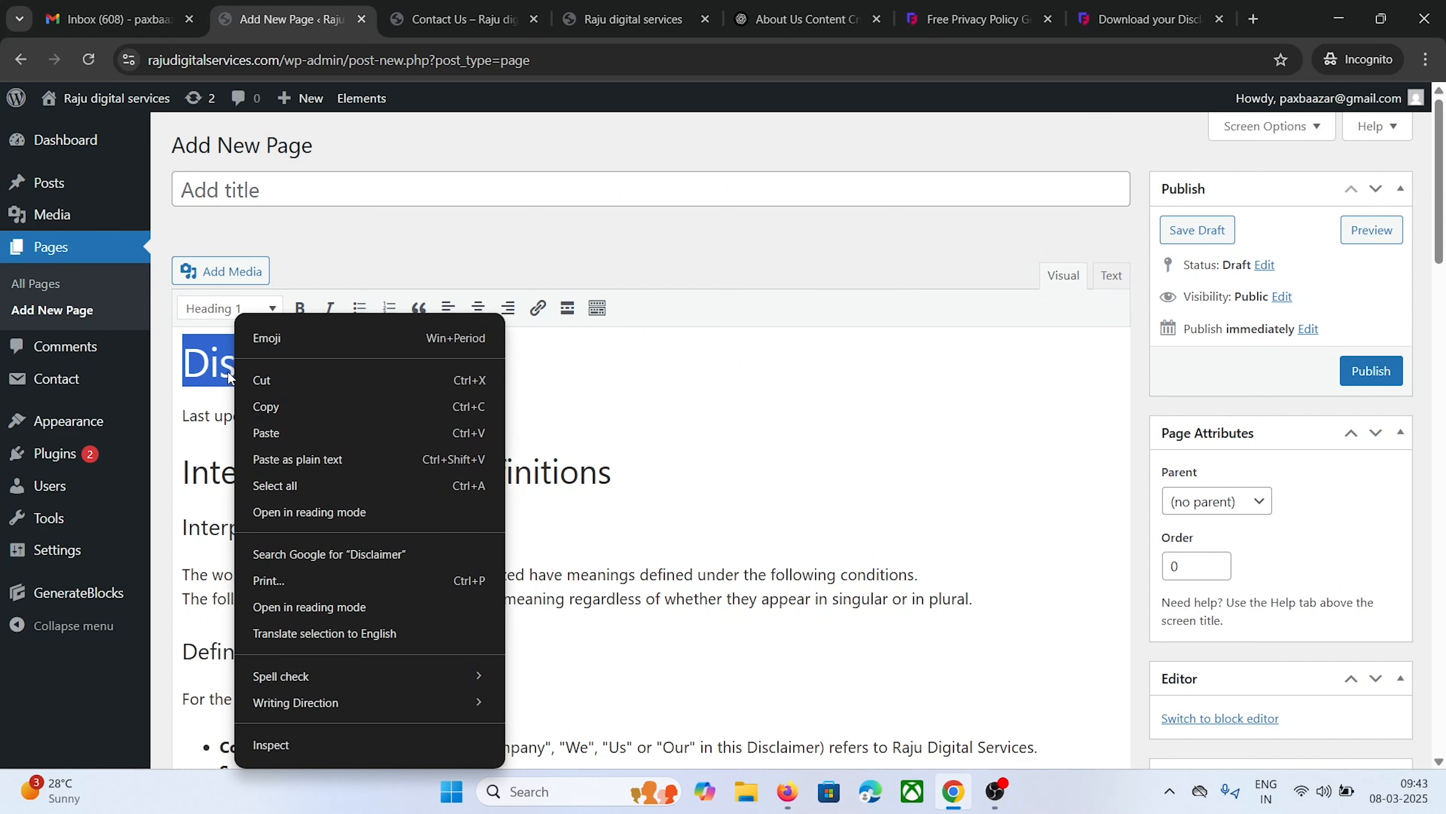
{"action": "left_click", "coordinate": [268, 380]}
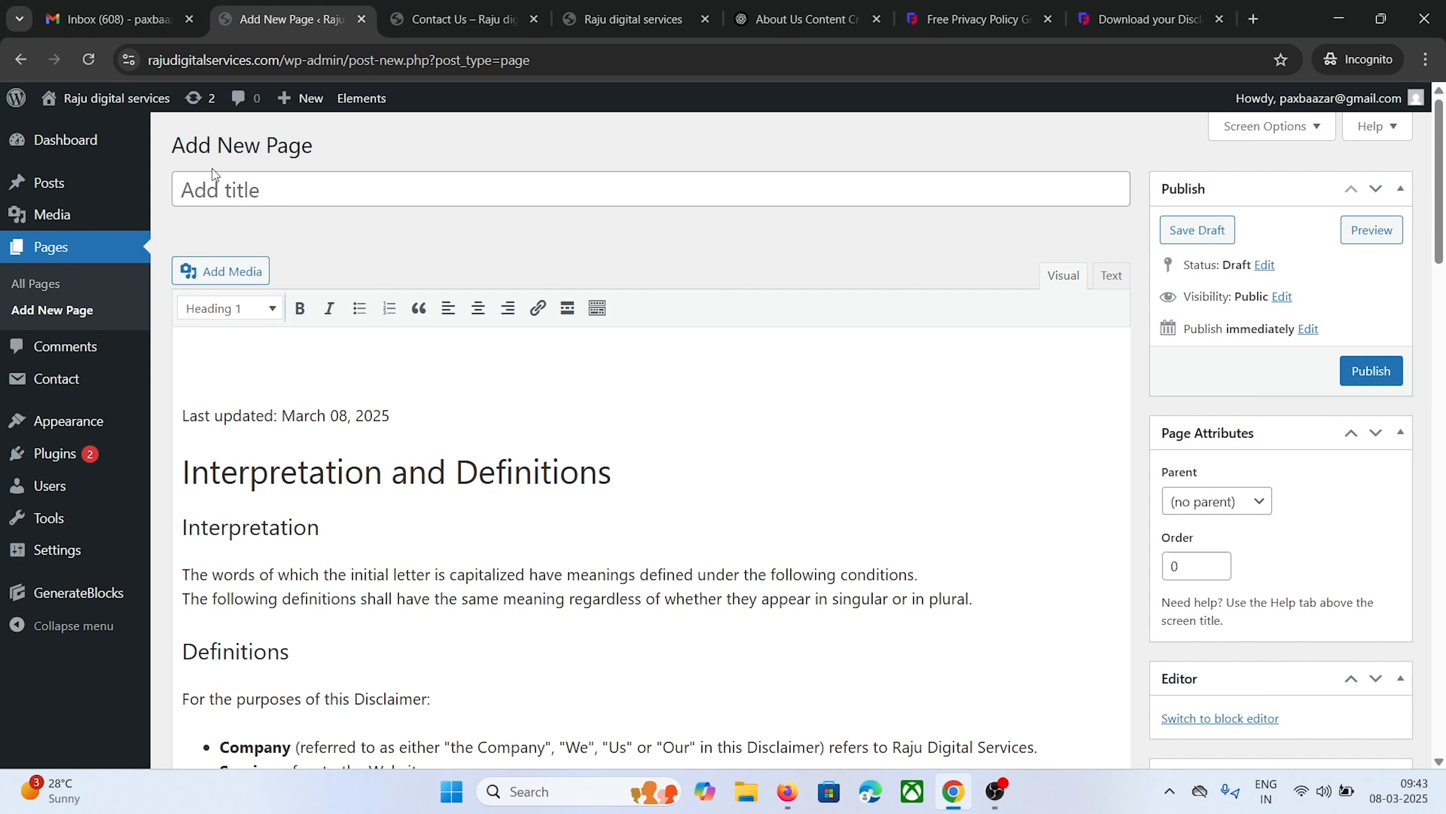
{"action": "left_click", "coordinate": [205, 188]}
{"action": "right_click", "coordinate": [203, 193]}
{"action": "left_click", "coordinate": [244, 380]}
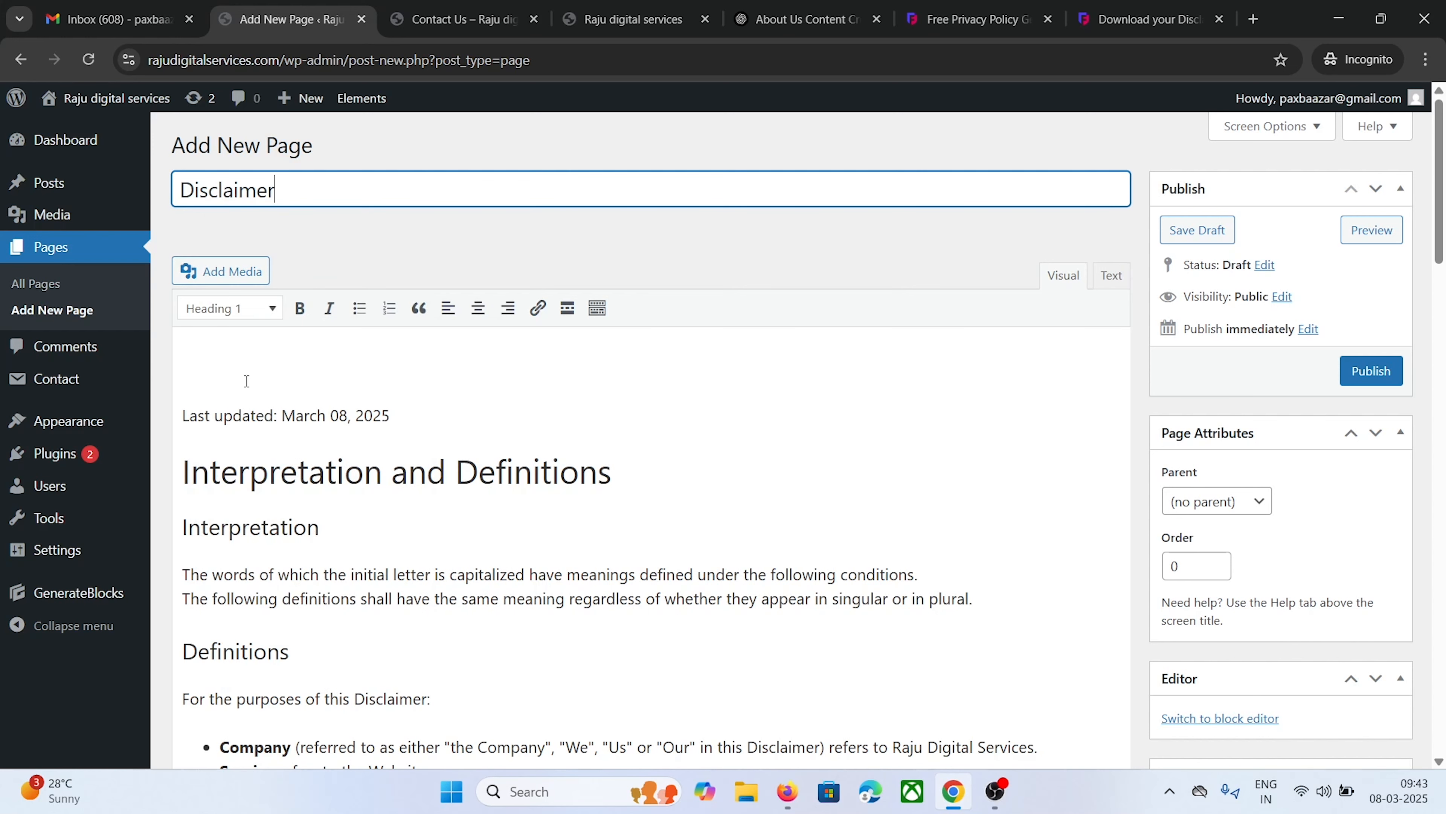
{"action": "left_click", "coordinate": [201, 367]}
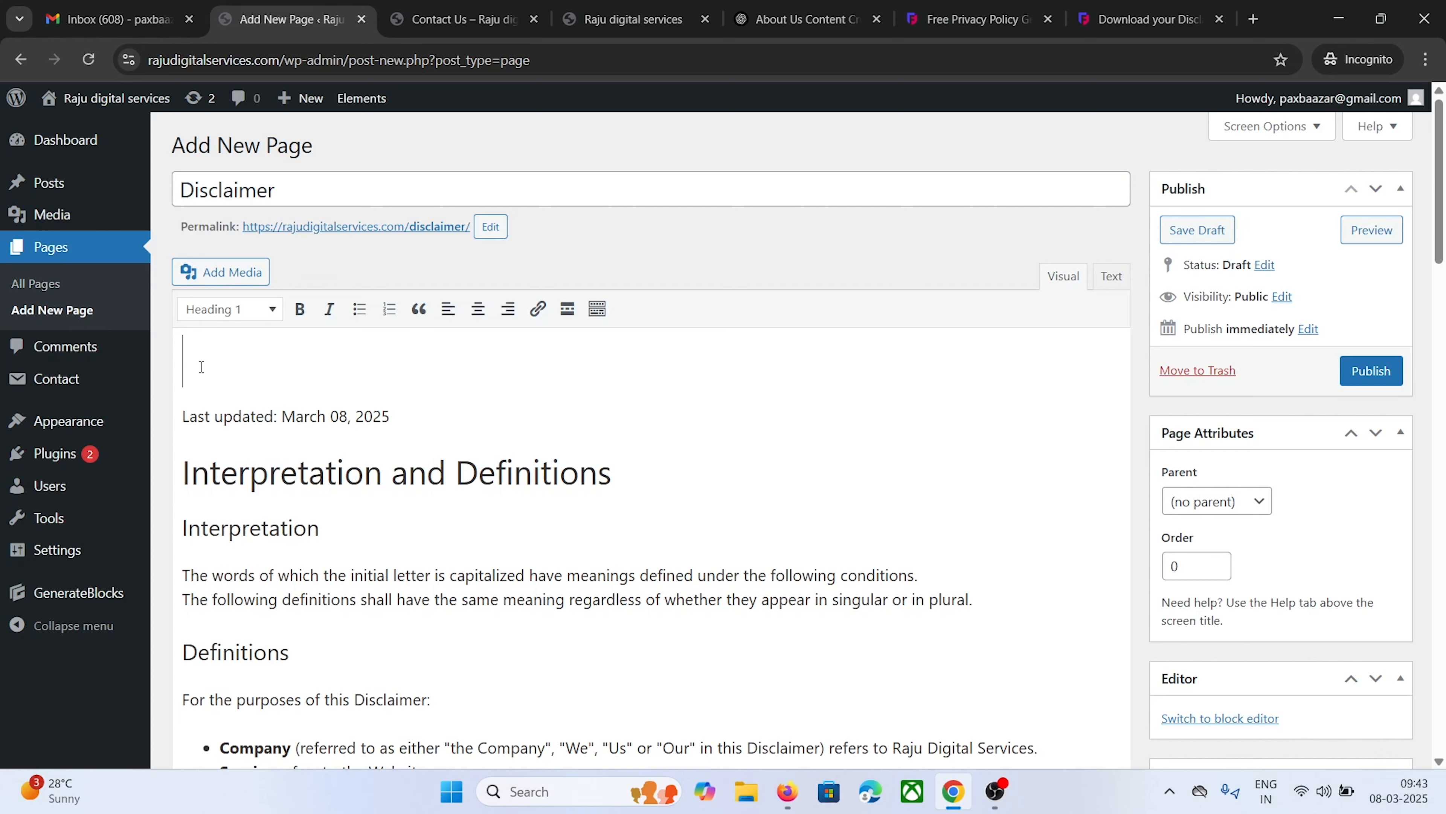
{"action": "key", "text": "Delete"}
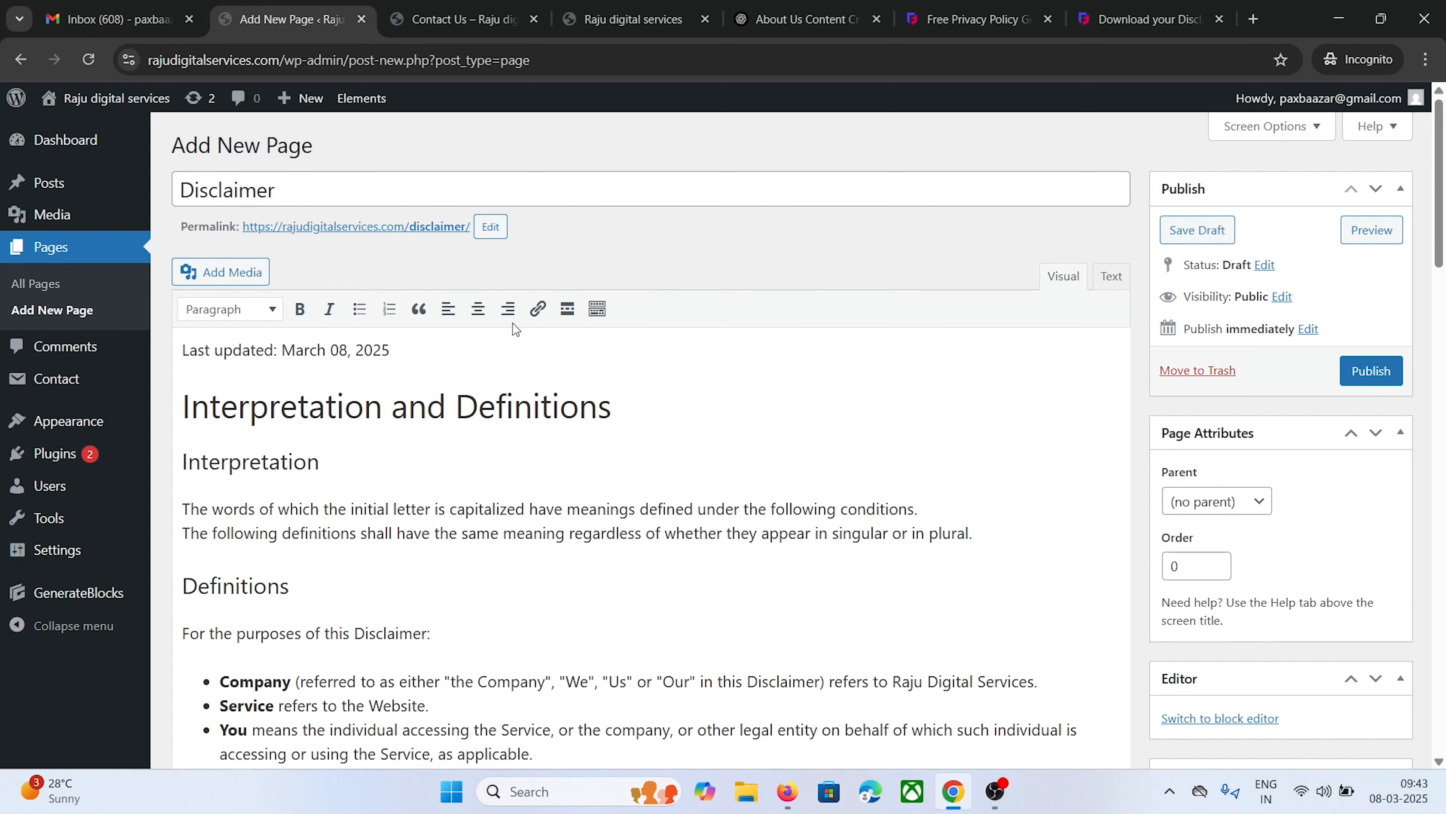
{"action": "left_click", "coordinate": [1374, 379]}
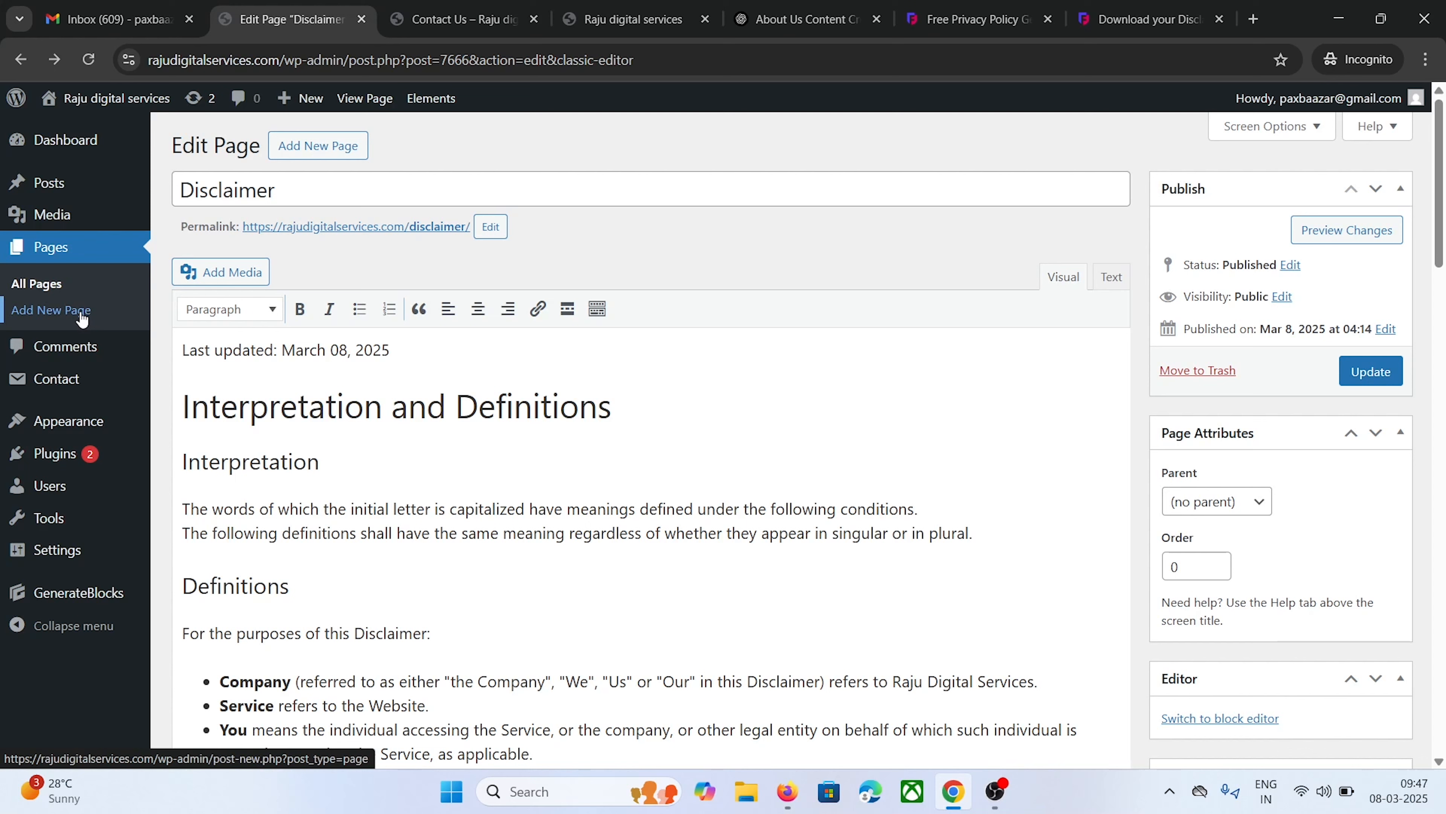
{"action": "left_click", "coordinate": [82, 314]}
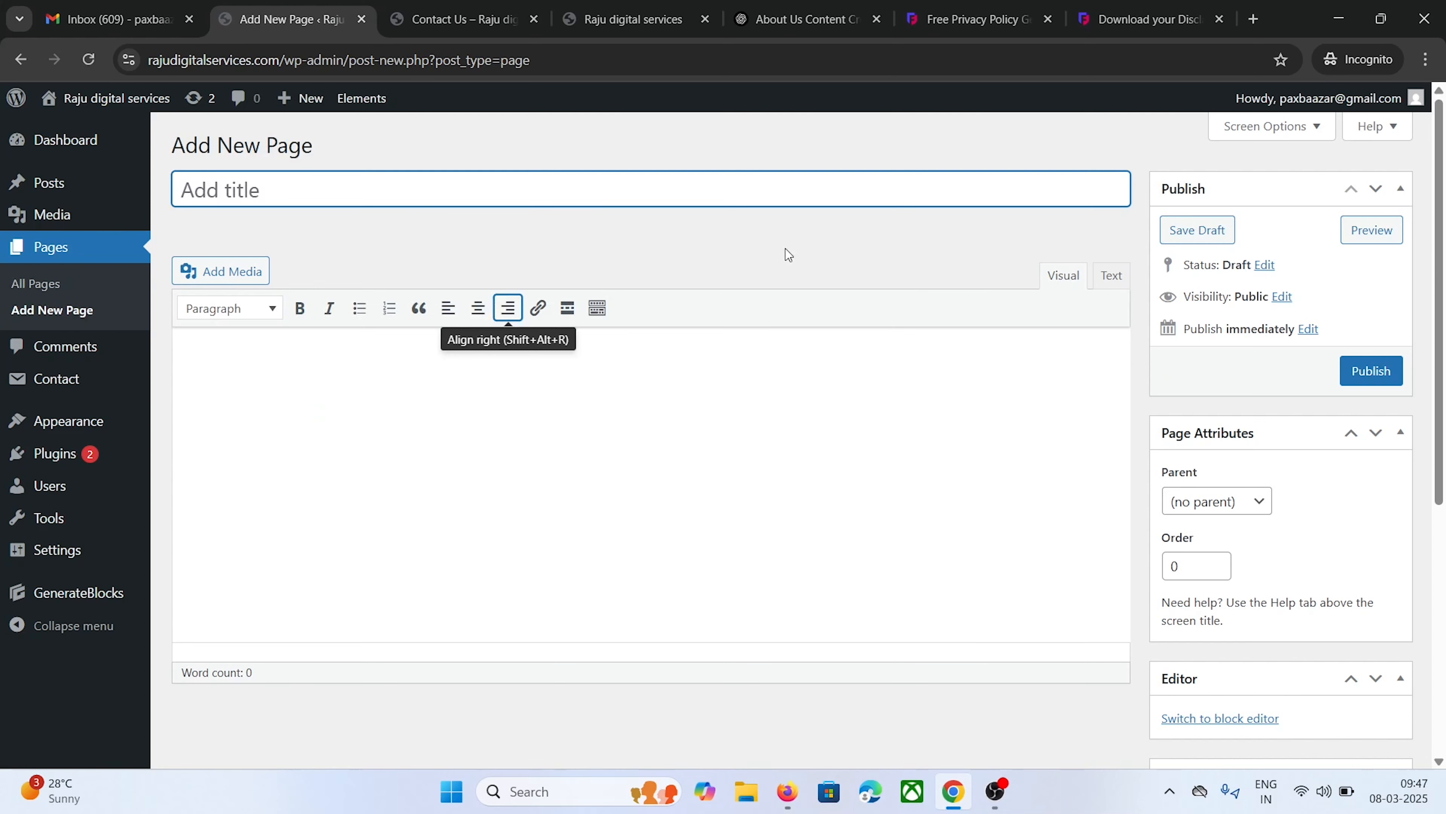
Open FreePrivacyPolicy's Terms & Conditions Generator for a Website and go to step 2
{"action": "left_click", "coordinate": [1152, 22]}
{"action": "scroll", "coordinate": [356, 525], "scroll_direction": "up", "scroll_amount": 10}
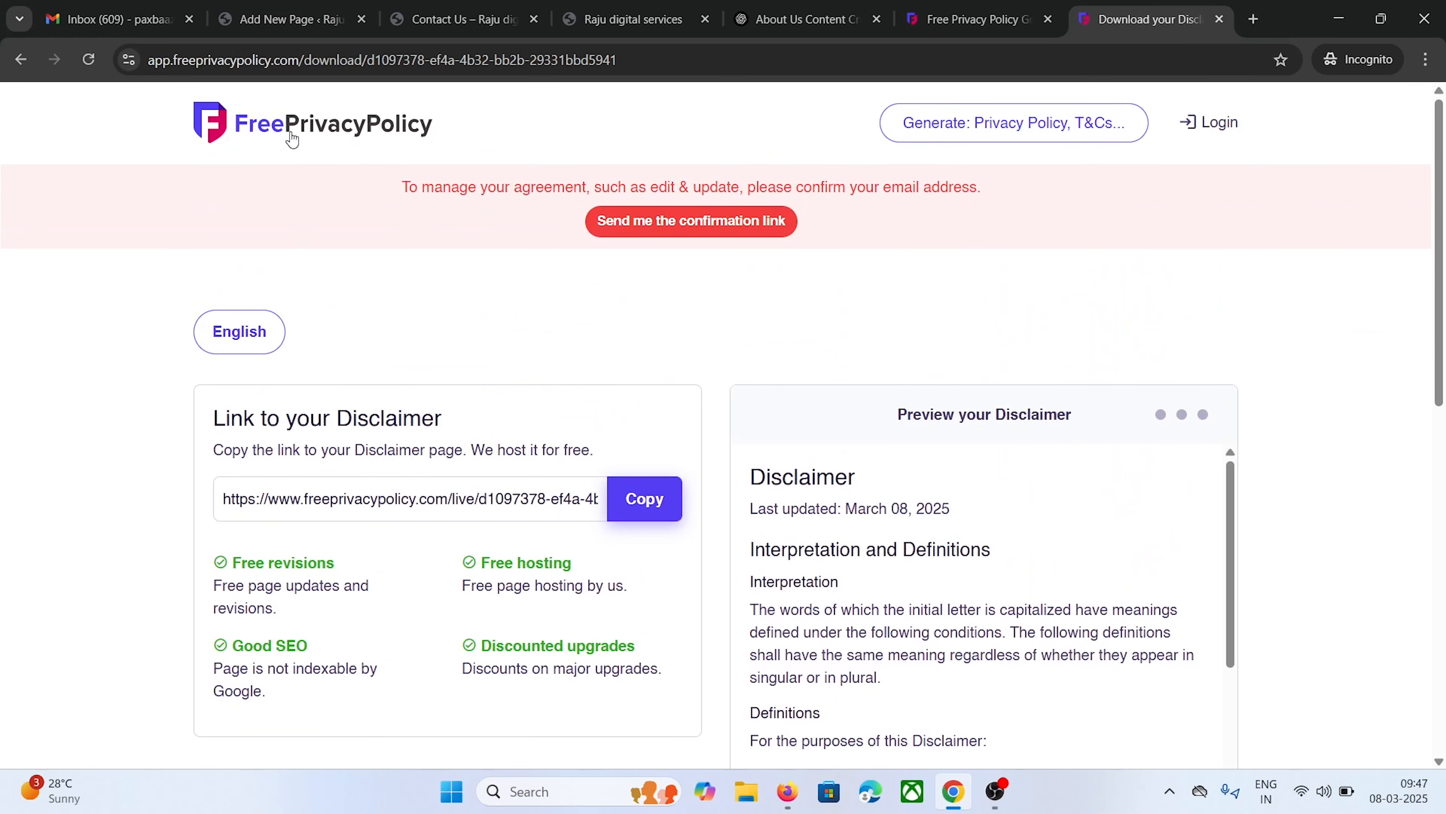
{"action": "left_click", "coordinate": [293, 138]}
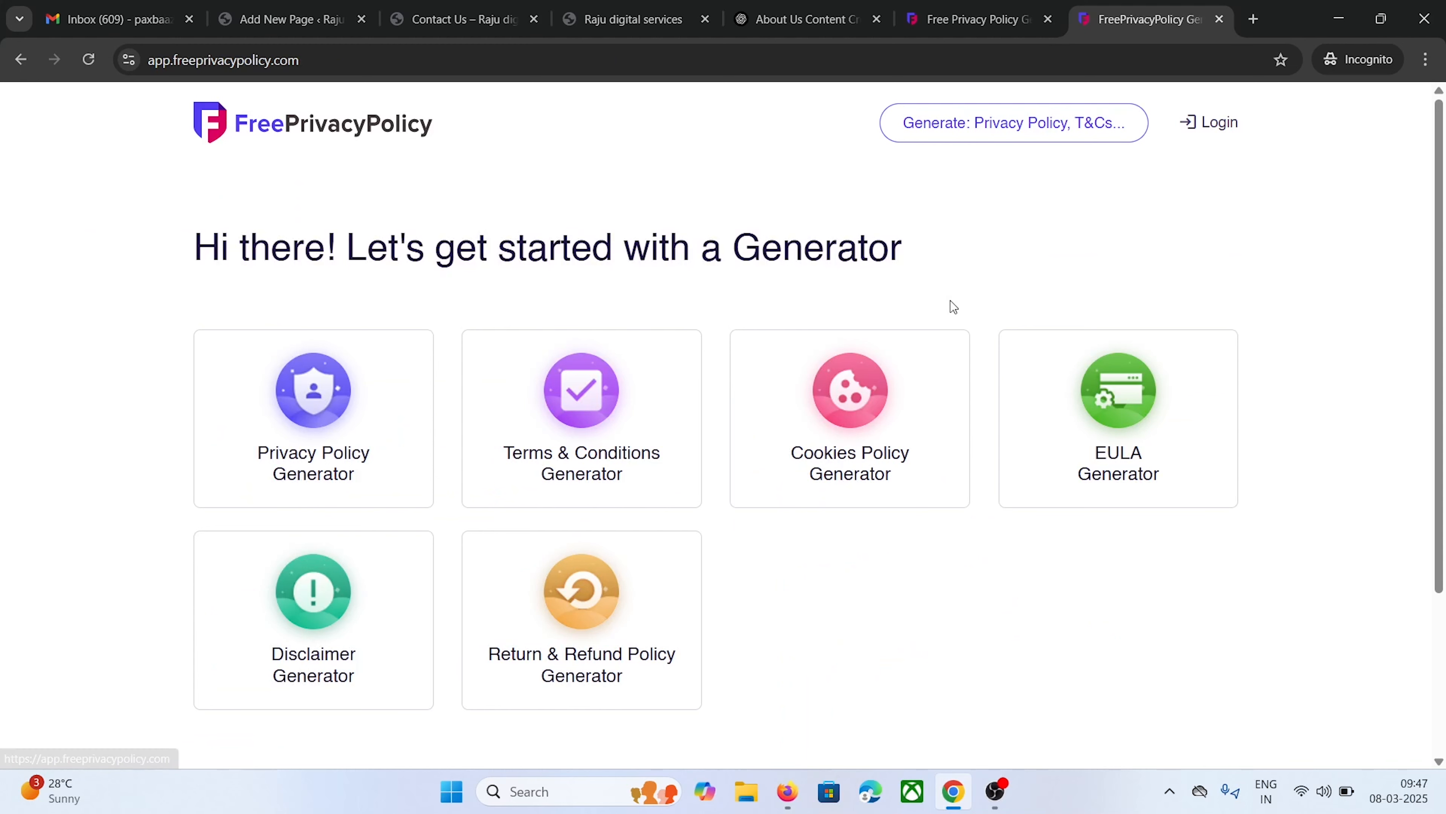
{"action": "left_click", "coordinate": [571, 439]}
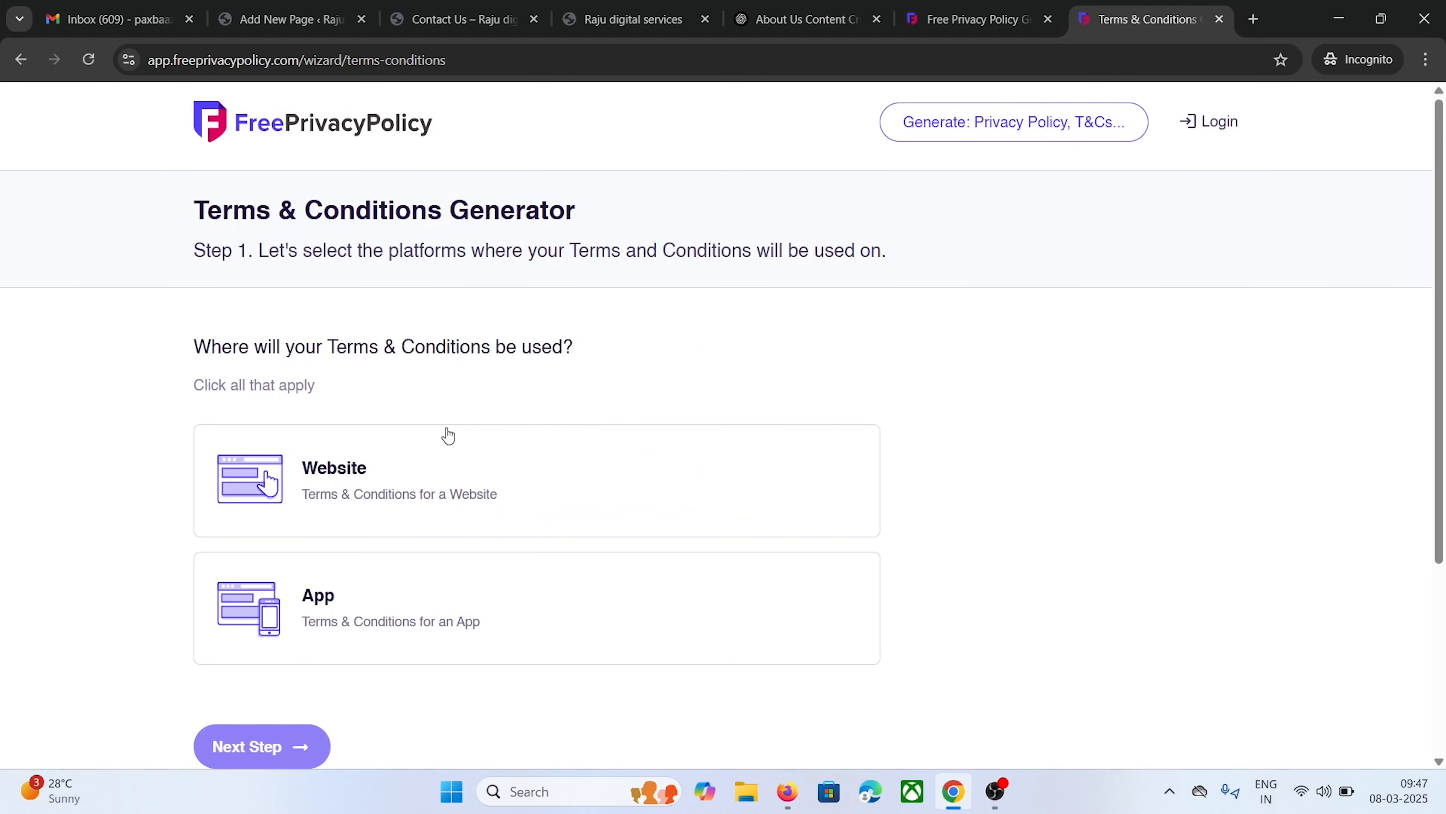
{"action": "scroll", "coordinate": [446, 434], "scroll_direction": "down", "scroll_amount": 1}
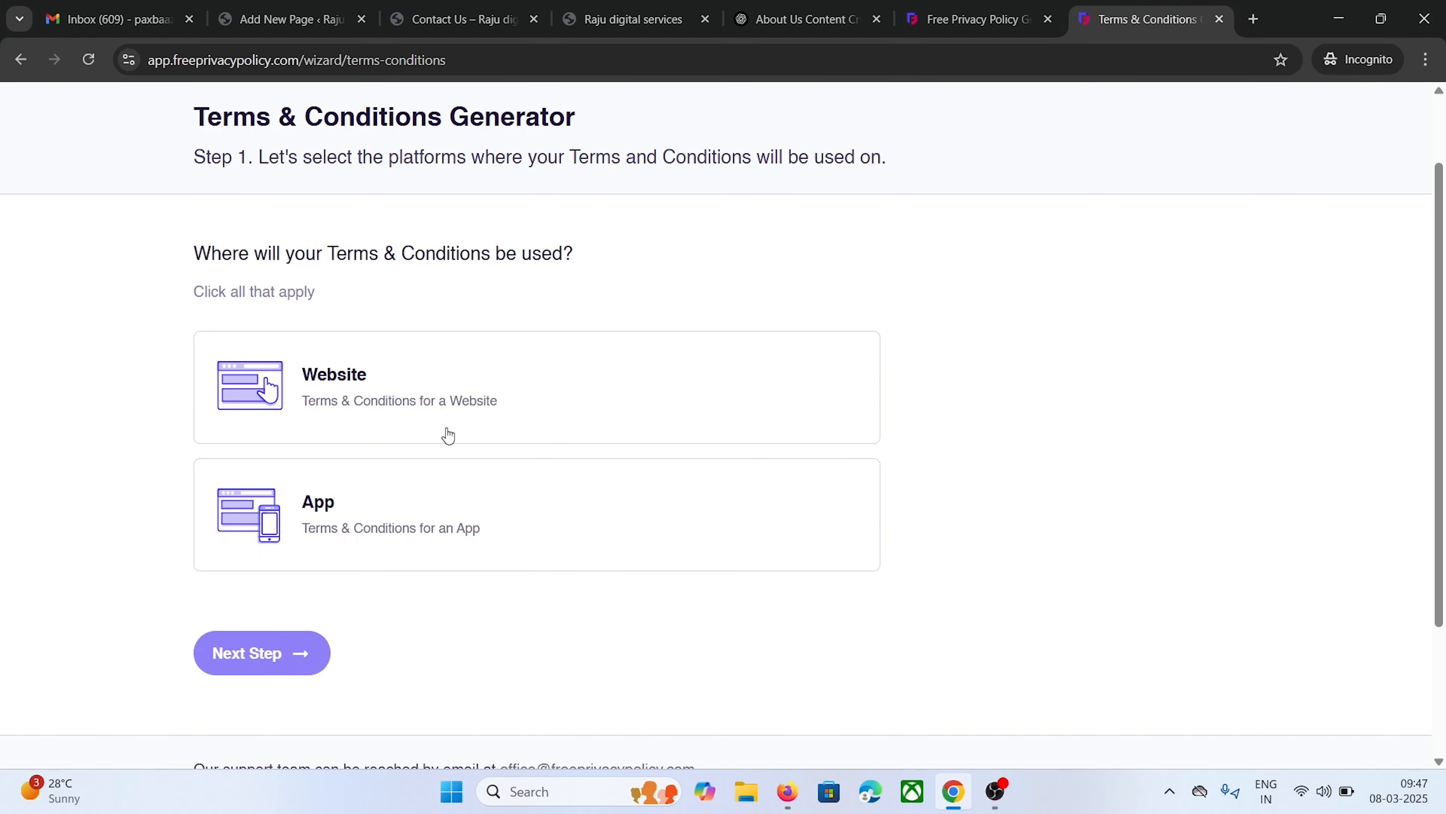
{"action": "left_click", "coordinate": [415, 396]}
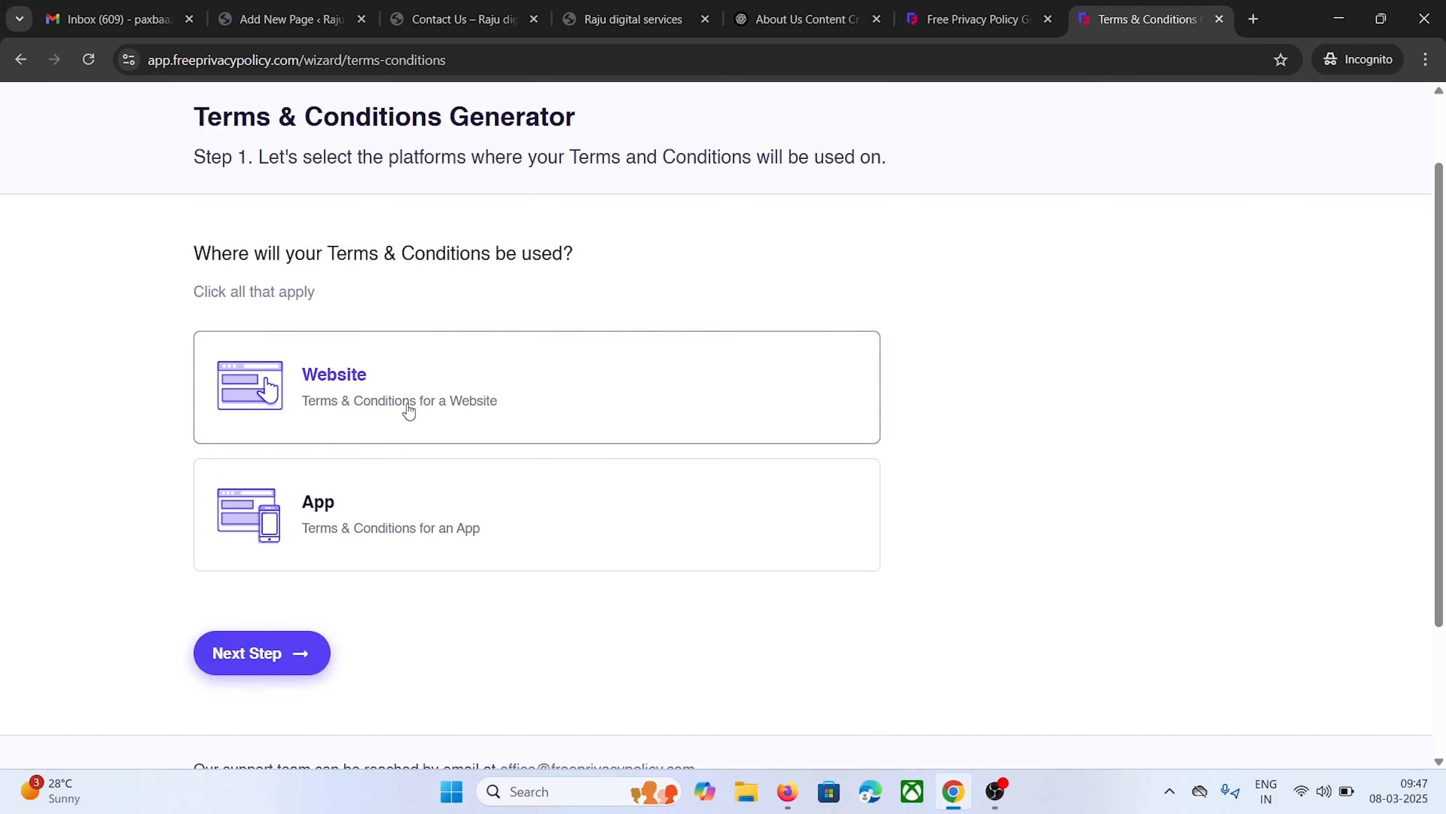
{"action": "left_click", "coordinate": [293, 655]}
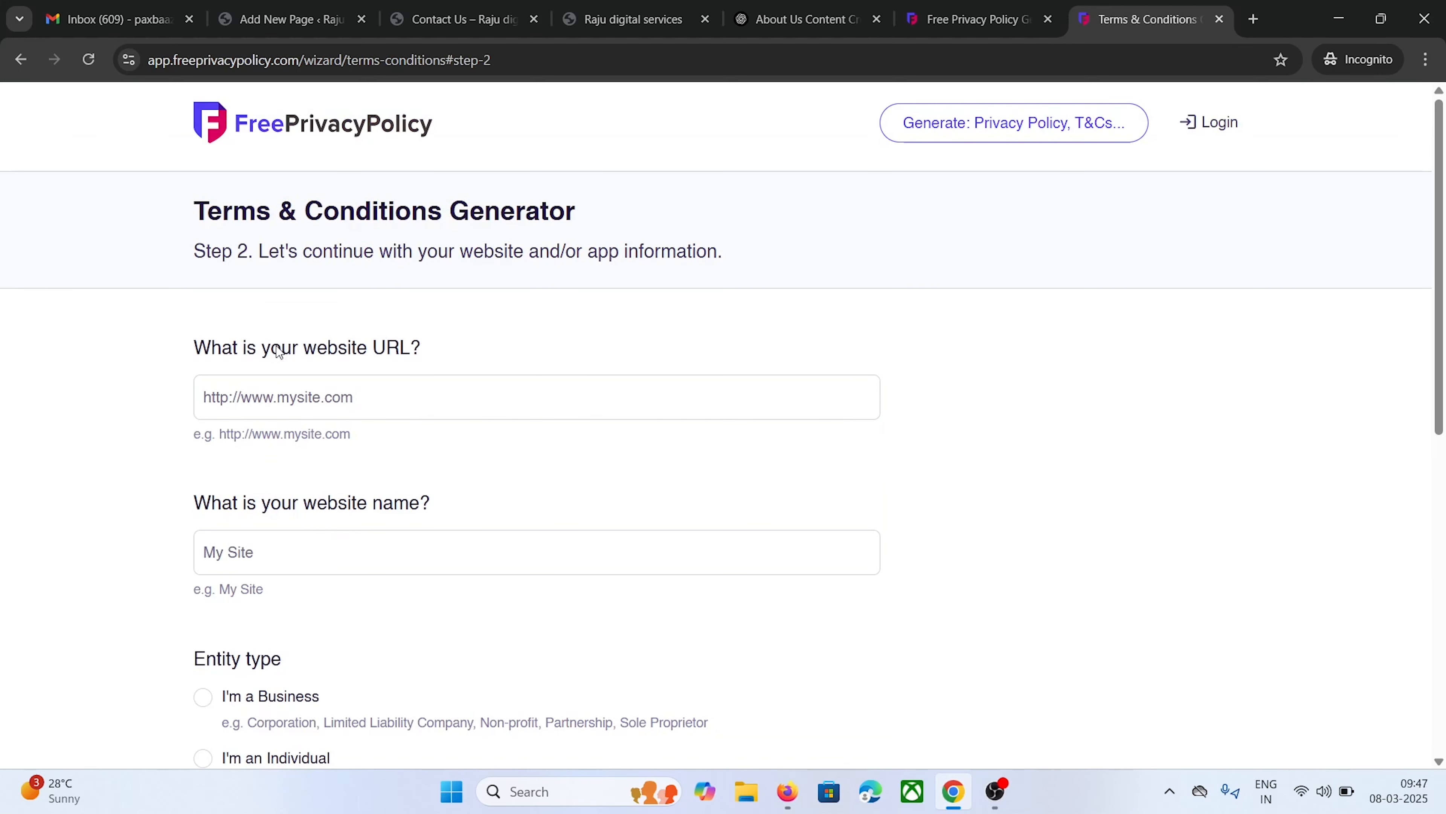
Copy the site's address from WordPress into the website URL field
{"action": "left_click", "coordinate": [293, 394]}
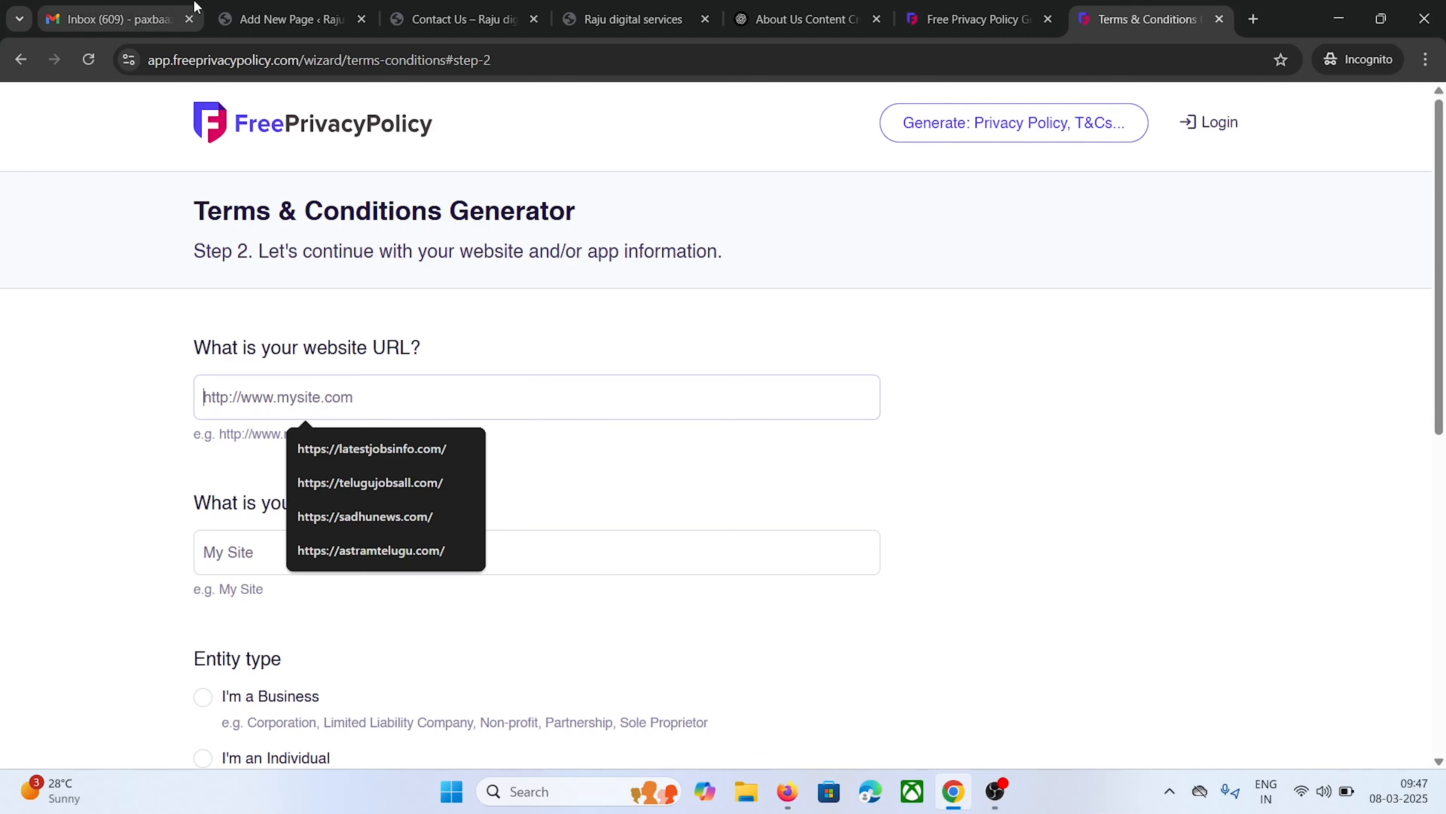
{"action": "left_click", "coordinate": [288, 19]}
{"action": "left_click", "coordinate": [279, 59]}
{"action": "left_click_drag", "start_coordinate": [279, 59], "coordinate": [149, 60]}
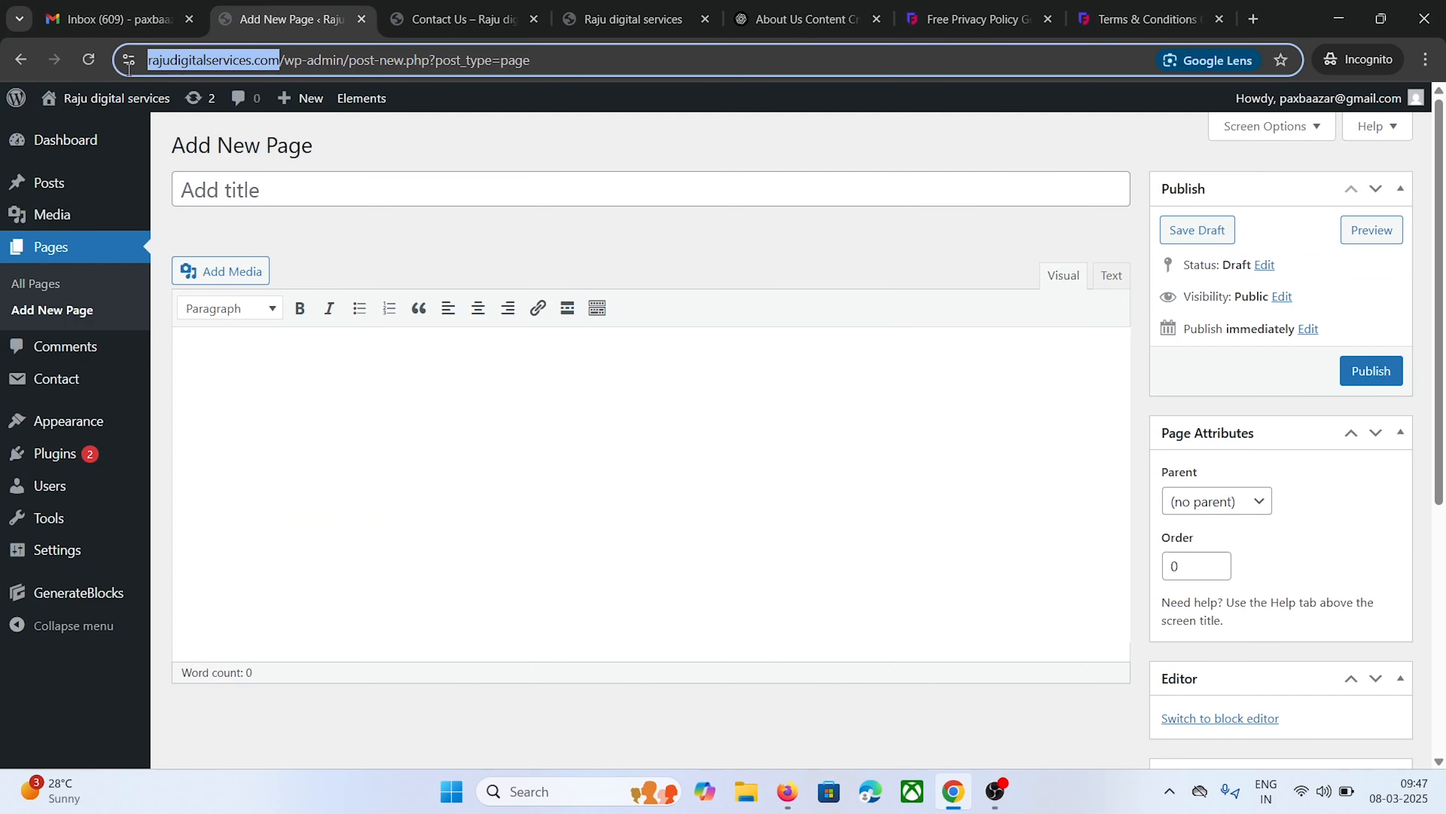
{"action": "right_click", "coordinate": [192, 63]}
{"action": "left_click", "coordinate": [235, 196]}
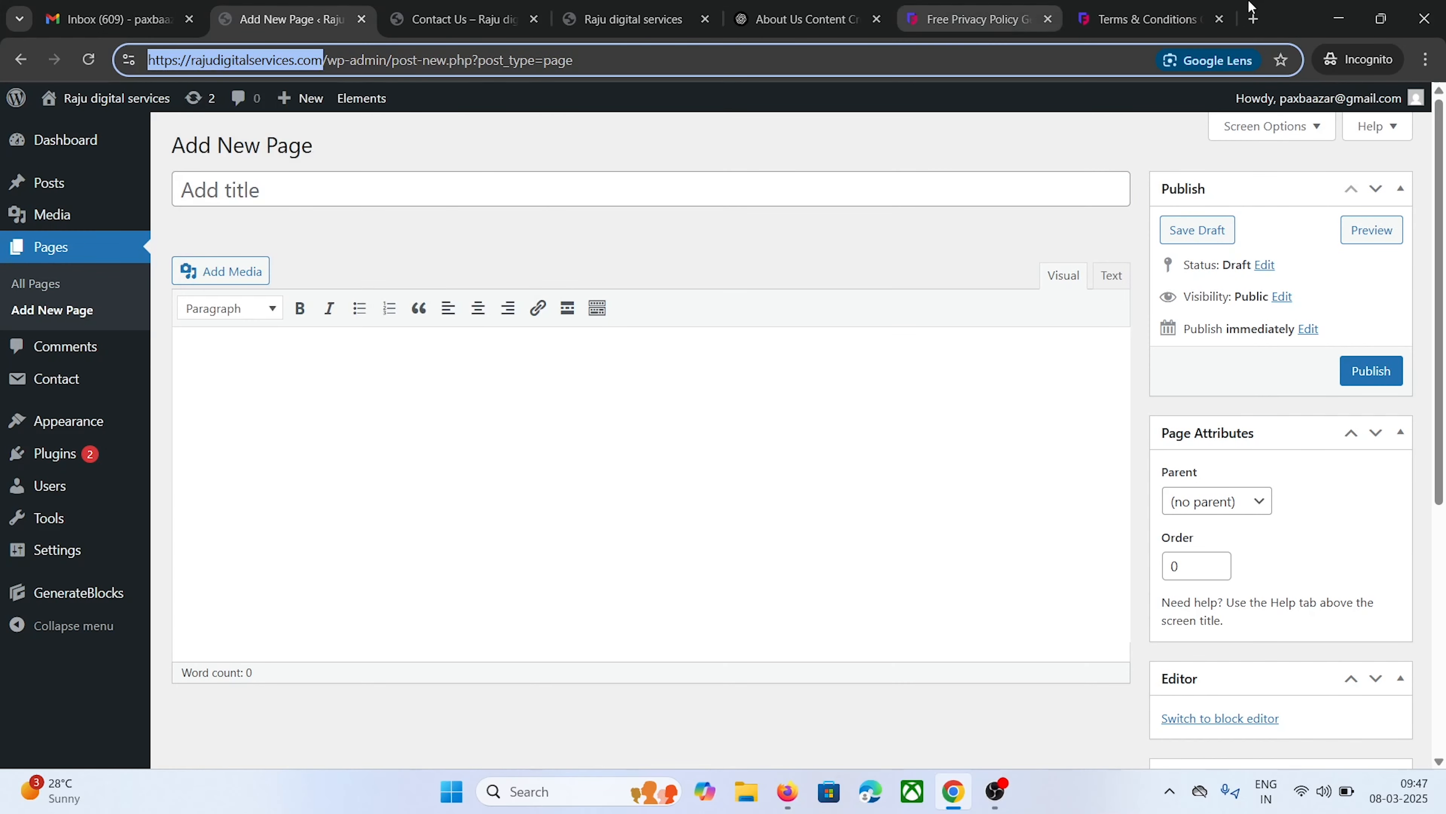
{"action": "left_click", "coordinate": [1139, 19]}
{"action": "right_click", "coordinate": [401, 397]}
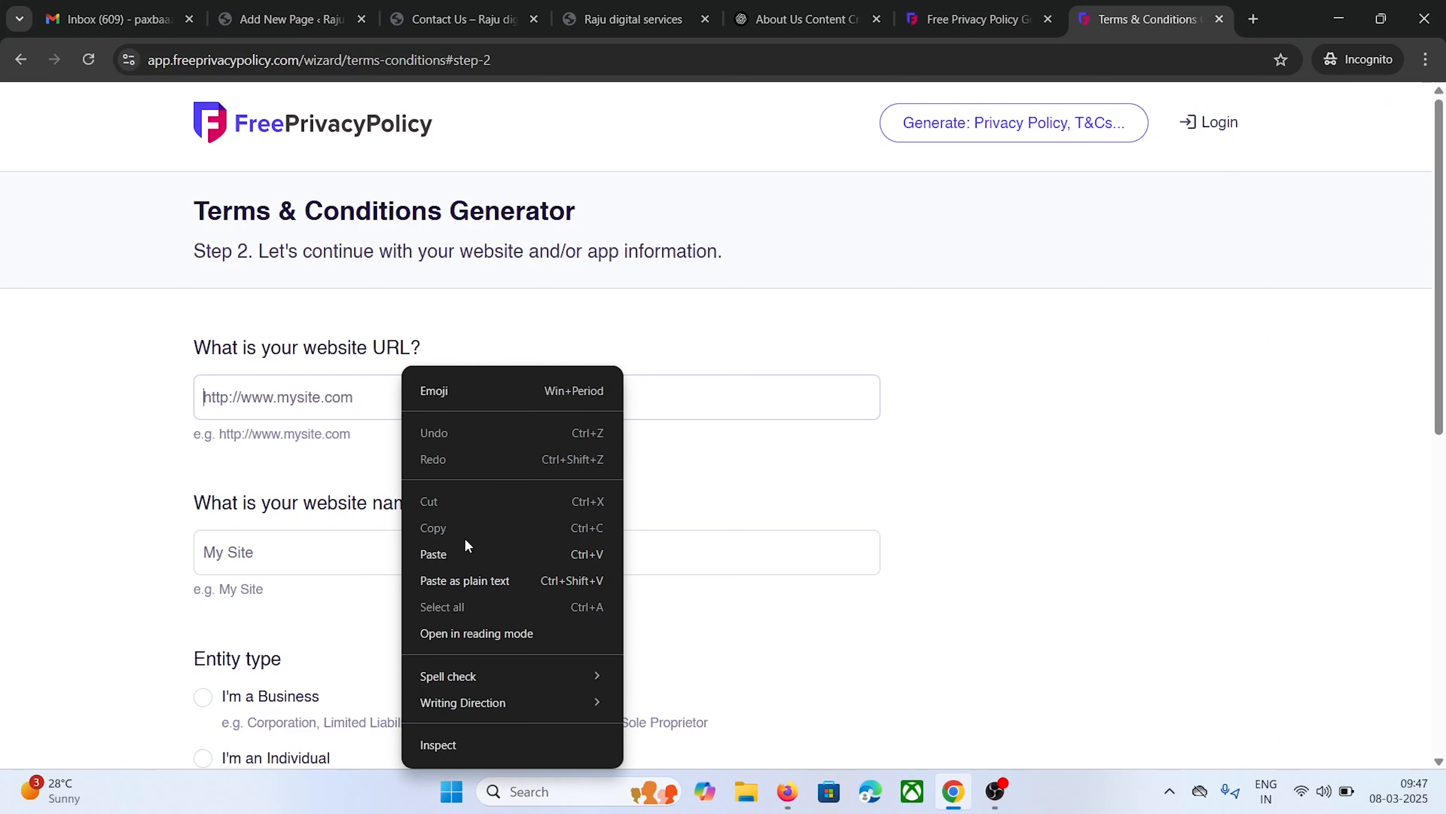
{"action": "left_click", "coordinate": [468, 552]}
Enter site name 'raju digital service', entity Individual, country India, state Andhra Pradesh
{"action": "left_click", "coordinate": [372, 540]}
{"action": "type", "text": "raju "}
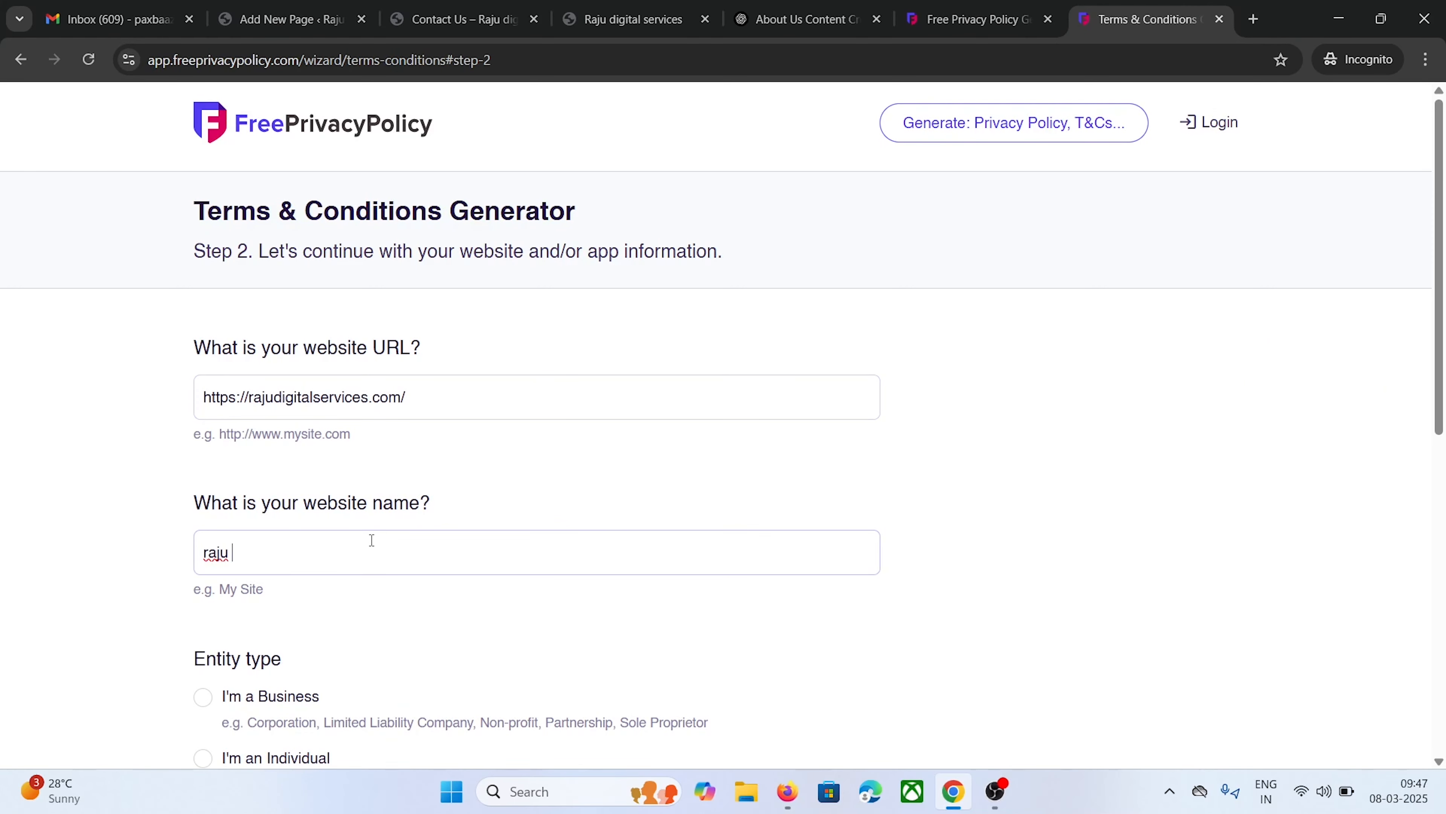
{"action": "type", "text": "digital services"}
{"action": "scroll", "coordinate": [244, 577], "scroll_direction": "down", "scroll_amount": 5}
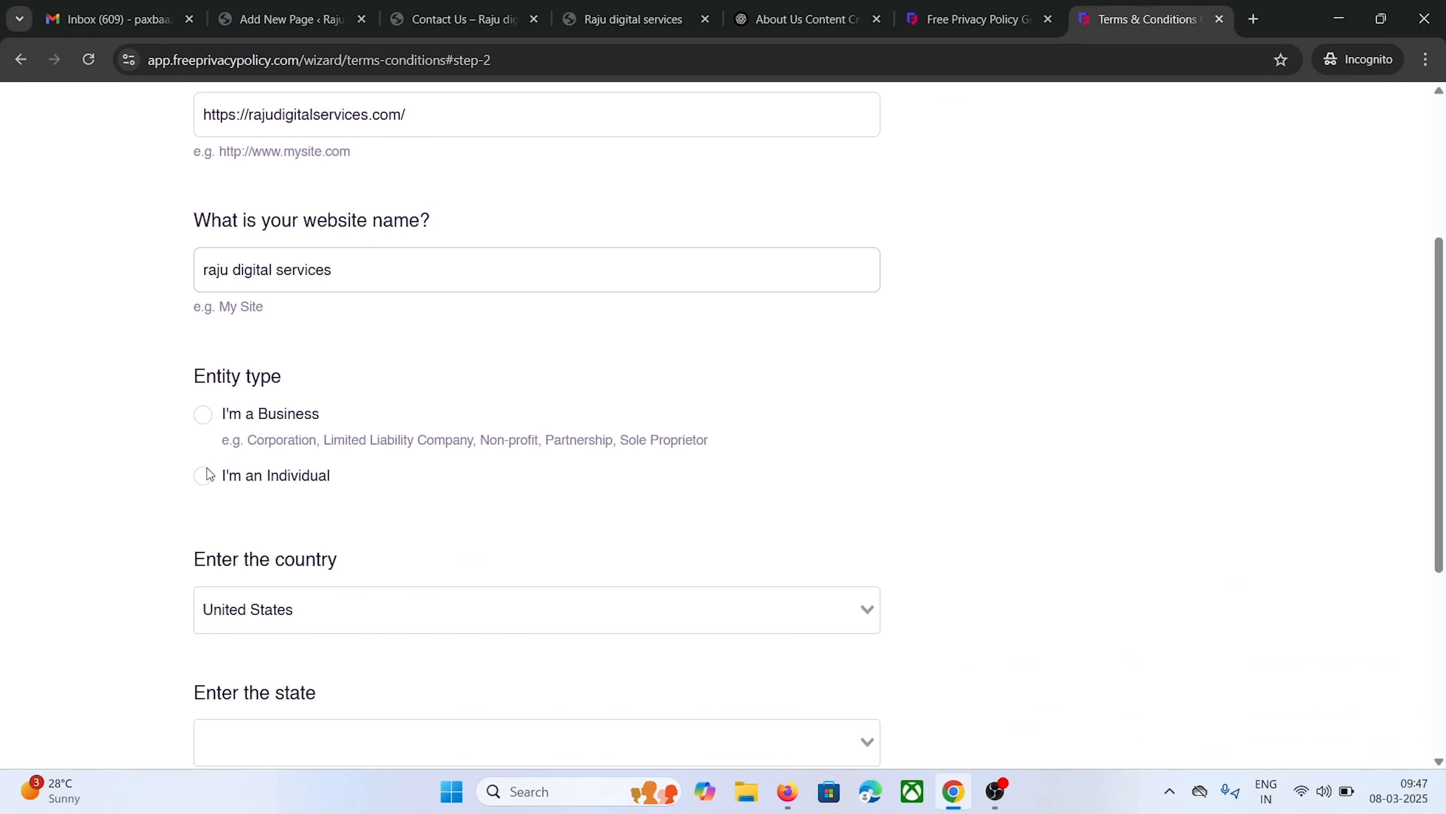
{"action": "left_click", "coordinate": [203, 476]}
{"action": "left_click", "coordinate": [252, 605]}
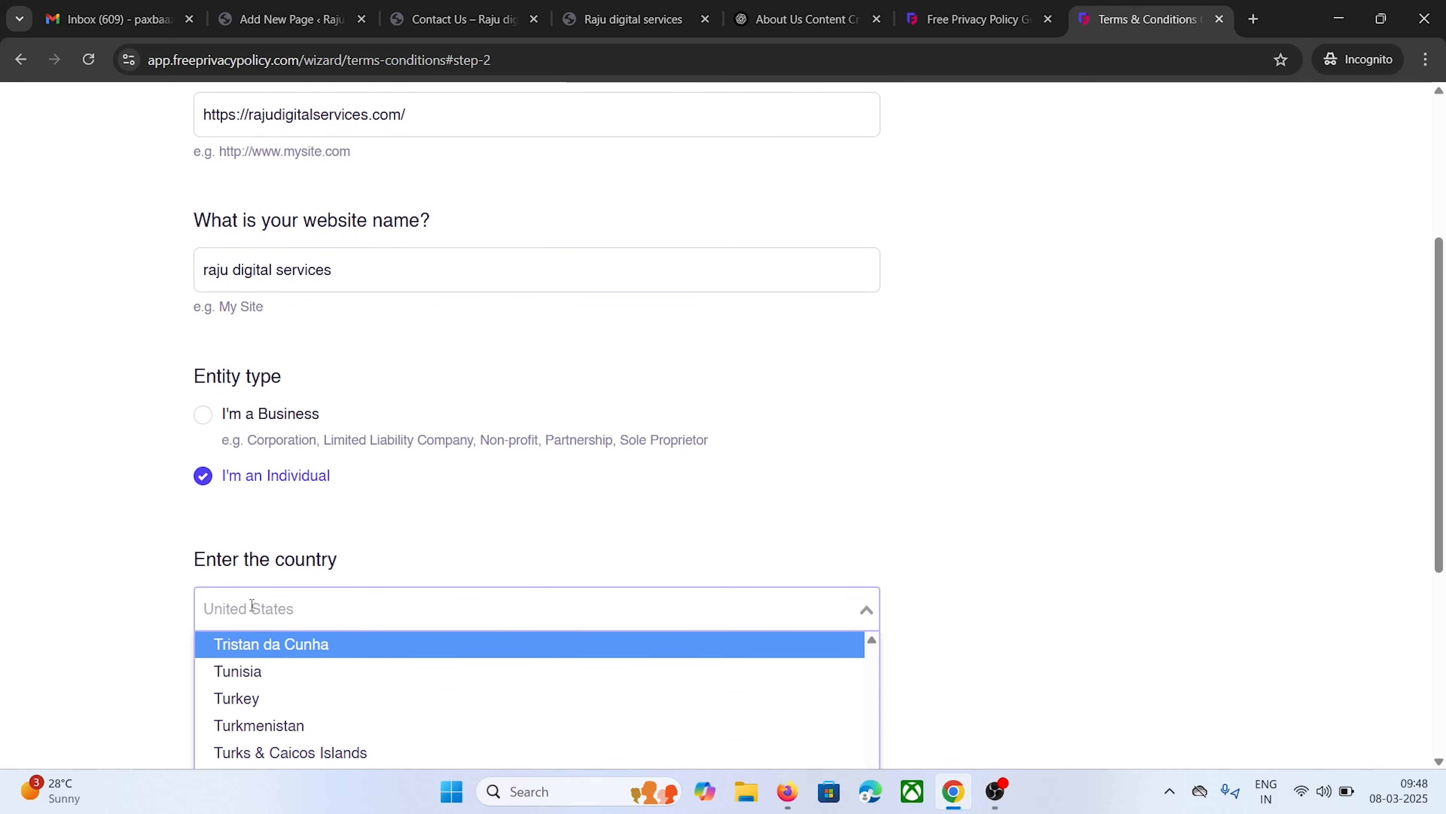
{"action": "type", "text": "india"}
{"action": "key", "text": "Down"}
{"action": "key", "text": "Return"}
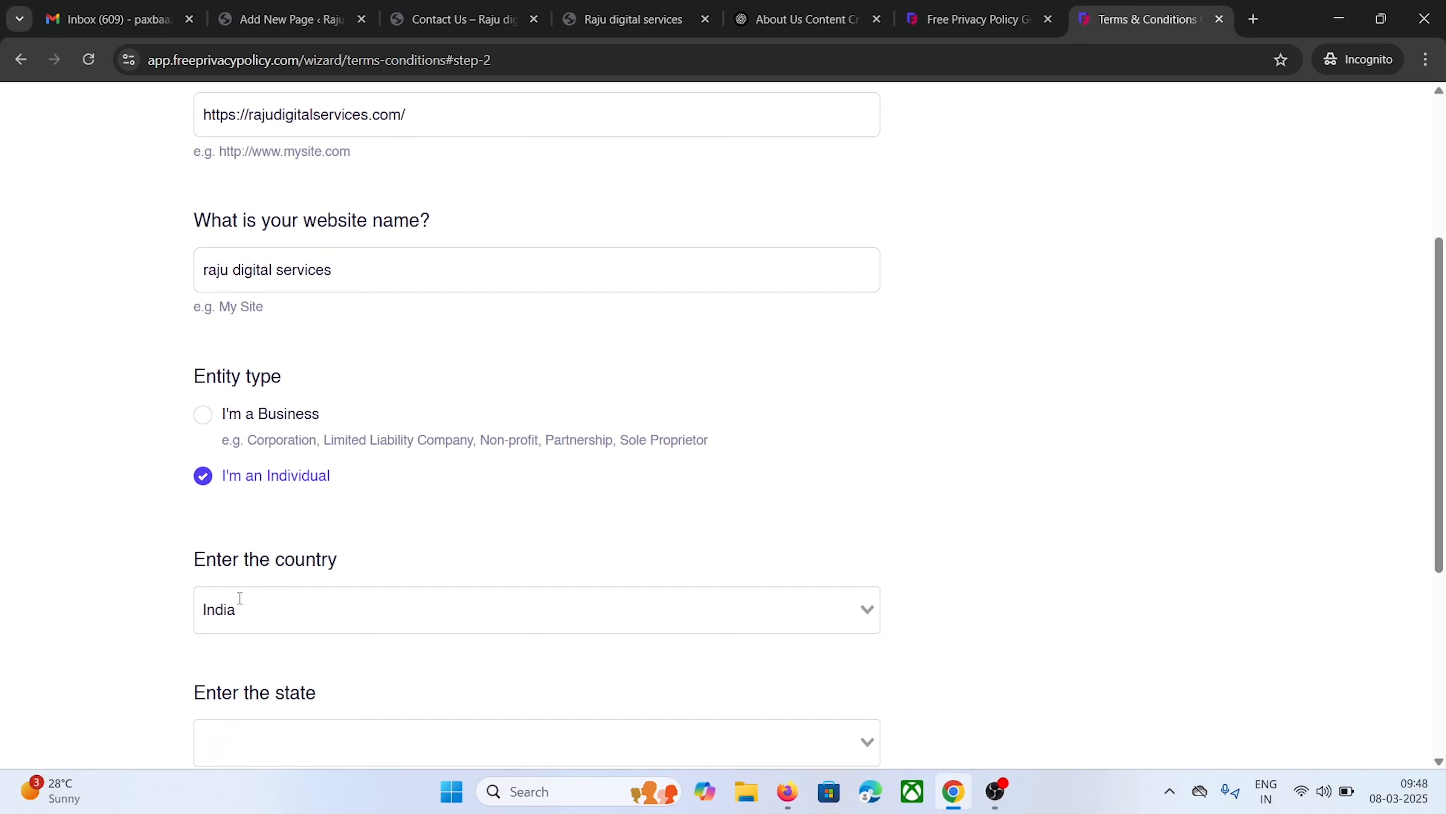
{"action": "scroll", "coordinate": [291, 559], "scroll_direction": "down", "scroll_amount": 3}
{"action": "left_click", "coordinate": [291, 560]}
{"action": "left_click", "coordinate": [291, 620]}
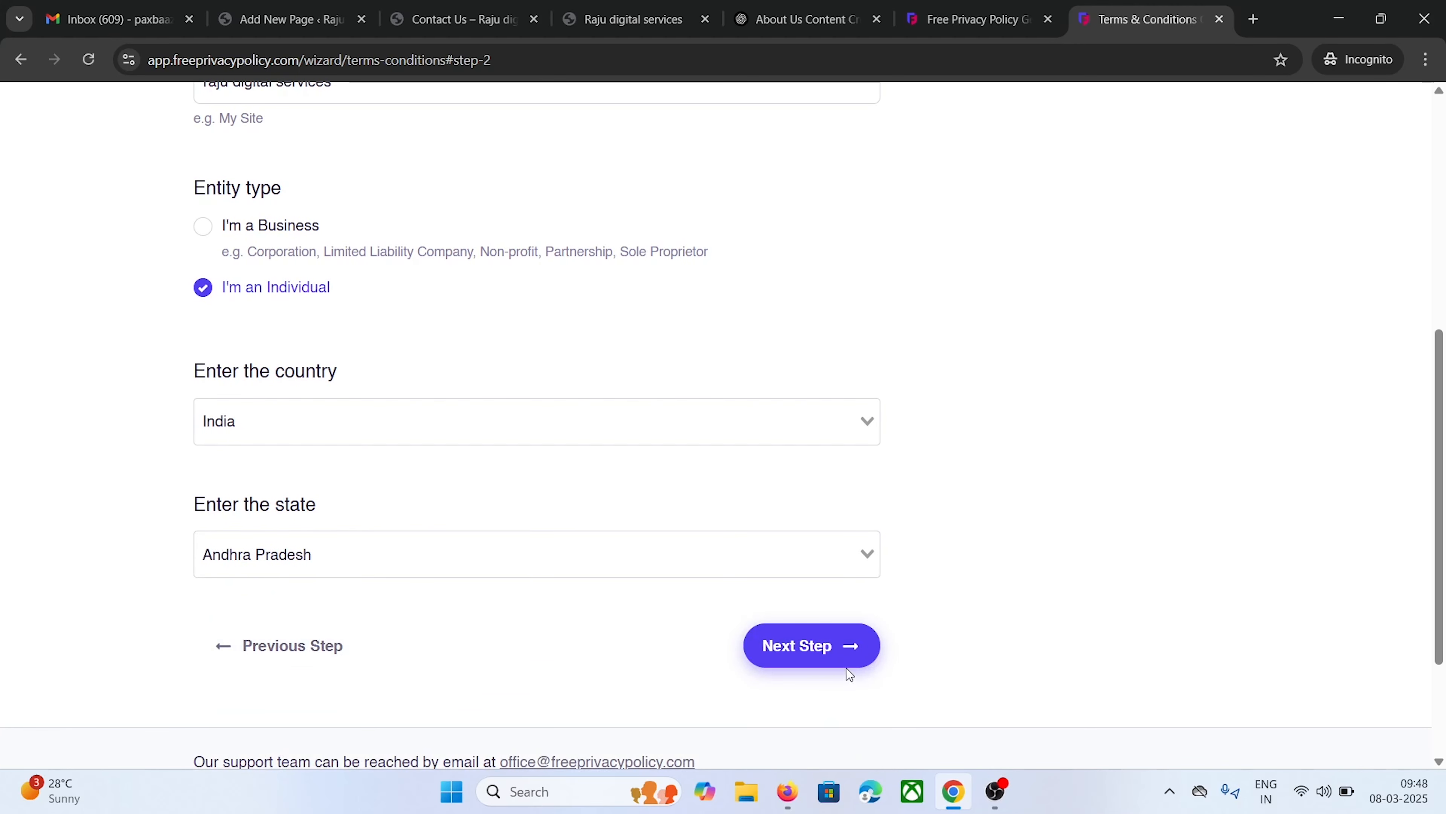
On step 3, answer No to user accounts, user uploads and buying goods
{"action": "left_click", "coordinate": [803, 650]}
{"action": "scroll", "coordinate": [174, 356], "scroll_direction": "down", "scroll_amount": 5}
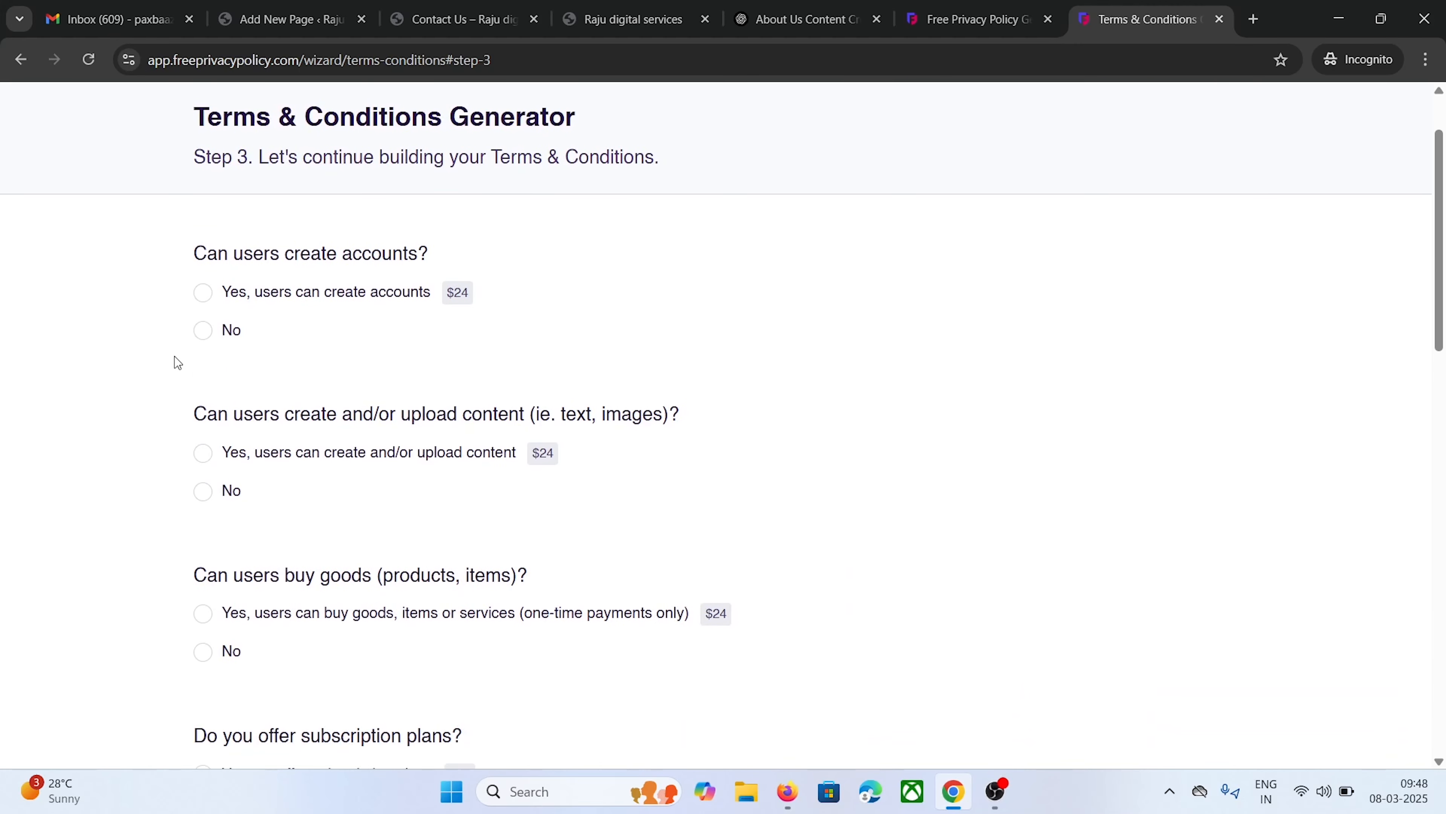
{"action": "scroll", "coordinate": [175, 357], "scroll_direction": "down", "scroll_amount": 3}
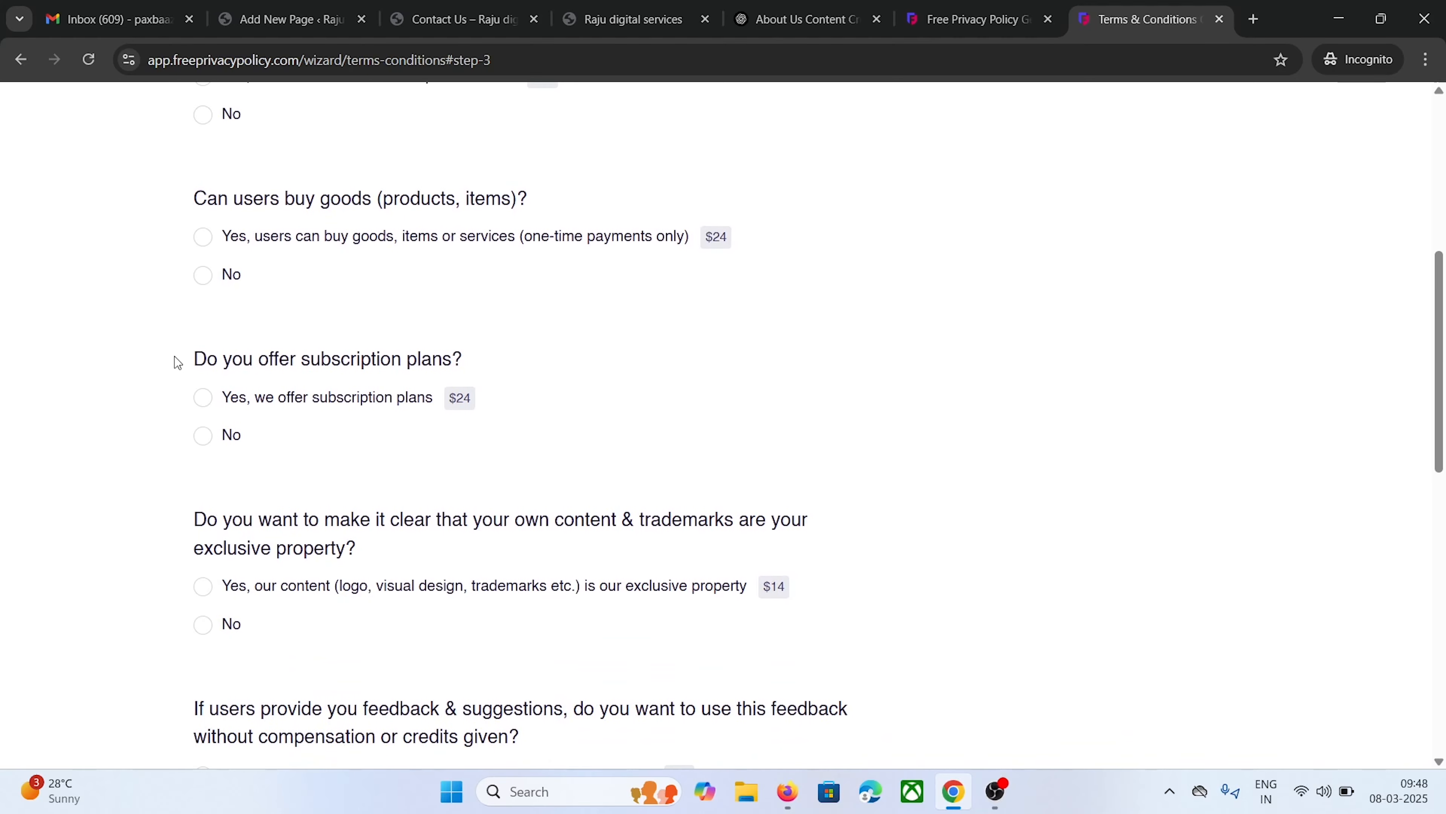
{"action": "scroll", "coordinate": [174, 357], "scroll_direction": "up", "scroll_amount": 1}
{"action": "scroll", "coordinate": [175, 356], "scroll_direction": "up", "scroll_amount": 3}
{"action": "left_click", "coordinate": [202, 240]}
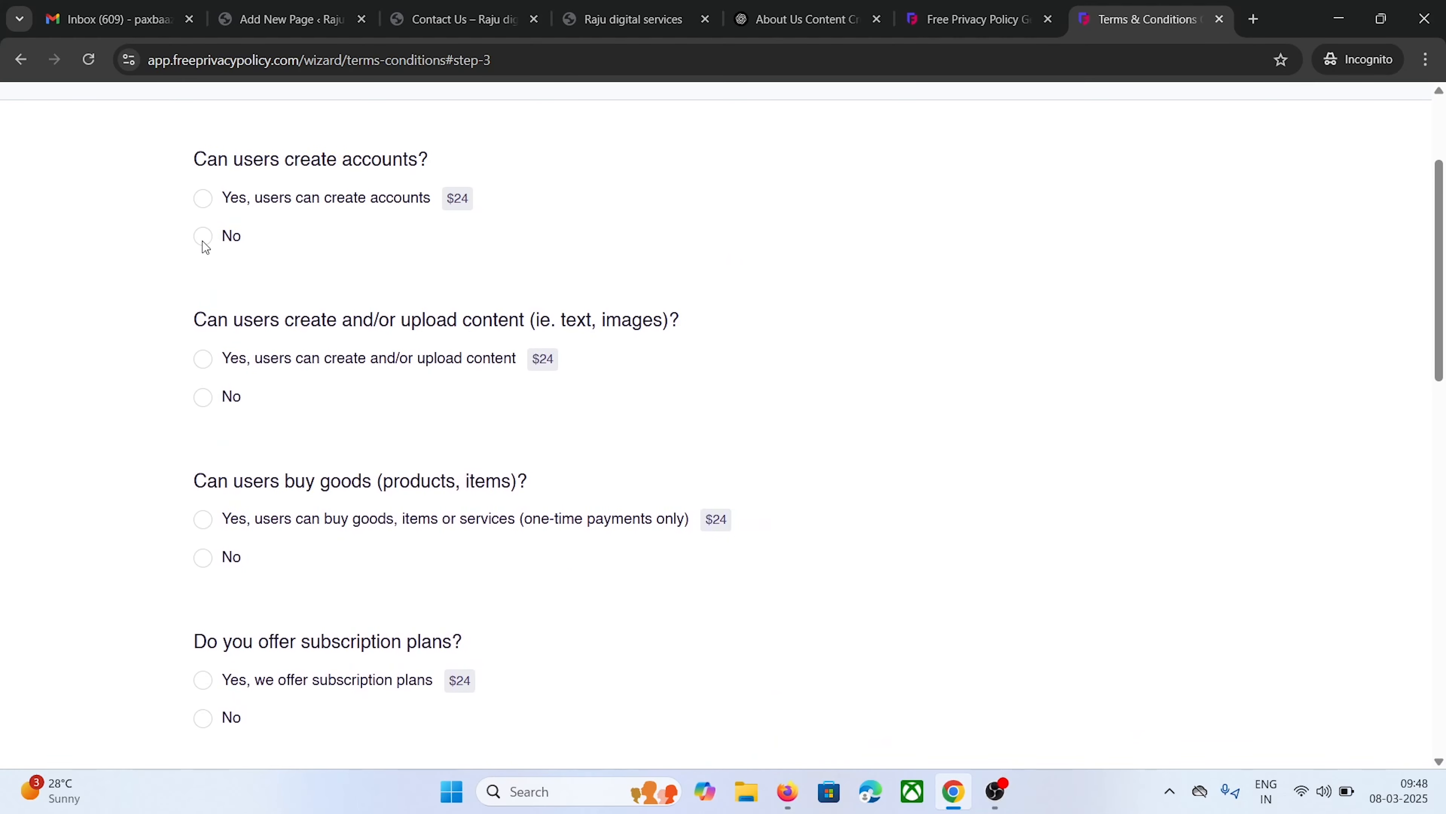
{"action": "scroll", "coordinate": [219, 338], "scroll_direction": "up", "scroll_amount": 3}
{"action": "scroll", "coordinate": [216, 410], "scroll_direction": "down", "scroll_amount": 5}
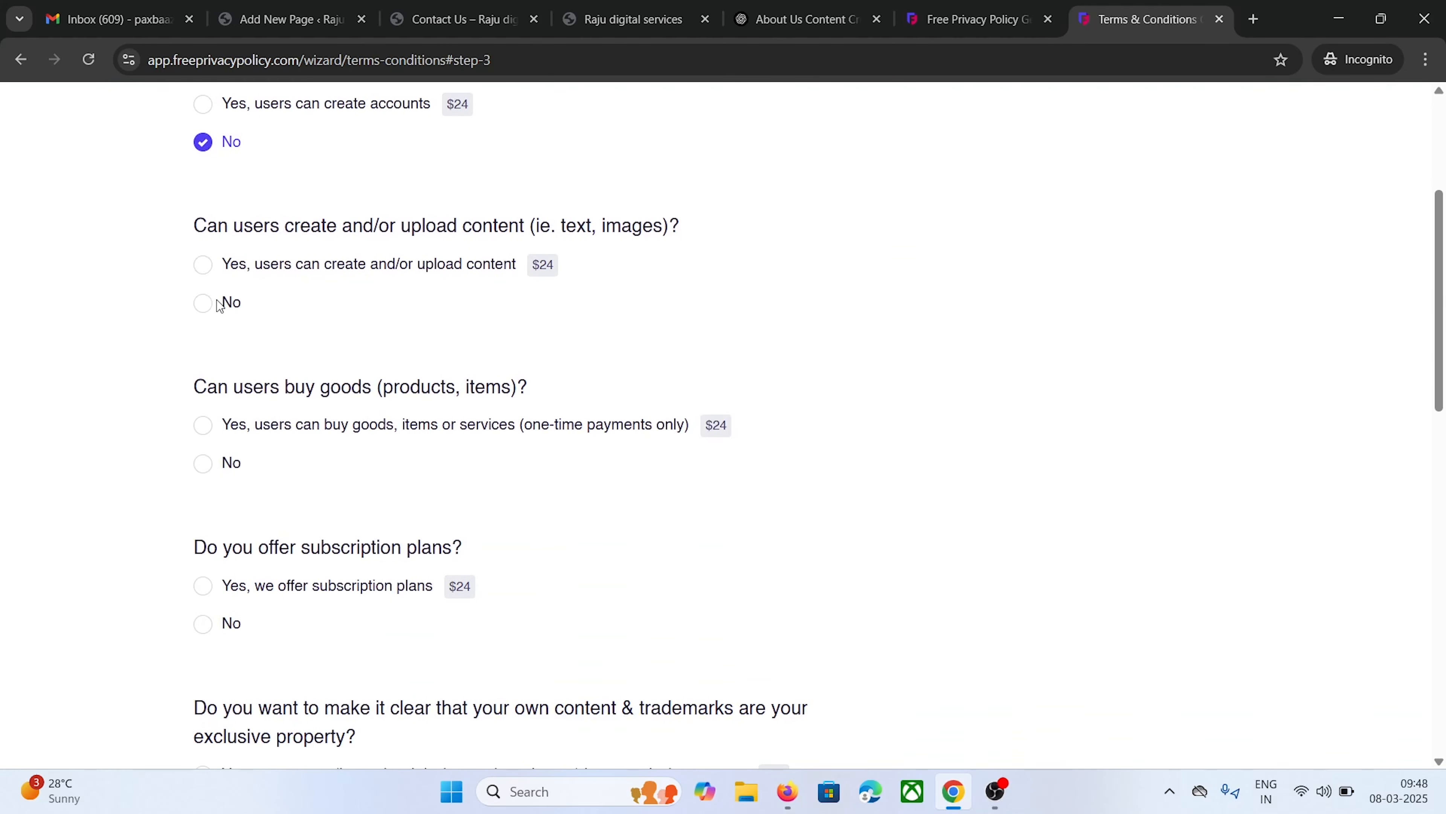
{"action": "left_click", "coordinate": [200, 311]}
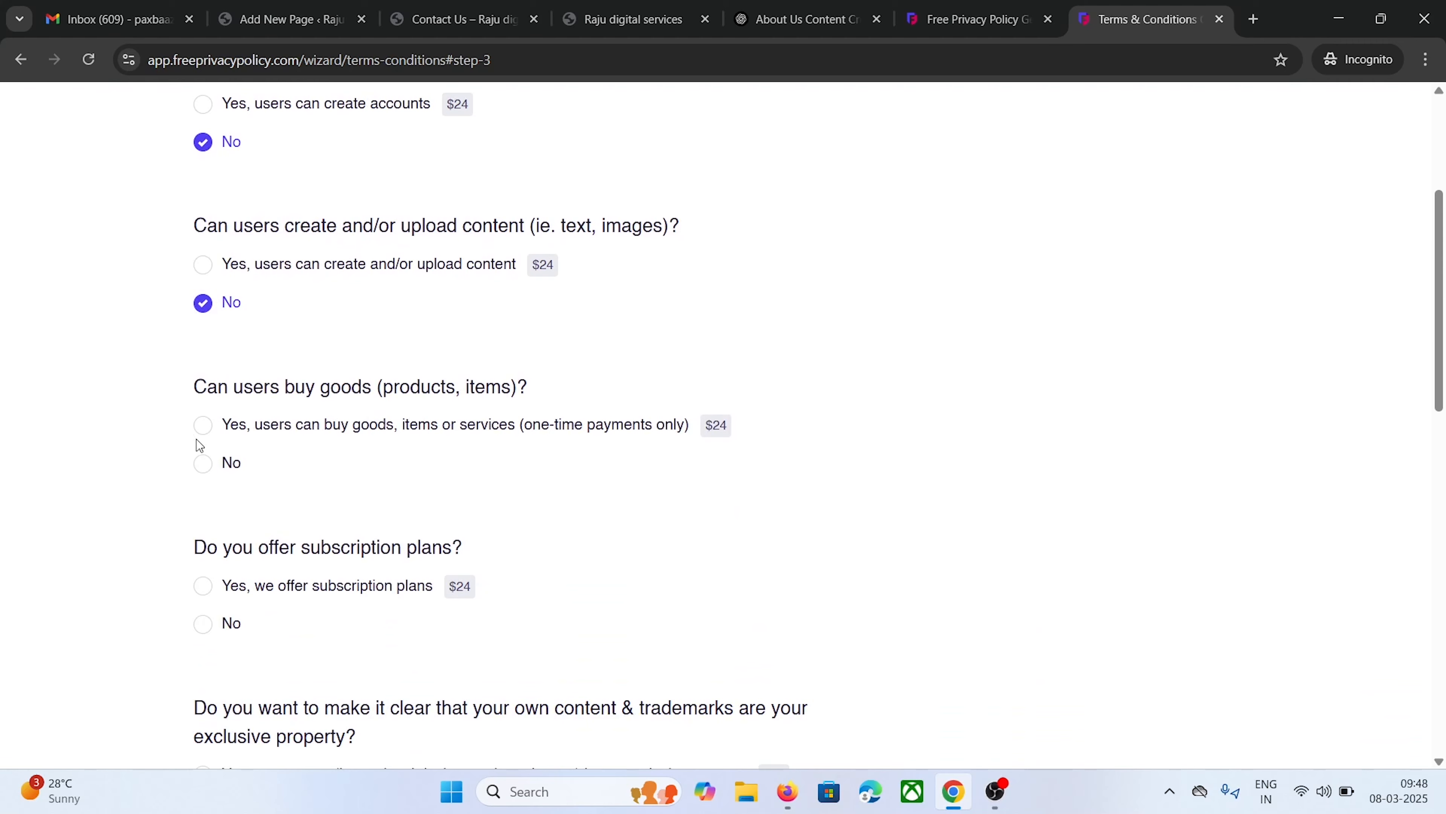
{"action": "left_click", "coordinate": [204, 464]}
Answer No to subscriptions, exclusive trademarks, free use of feedback and promotions
{"action": "scroll", "coordinate": [233, 437], "scroll_direction": "down", "scroll_amount": 5}
{"action": "left_click", "coordinate": [203, 343]}
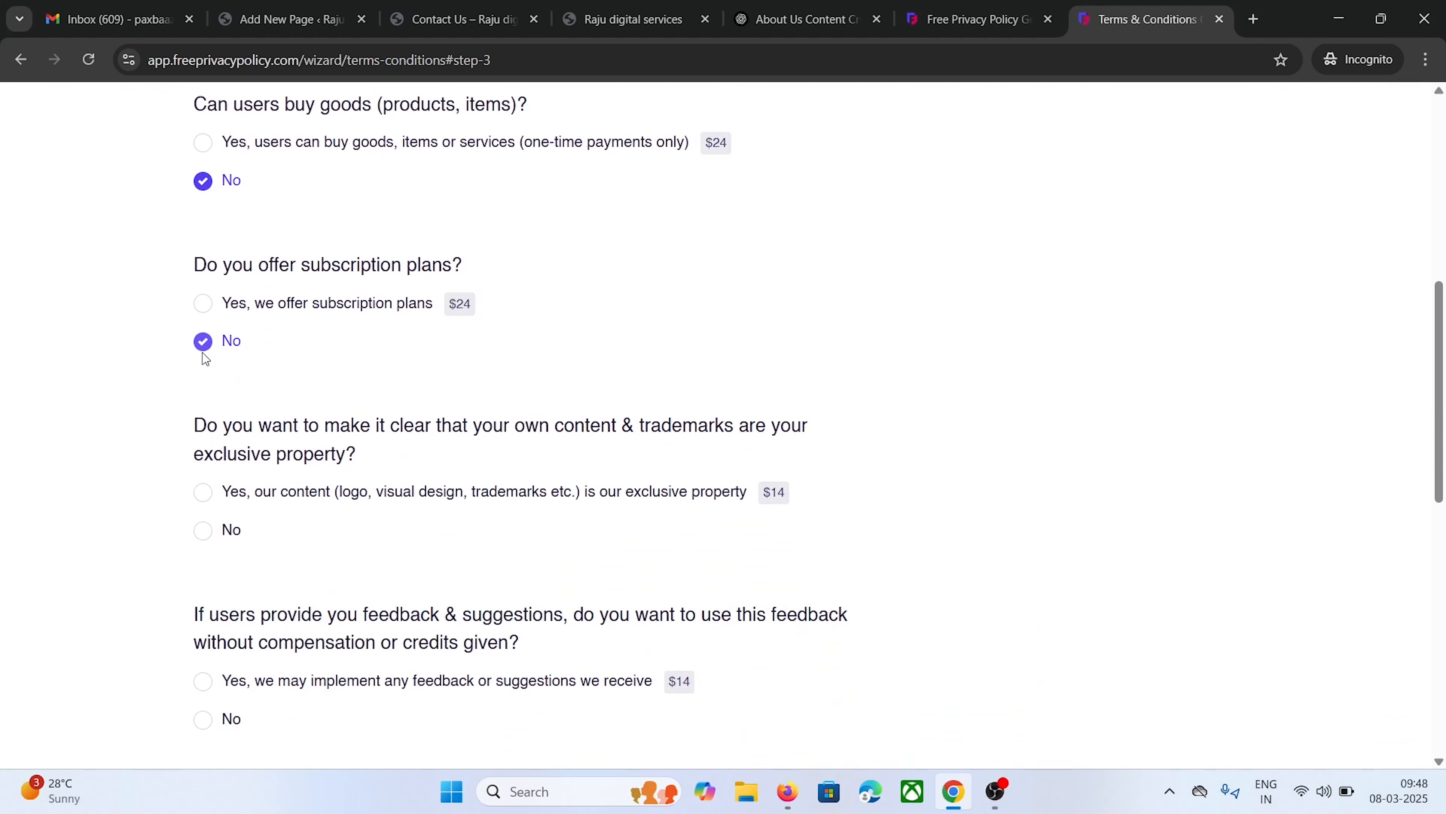
{"action": "left_click", "coordinate": [205, 531]}
{"action": "scroll", "coordinate": [215, 530], "scroll_direction": "down", "scroll_amount": 3}
{"action": "left_click", "coordinate": [207, 531]}
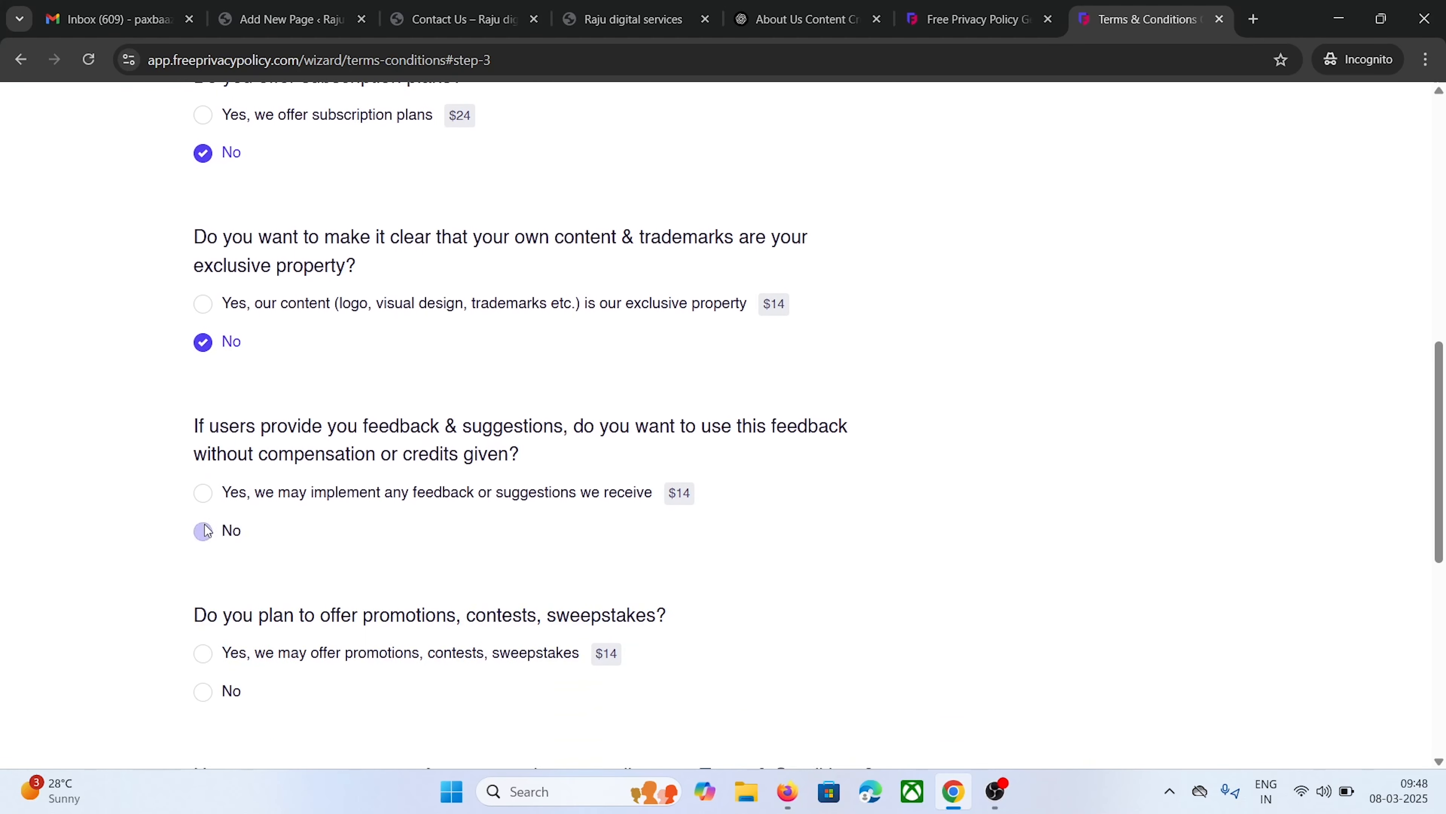
{"action": "left_click", "coordinate": [206, 690]}
{"action": "scroll", "coordinate": [249, 511], "scroll_direction": "down", "scroll_amount": 6}
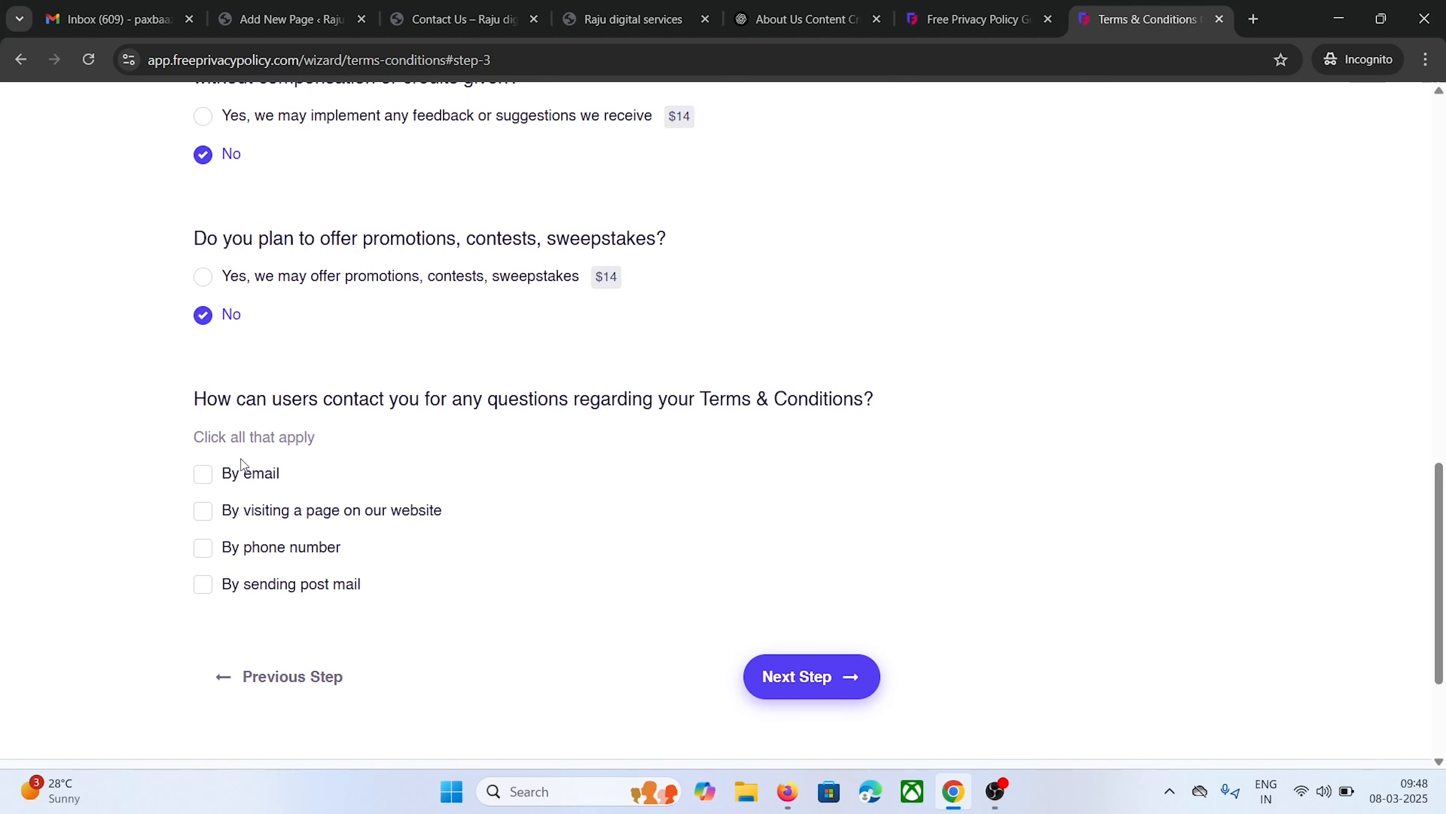
Set email as the contact method with the site's contact address, then advance to step 4
{"action": "left_click", "coordinate": [210, 477]}
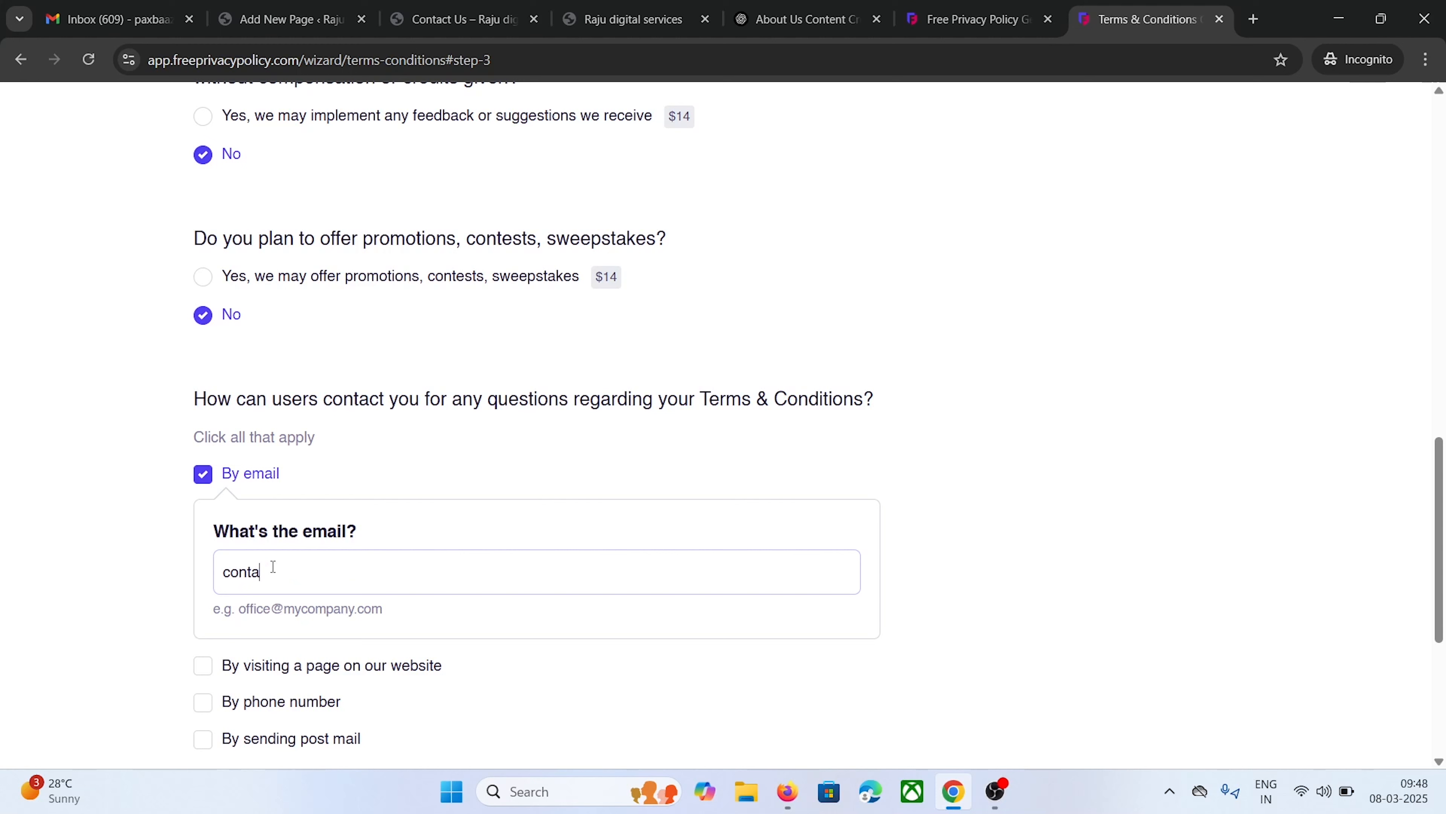
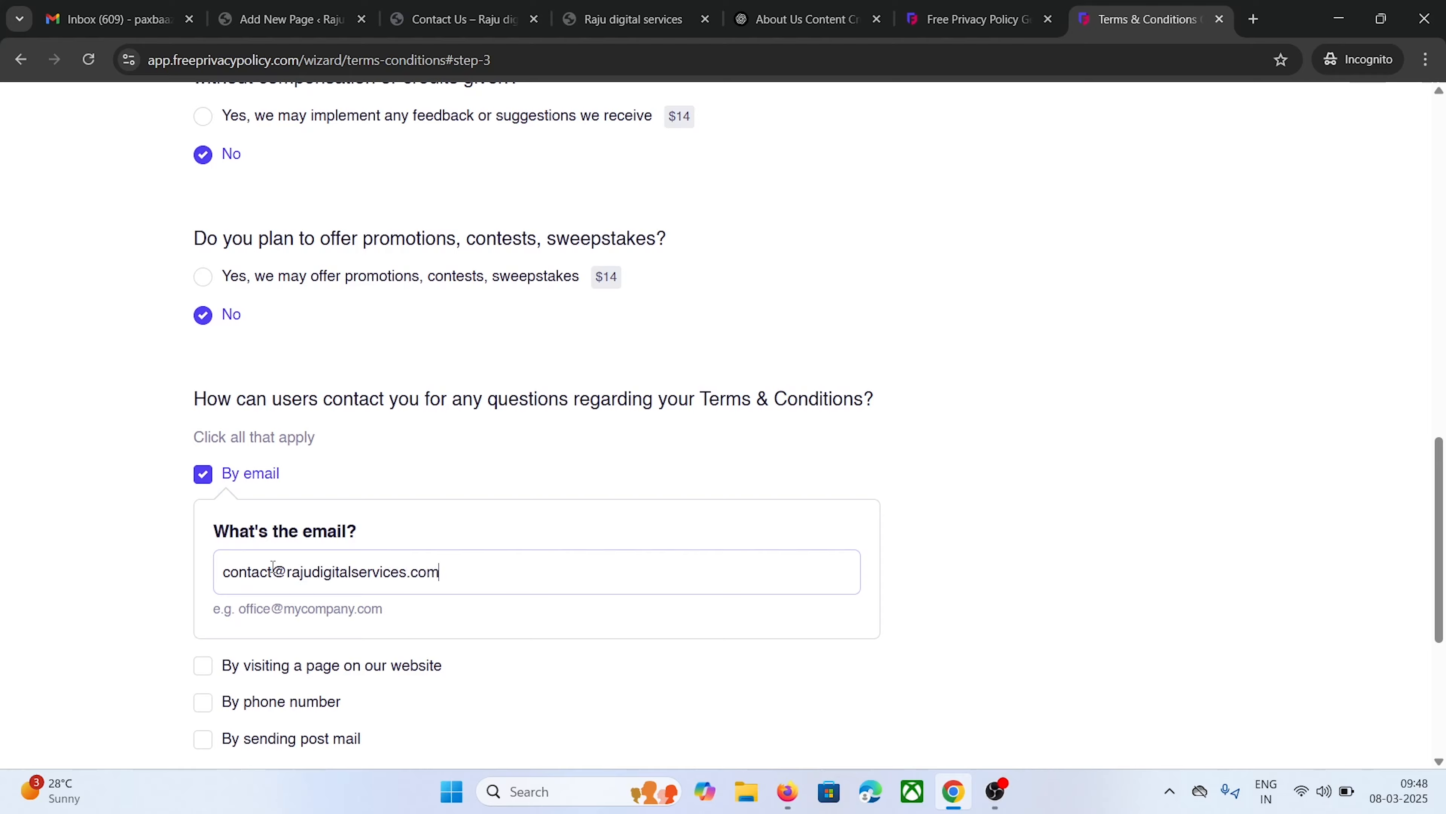
{"action": "scroll", "coordinate": [165, 531], "scroll_direction": "down", "scroll_amount": 2}
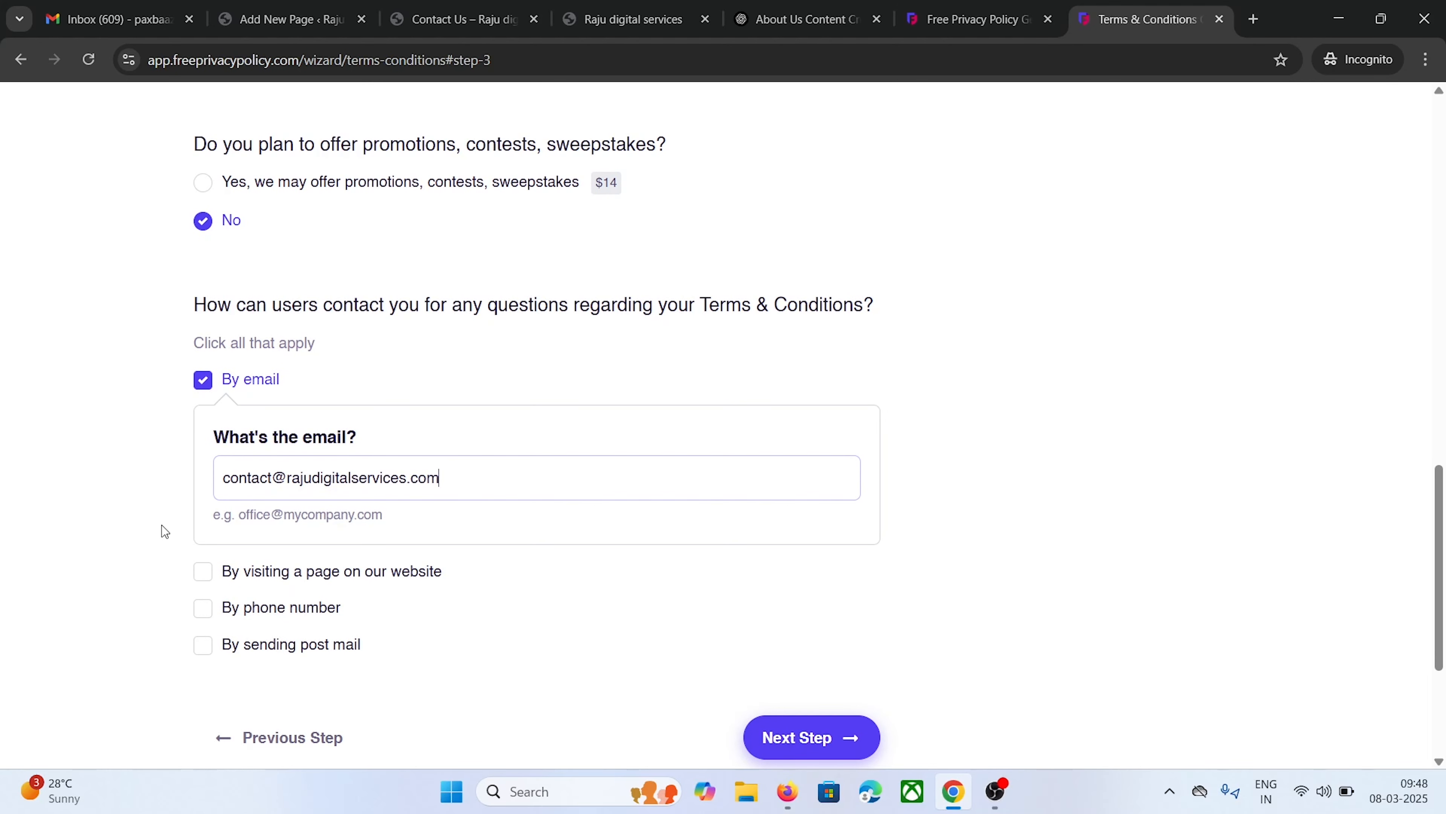
{"action": "scroll", "coordinate": [477, 422], "scroll_direction": "down", "scroll_amount": 2}
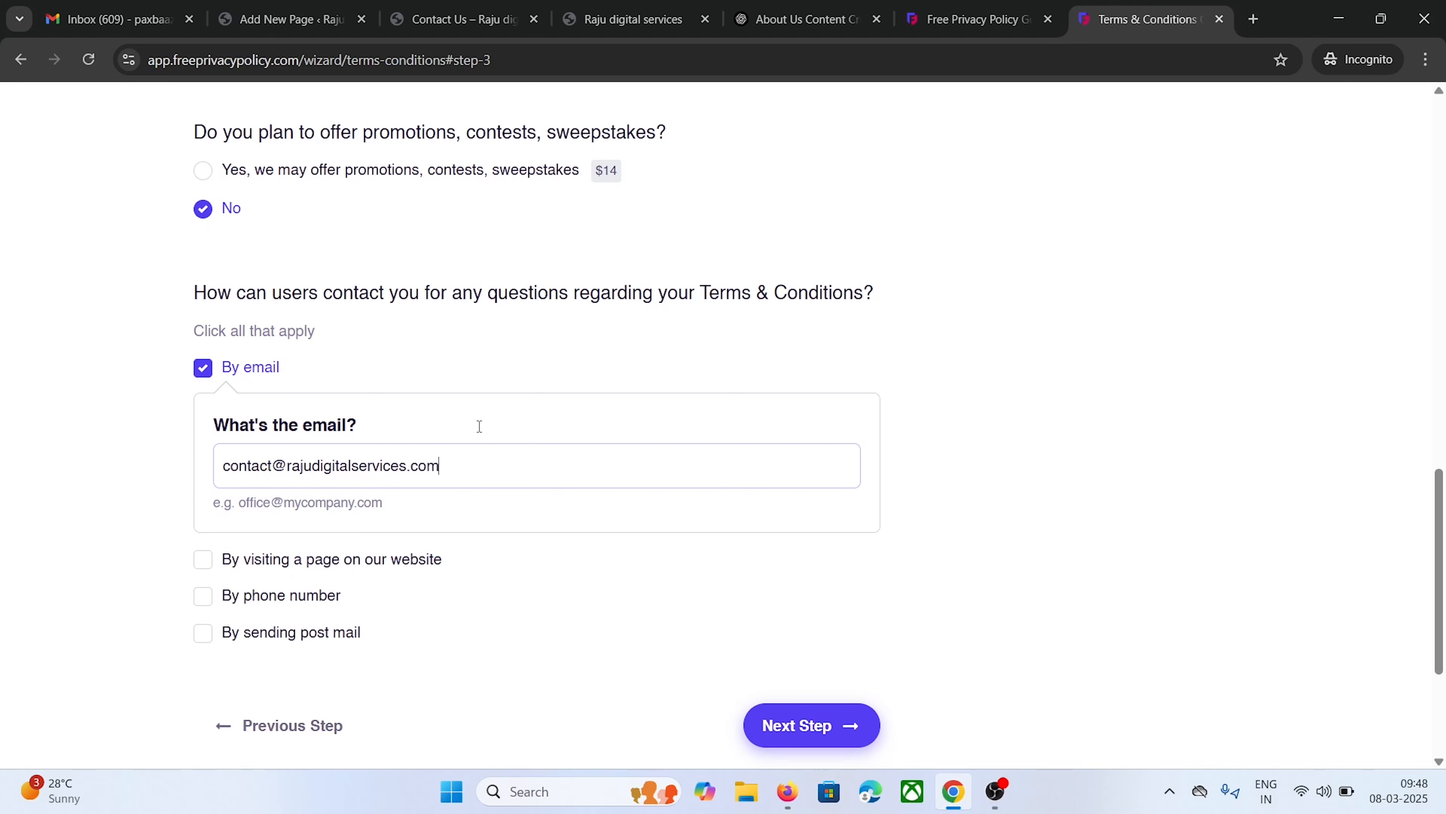
{"action": "left_click", "coordinate": [805, 646]}
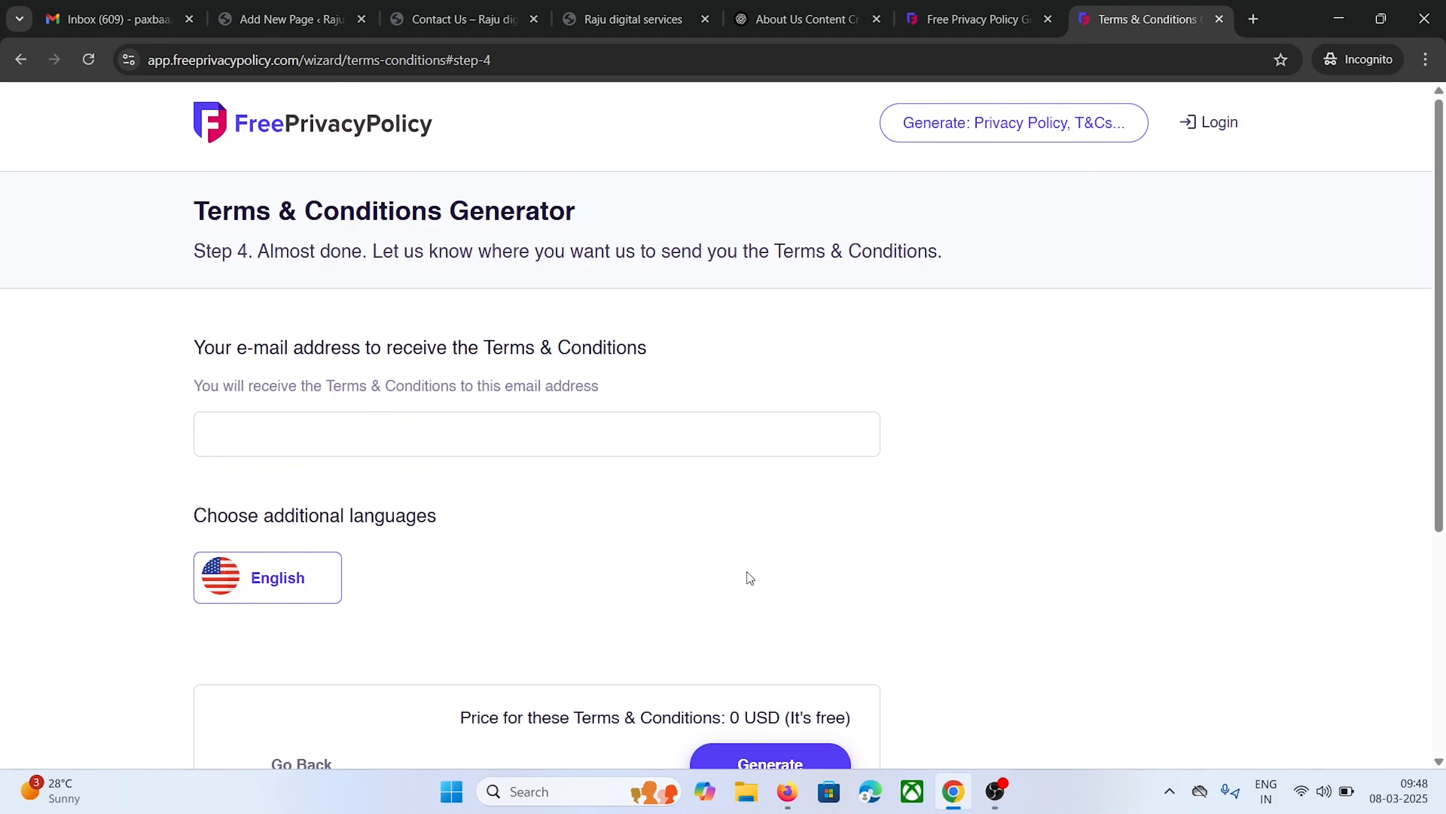
Enter the delivery e-mail, generate the Terms & Conditions, copy their HTML, and return to WordPress
{"action": "left_click", "coordinate": [352, 431]}
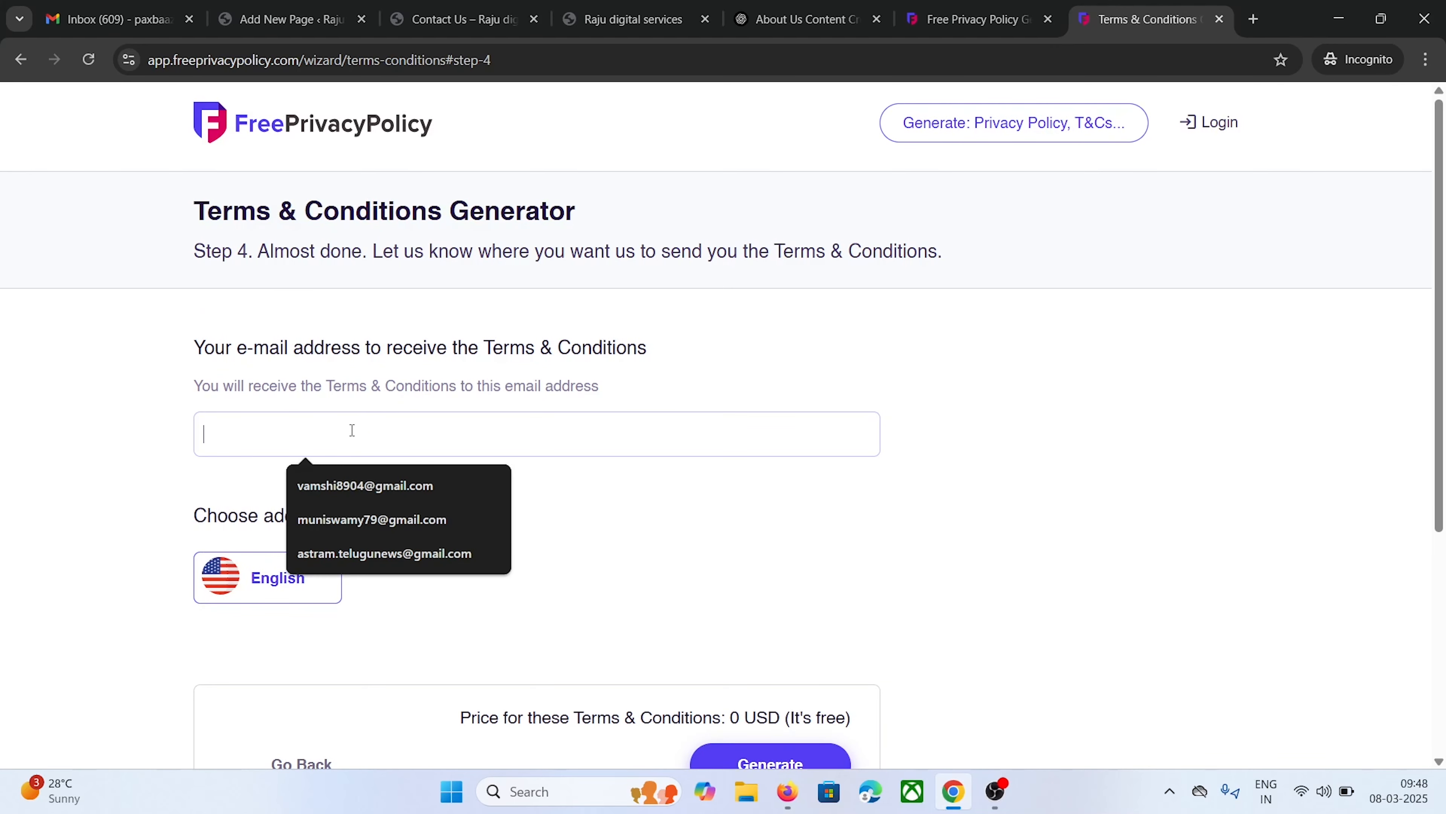
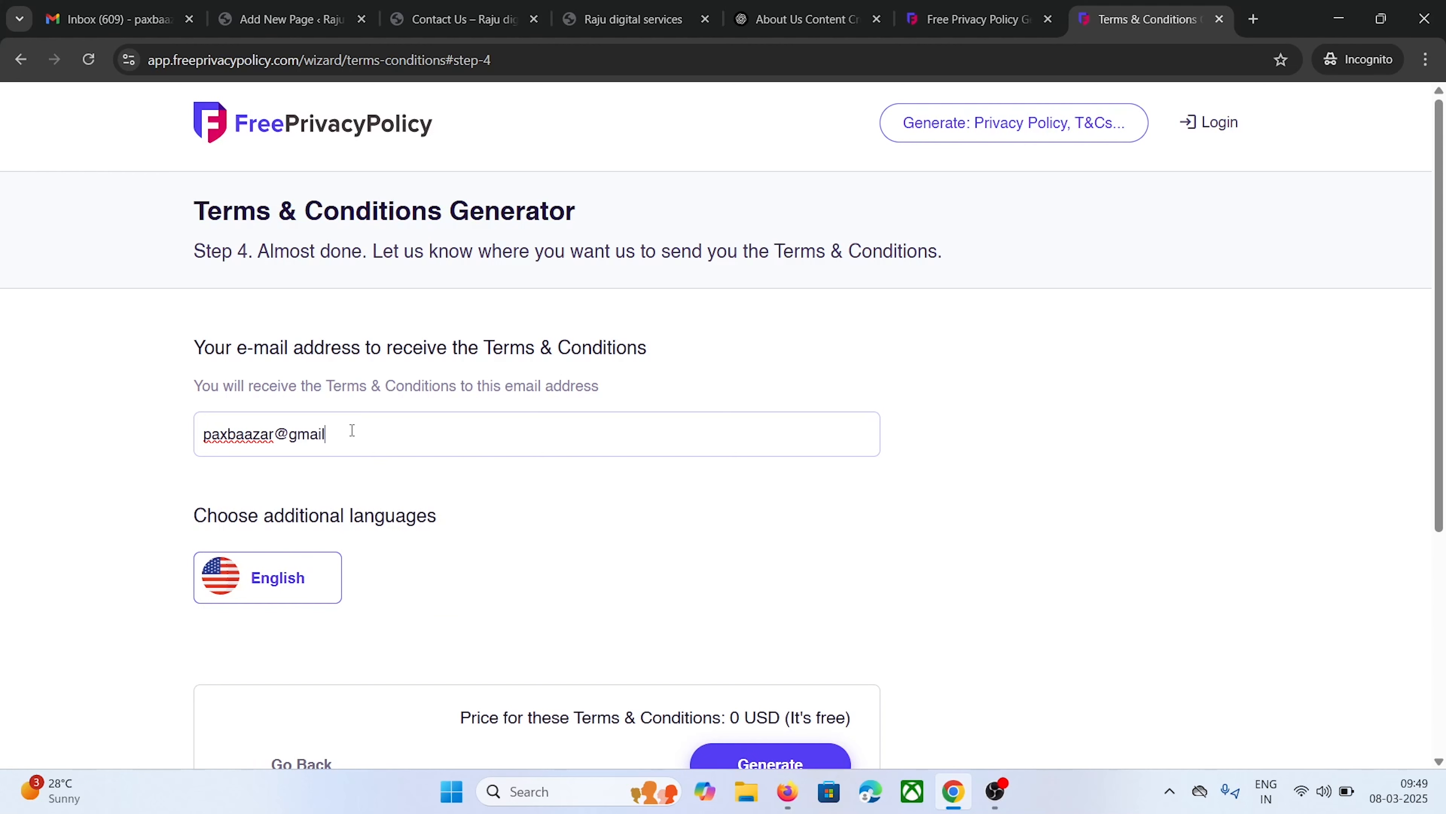
{"action": "scroll", "coordinate": [477, 459], "scroll_direction": "down", "scroll_amount": 3}
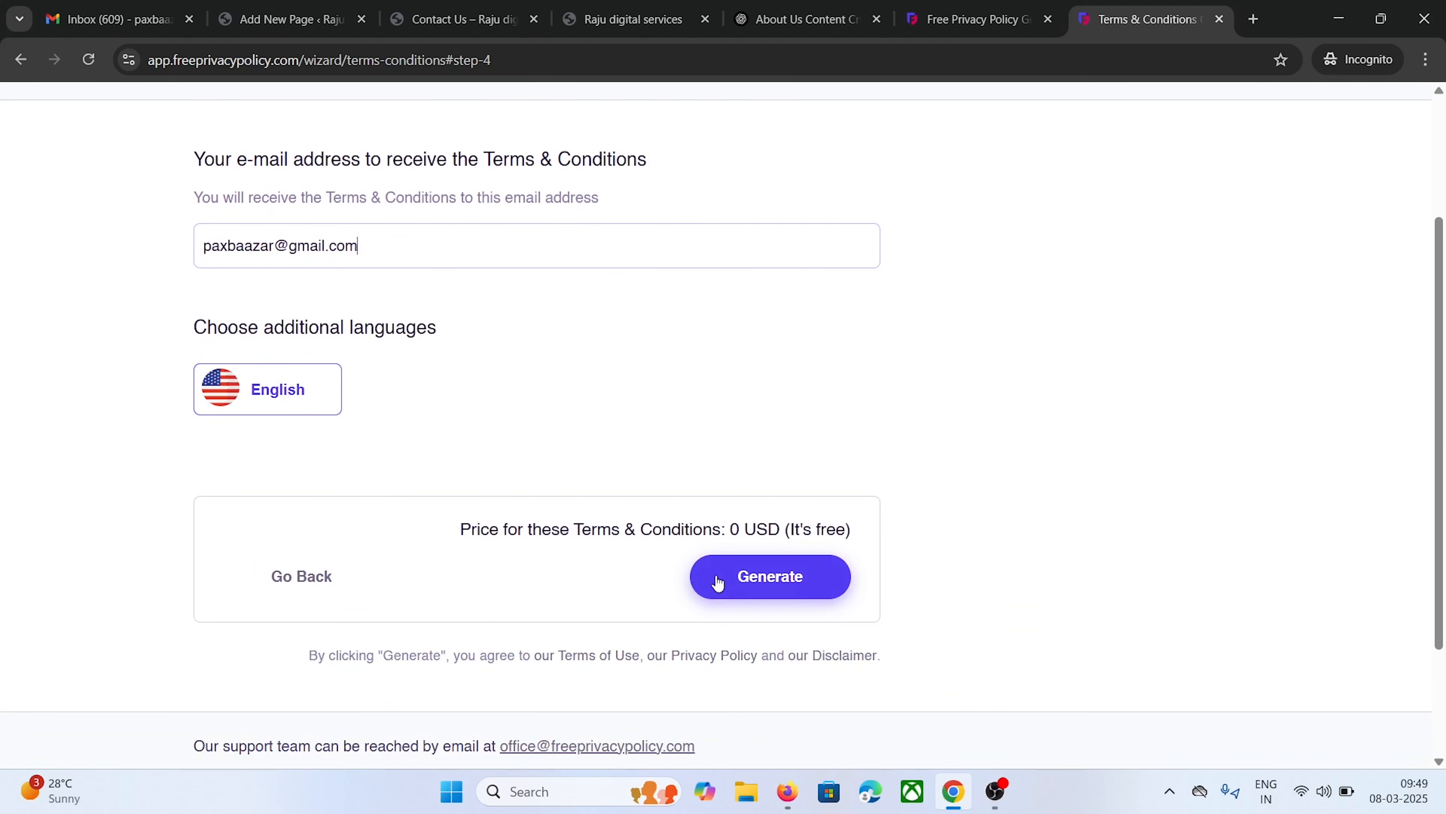
{"action": "left_click", "coordinate": [726, 579]}
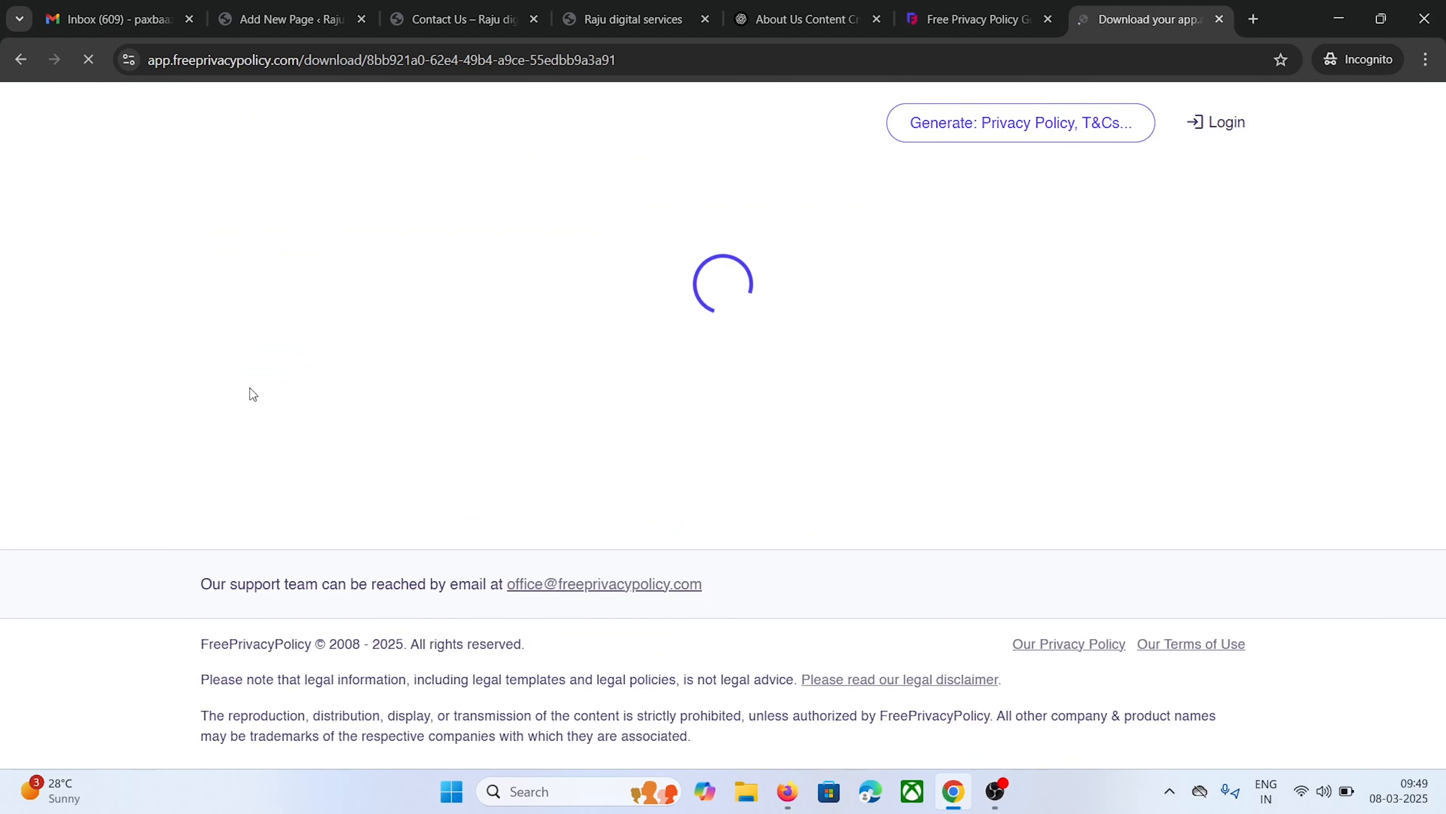
{"action": "left_click", "coordinate": [368, 597]}
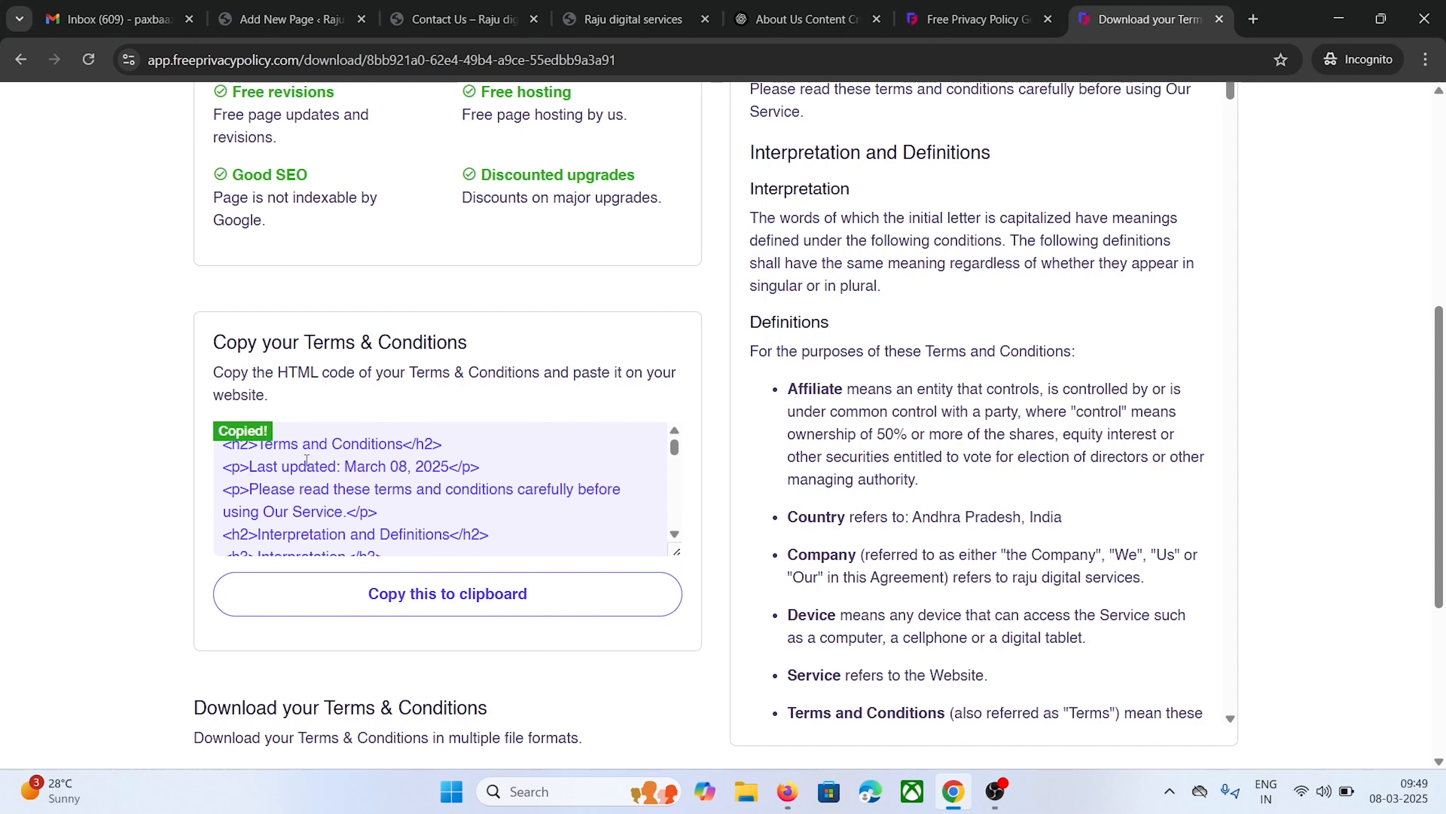
{"action": "left_click", "coordinate": [279, 19]}
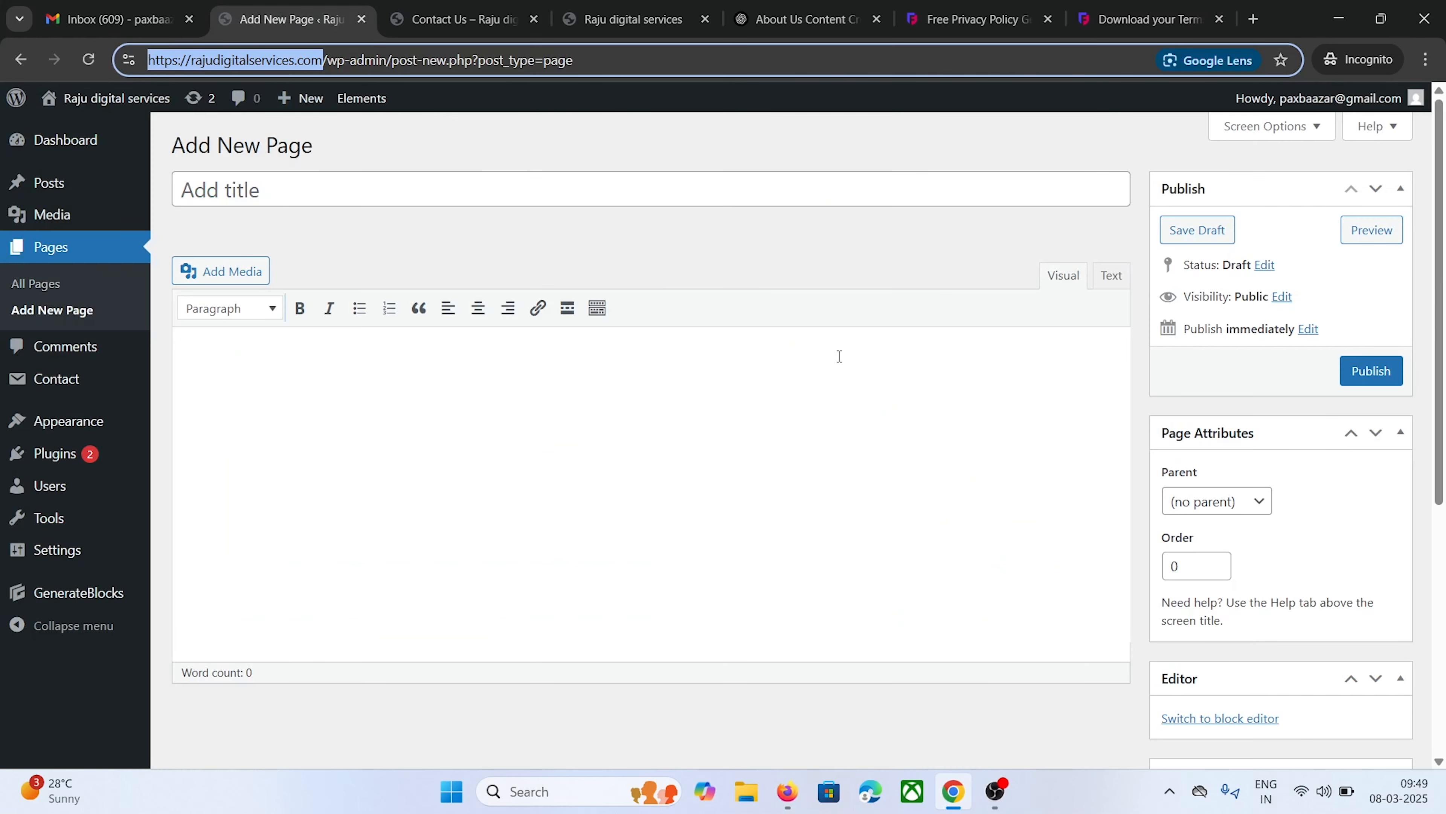
Paste the Terms & Conditions HTML into the new page via the Text editor
{"action": "left_click", "coordinate": [1111, 276]}
{"action": "right_click", "coordinate": [345, 360]}
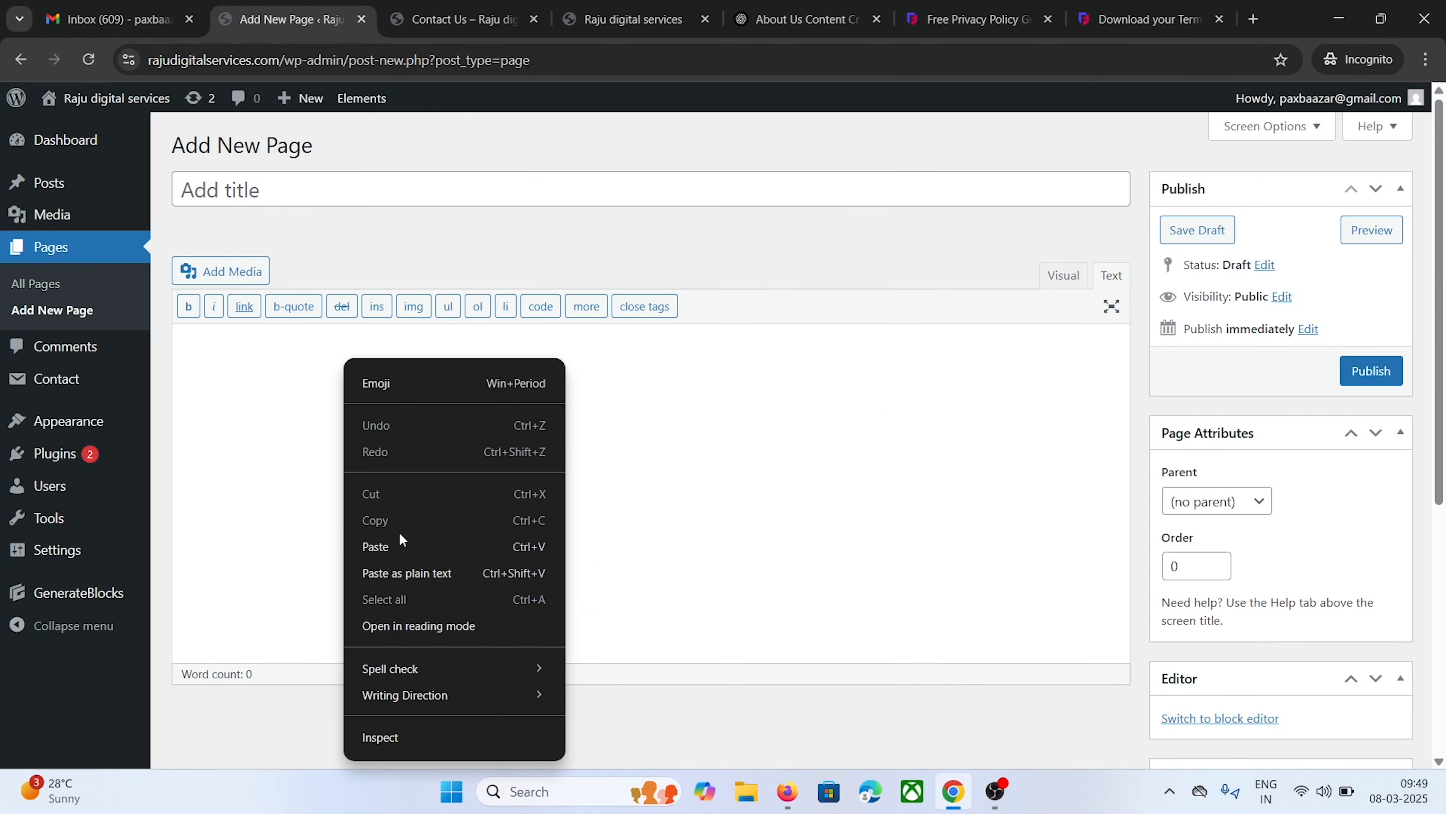
{"action": "left_click", "coordinate": [402, 546]}
{"action": "scroll", "coordinate": [1062, 191], "scroll_direction": "up", "scroll_amount": 5}
{"action": "left_click", "coordinate": [1064, 151]}
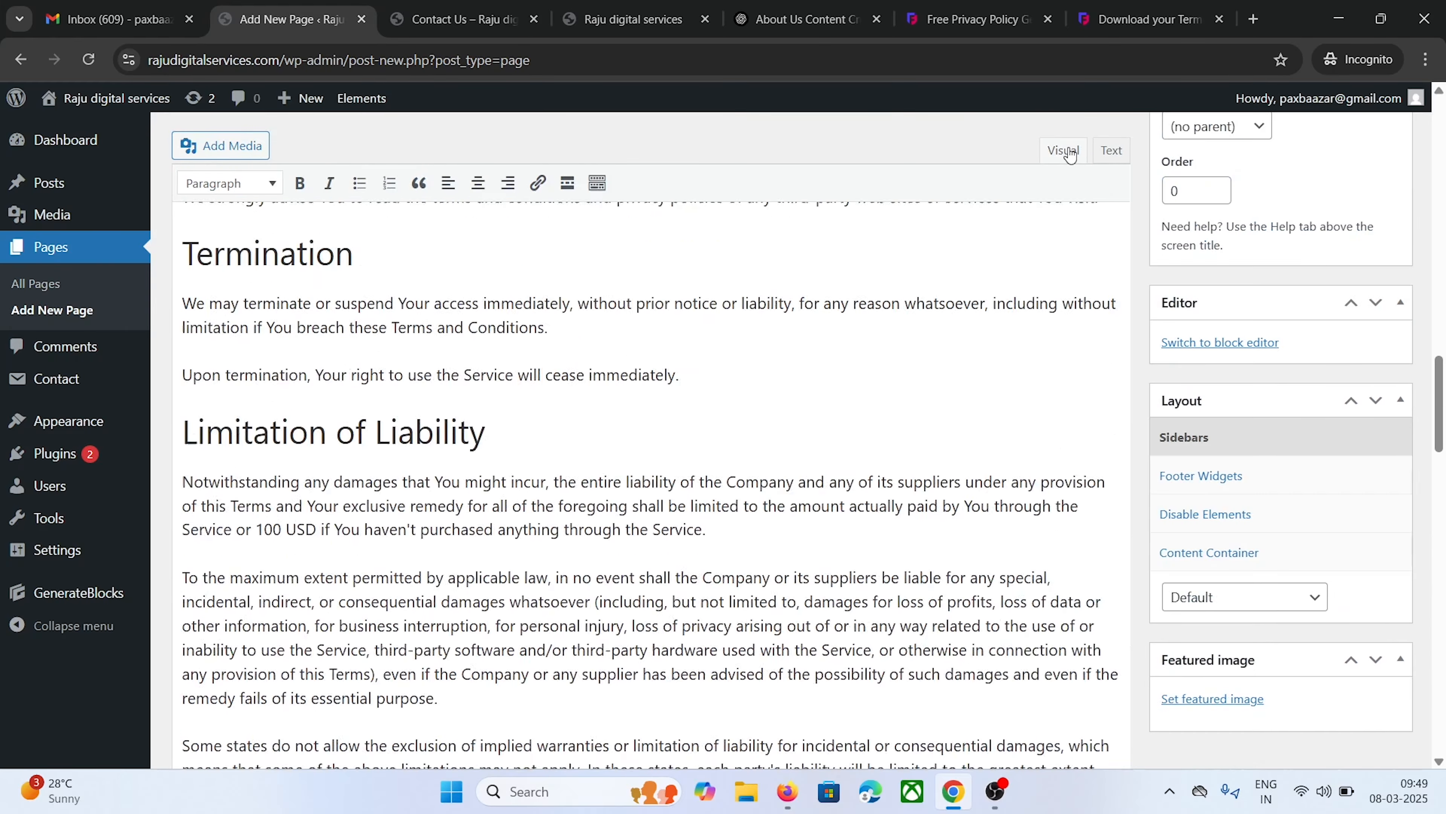
Move the 'Terms and Conditions' heading into the title, delete the empty line, and publish
{"action": "scroll", "coordinate": [743, 480], "scroll_direction": "up", "scroll_amount": 20}
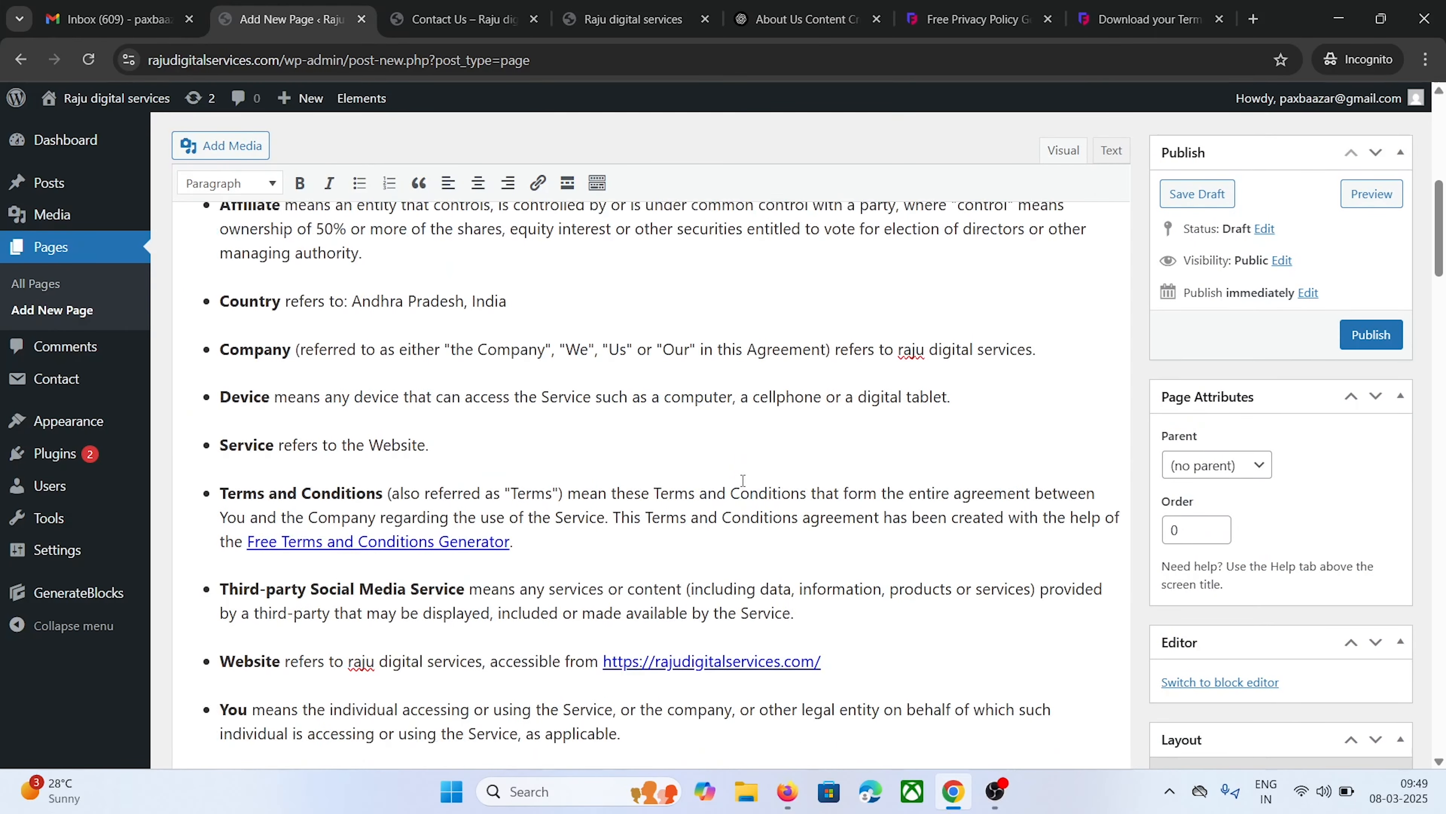
{"action": "scroll", "coordinate": [743, 480], "scroll_direction": "up", "scroll_amount": 10}
{"action": "left_click_drag", "start_coordinate": [550, 354], "coordinate": [197, 353]}
{"action": "right_click", "coordinate": [198, 344]}
{"action": "left_click", "coordinate": [229, 380]}
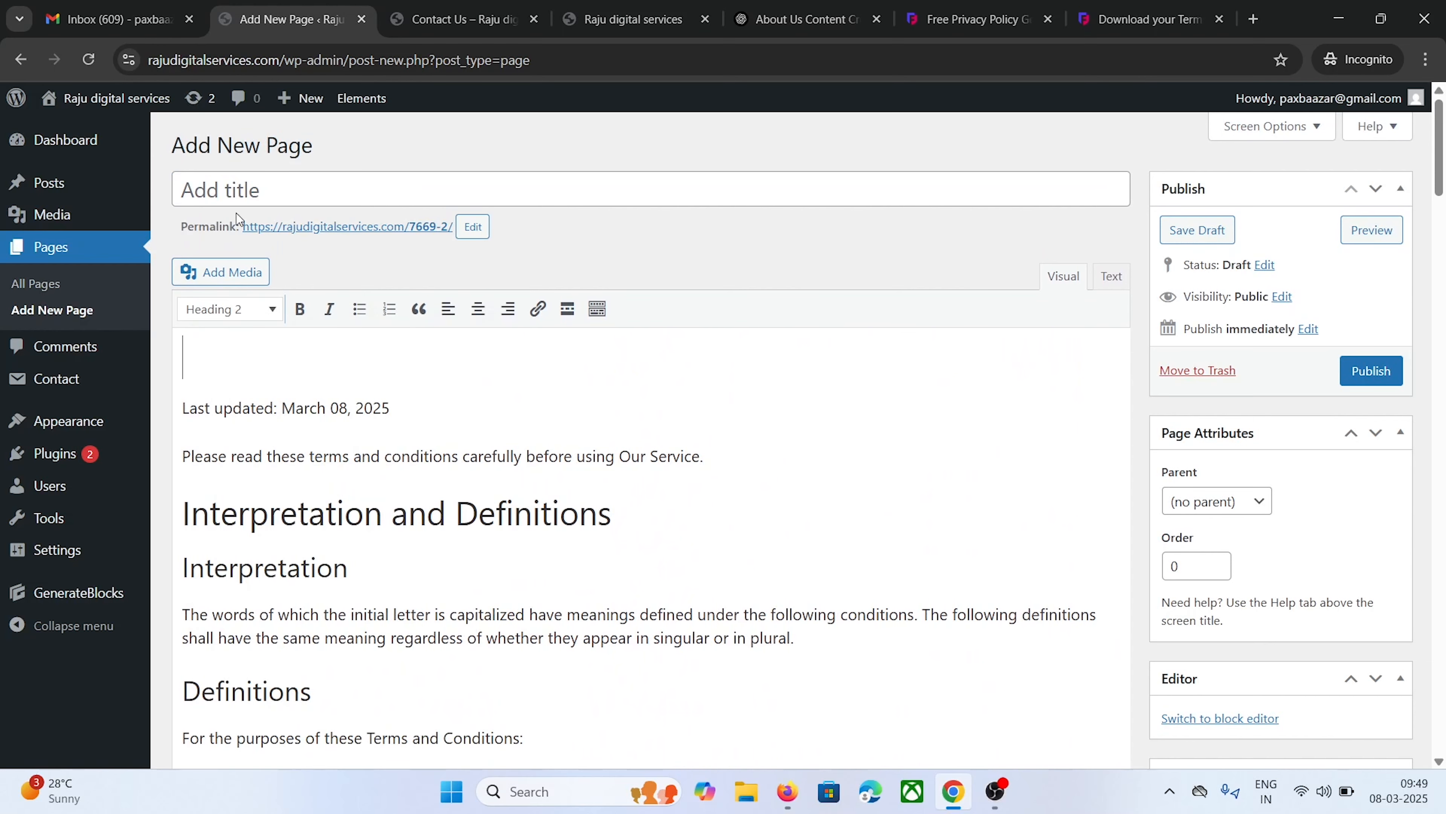
{"action": "left_click", "coordinate": [242, 189]}
{"action": "right_click", "coordinate": [244, 181]}
{"action": "left_click", "coordinate": [290, 365]}
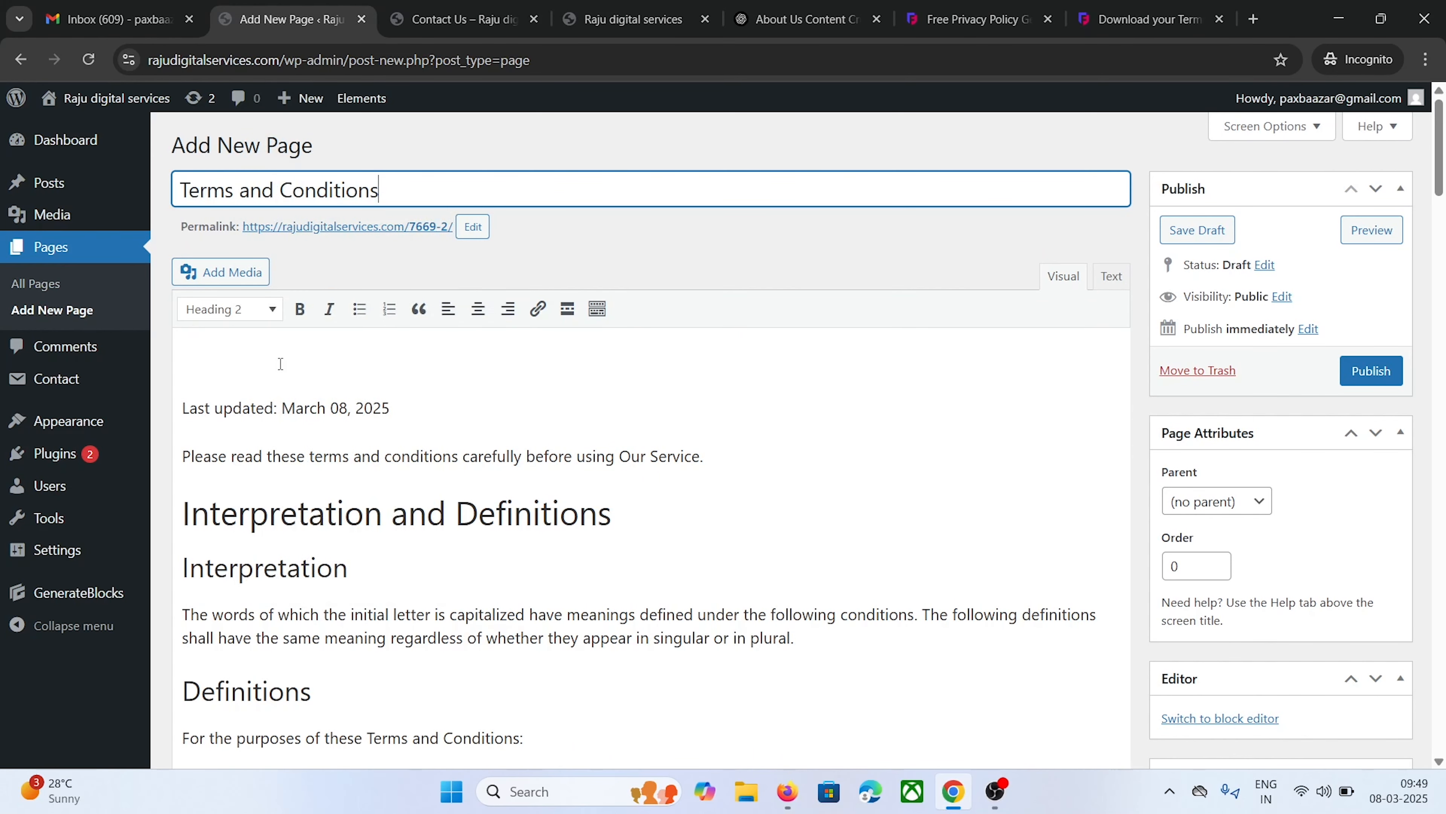
{"action": "left_click", "coordinate": [254, 352]}
{"action": "key", "text": "Delete"}
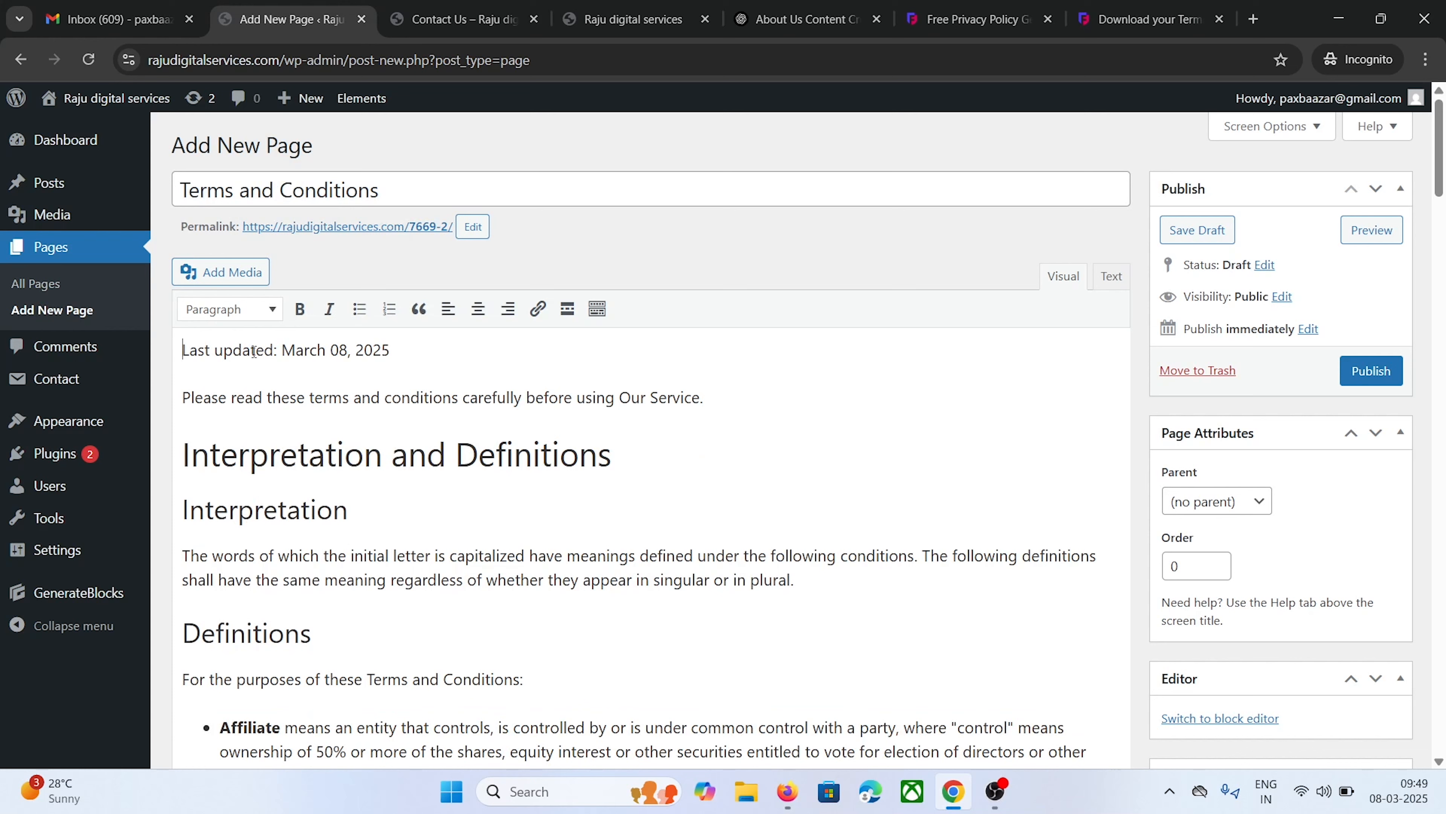
{"action": "left_click", "coordinate": [1352, 374]}
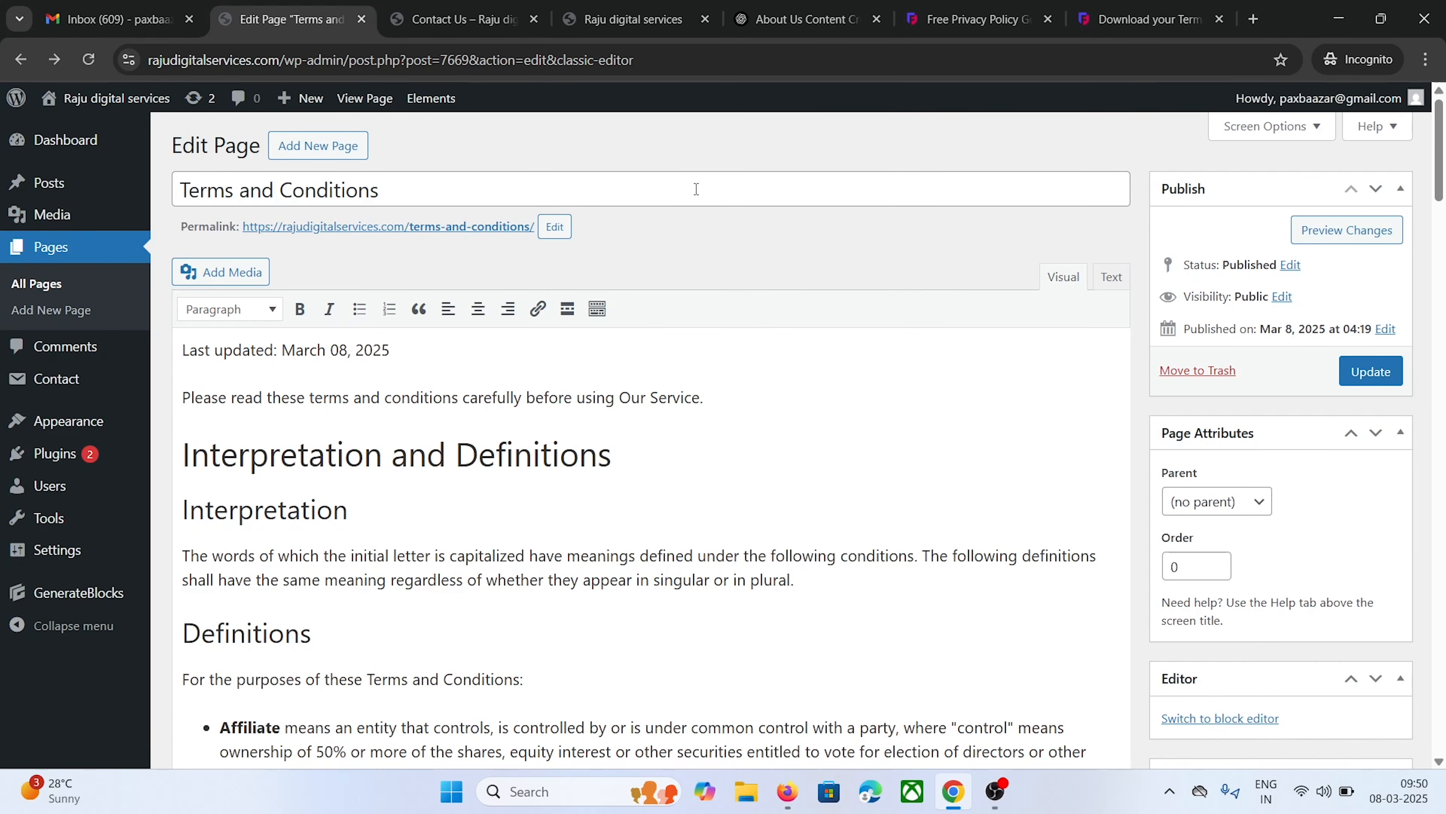
{"action": "left_click", "coordinate": [88, 284]}
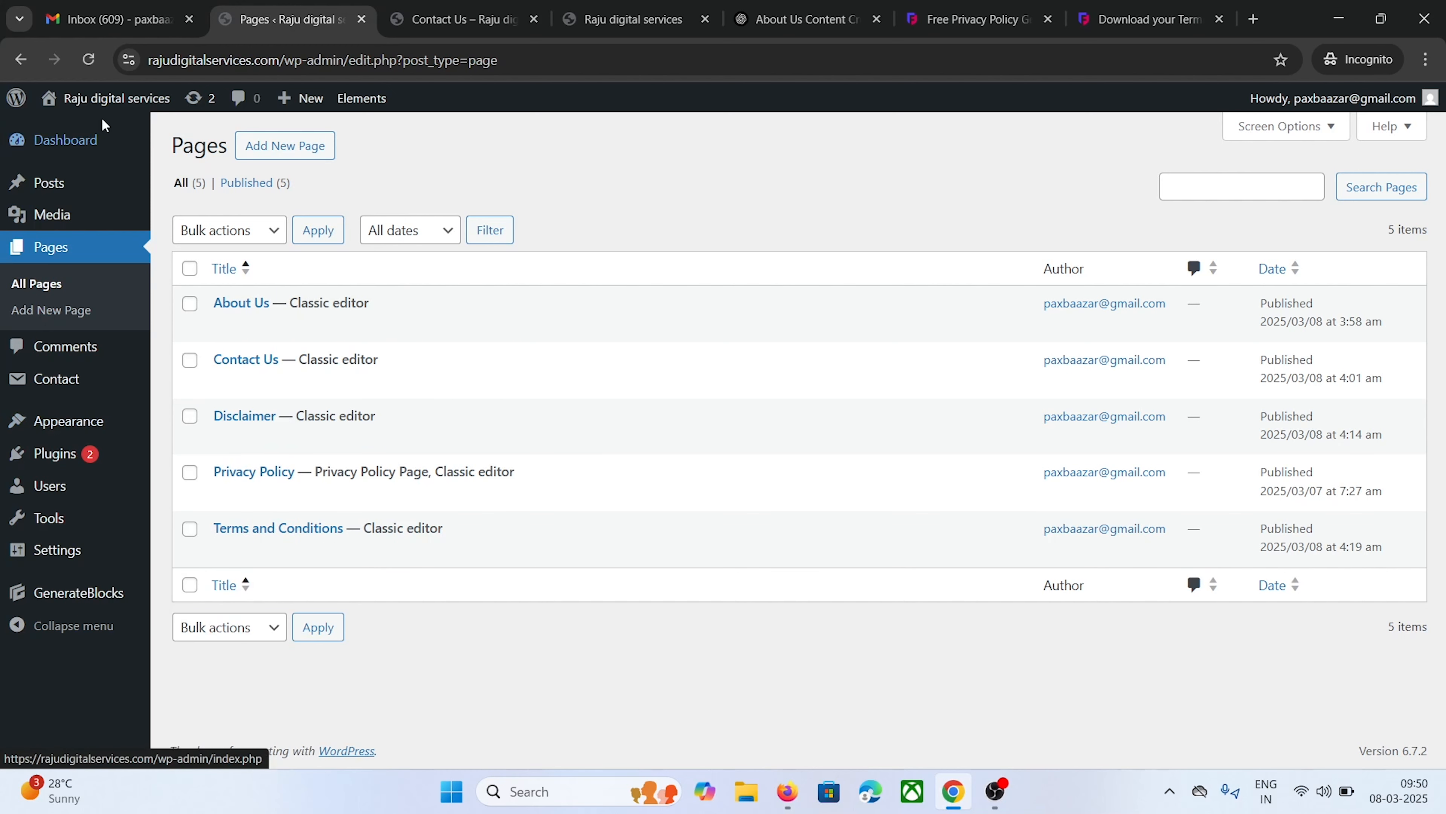
Open the live site in a new tab, then return to the admin Dashboard showing 5 pages
{"action": "right_click", "coordinate": [103, 106]}
{"action": "left_click", "coordinate": [153, 129]}
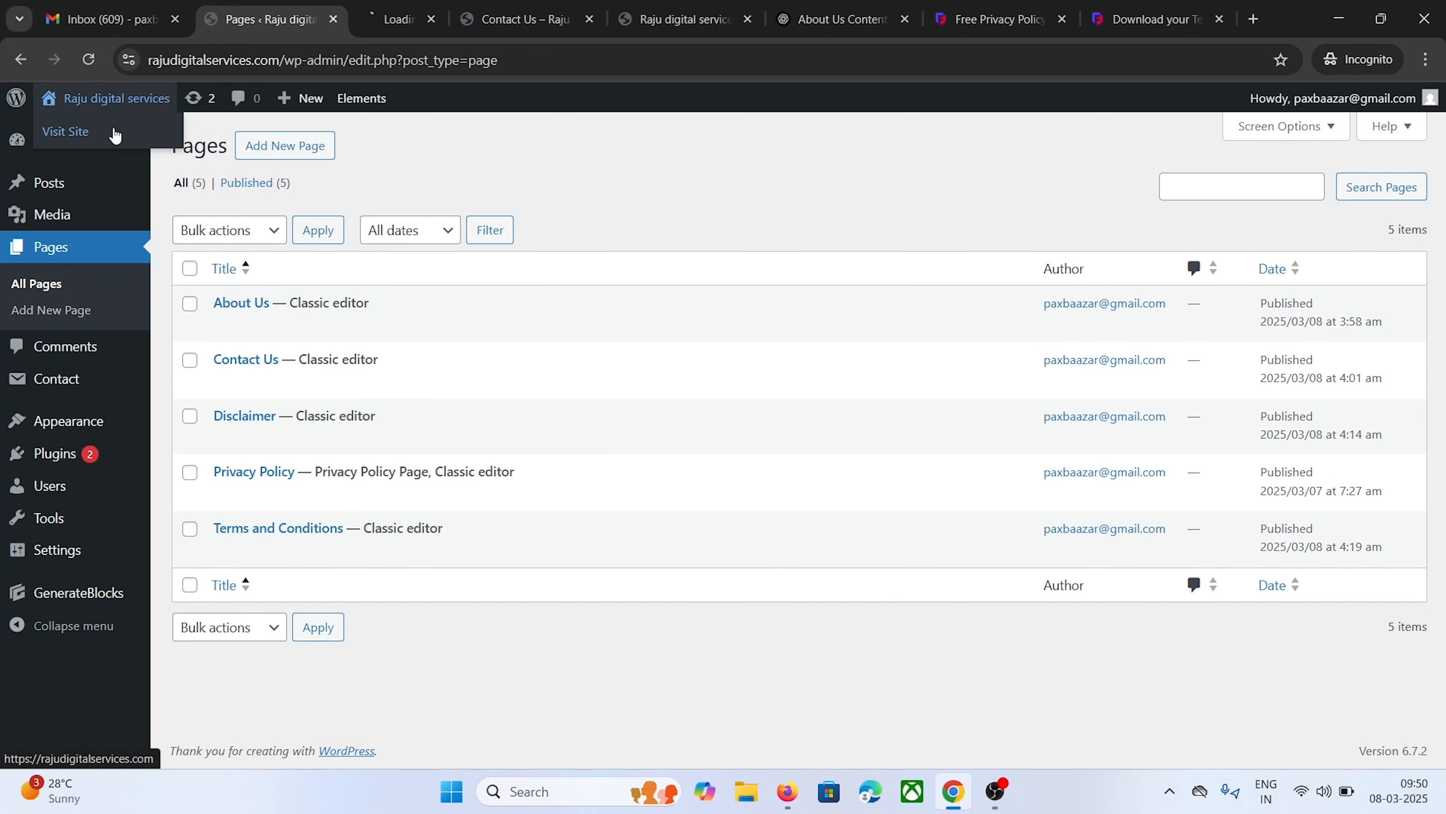
{"action": "left_click", "coordinate": [383, 21]}
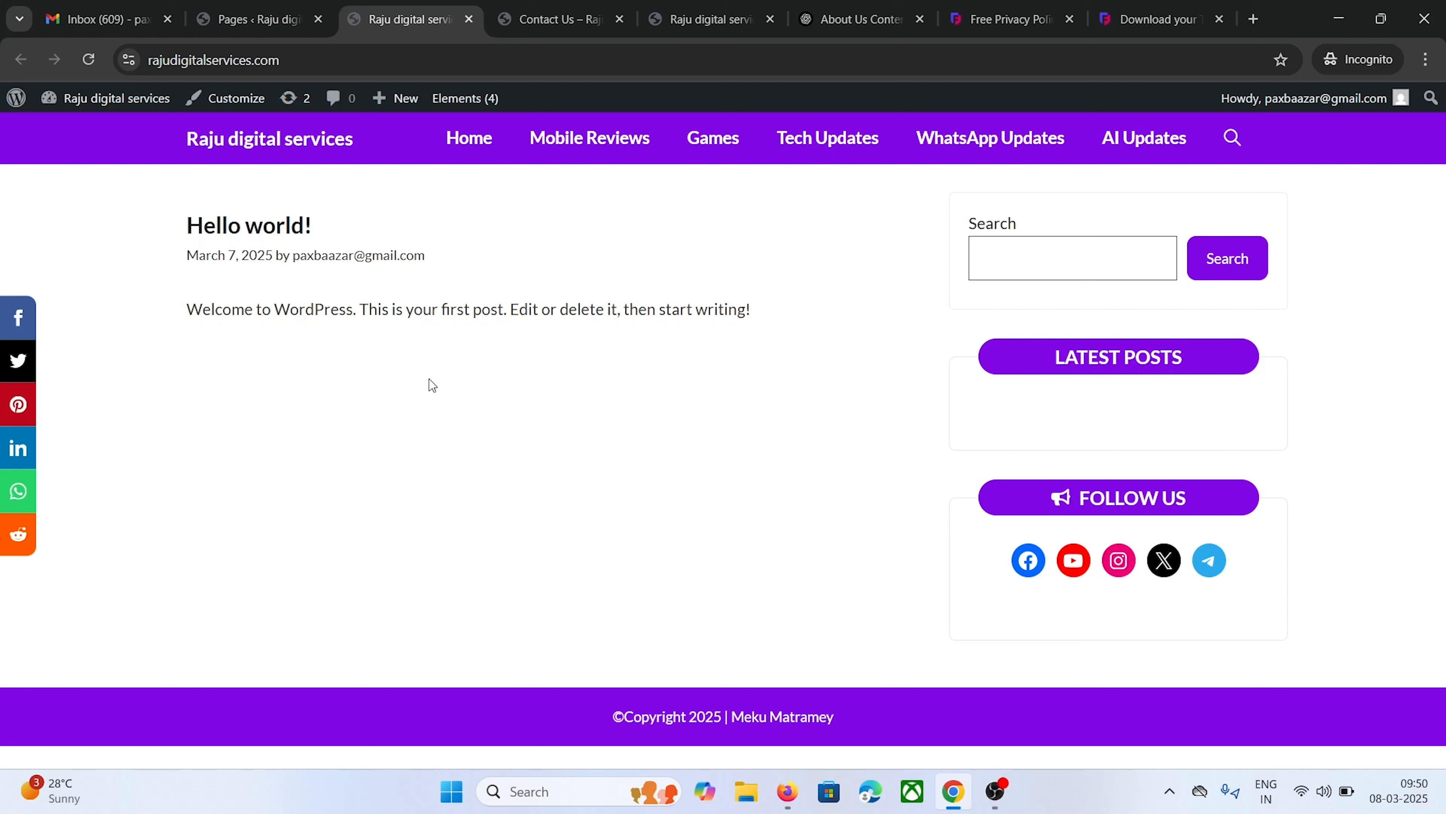
{"action": "mouse_move", "coordinate": [106, 98]}
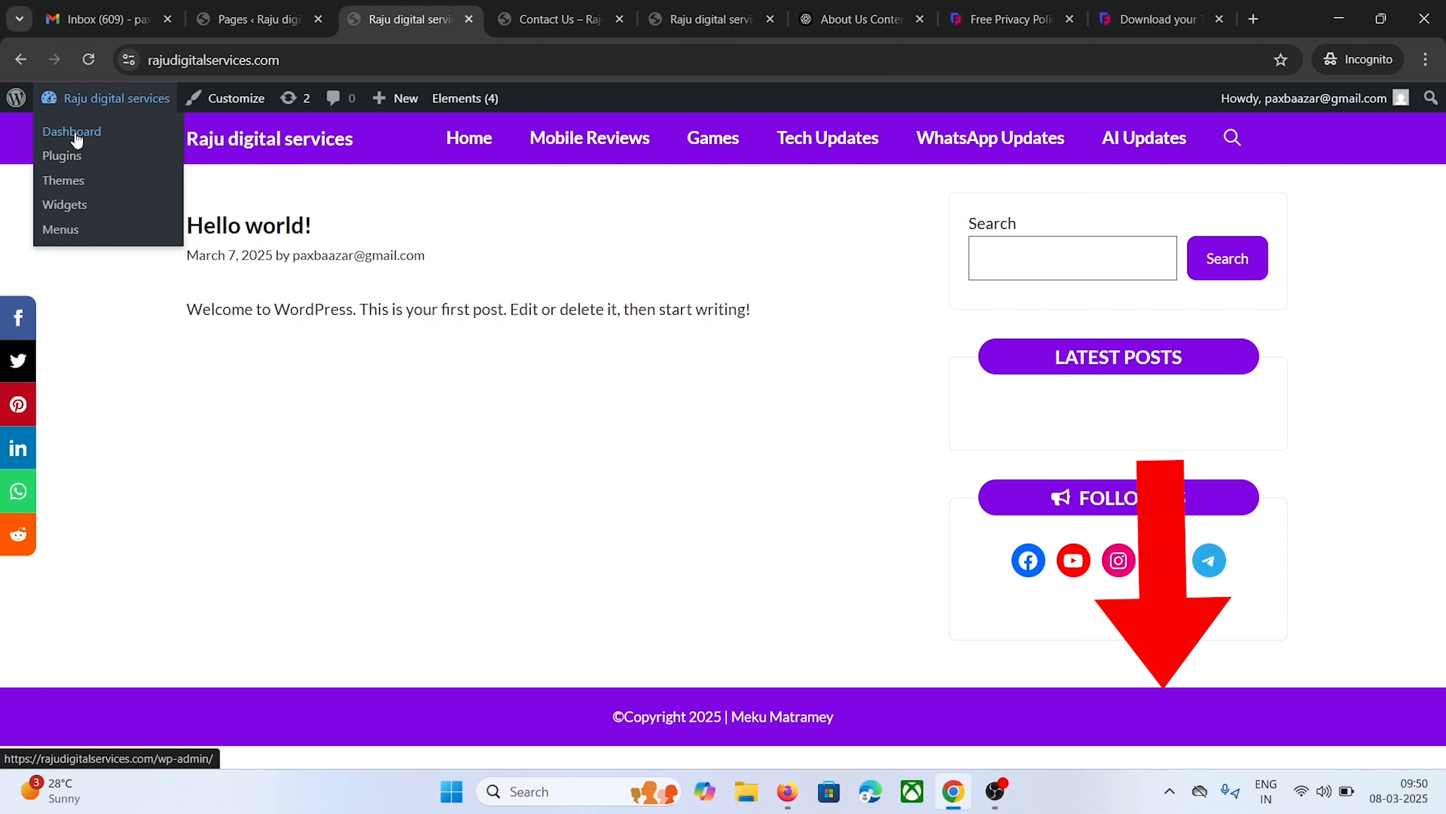
{"action": "left_click", "coordinate": [77, 139]}
{"action": "mouse_move", "coordinate": [68, 429]}
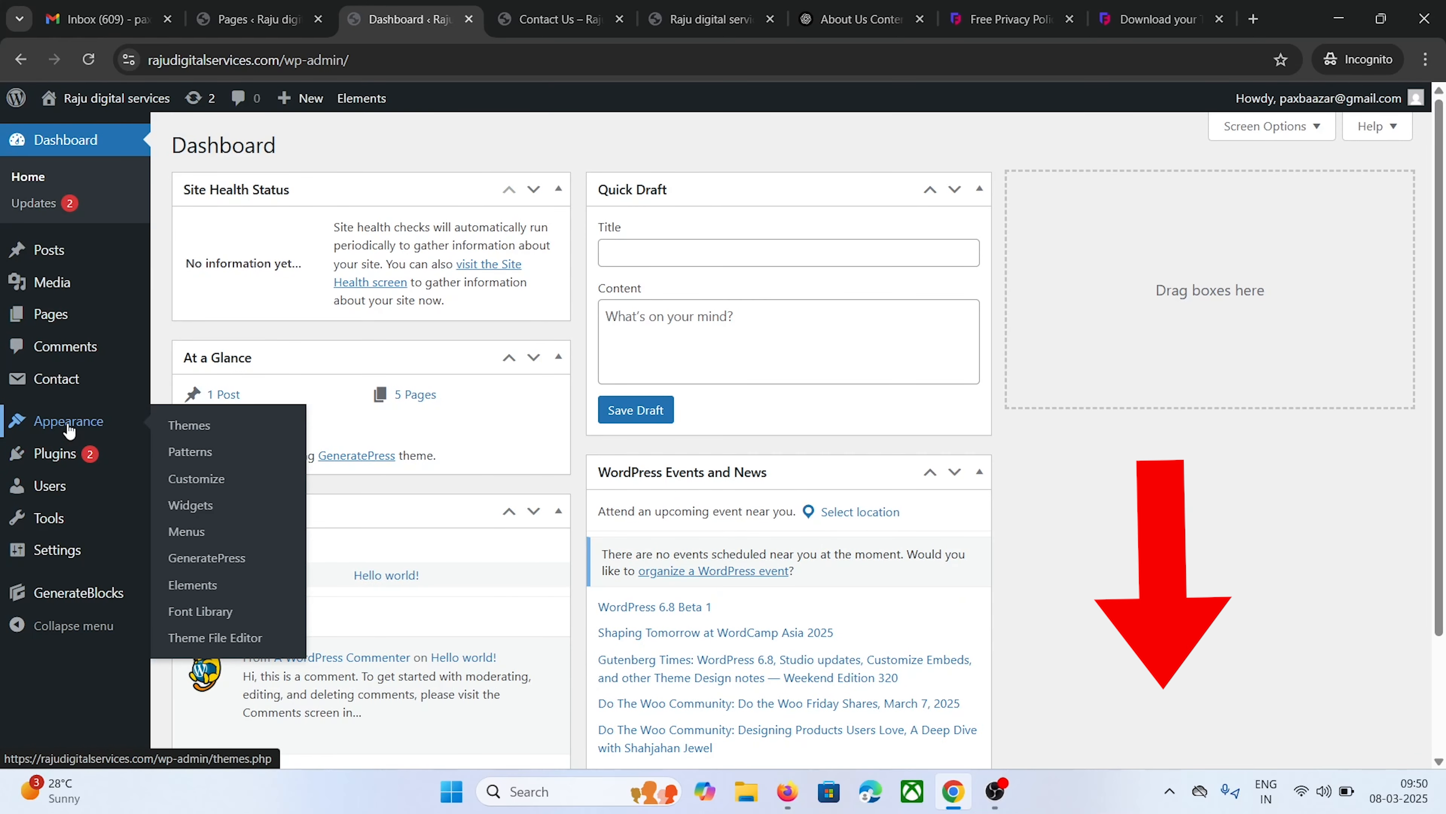
On the Menus screen, create a new menu named 'footer'
{"action": "left_click", "coordinate": [191, 531]}
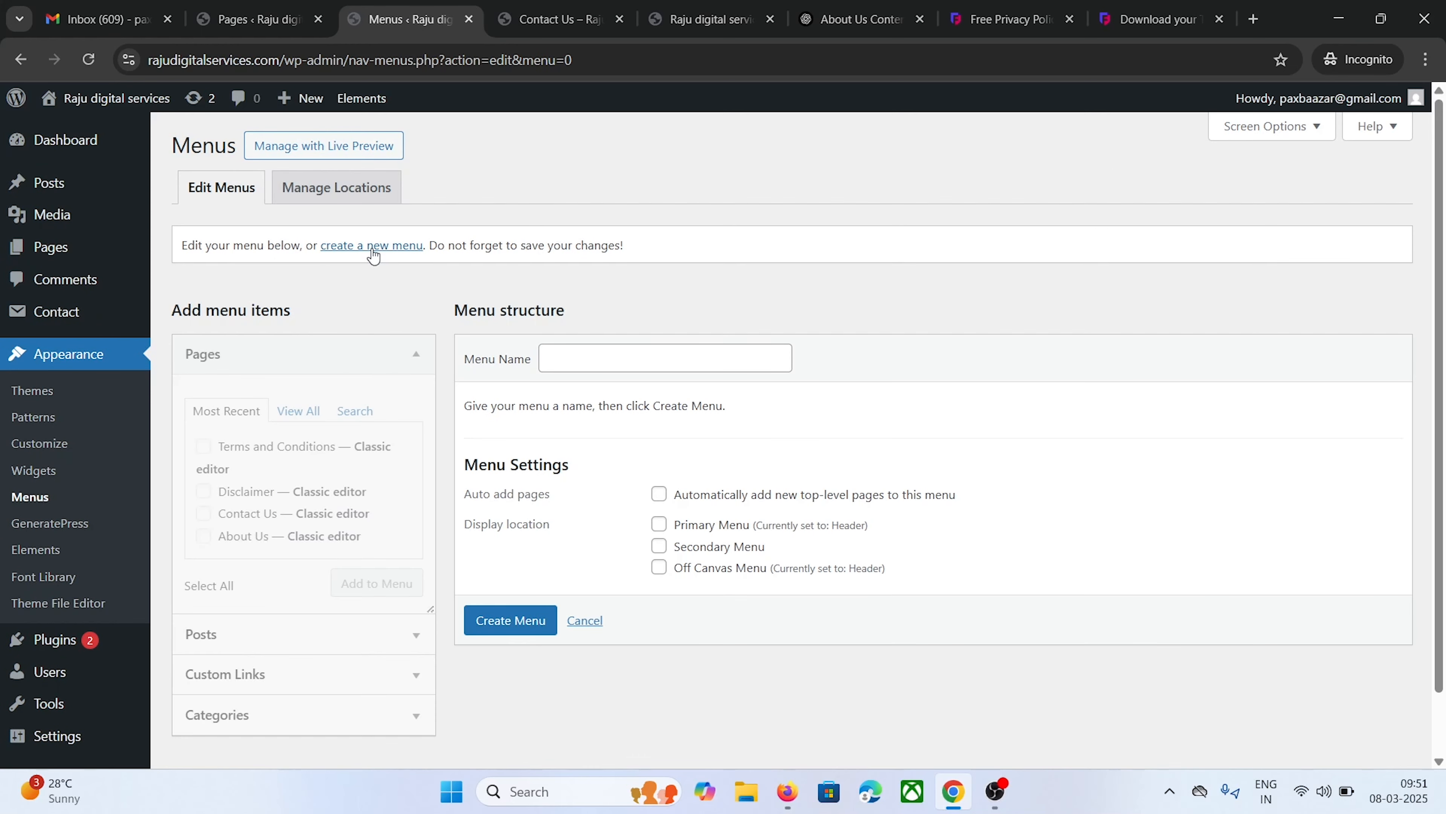
{"action": "left_click", "coordinate": [564, 355]}
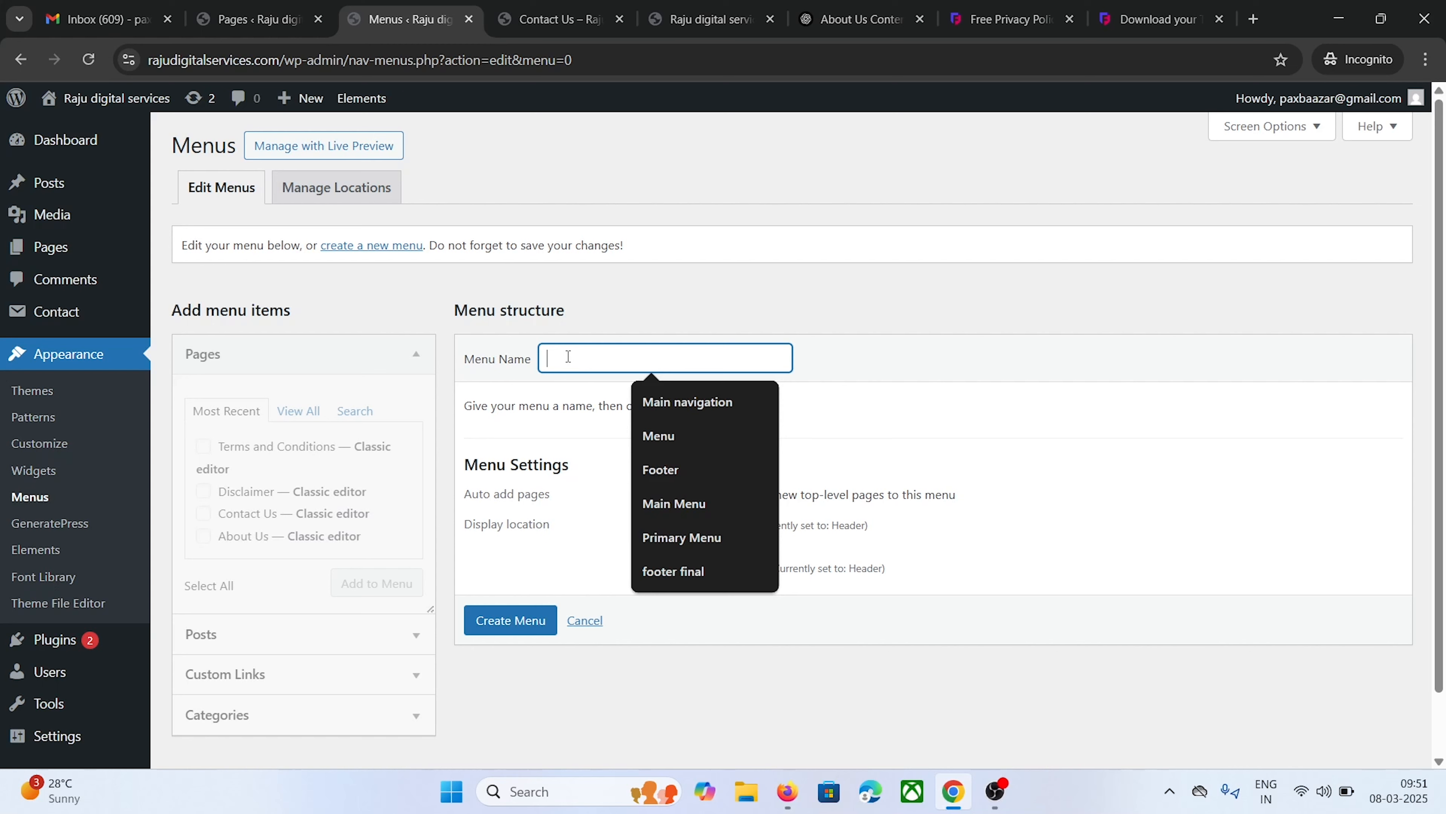
{"action": "type", "text": "footer"}
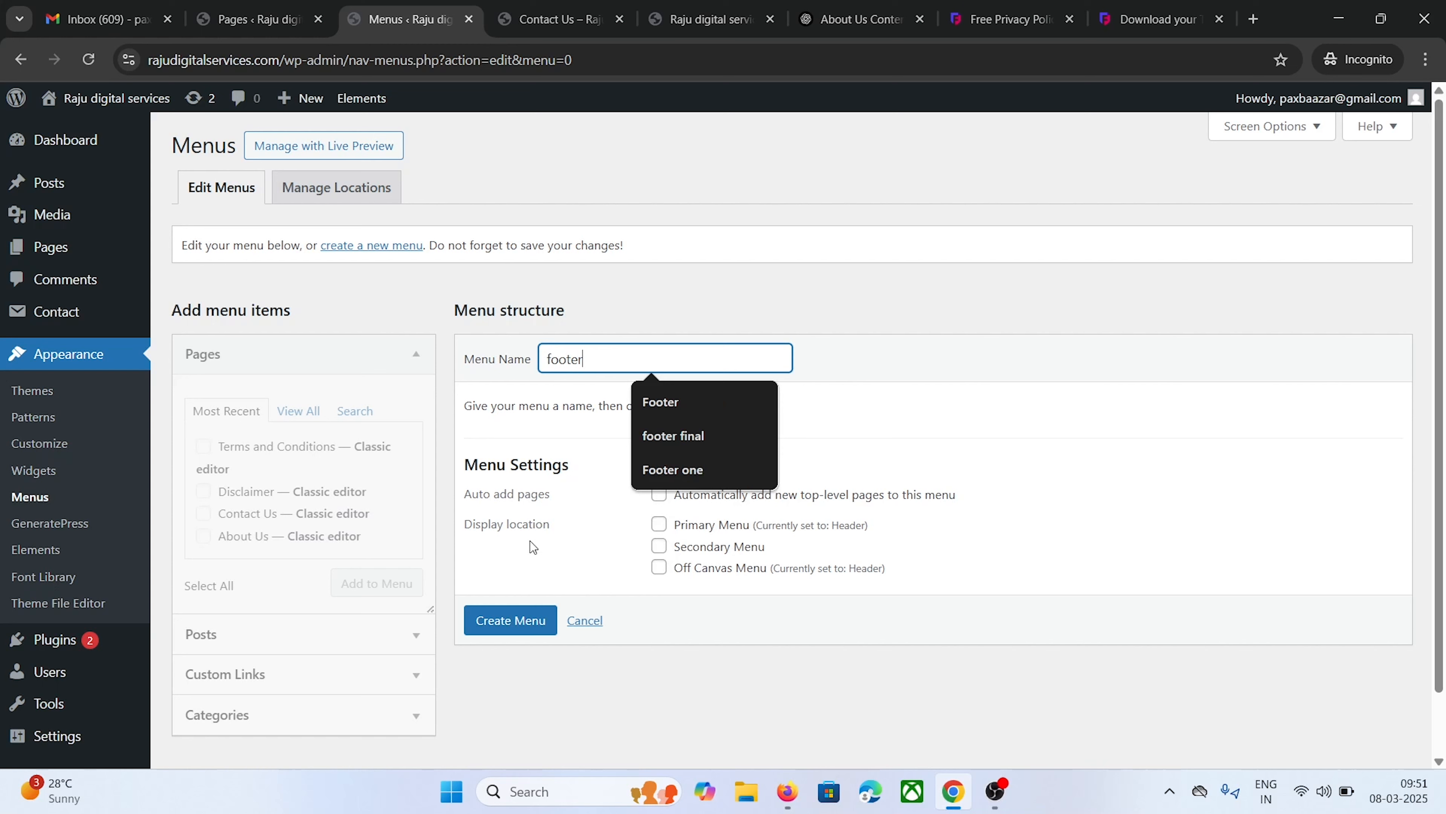
{"action": "left_click", "coordinate": [493, 621]}
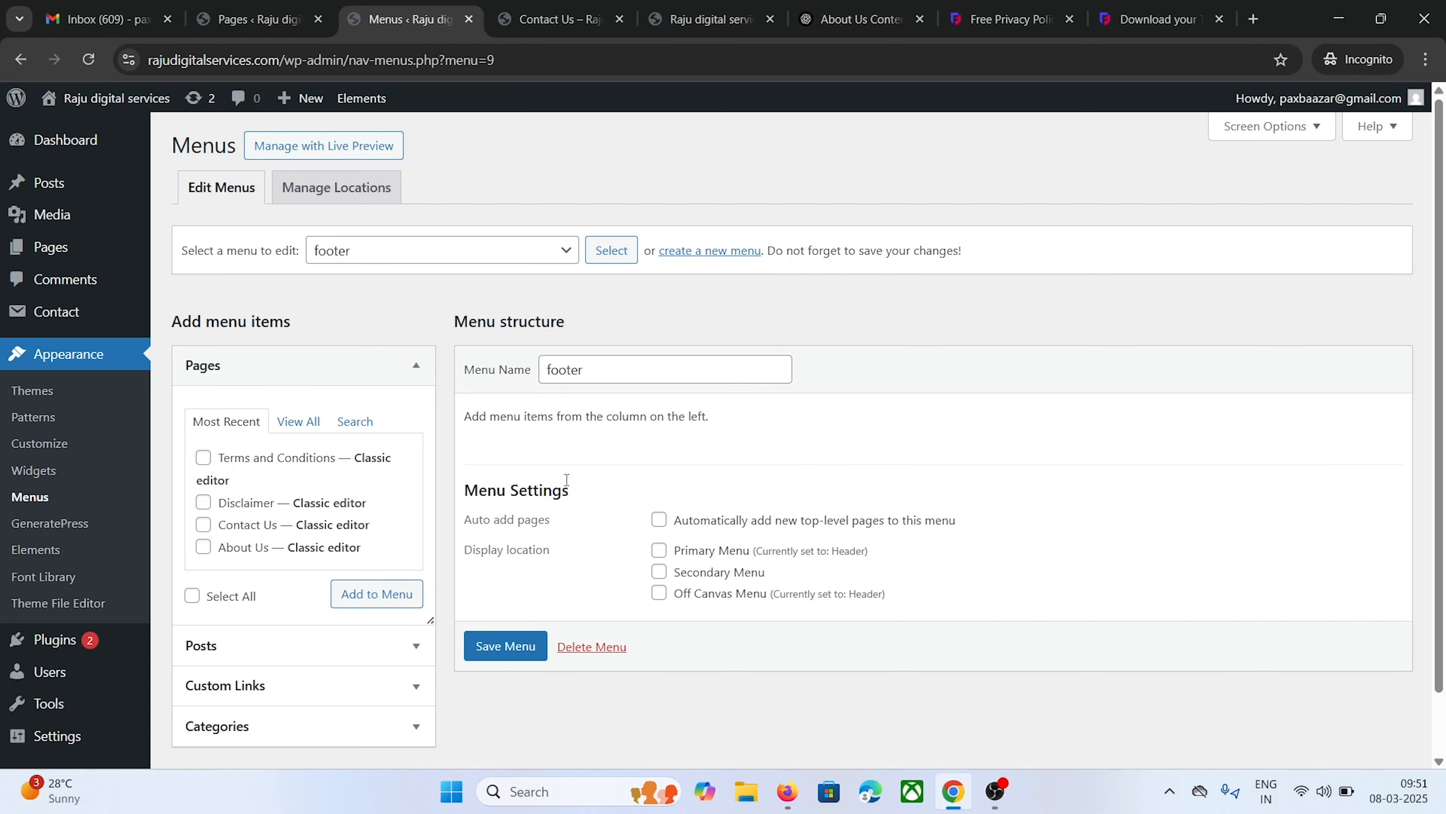
Add About Us, Contact Us, Disclaimer, Terms and Conditions and Privacy Policy to the footer menu
{"action": "left_click", "coordinate": [224, 369]}
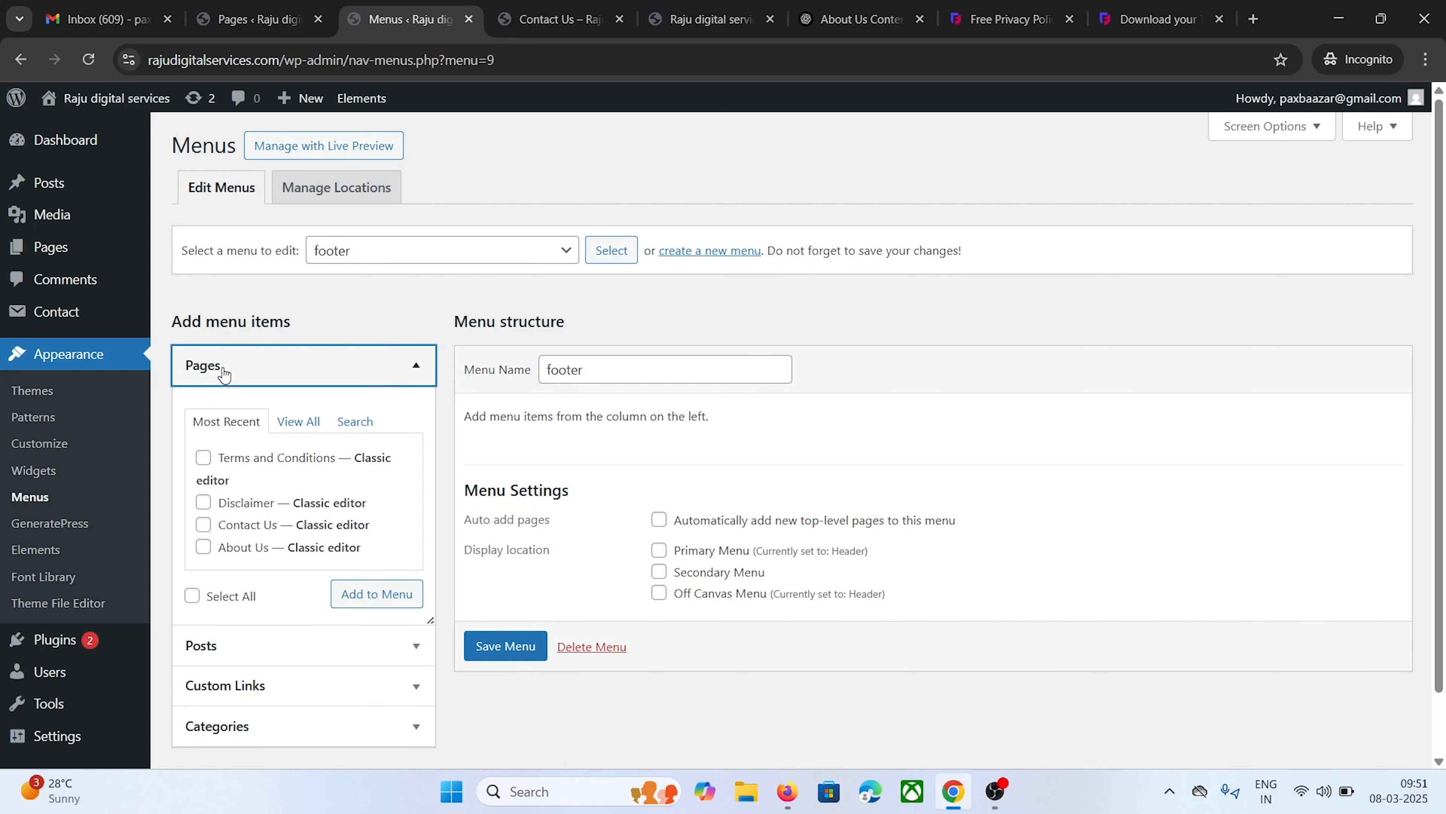
{"action": "left_click", "coordinate": [270, 369]}
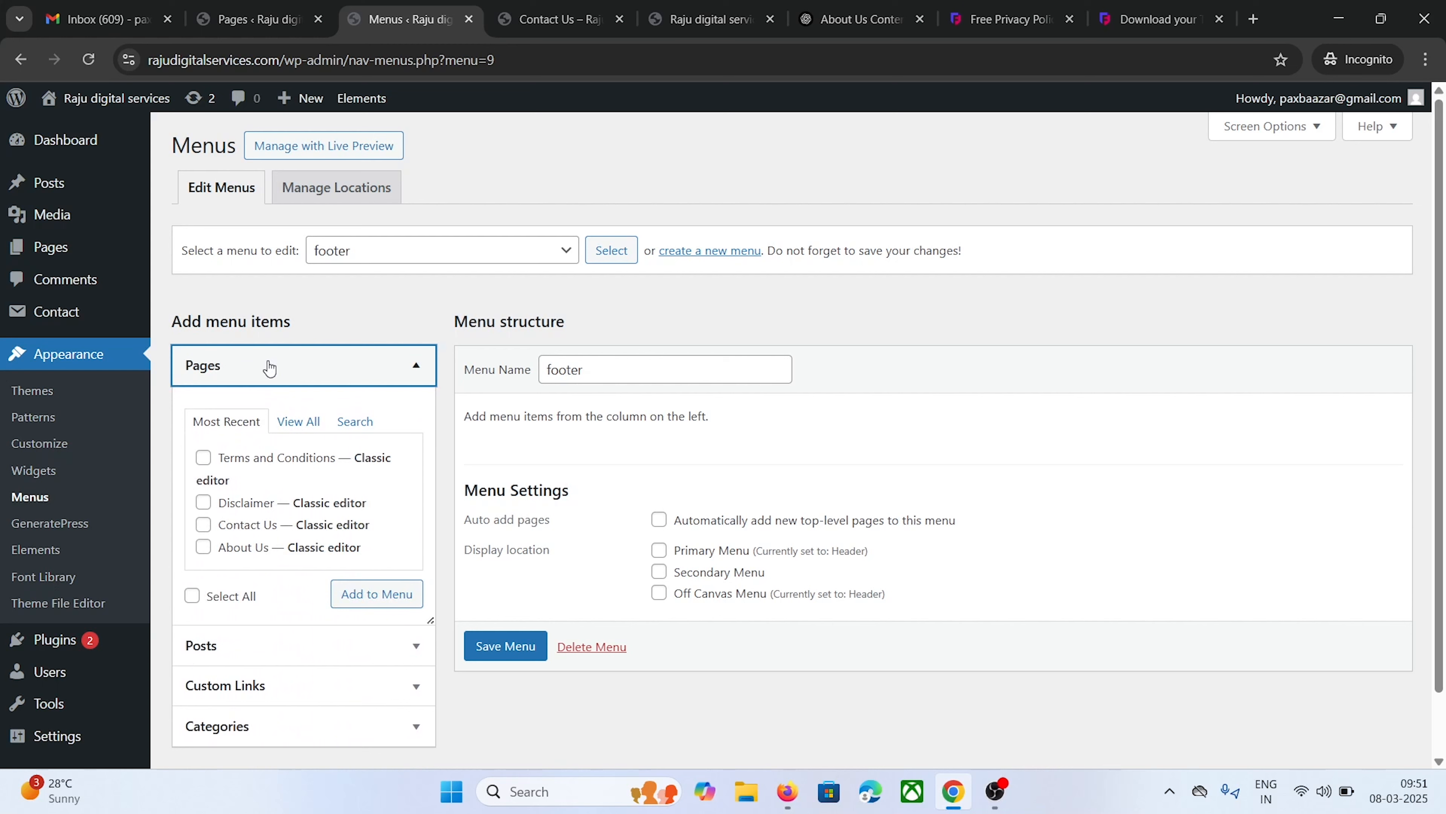
{"action": "left_click", "coordinate": [301, 423]}
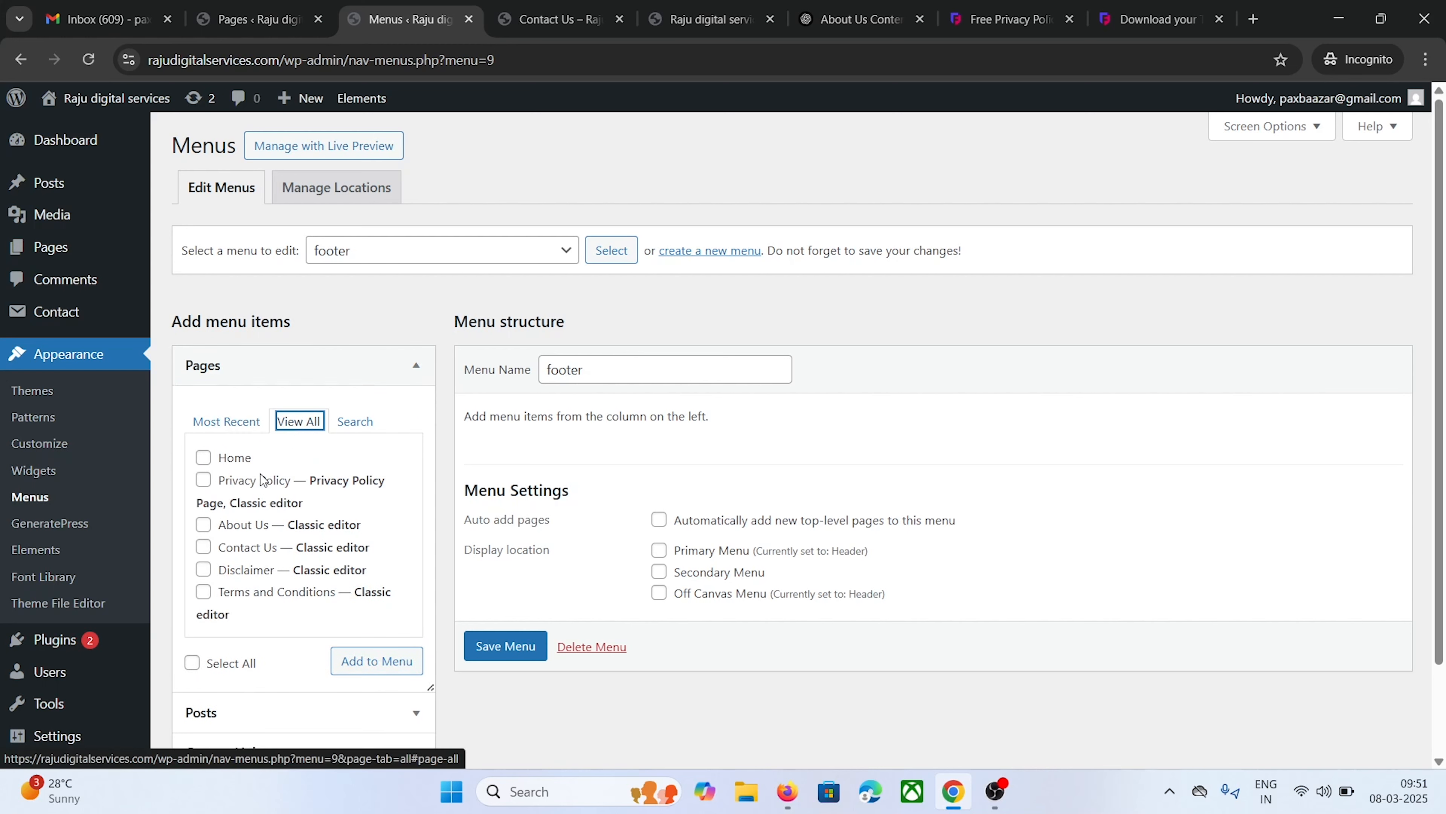
{"action": "left_click", "coordinate": [204, 524]}
{"action": "left_click", "coordinate": [204, 547]}
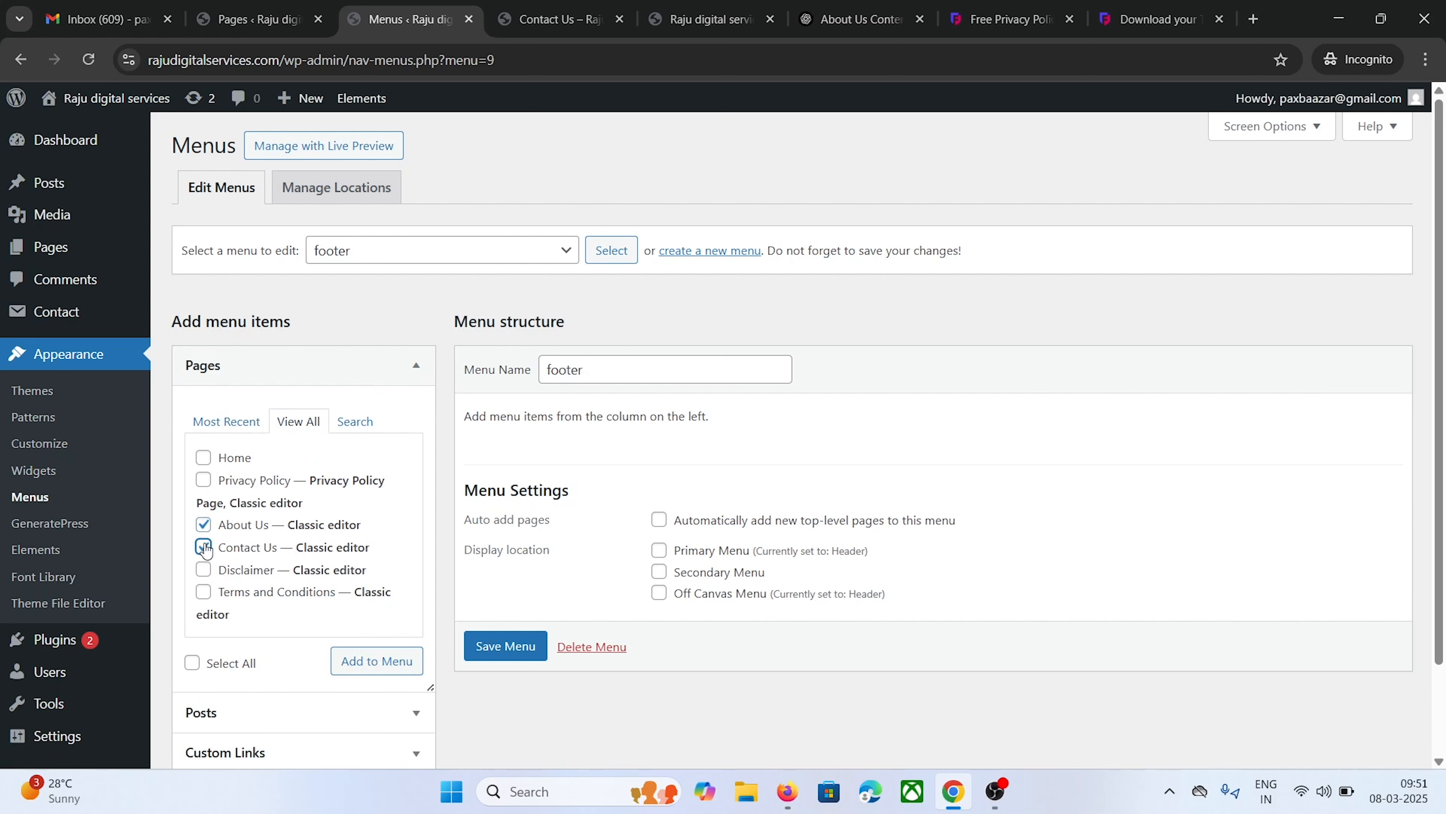
{"action": "left_click", "coordinate": [204, 569]}
{"action": "left_click", "coordinate": [204, 591]}
{"action": "left_click", "coordinate": [203, 480]}
{"action": "left_click", "coordinate": [377, 660]}
{"action": "scroll", "coordinate": [302, 326], "scroll_direction": "down", "scroll_amount": 3}
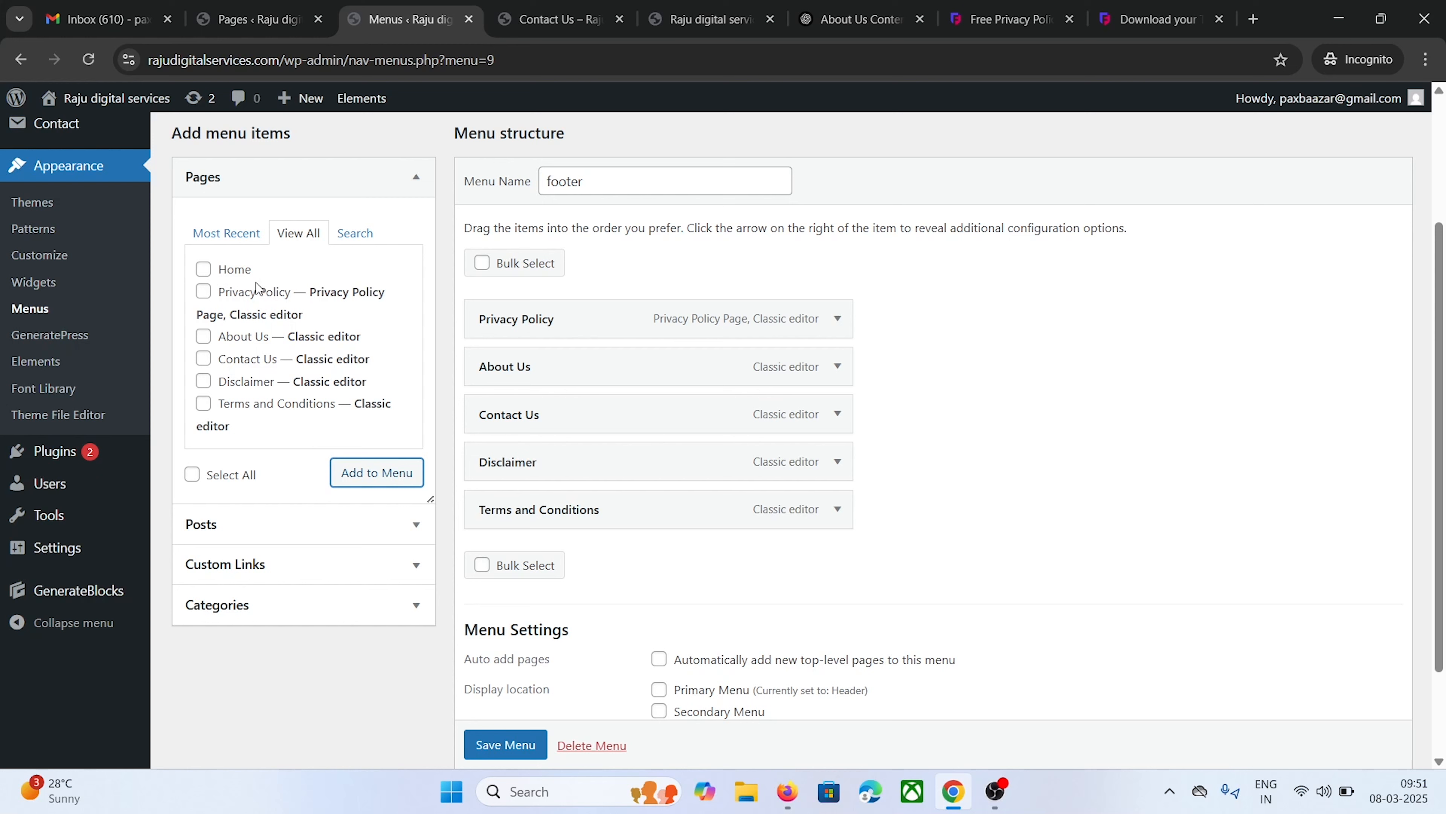
Check the live Contact Us page, then return to the footer menu editor
{"action": "left_click", "coordinate": [550, 317]}
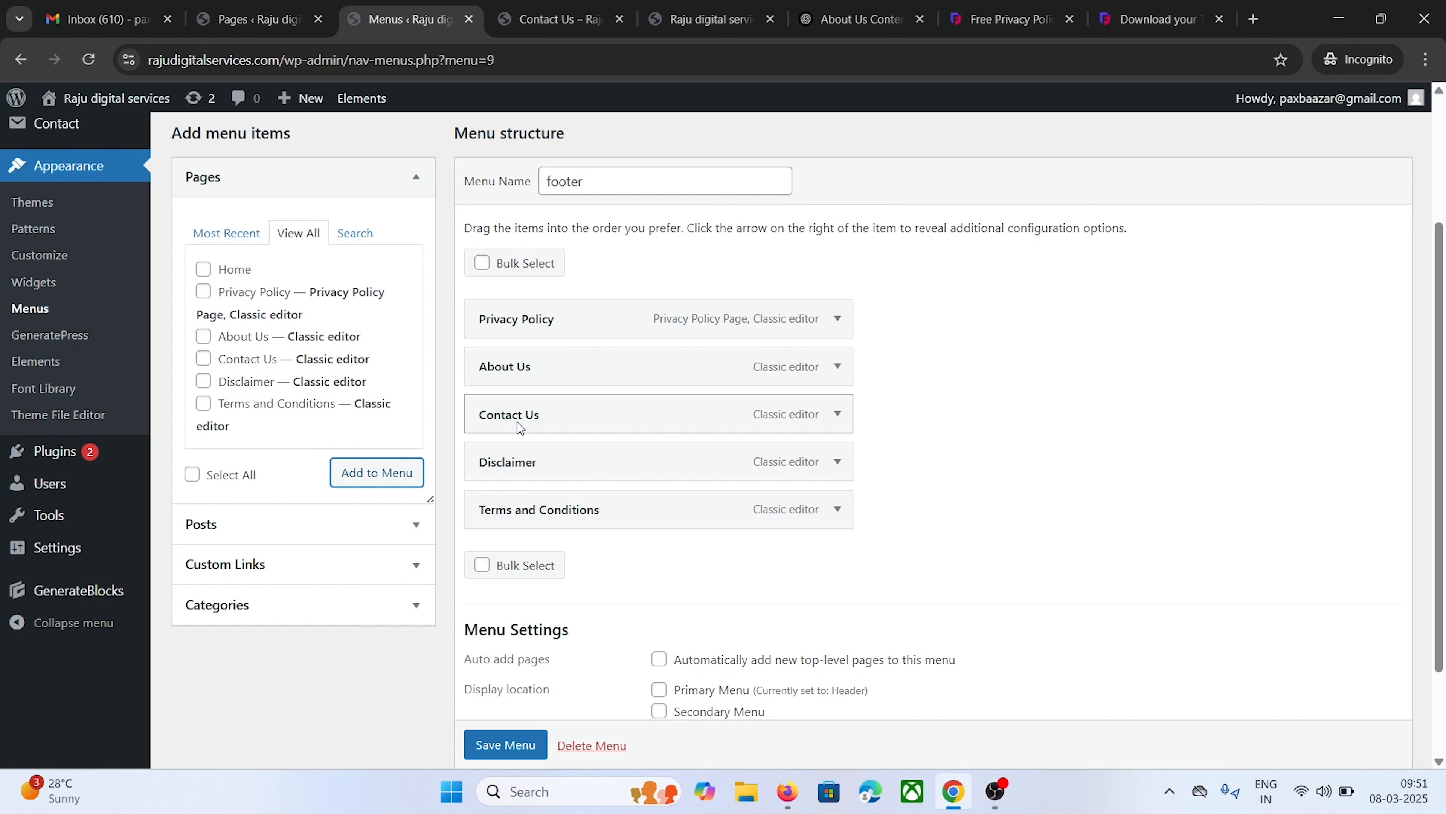
{"action": "left_click", "coordinate": [555, 18]}
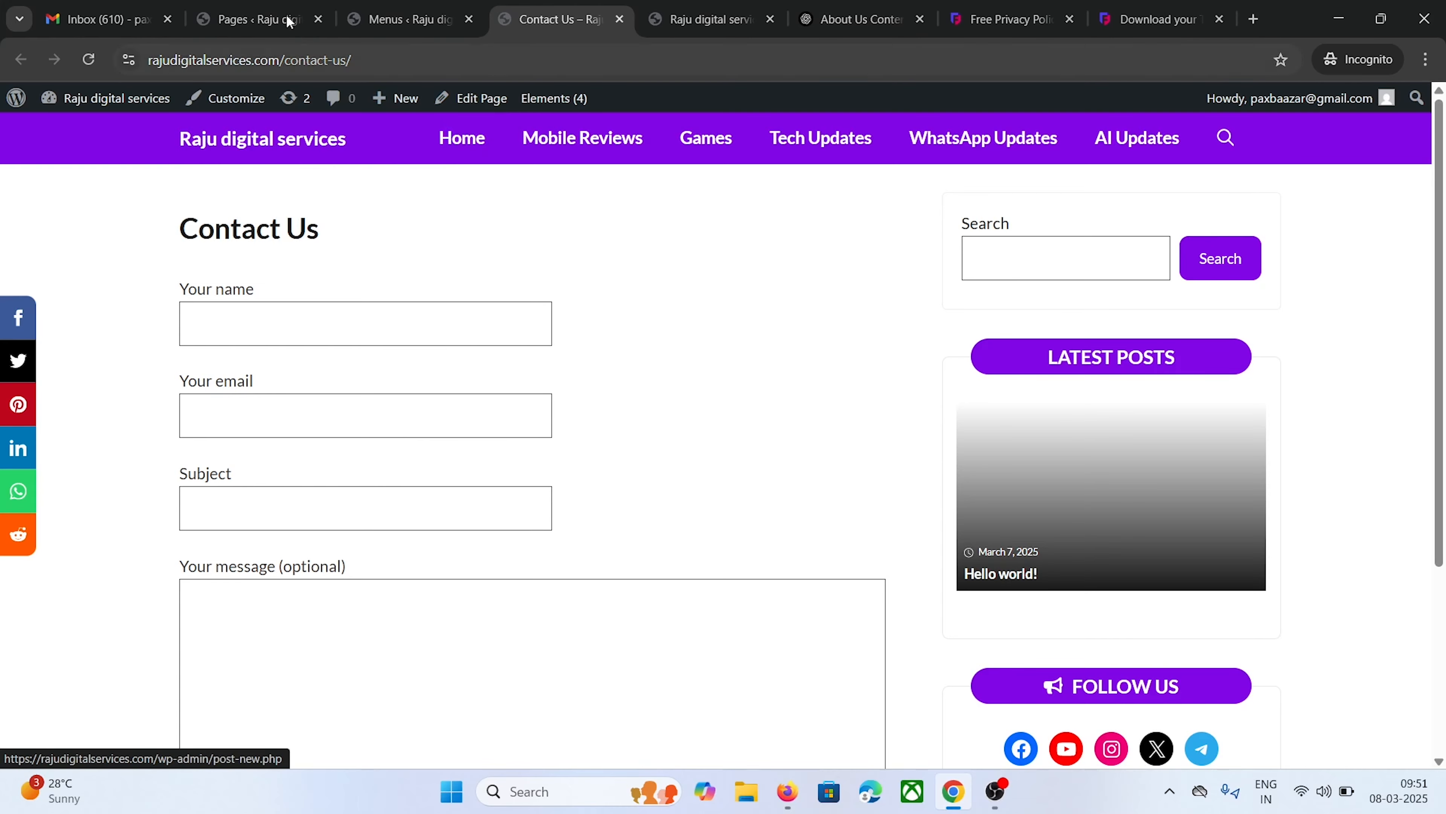
{"action": "left_click", "coordinate": [266, 7]}
{"action": "left_click", "coordinate": [402, 19]}
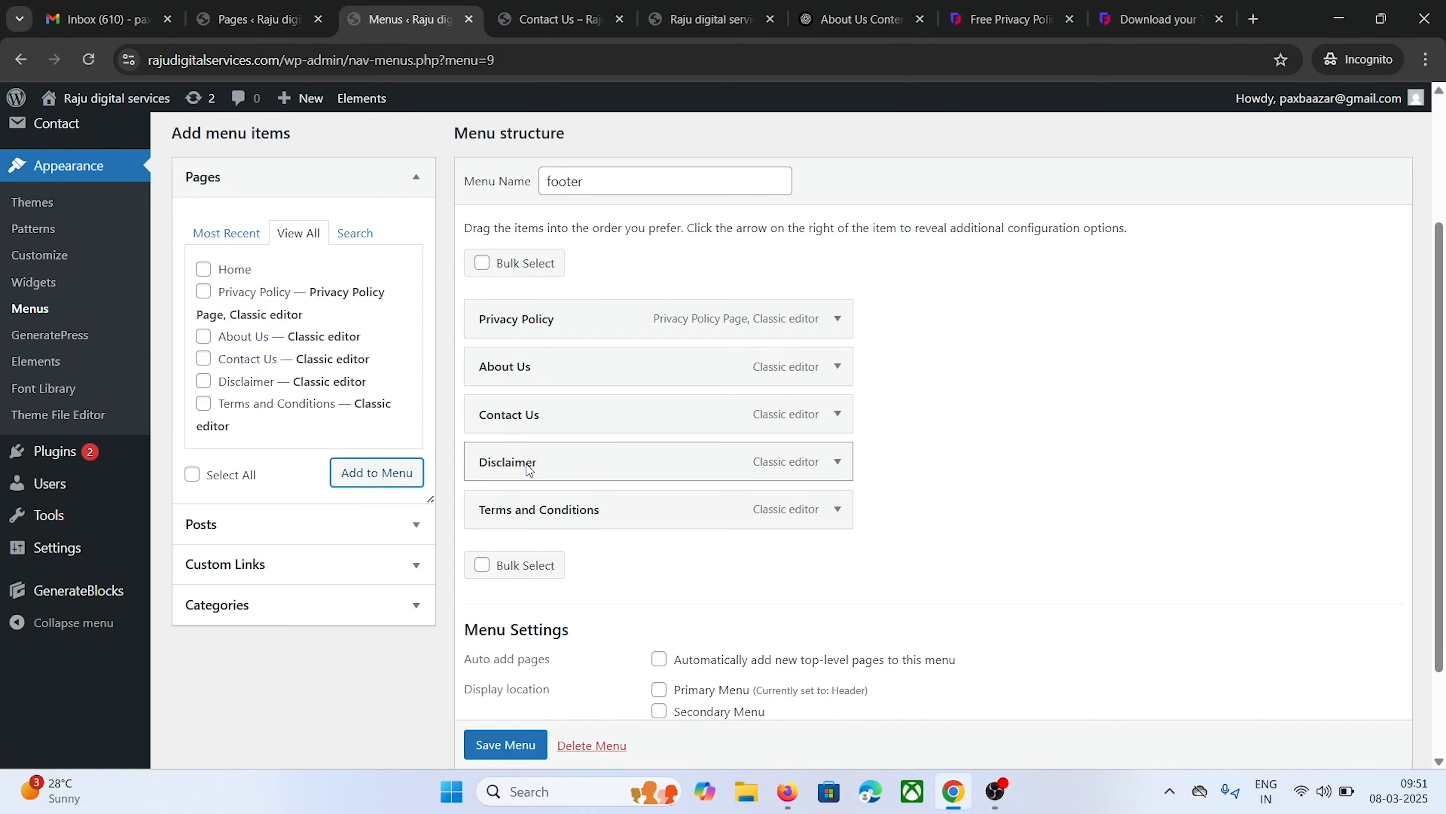
Drag items into About Us, Contact Us, Disclaimer, Privacy Policy, Terms and Conditions order and save
{"action": "left_click_drag", "start_coordinate": [545, 372], "coordinate": [541, 300]}
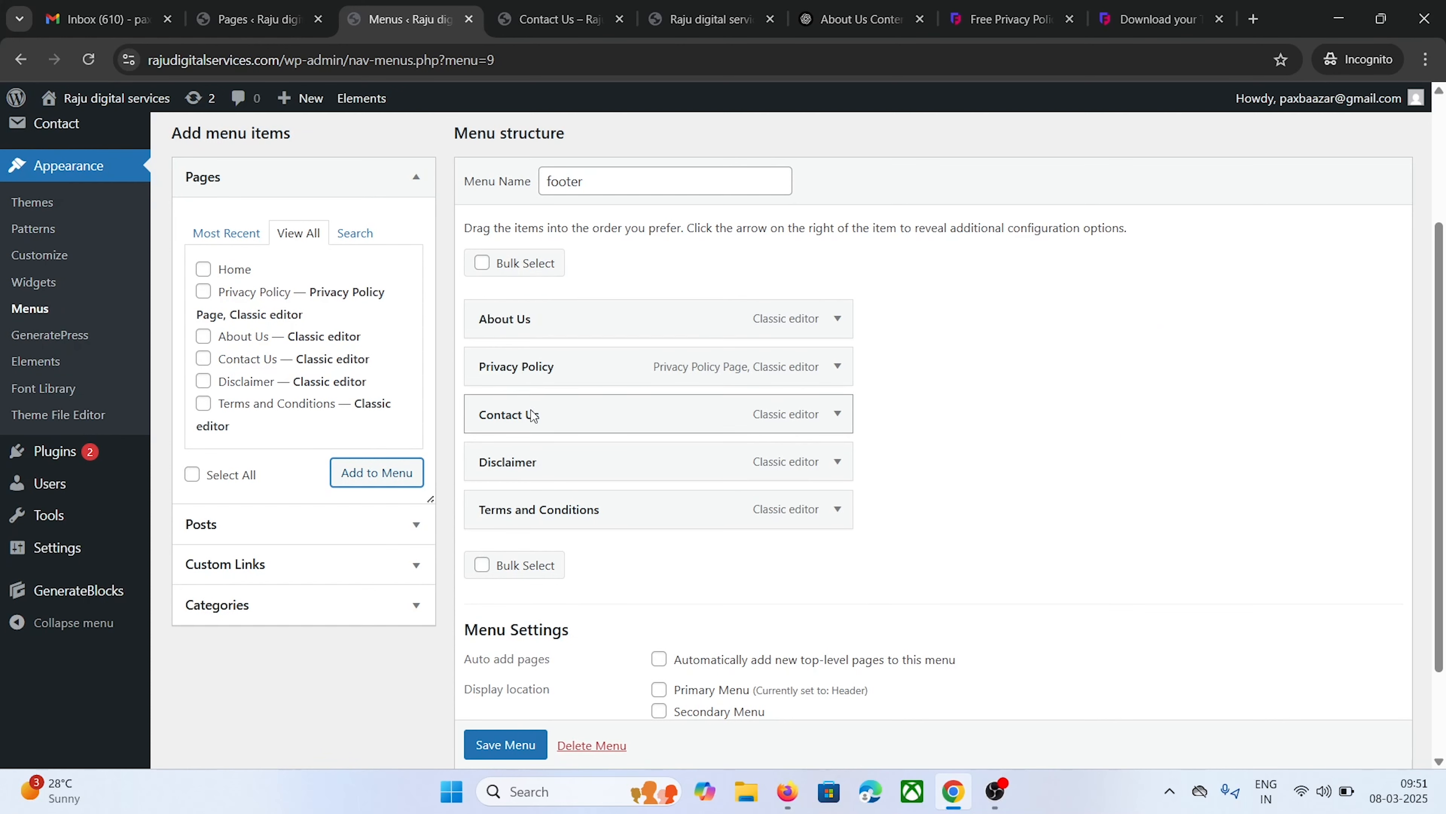
{"action": "left_click_drag", "start_coordinate": [535, 414], "coordinate": [517, 358]}
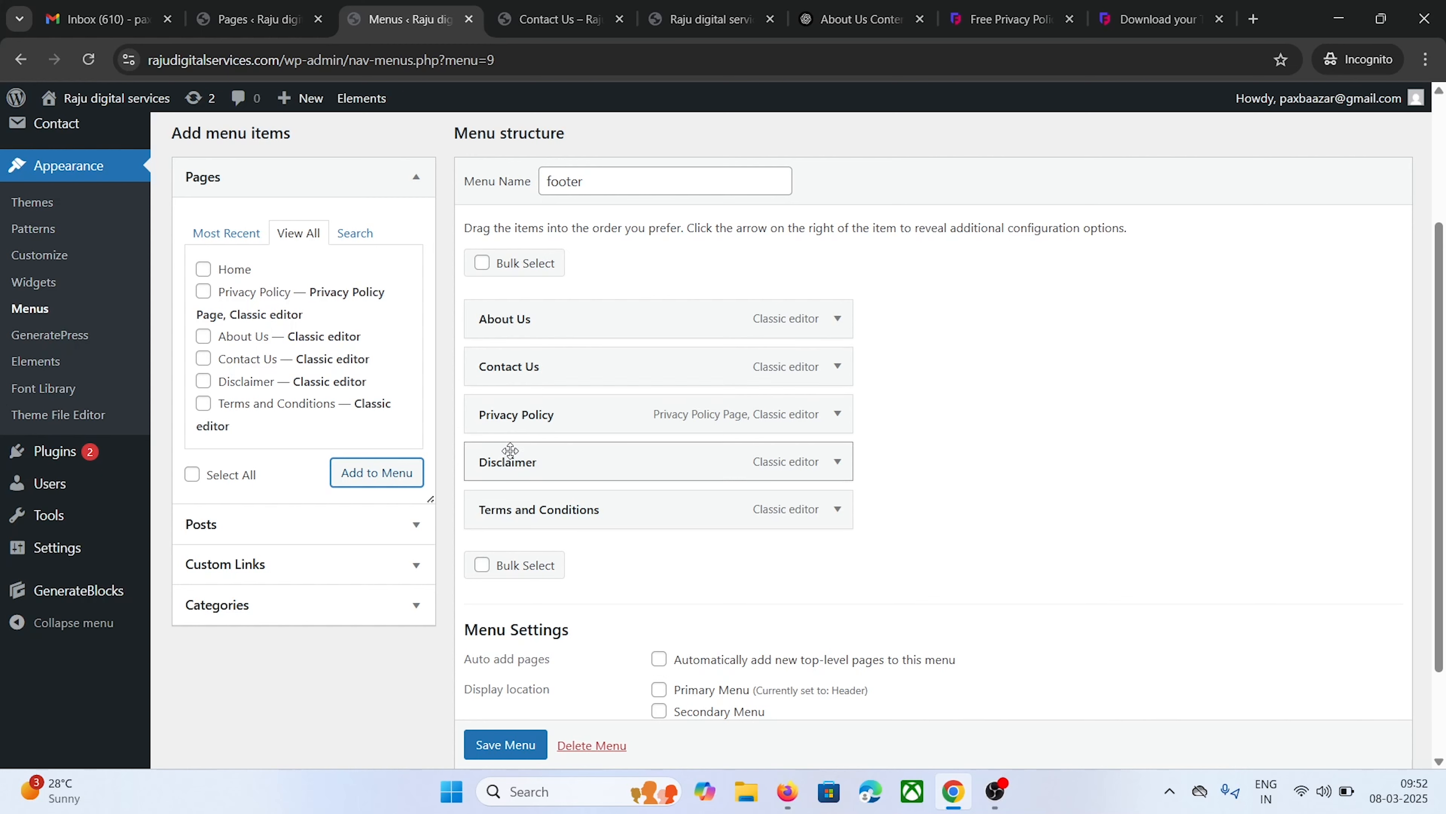
{"action": "left_click_drag", "start_coordinate": [510, 459], "coordinate": [508, 397]}
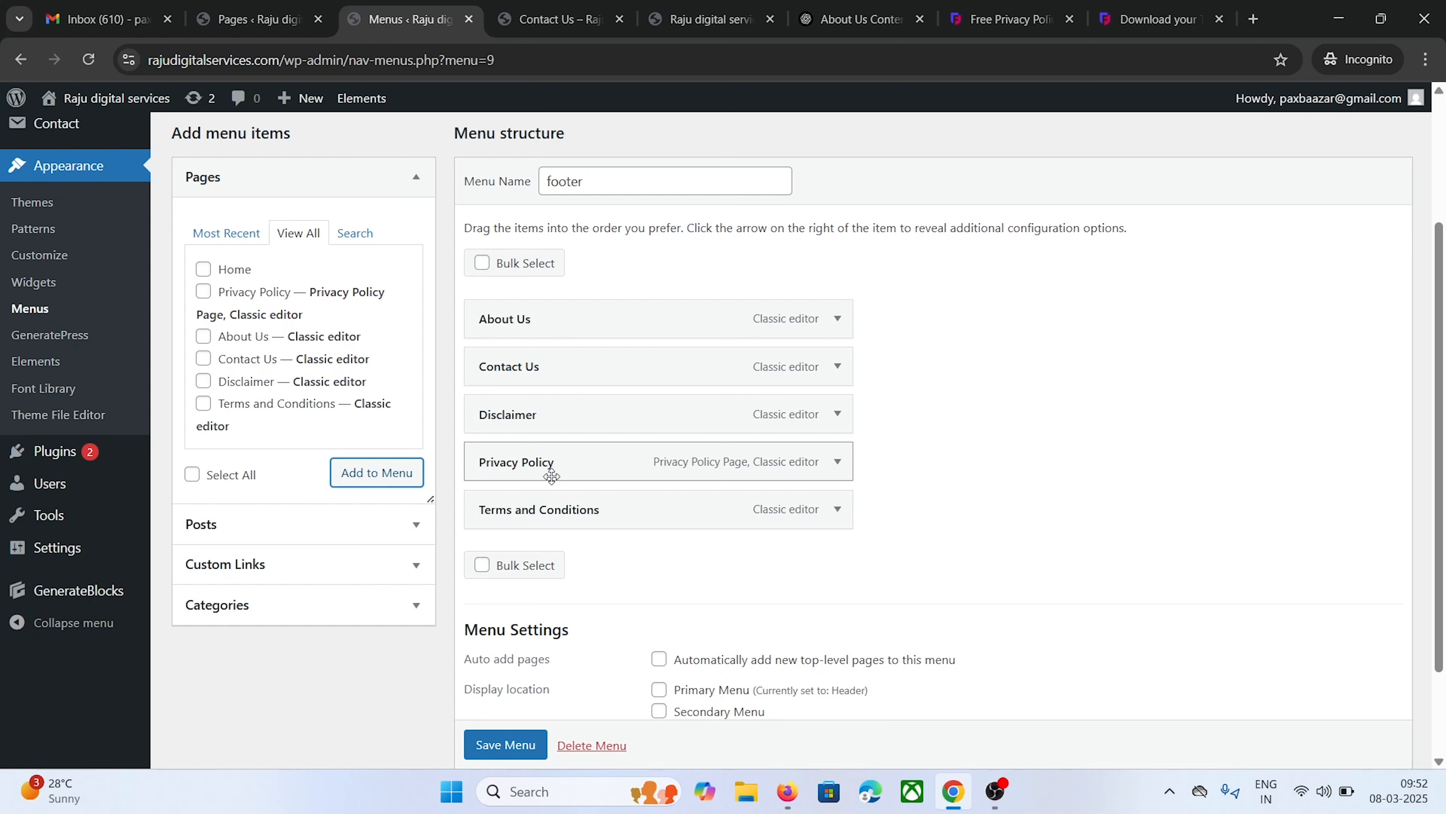
{"action": "left_click_drag", "start_coordinate": [551, 476], "coordinate": [548, 406]}
{"action": "left_click_drag", "start_coordinate": [534, 469], "coordinate": [546, 462]}
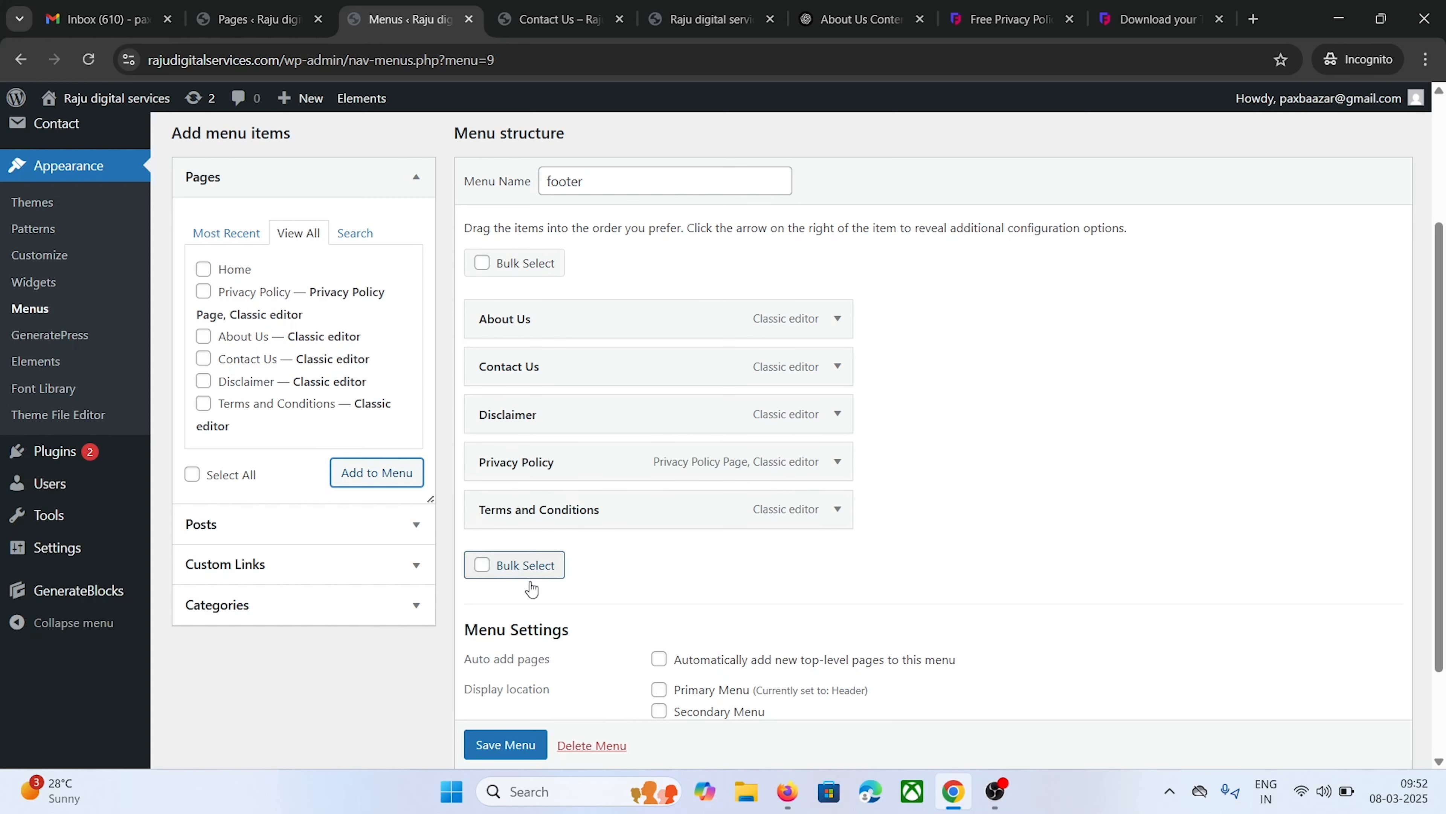
{"action": "scroll", "coordinate": [513, 740], "scroll_direction": "down", "scroll_amount": 1}
{"action": "left_click", "coordinate": [524, 727]}
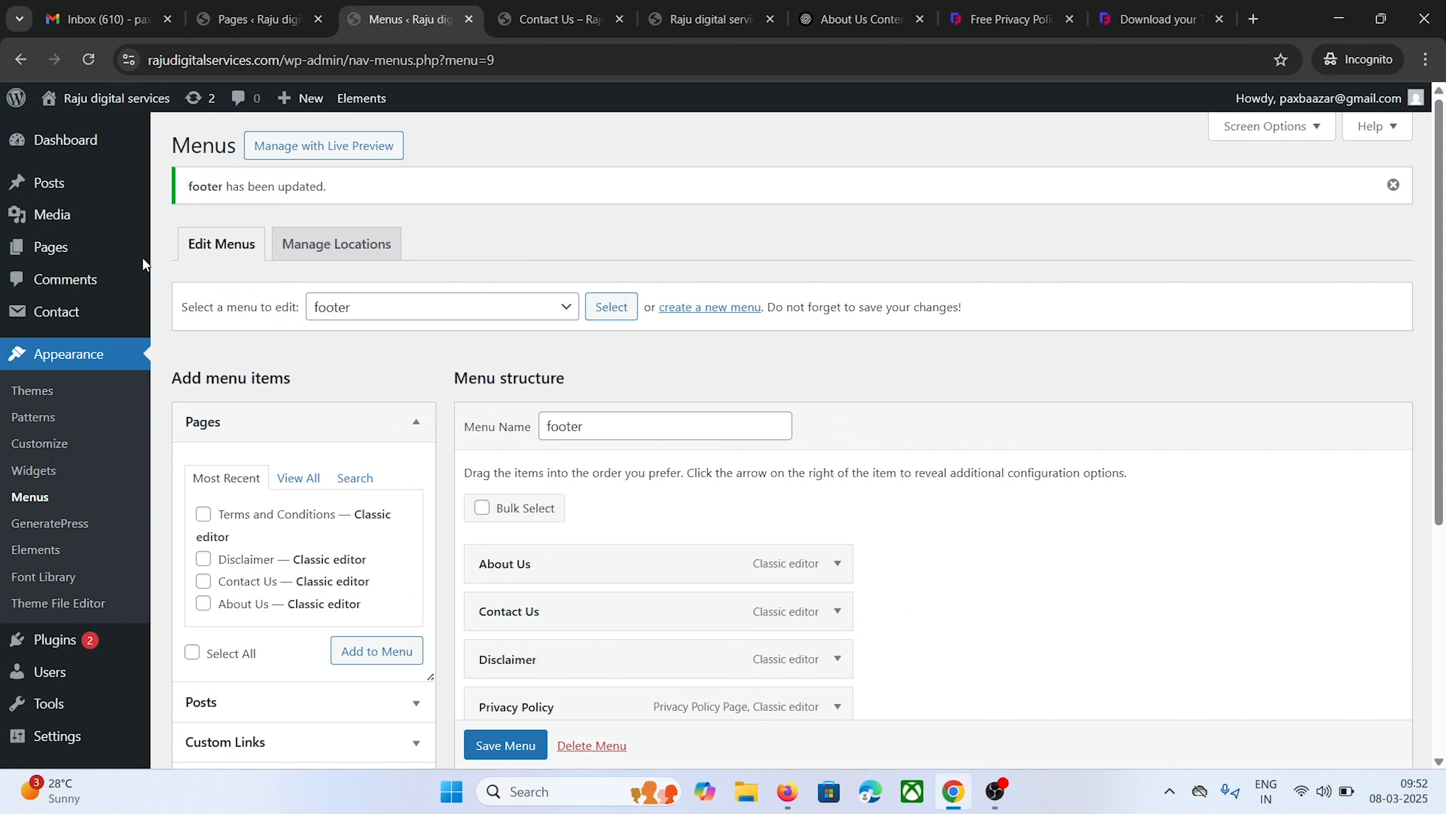
Add a Navigation Menu block to the Footer Bar widget area
{"action": "left_click", "coordinate": [36, 470]}
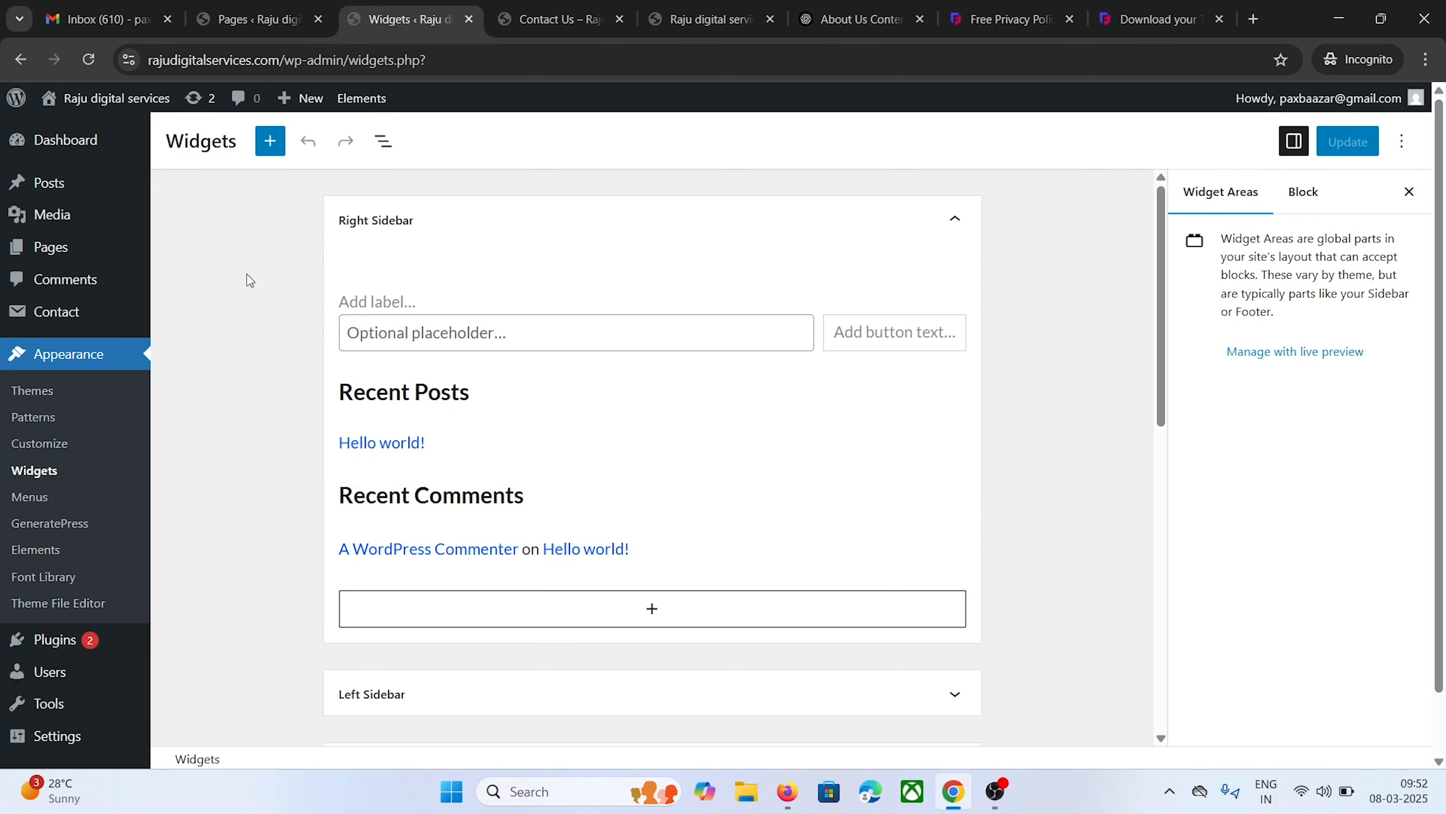
{"action": "scroll", "coordinate": [341, 513], "scroll_direction": "down", "scroll_amount": 10}
{"action": "left_click", "coordinate": [376, 548]}
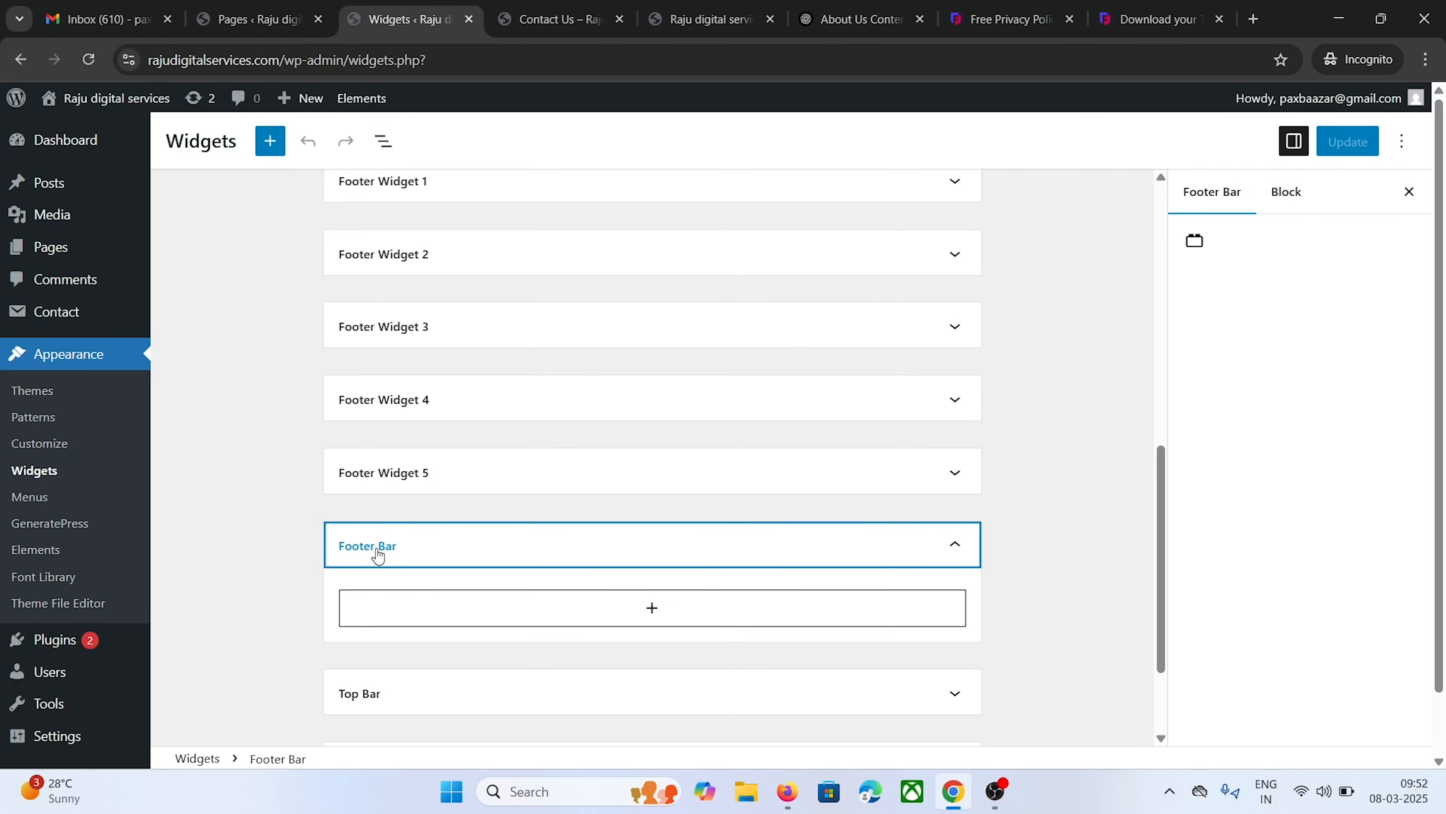
{"action": "left_click", "coordinate": [598, 611]}
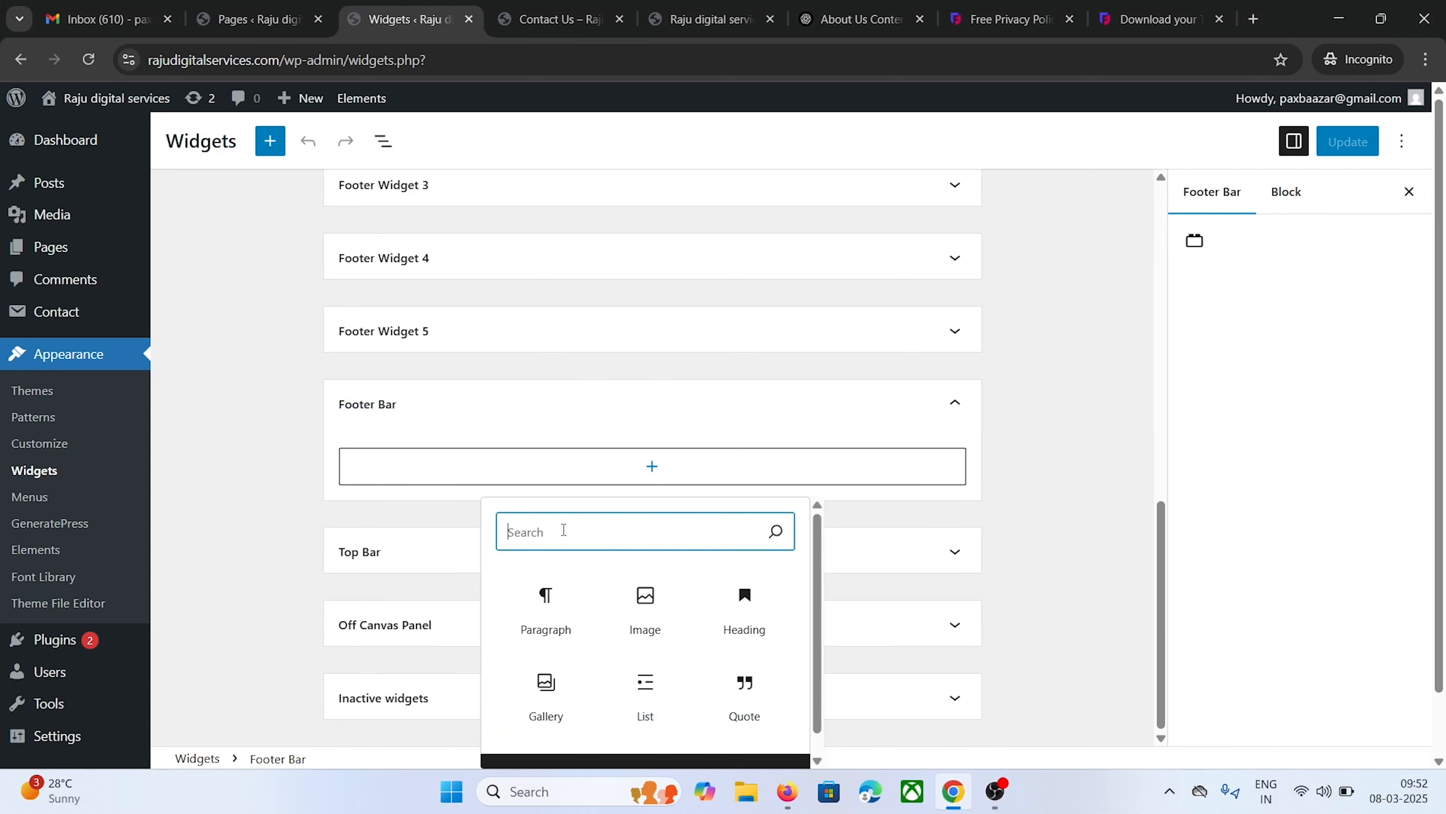
{"action": "type", "text": "nav"}
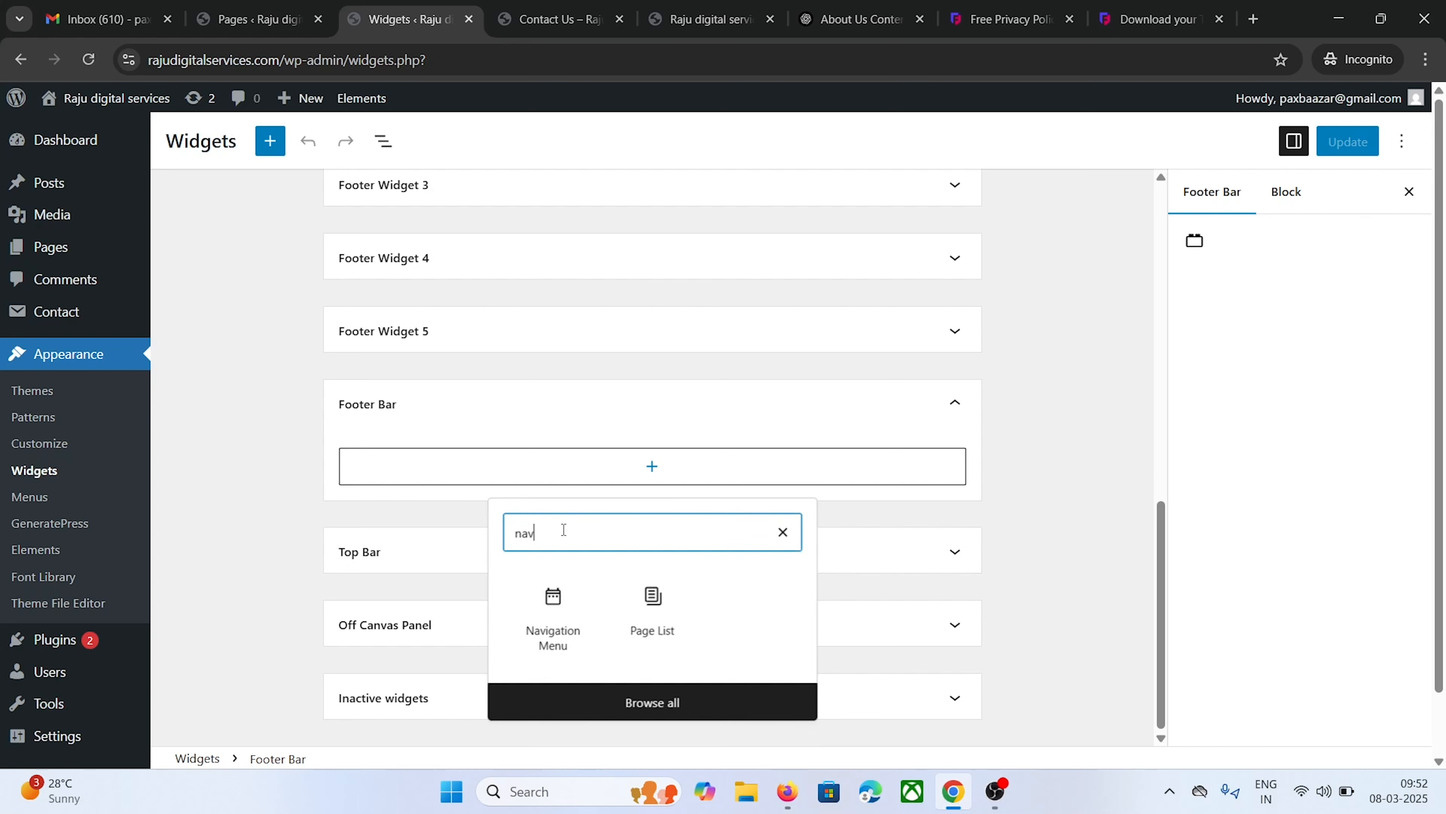
{"action": "left_click", "coordinate": [552, 615]}
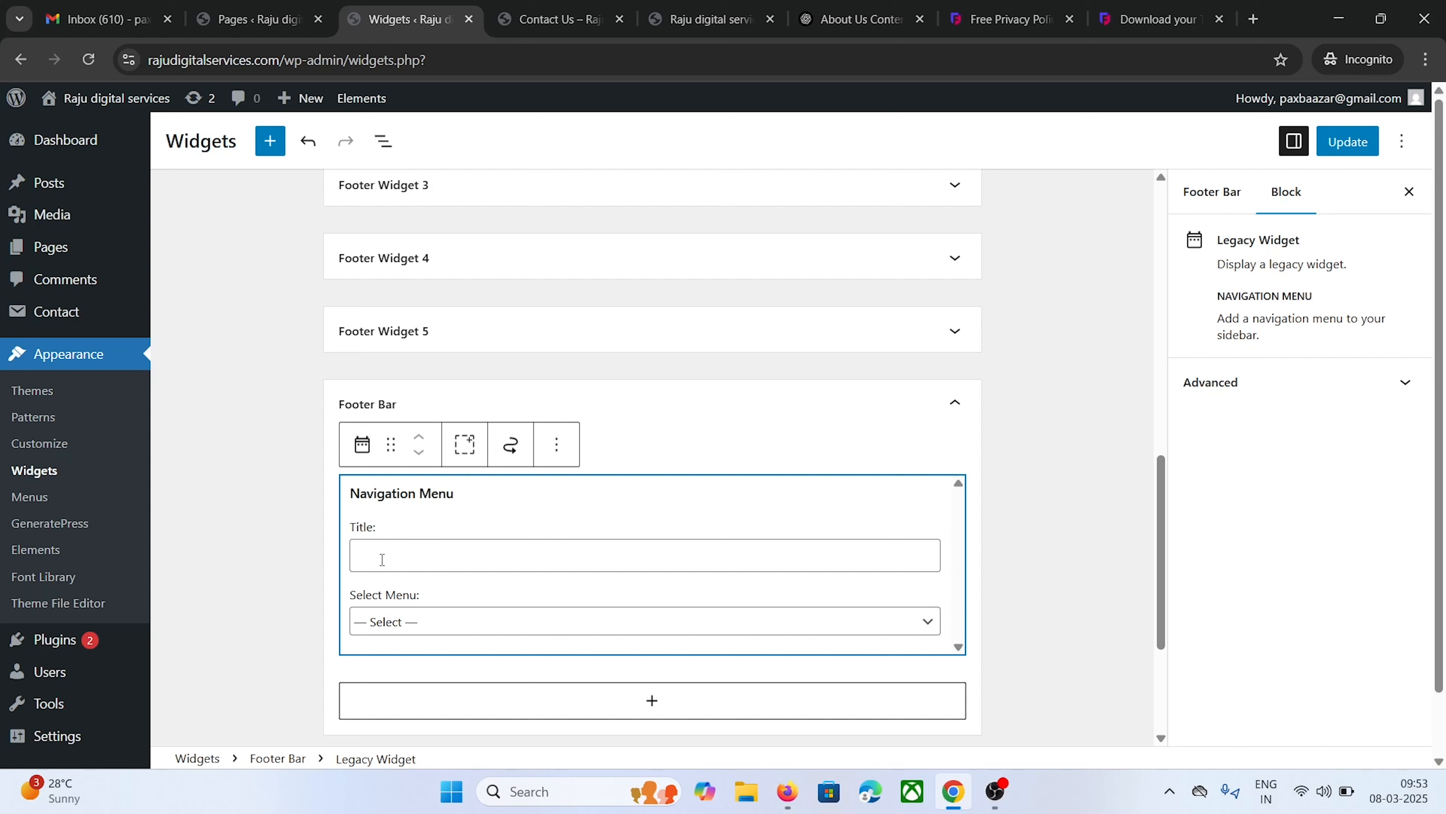
Set the Navigation Menu widget to the footer menu and update the widgets
{"action": "left_click", "coordinate": [406, 627]}
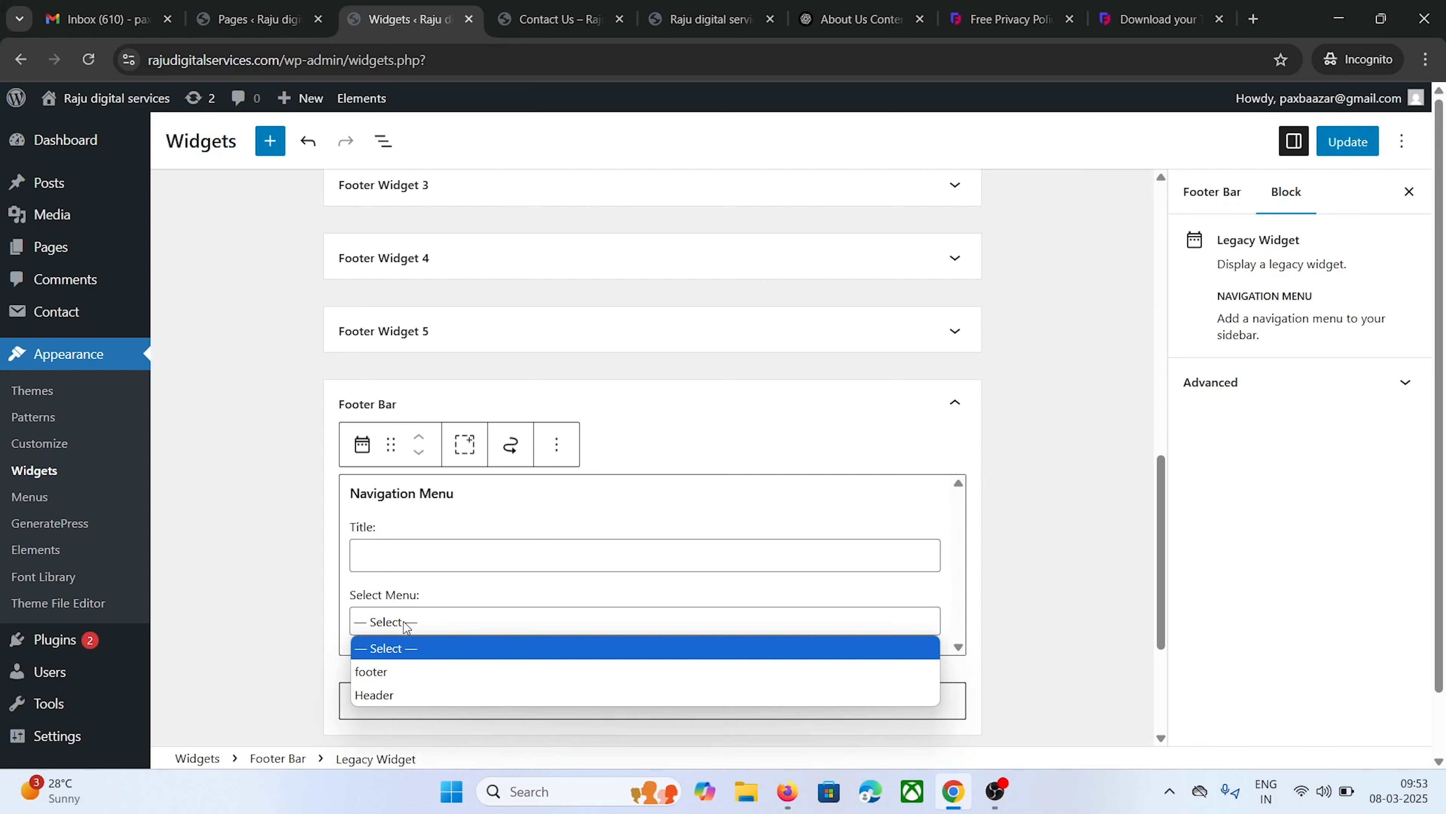
{"action": "left_click", "coordinate": [400, 664]}
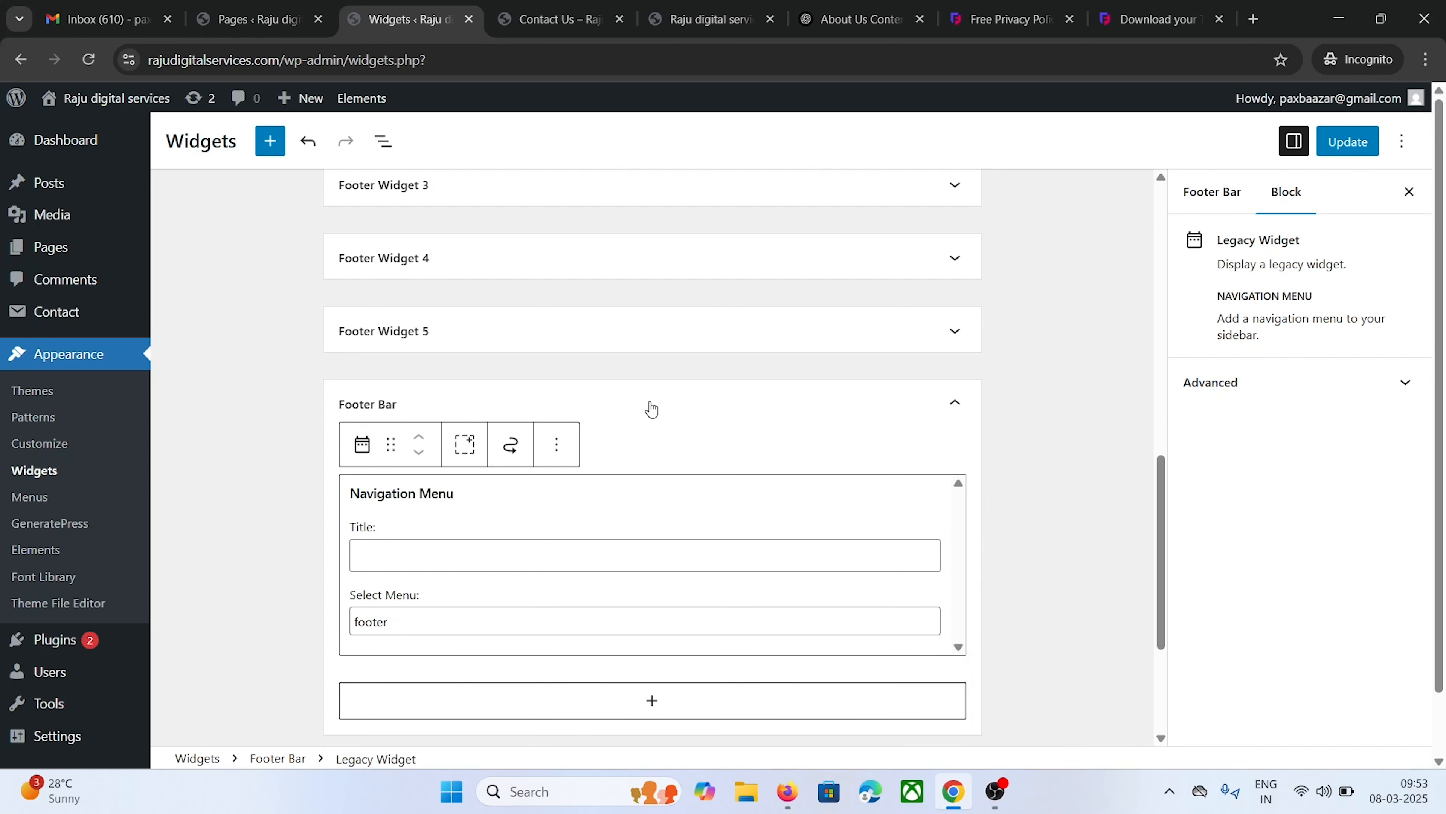
{"action": "left_click", "coordinate": [1350, 142]}
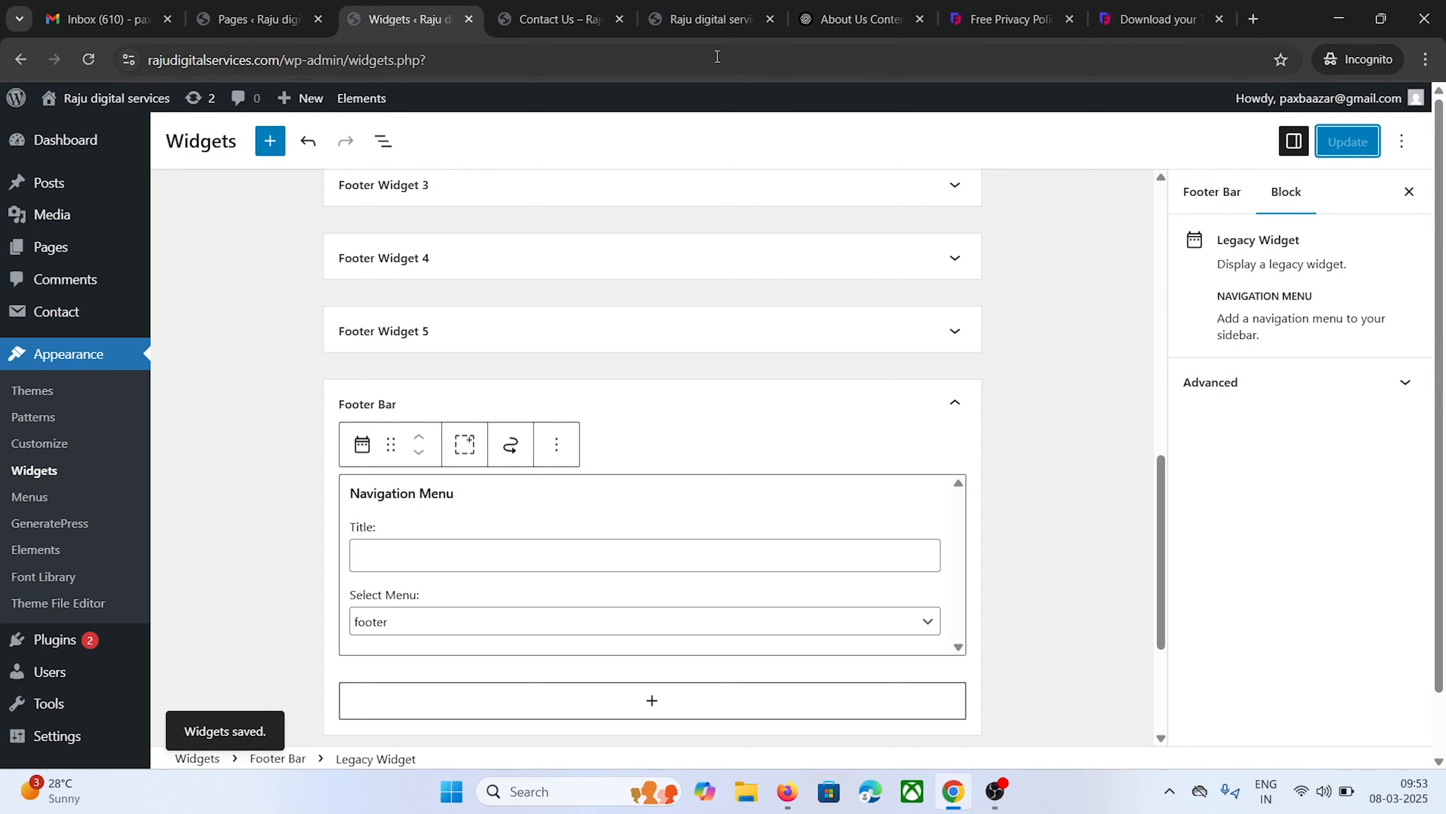
{"action": "left_click", "coordinate": [552, 19]}
Reload Contact Us, confirm the footer links from About Us to Terms and Conditions, then go home
{"action": "left_click", "coordinate": [88, 60]}
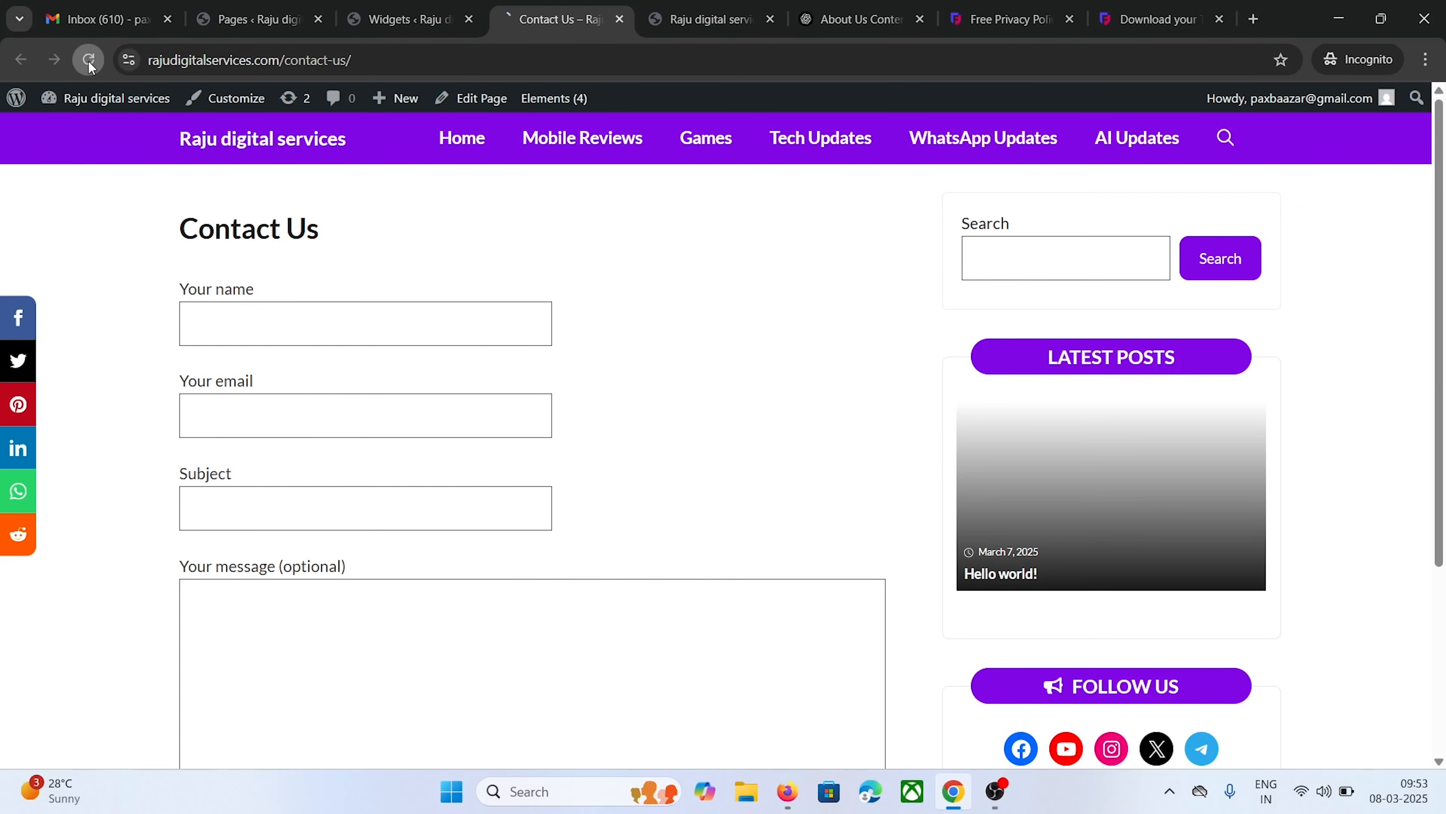
{"action": "scroll", "coordinate": [782, 306], "scroll_direction": "down", "scroll_amount": 5}
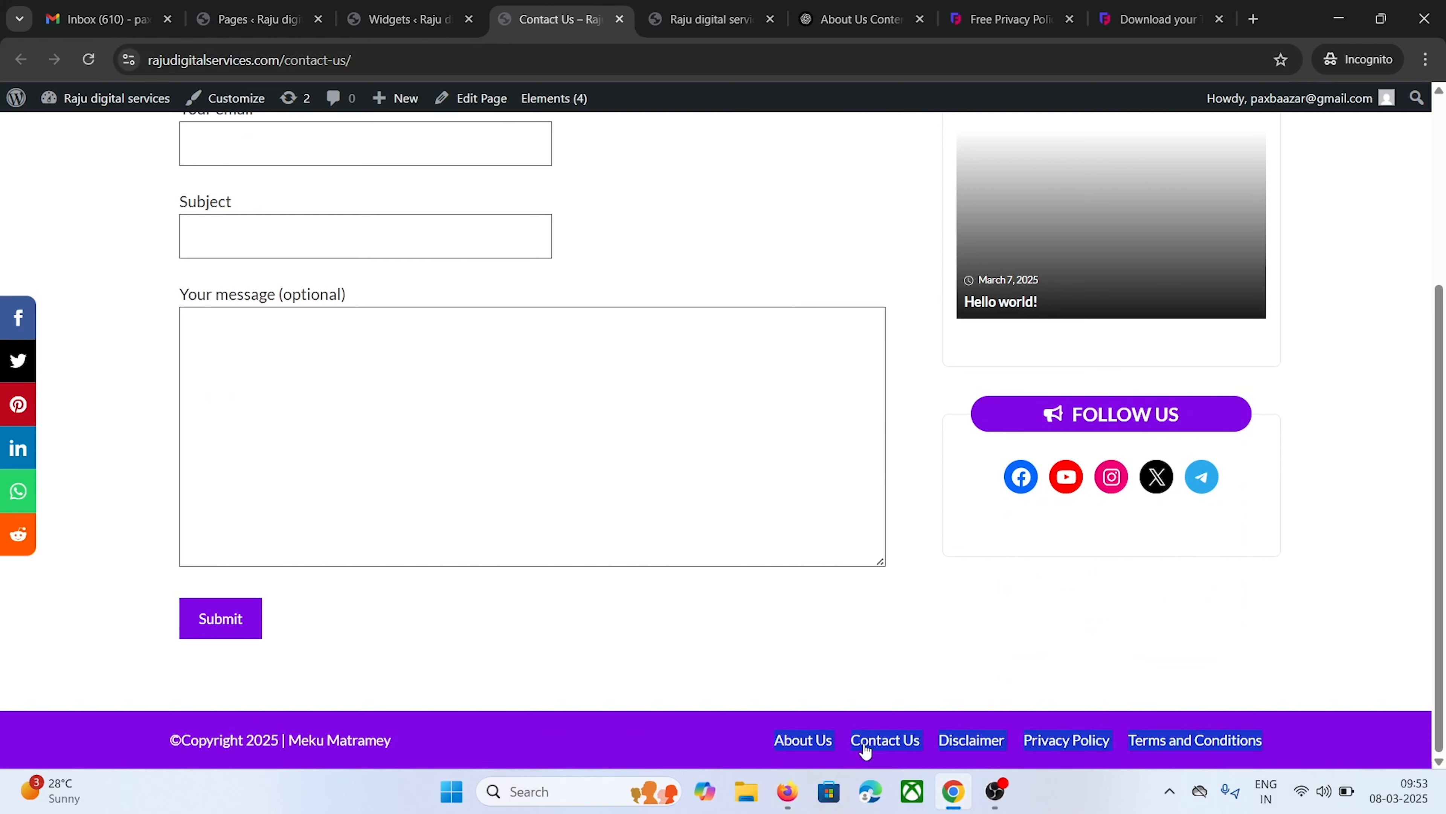
{"action": "scroll", "coordinate": [693, 629], "scroll_direction": "up", "scroll_amount": 5}
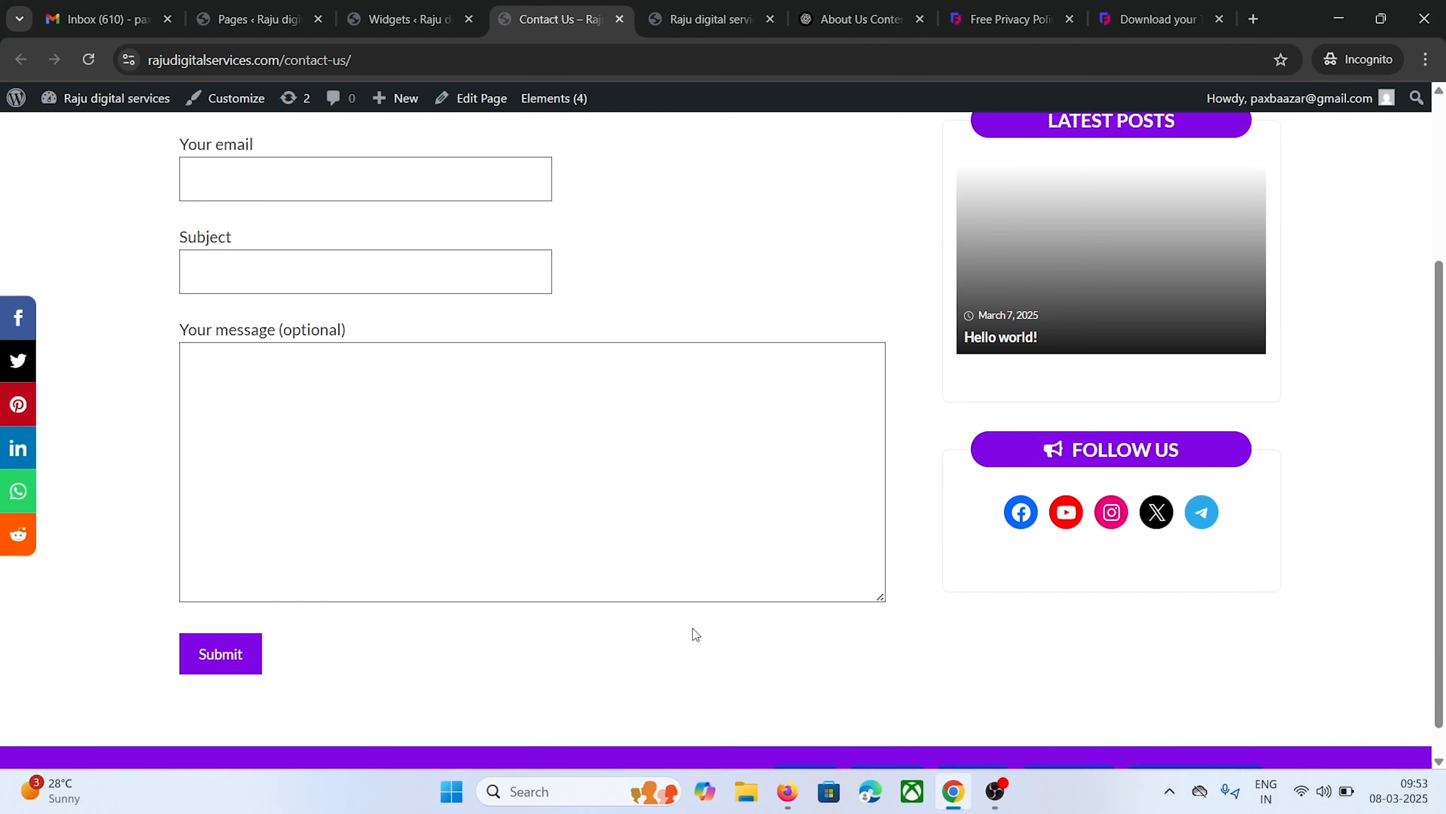
{"action": "left_click", "coordinate": [265, 152]}
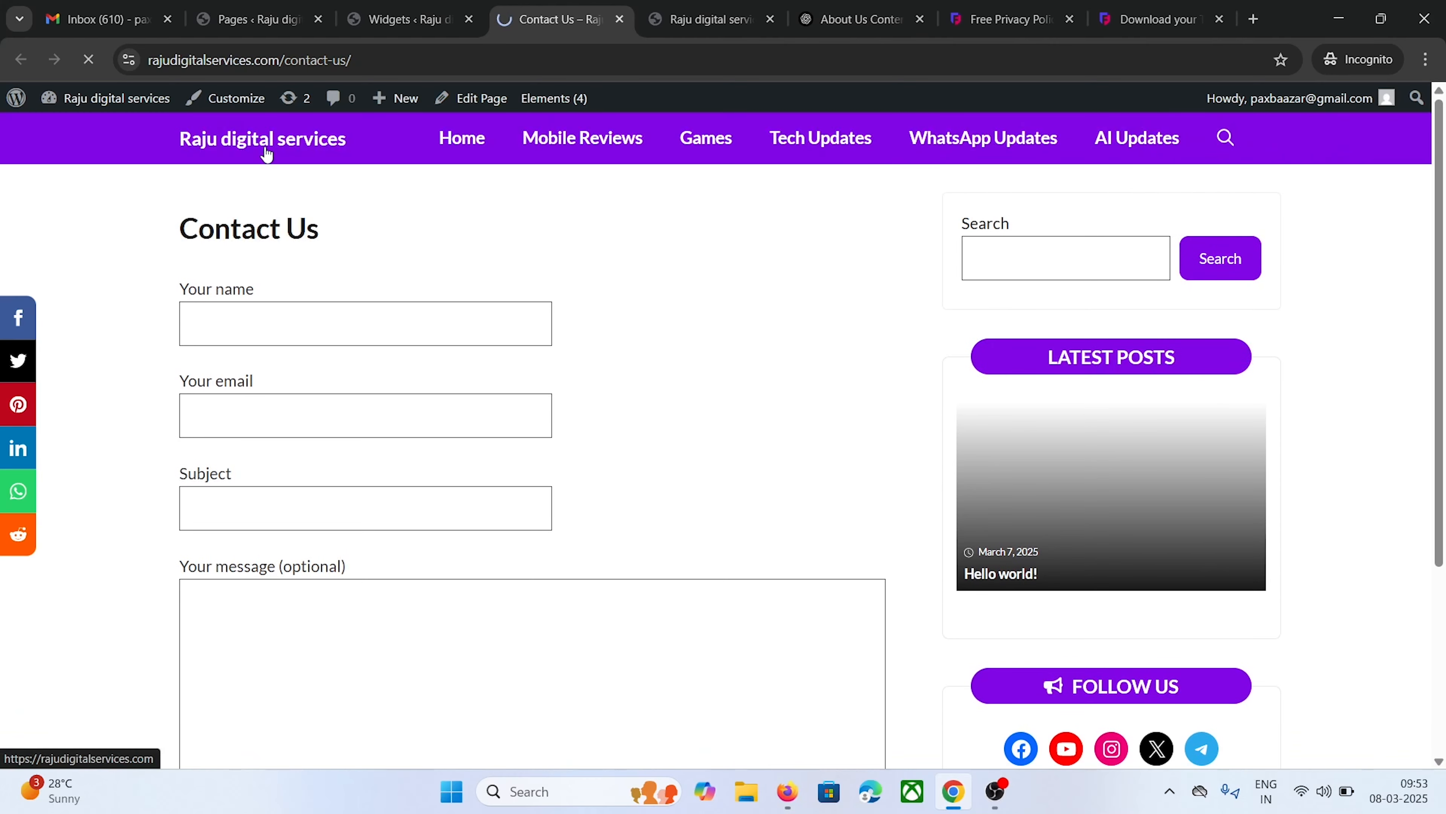